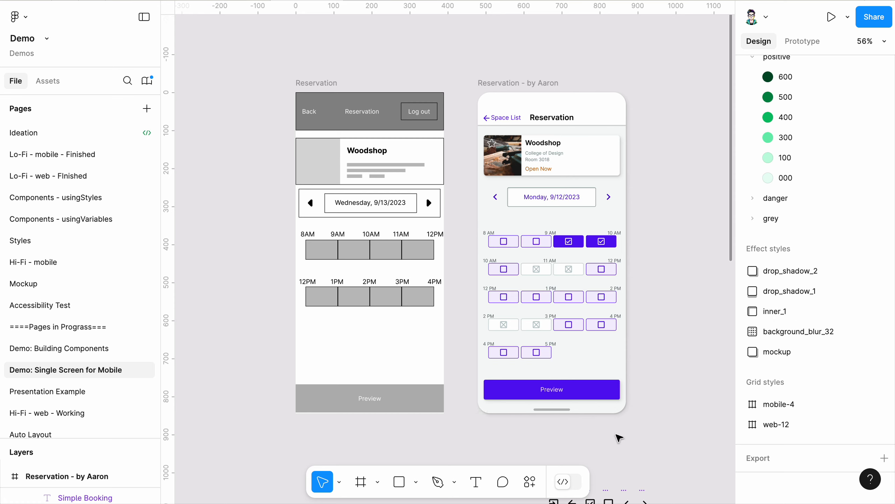
# - Add an iPhone 16 frame (393 × 852) beside the lower Reservation wireframe and align its top with the wireframe, at about X 563, Y 1447
pyautogui.moveTo(626, 454); pyautogui.dragTo(588, 113)
pyautogui.moveTo(523, 399); pyautogui.dragTo(518, 173)
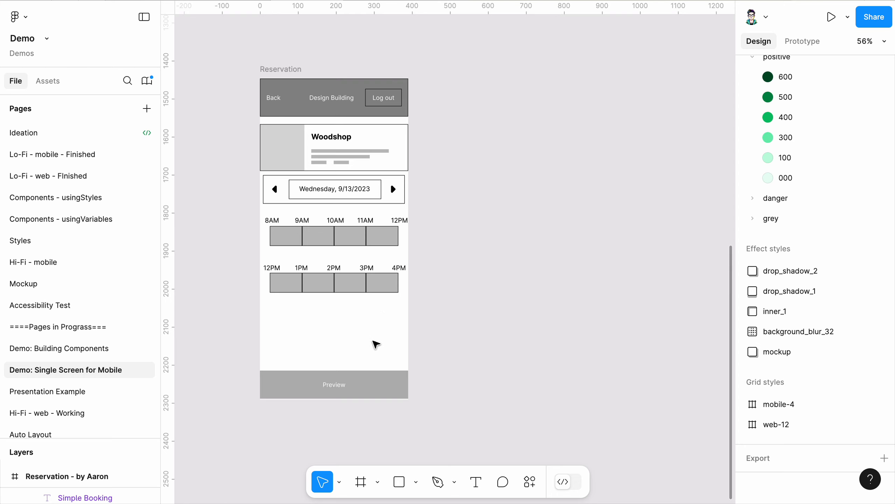
pyautogui.moveTo(464, 335); pyautogui.dragTo(442, 338)
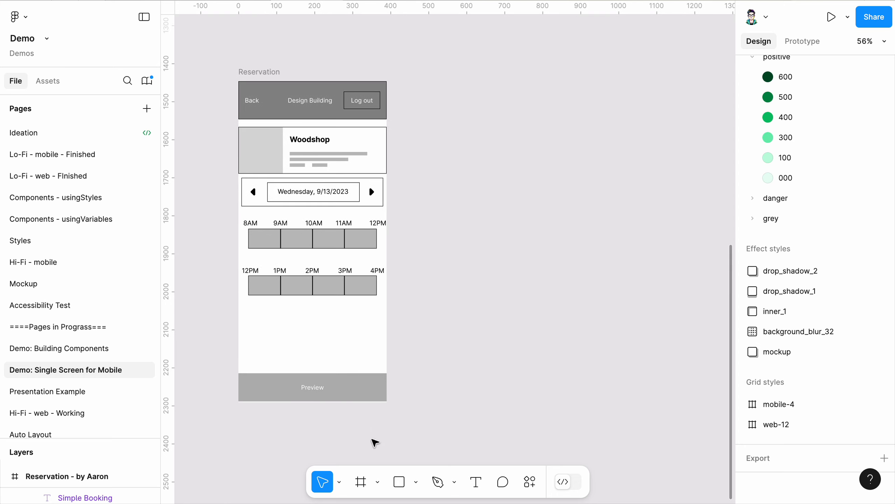
pyautogui.click(361, 481)
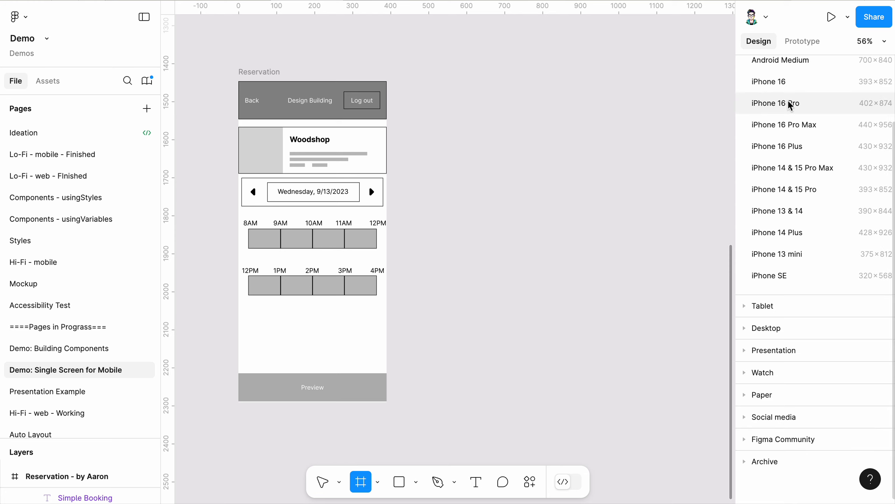
pyautogui.click(785, 84)
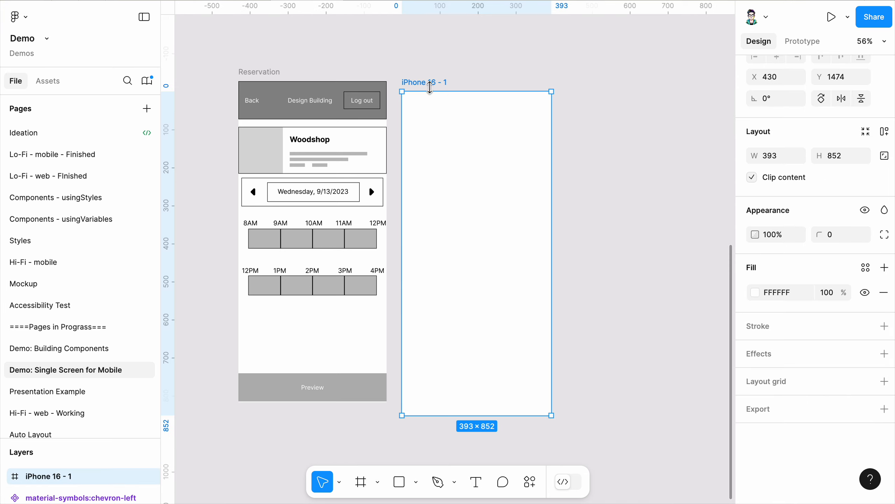
pyautogui.moveTo(429, 87); pyautogui.dragTo(466, 70)
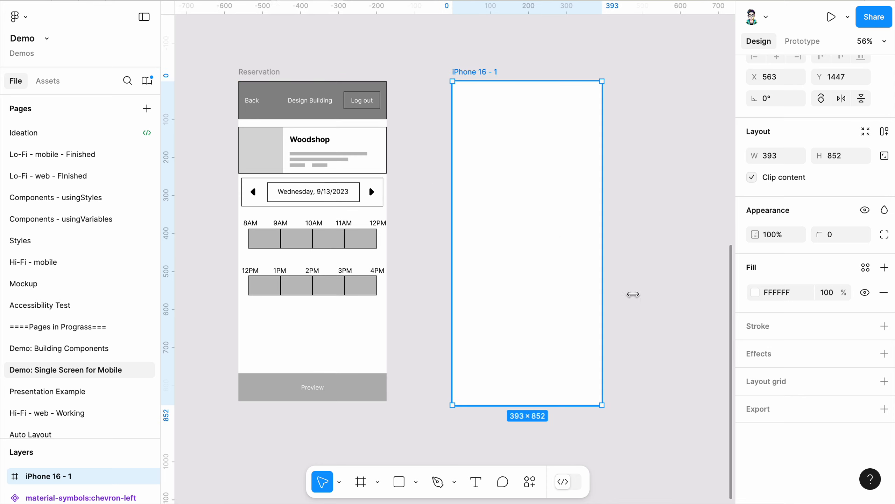
# - Fill the iPhone 16 frame with the grey/100 colour style from the library
pyautogui.click(865, 267)
pyautogui.moveTo(730, 298); pyautogui.dragTo(731, 483)
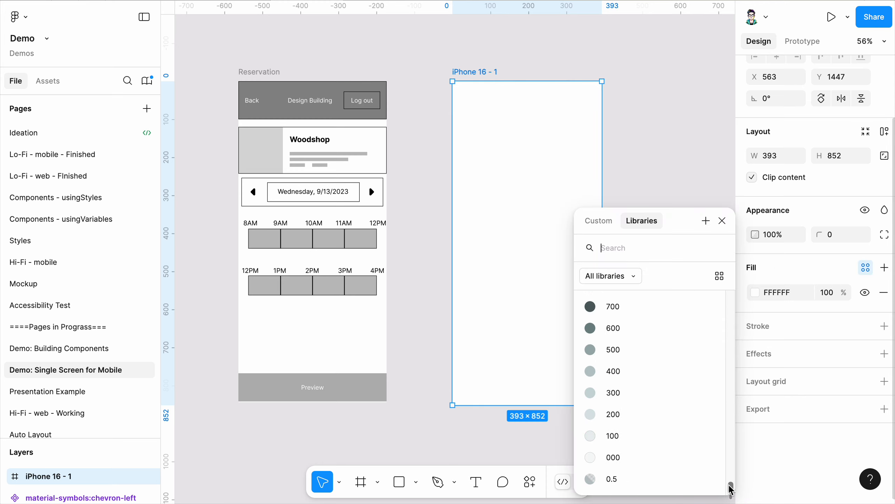
pyautogui.click(633, 436)
pyautogui.click(656, 201)
pyautogui.click(484, 72)
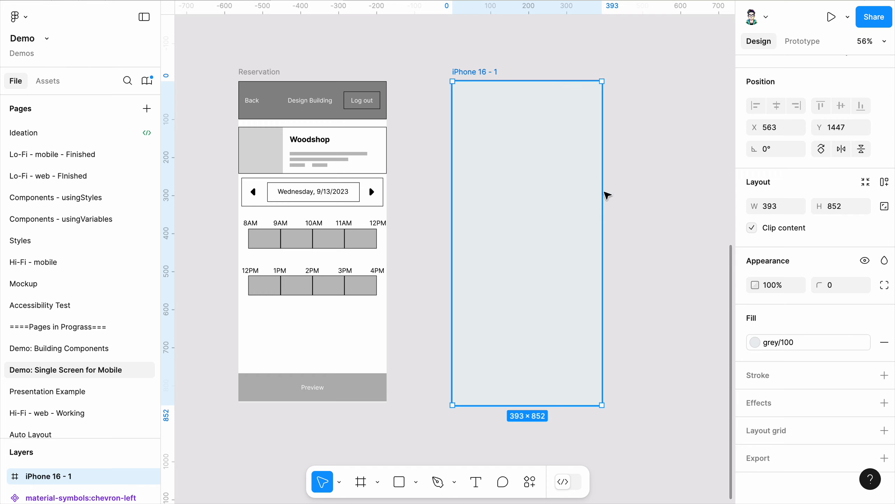
pyautogui.click(643, 190)
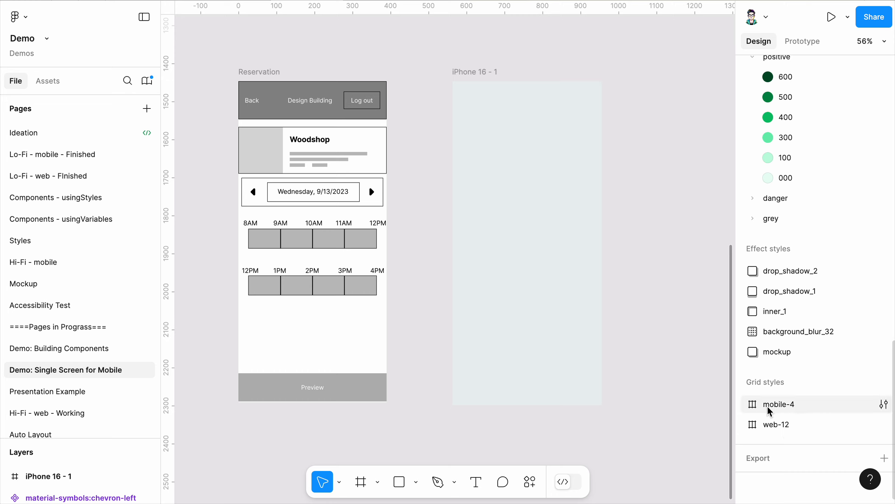
# - Move the iPhone 16 frame slightly closer to the wireframe, to about X 549, and apply the mobile-4 grid style to it
pyautogui.click(478, 72)
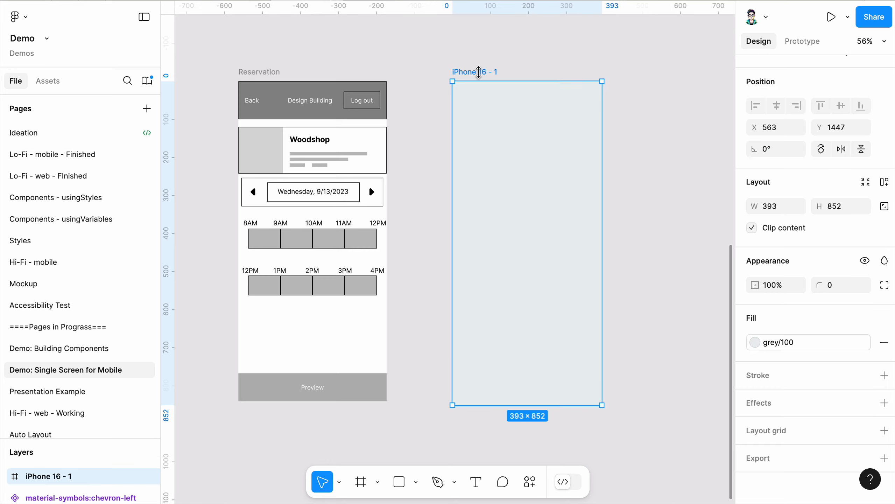
pyautogui.moveTo(478, 73); pyautogui.dragTo(472, 72)
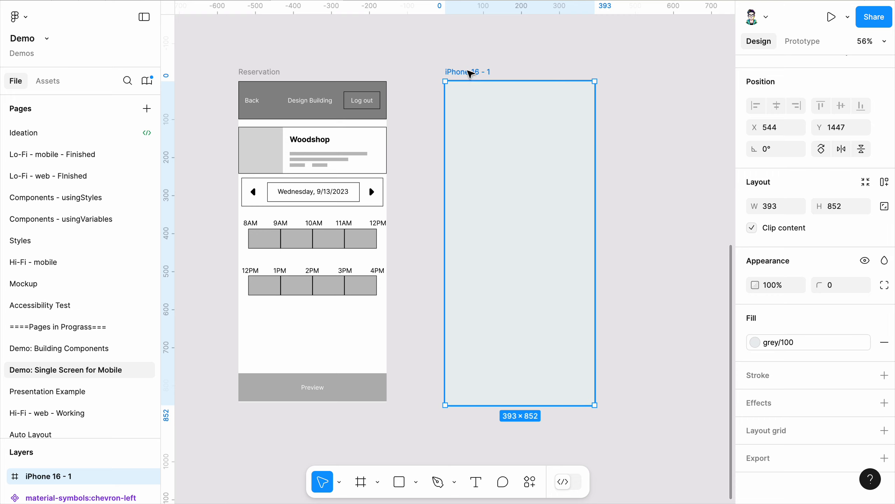
pyautogui.moveTo(471, 73); pyautogui.dragTo(473, 73)
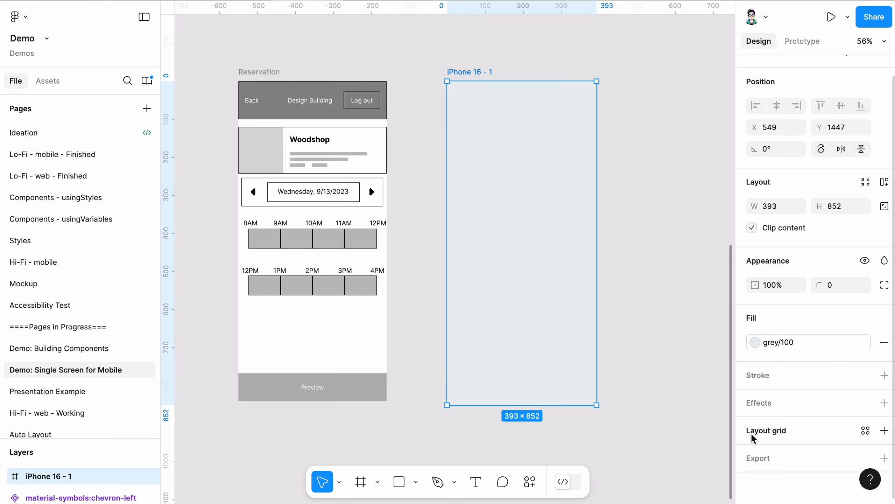
pyautogui.click(865, 430)
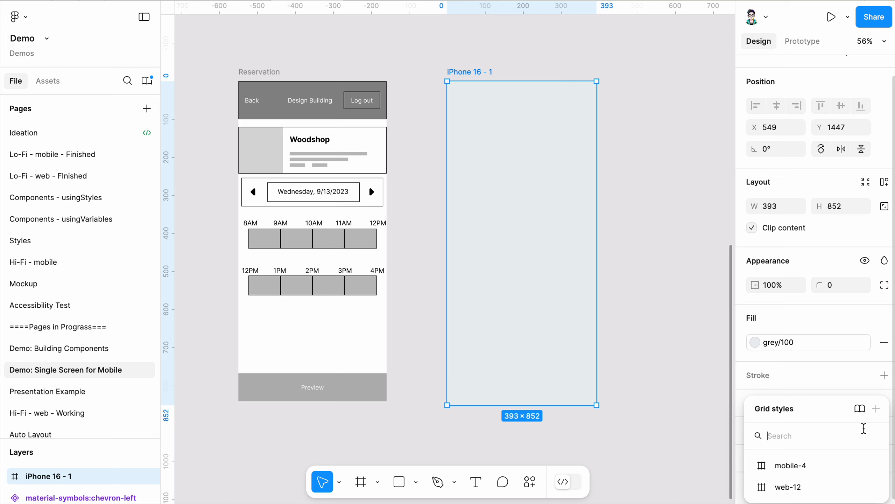
pyautogui.click(794, 466)
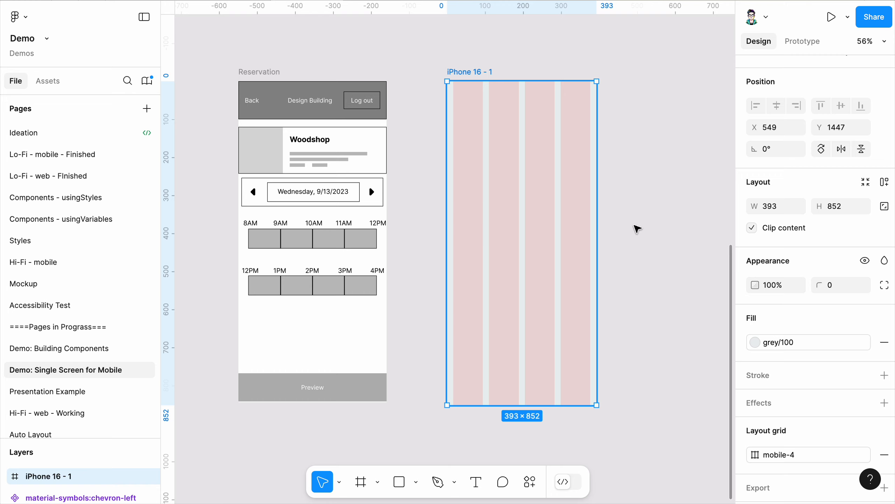
pyautogui.click(649, 224)
# - Draw a full-width header frame of about 393 × 93 at the top of the iPhone 16 frame
pyautogui.click(527, 218)
pyautogui.scroll(5, 511, 61)
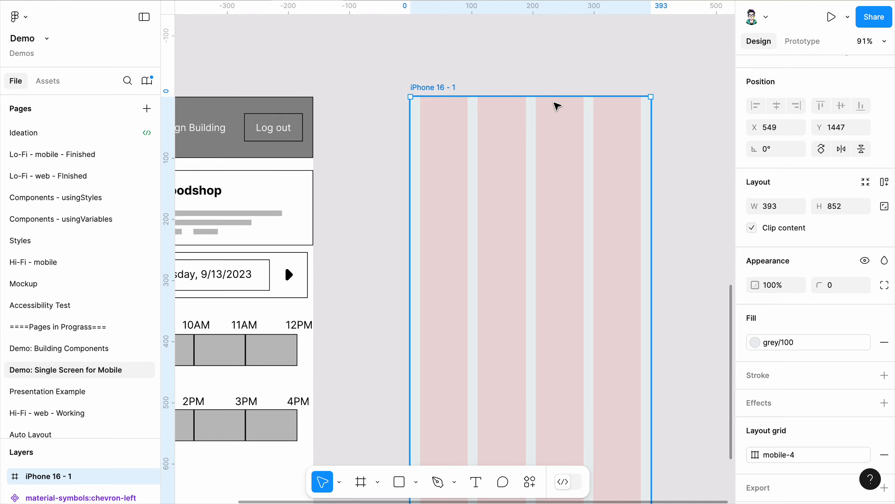
pyautogui.hscroll(-3, 465, 66)
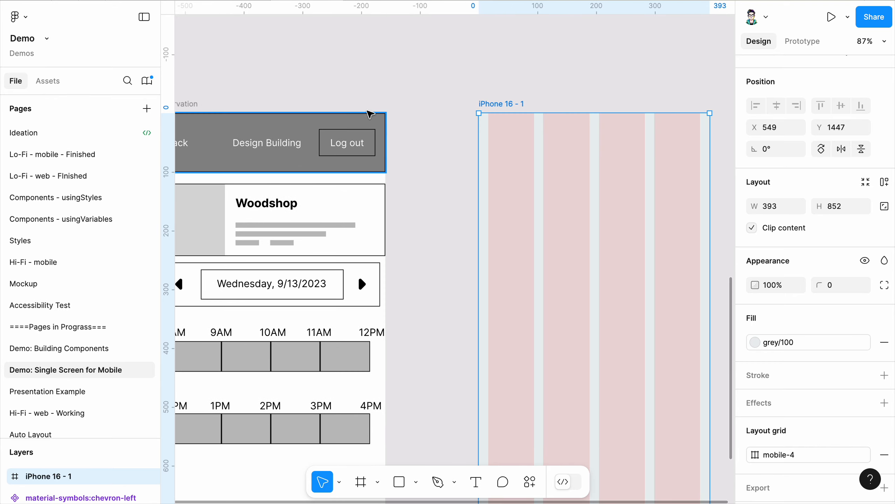
pyautogui.scroll(-2, 538, 87)
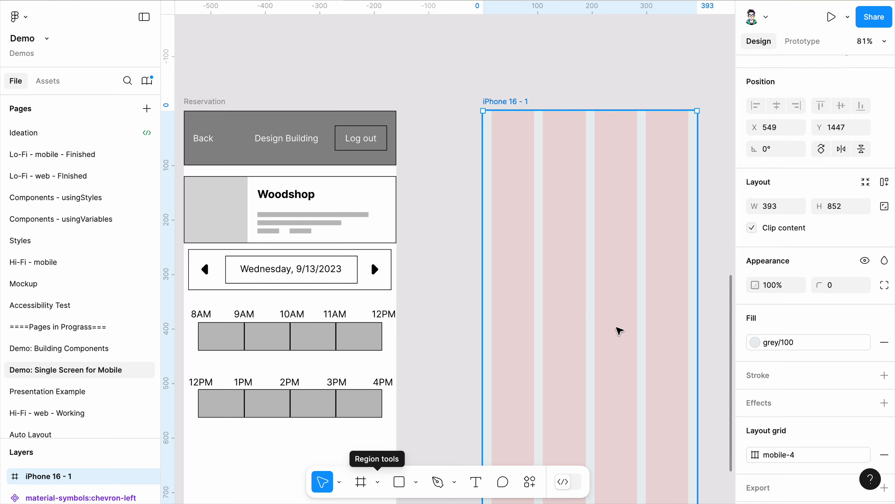
pyautogui.click(360, 481)
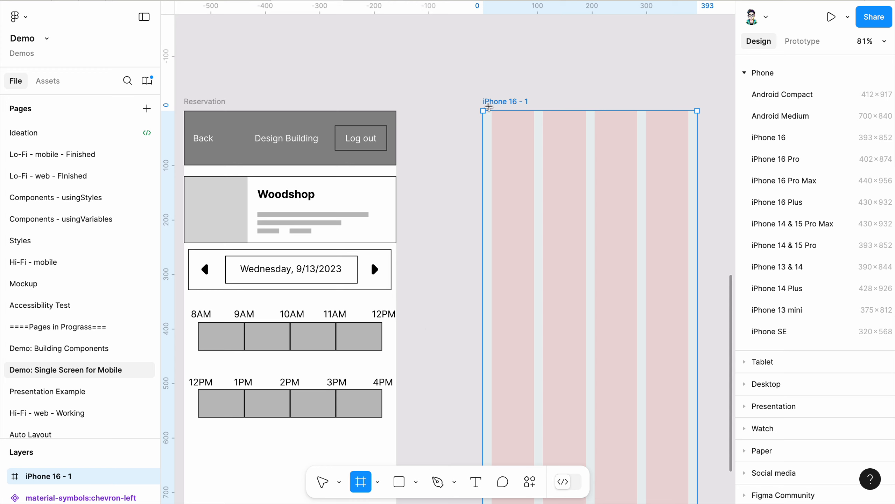
pyautogui.moveTo(484, 111); pyautogui.dragTo(697, 161)
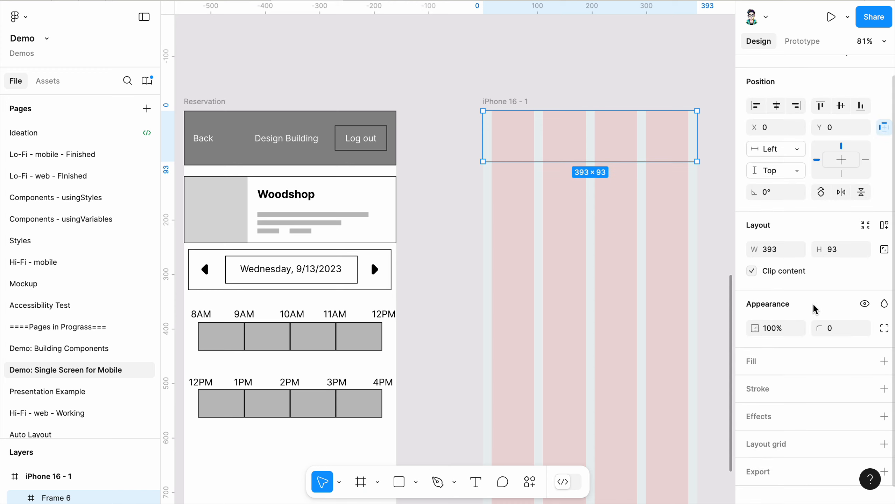
# - Search the colour libraries for white and apply the white colour style as the header frame's fill
pyautogui.scroll(-1, 865, 350)
pyautogui.click(866, 348)
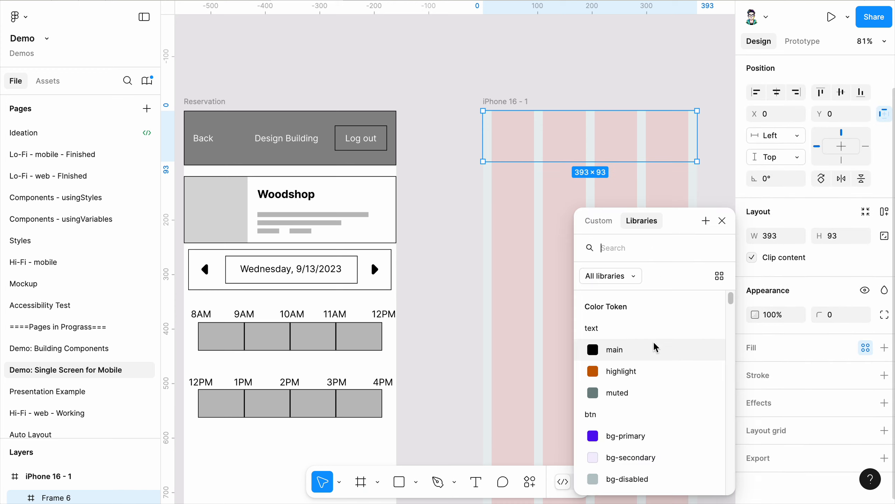
pyautogui.write('whote')
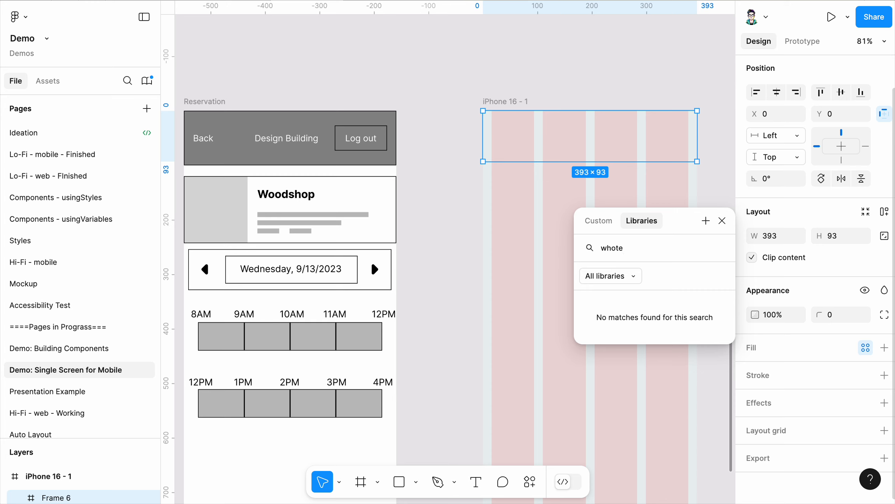
pyautogui.press('BackSpace')
pyautogui.press('BackSpace')
pyautogui.press('BackSpace')
pyautogui.press('BackSpace')
pyautogui.press('BackSpace')
pyautogui.write('whit')
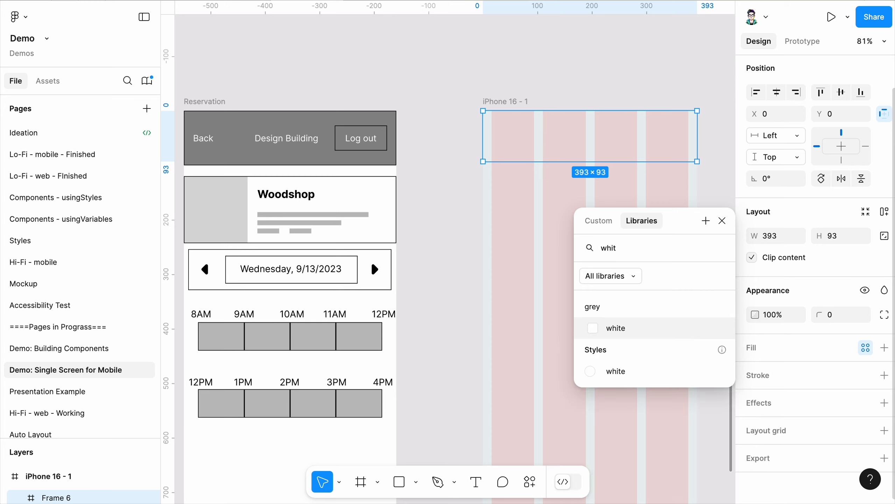
pyautogui.click(616, 371)
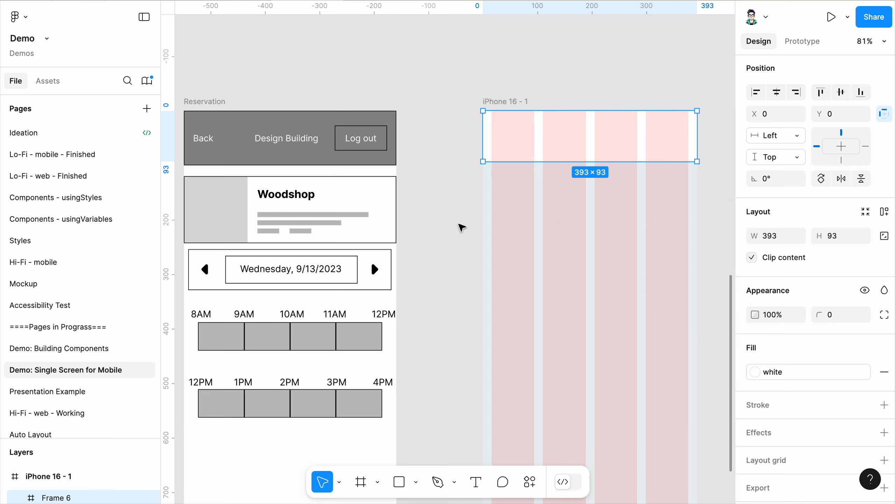
pyautogui.click(641, 73)
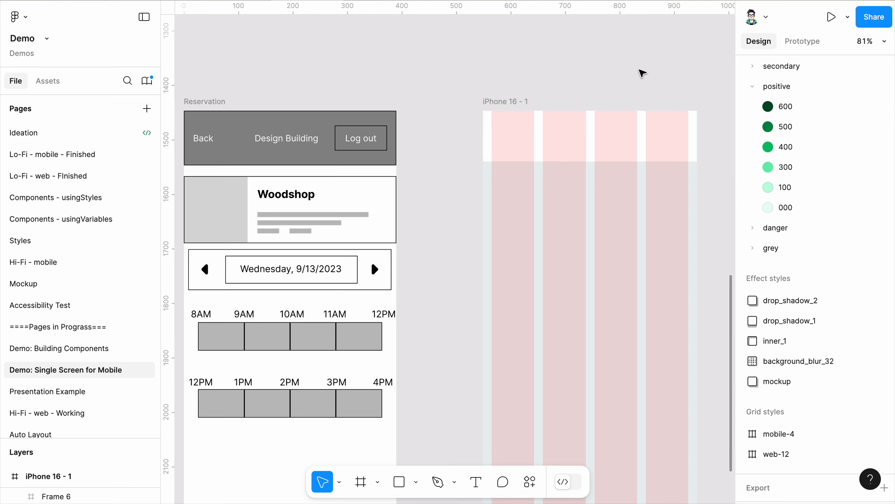
pyautogui.click(568, 148)
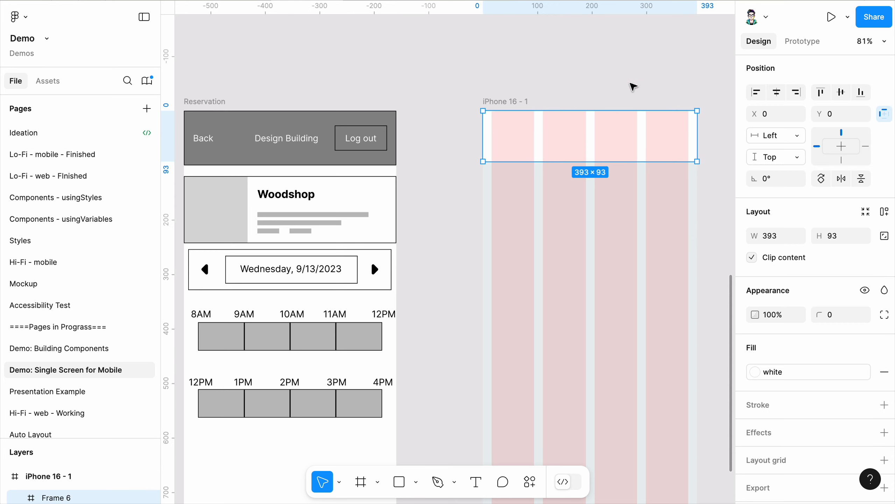
pyautogui.moveTo(588, 90); pyautogui.dragTo(593, 83)
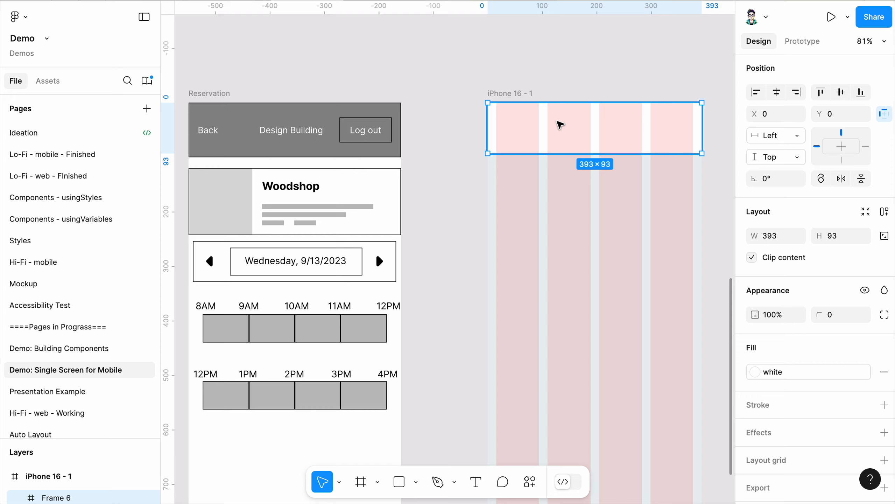
pyautogui.press('Escape')
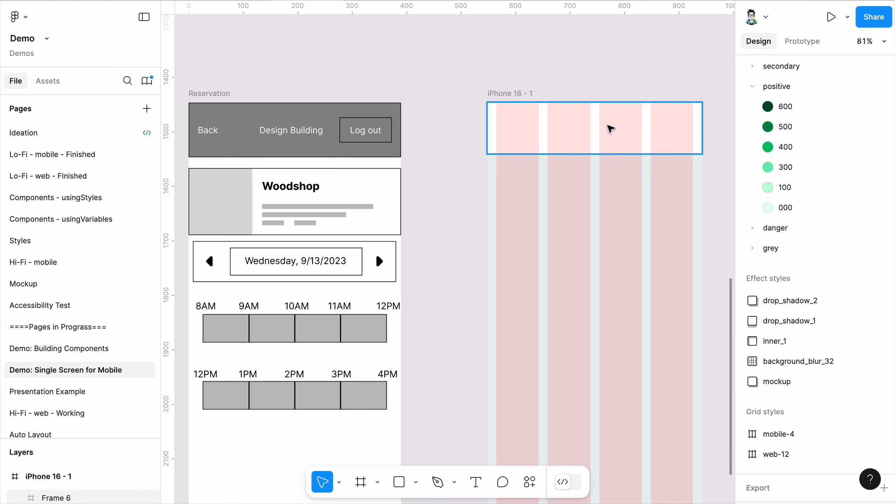
pyautogui.click(612, 129)
pyautogui.click(614, 82)
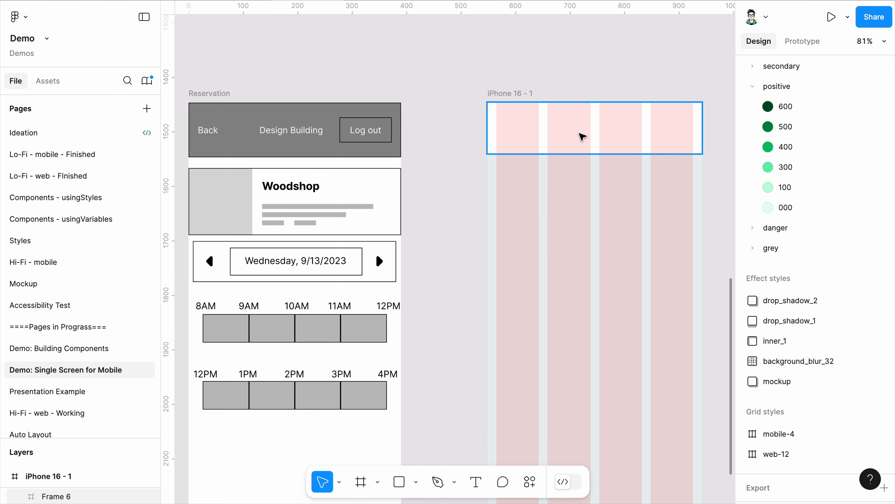
pyautogui.scroll(5, 579, 133)
pyautogui.scroll(-2, 408, 185)
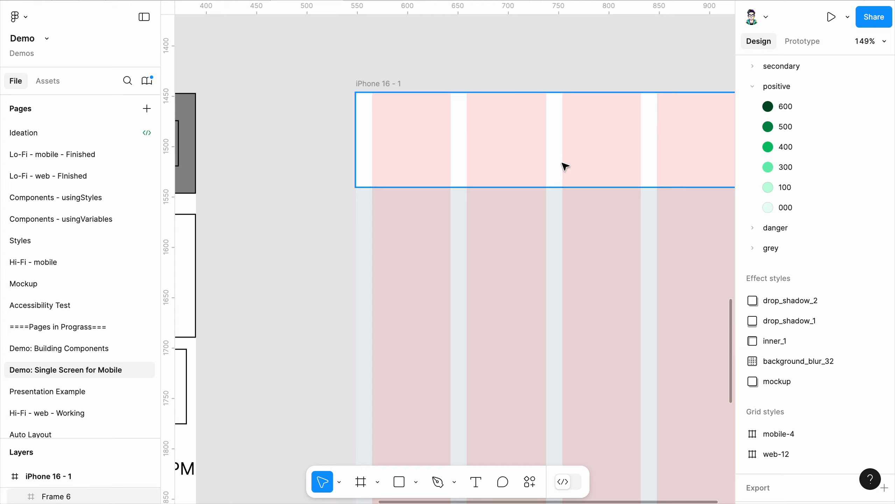
pyautogui.scroll(-3, 563, 209)
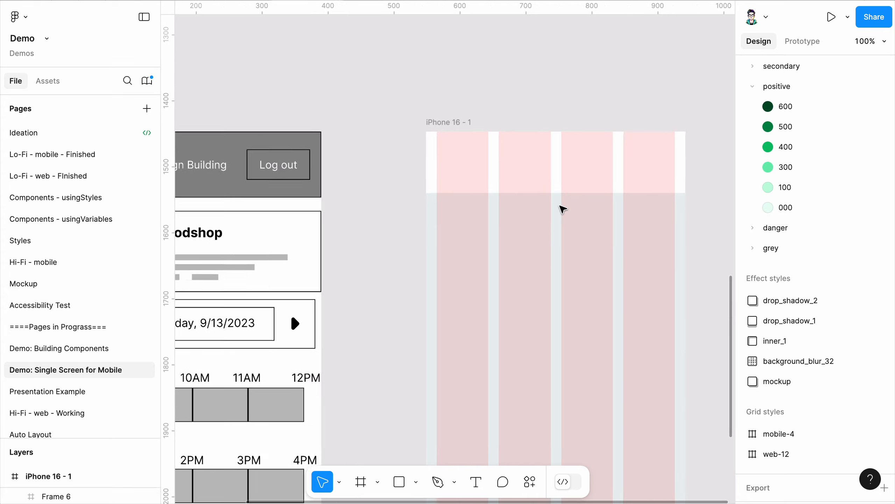
pyautogui.moveTo(485, 249); pyautogui.dragTo(524, 220)
# - Add the title text "Reservation" in Heading/XS to the middle of the white header frame
pyautogui.click(548, 140)
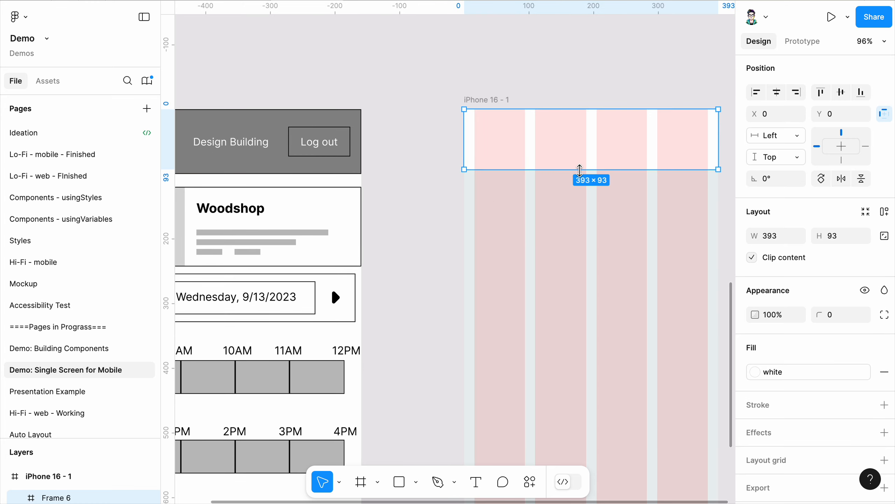
pyautogui.scroll(-3, 579, 168)
pyautogui.scroll(-1, 478, 216)
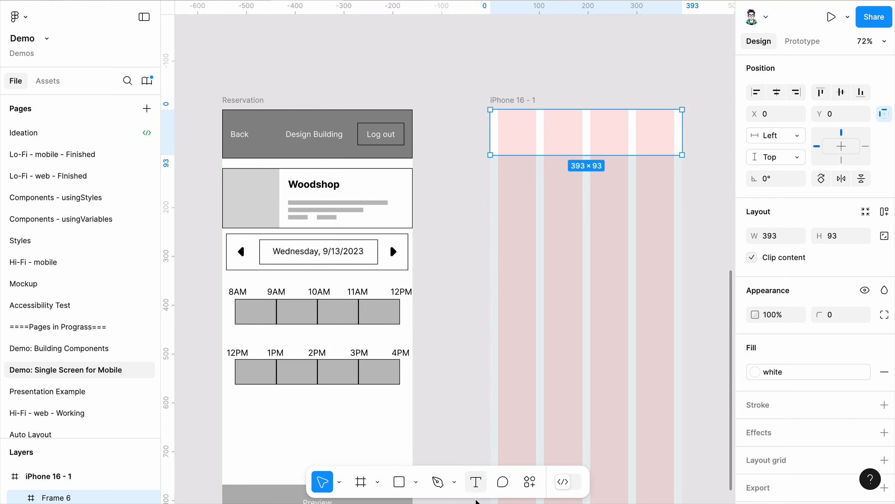
pyautogui.click(476, 481)
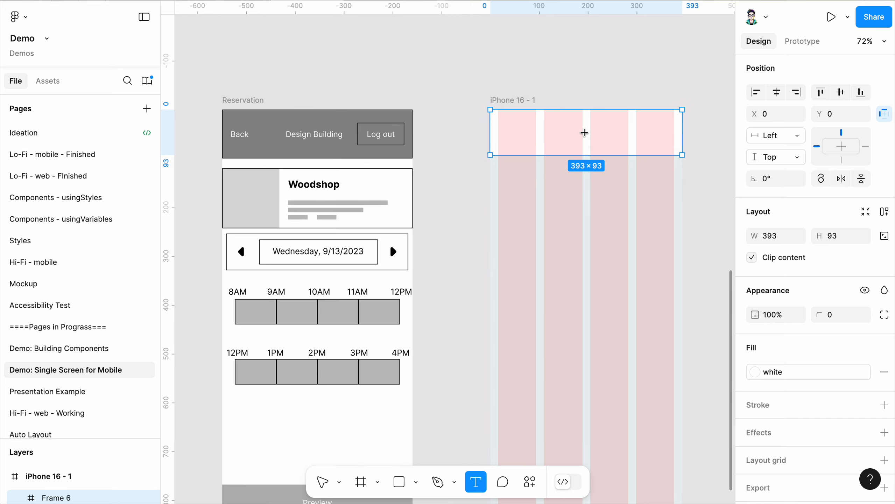
pyautogui.click(586, 134)
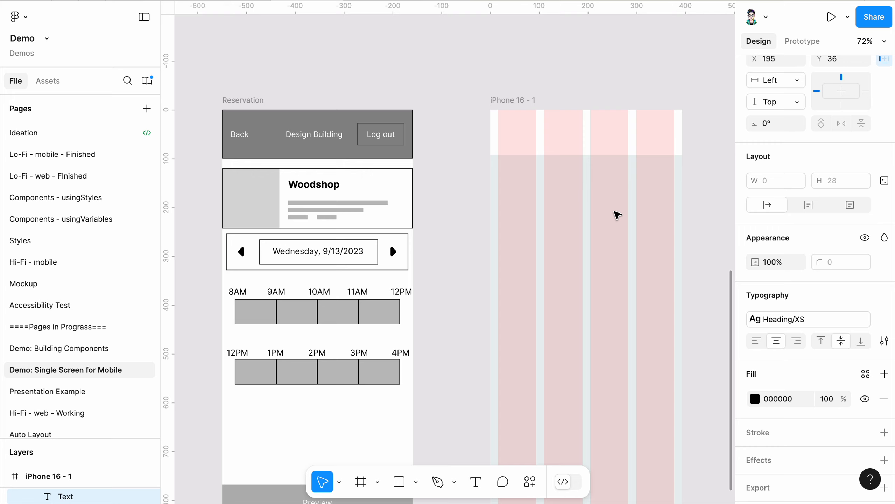
pyautogui.write('s')
pyautogui.press('BackSpace')
pyautogui.write('Resert')
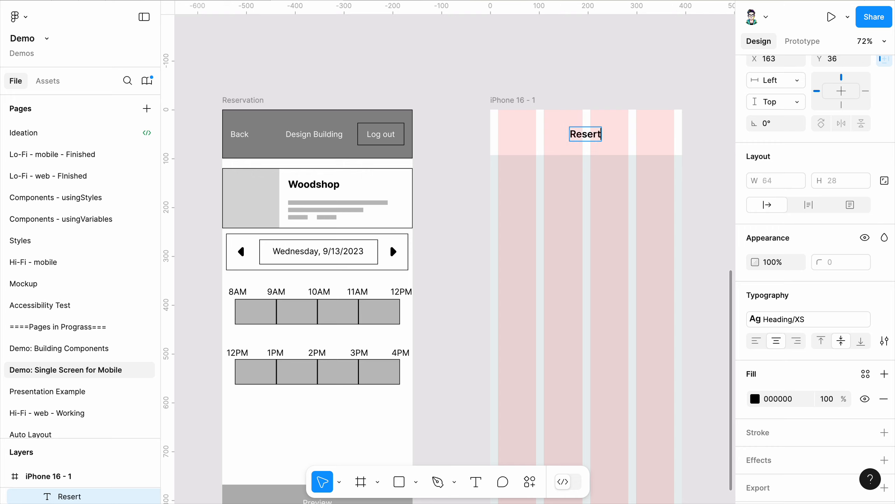
pyautogui.press('BackSpace')
pyautogui.write('ation')
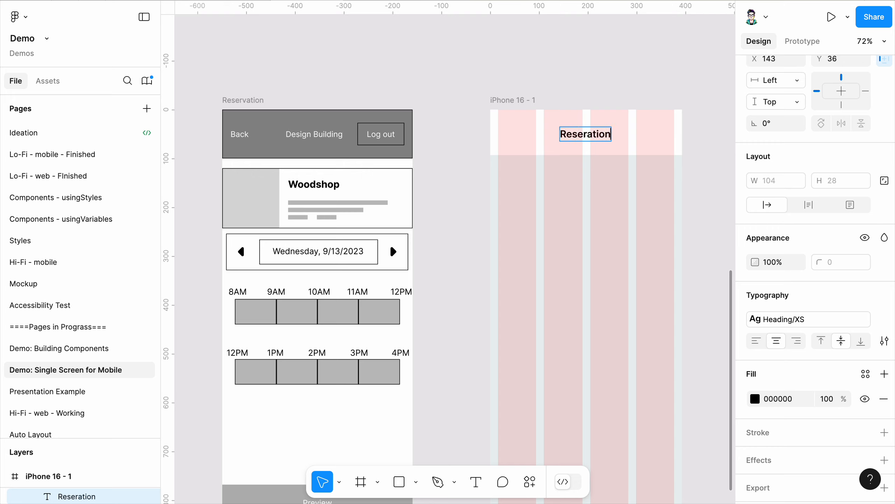
pyautogui.press('BackSpace')
pyautogui.press('BackSpace')
pyautogui.press('BackSpace')
pyautogui.press('BackSpace')
pyautogui.press('BackSpace')
pyautogui.write('vation')
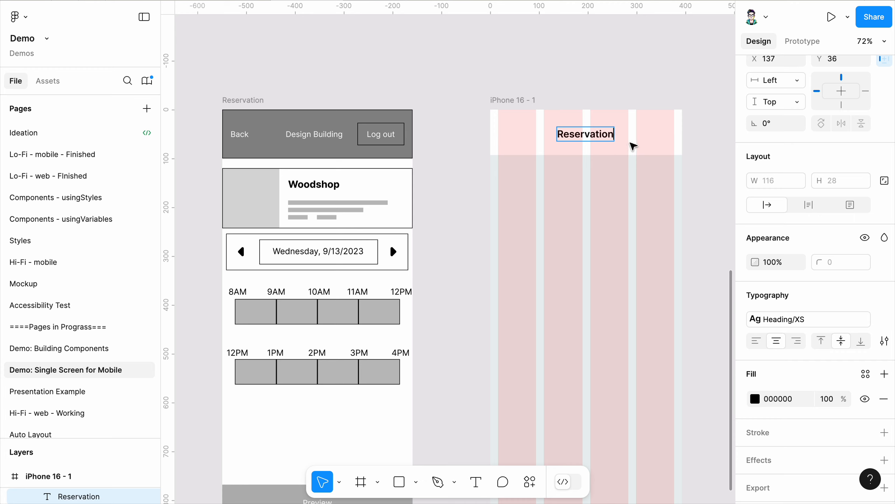
pyautogui.press('Escape')
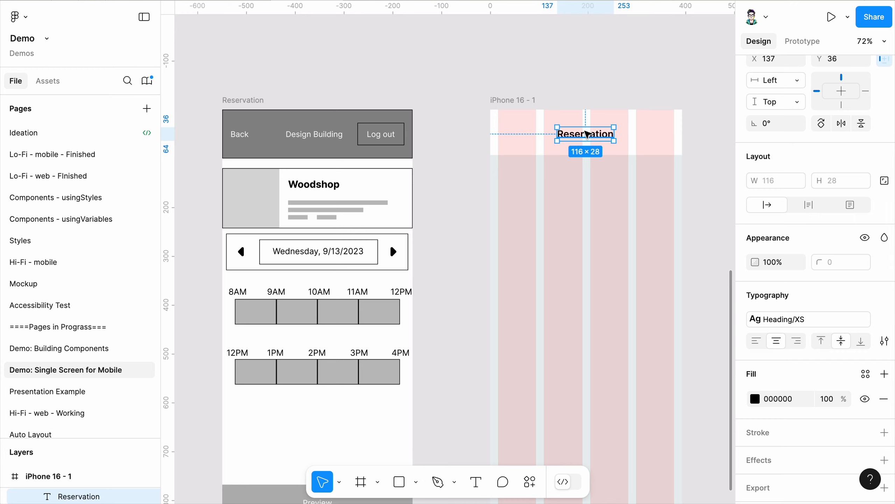
# - Lower the Reservation title to about Y 47 and centre it horizontally in the header frame
pyautogui.scroll(-1, 776, 342)
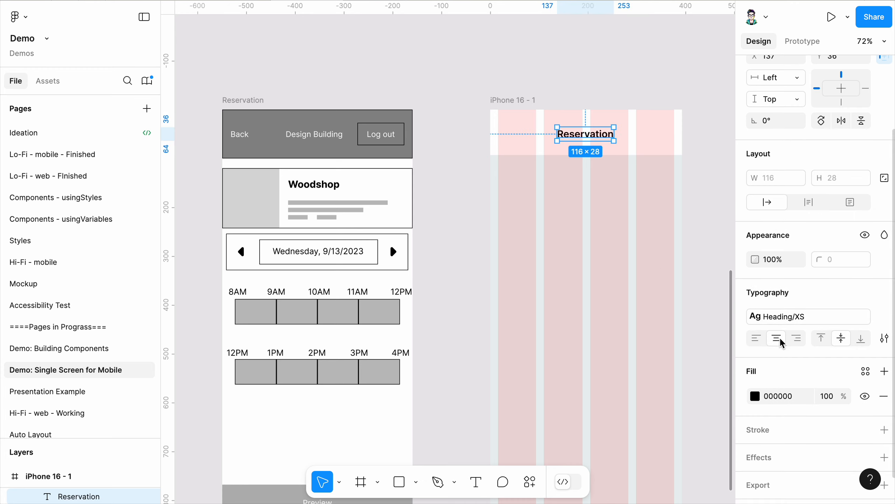
pyautogui.scroll(1, 781, 343)
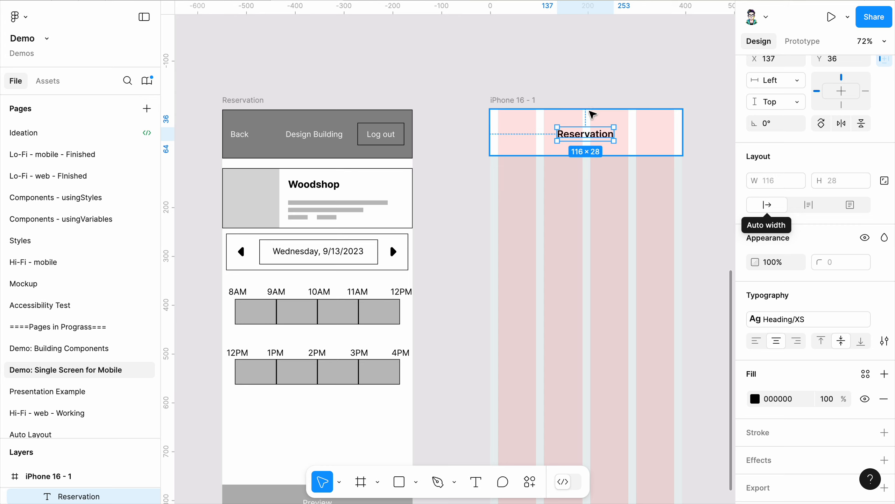
pyautogui.moveTo(588, 135); pyautogui.dragTo(590, 143)
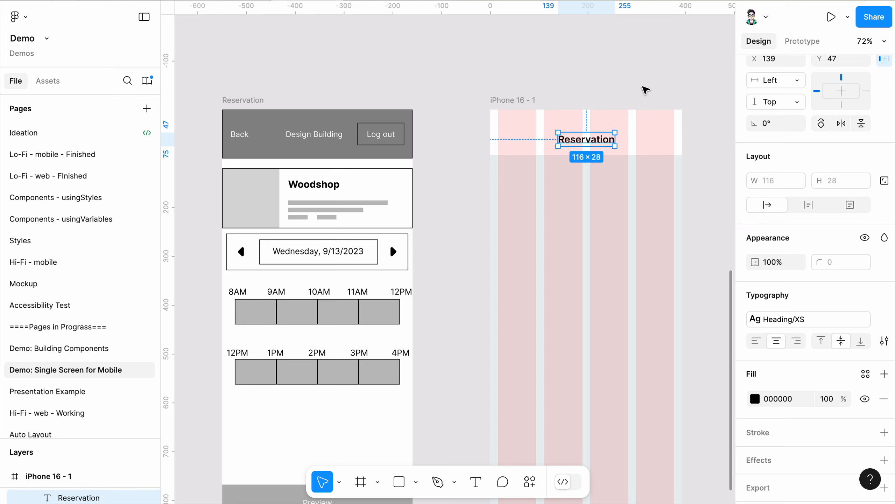
pyautogui.scroll(3, 808, 149)
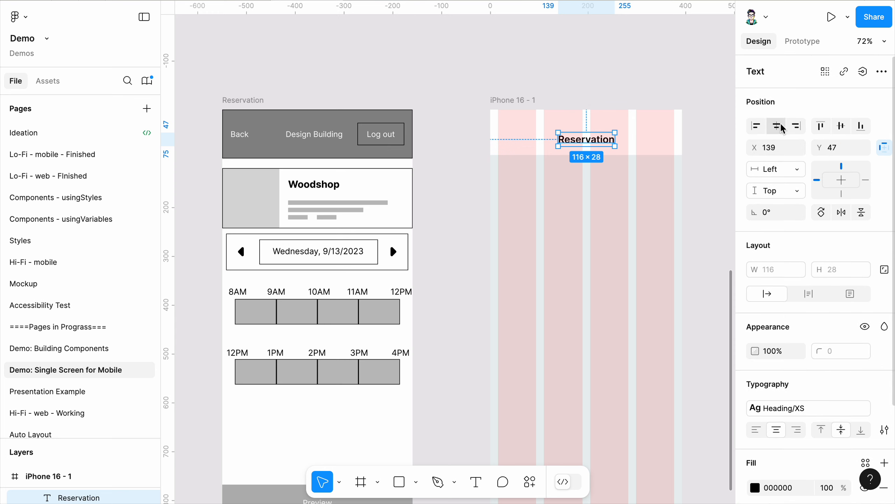
pyautogui.click(771, 128)
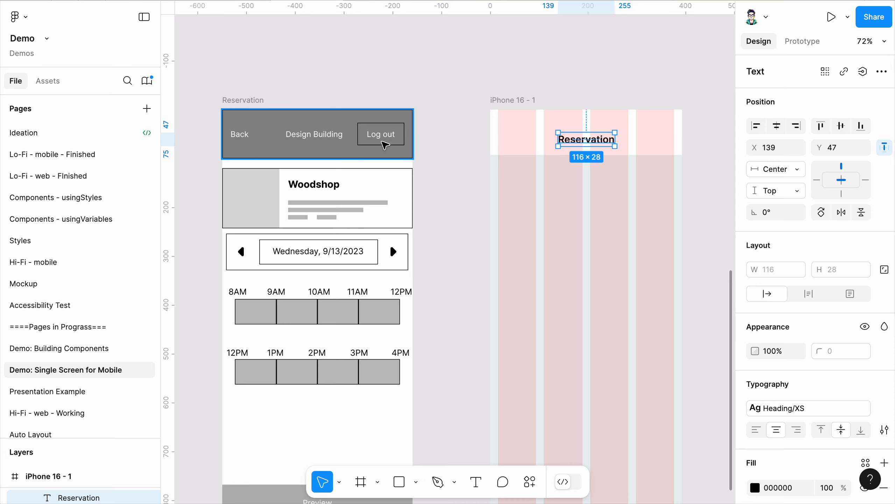
# - Copy the exit-to-app icon from the component row above and place it against the header's right grid margin, at about X 346, Y 43
pyautogui.click(679, 94)
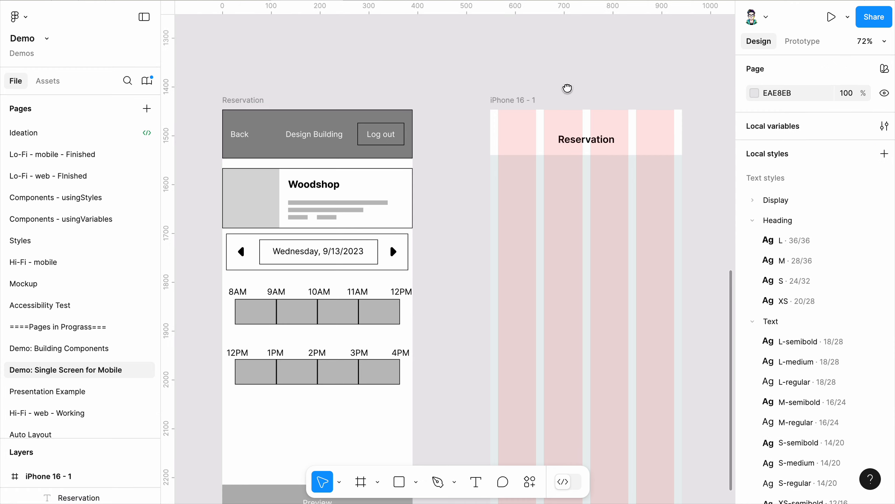
pyautogui.moveTo(568, 89); pyautogui.dragTo(529, 240)
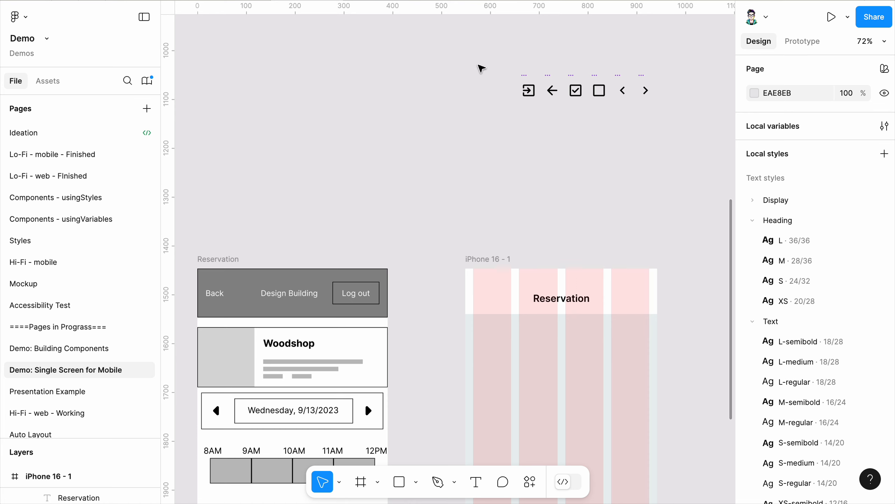
pyautogui.moveTo(469, 62); pyautogui.dragTo(669, 117)
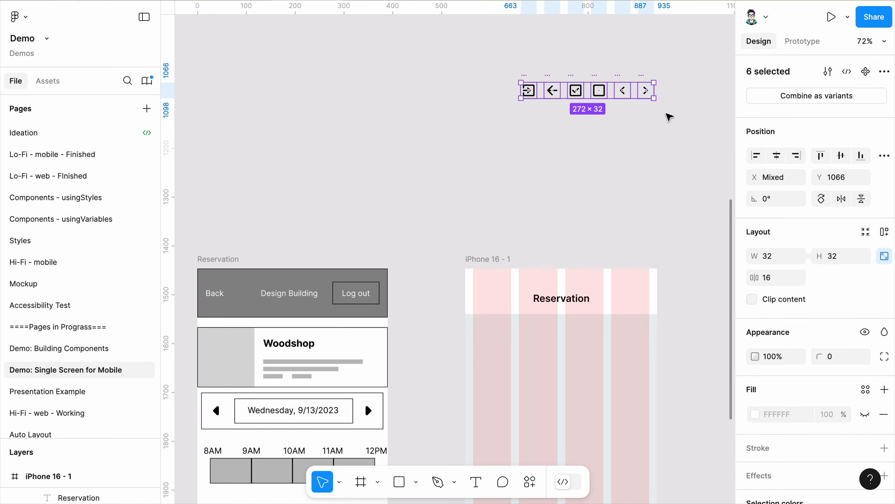
pyautogui.click(426, 209)
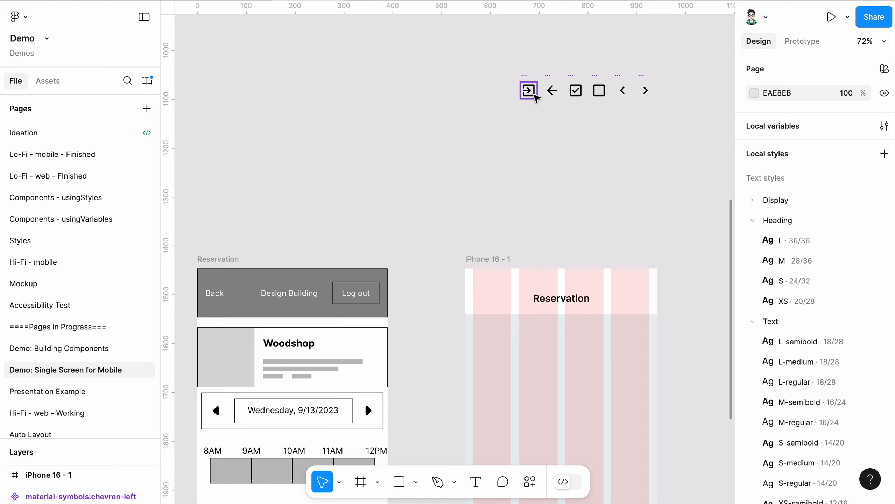
pyautogui.scroll(5, 622, 62)
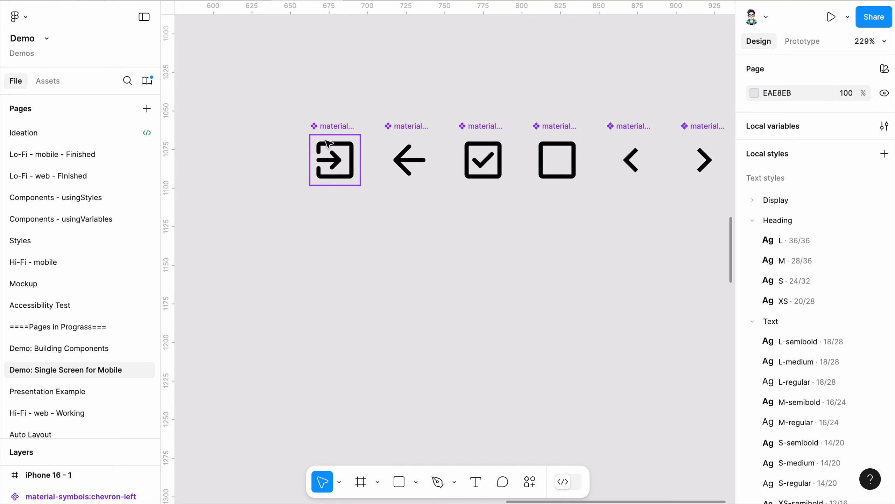
pyautogui.scroll(-5, 594, 72)
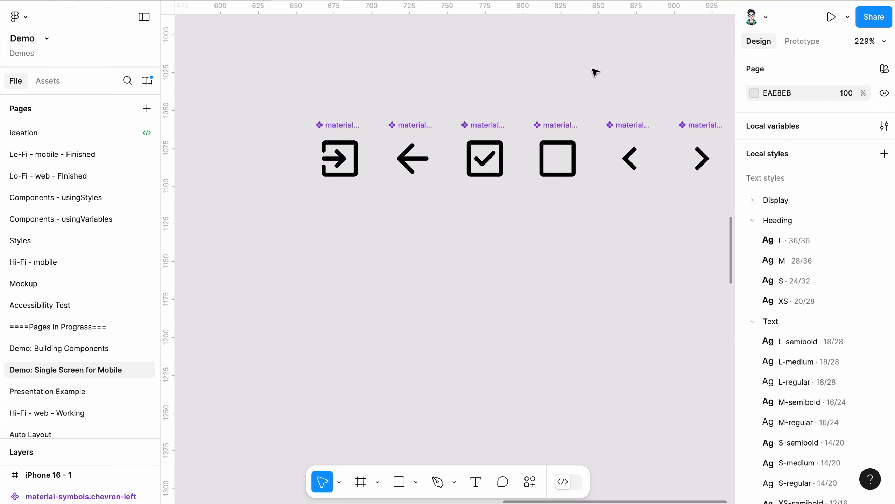
pyautogui.moveTo(540, 174); pyautogui.dragTo(576, 142)
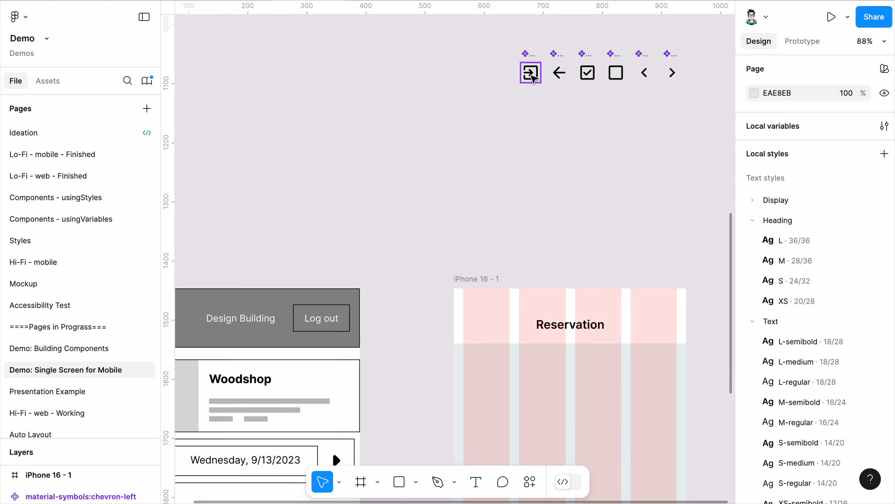
pyautogui.moveTo(534, 77); pyautogui.dragTo(659, 268)
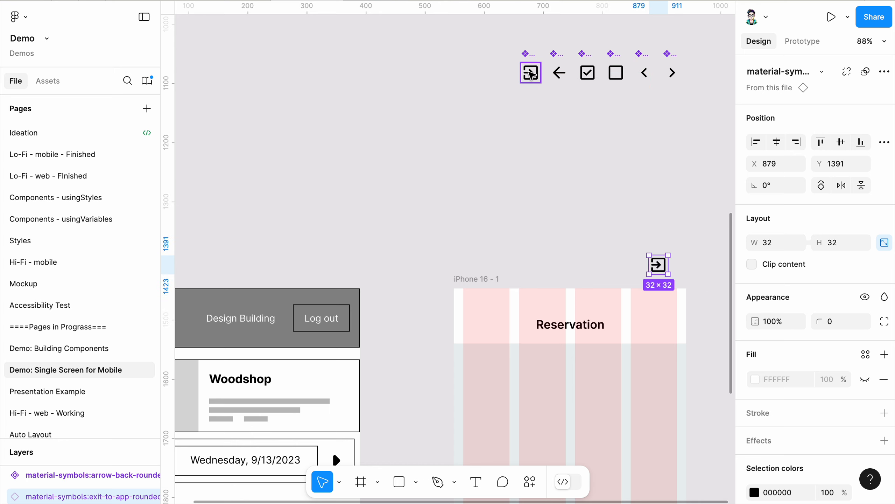
pyautogui.scroll(5, 674, 280)
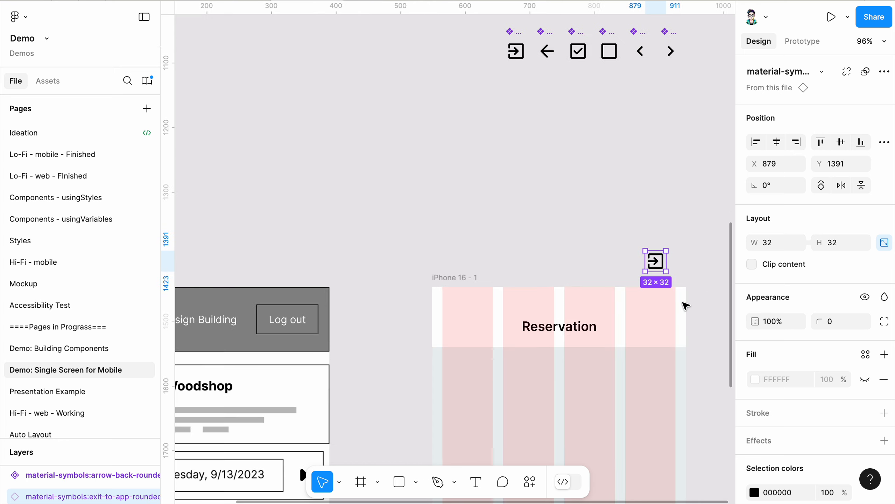
pyautogui.moveTo(634, 233); pyautogui.dragTo(655, 354)
pyautogui.scroll(-1, 604, 227)
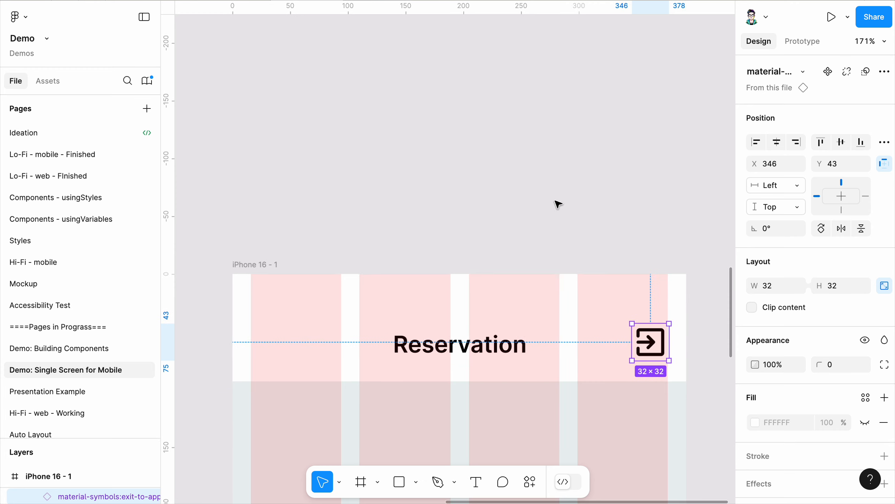
# - Collapse the pages list so that more of the layers can be seen
pyautogui.scroll(-1, 71, 385)
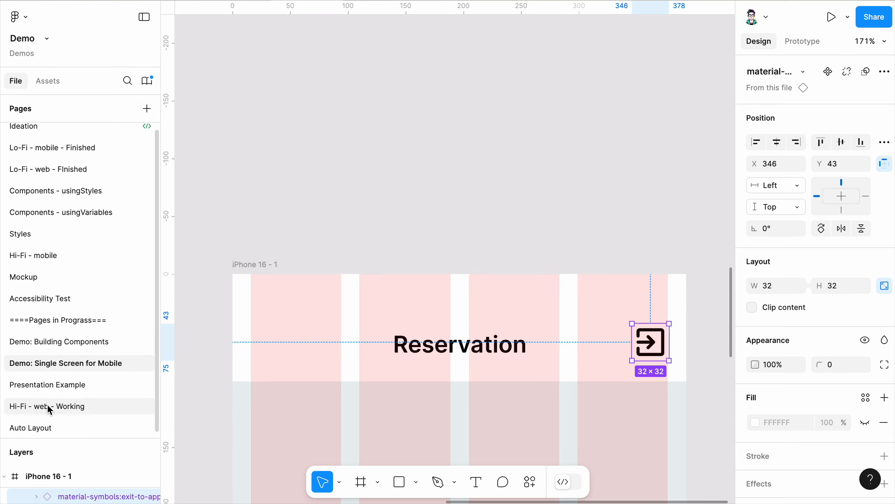
pyautogui.click(14, 111)
pyautogui.scroll(2, 68, 235)
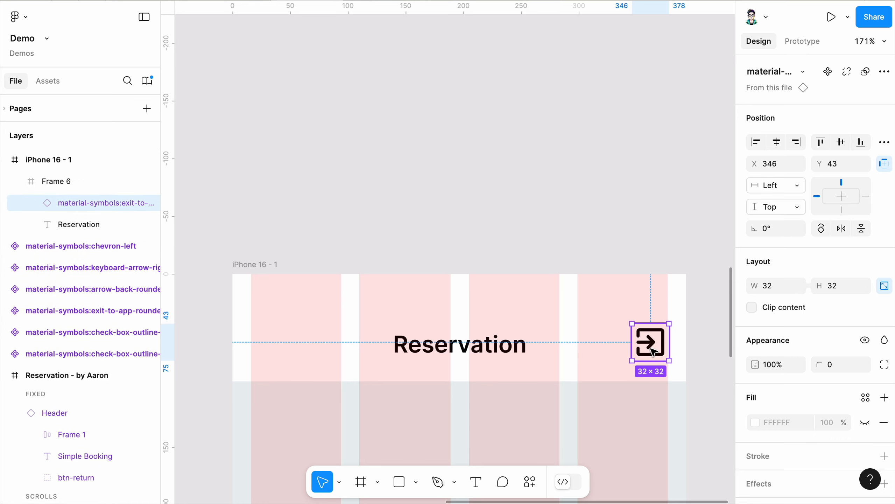
# - Duplicate the exit icon to the header's left grid margin at X 16, Y 43, and swap the copy for the arrow-back icon
pyautogui.moveTo(652, 347); pyautogui.dragTo(275, 358)
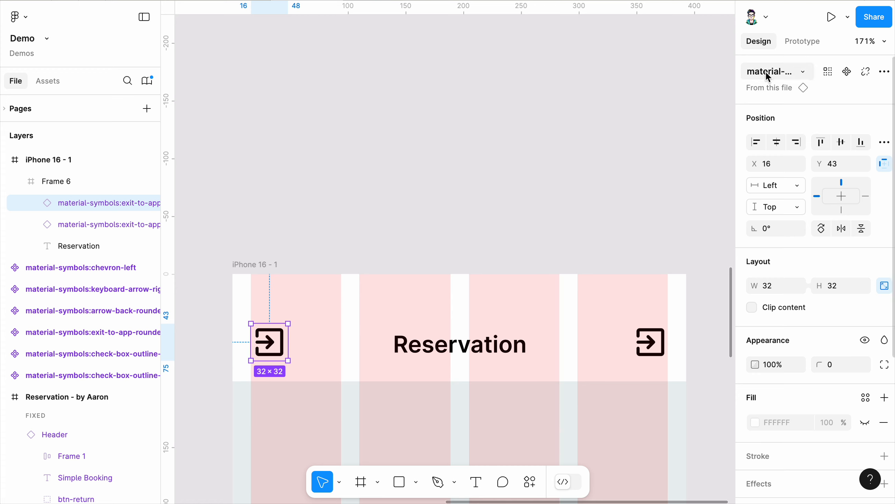
pyautogui.click(794, 70)
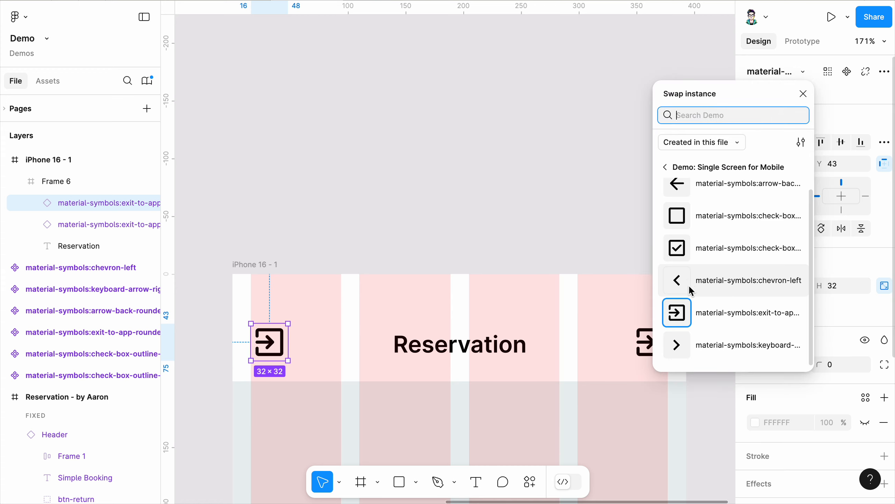
pyautogui.scroll(1, 745, 213)
pyautogui.click(687, 196)
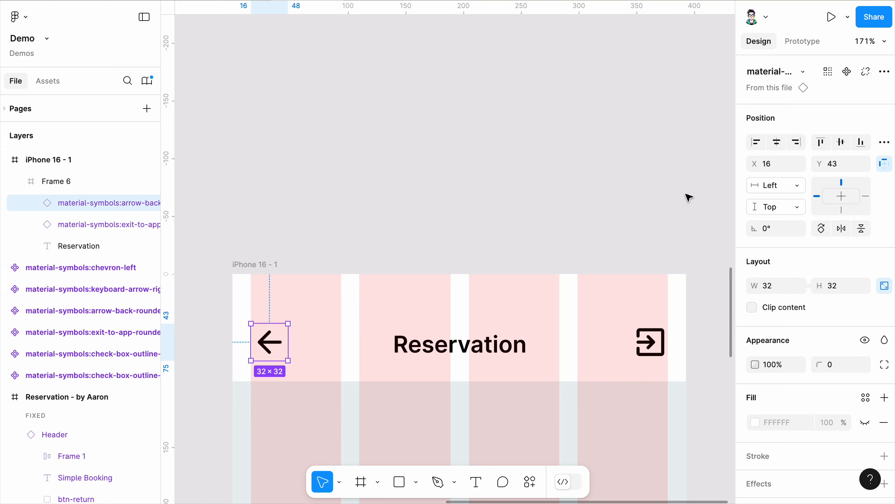
pyautogui.click(790, 71)
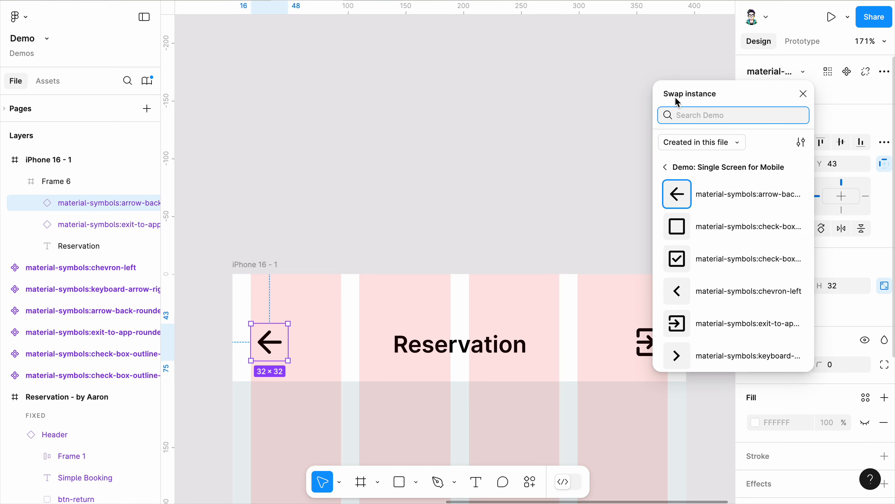
pyautogui.click(392, 238)
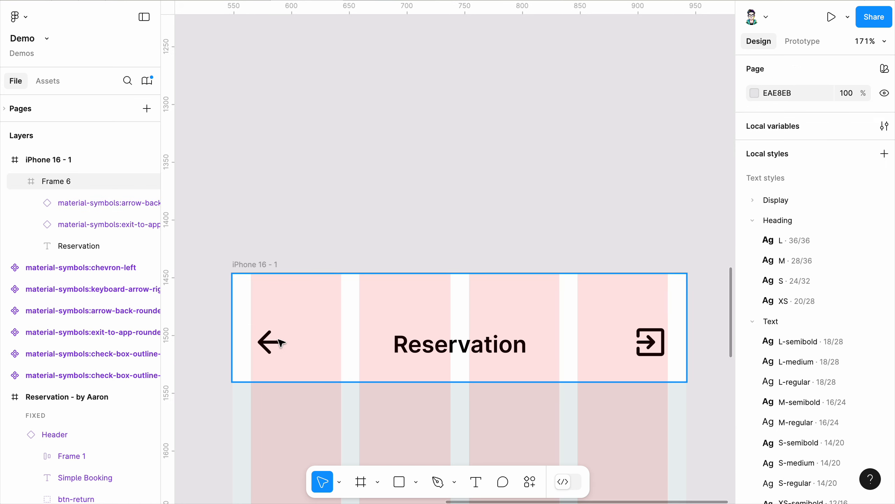
pyautogui.doubleClick(281, 342)
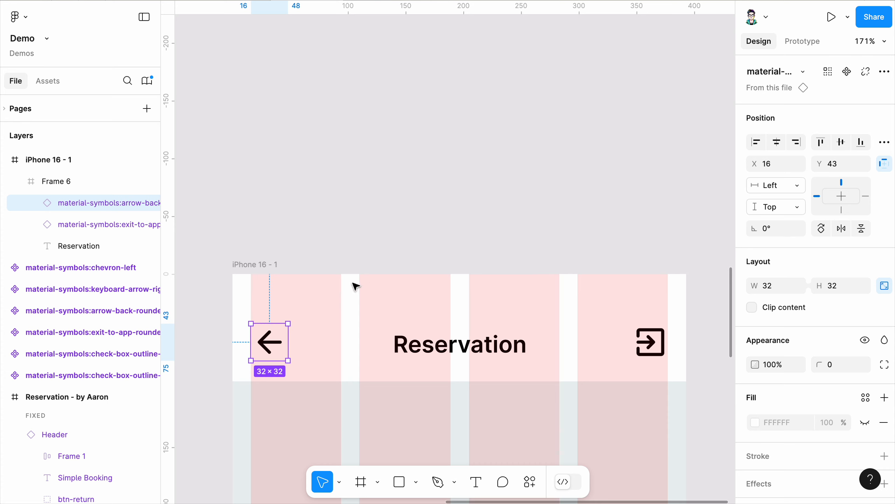
pyautogui.click(455, 208)
# - Reduce the header frame's height to about 85
pyautogui.scroll(-1, 461, 210)
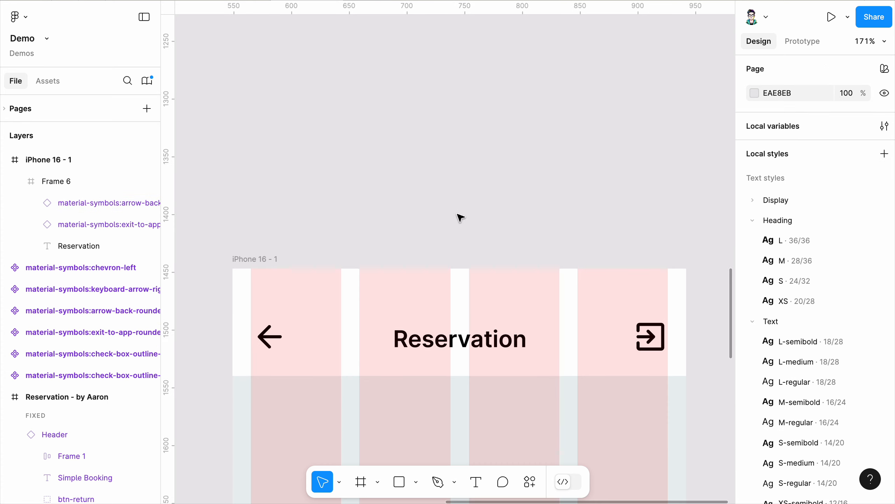
pyautogui.scroll(-5, 453, 374)
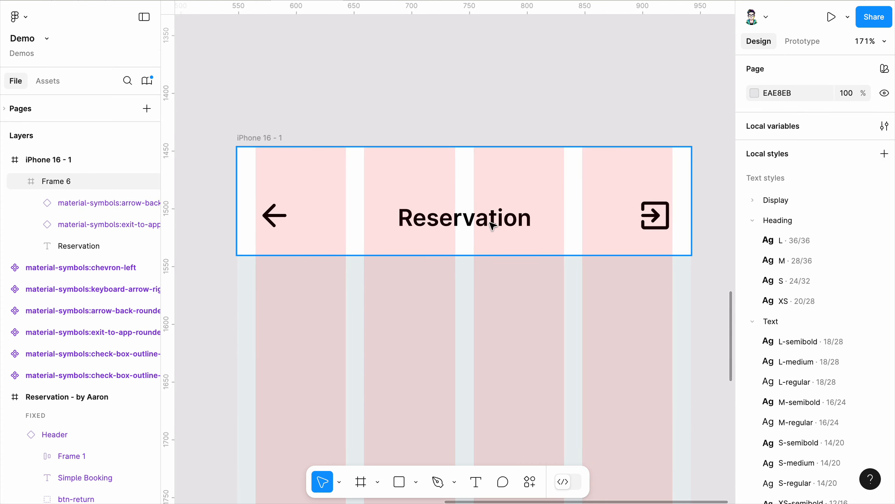
pyautogui.click(465, 246)
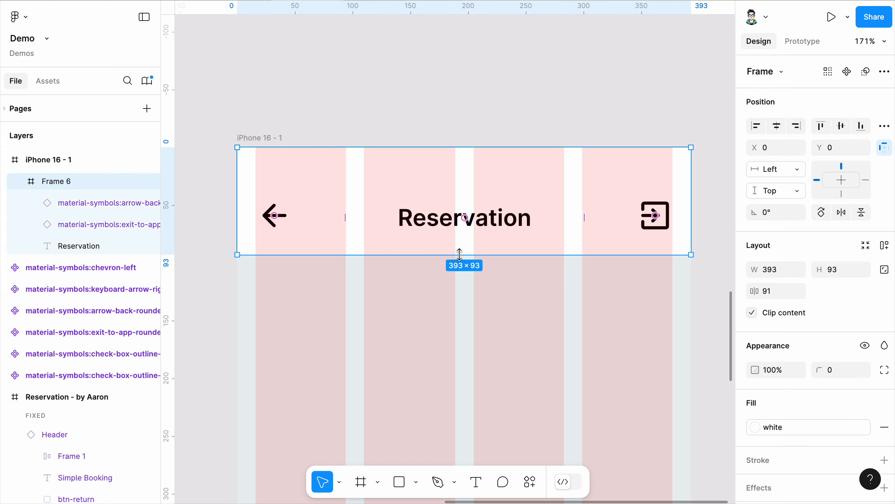
pyautogui.moveTo(460, 251); pyautogui.dragTo(462, 246)
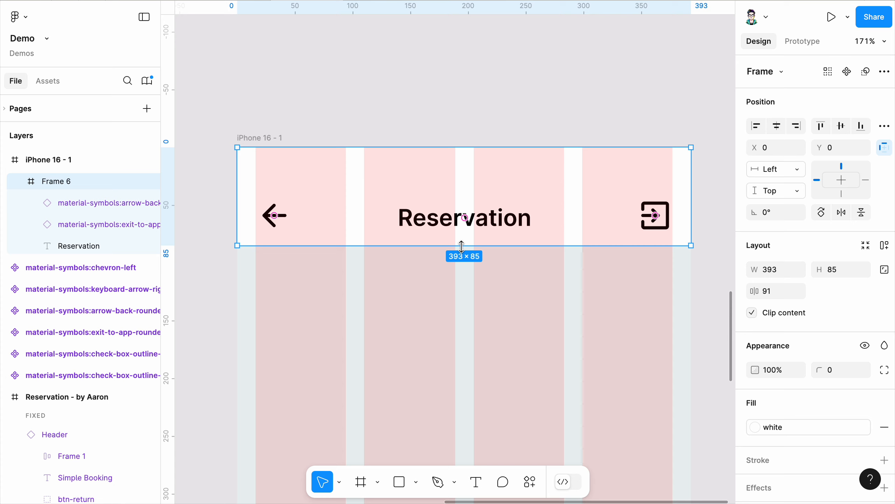
# - Turn the header frame in the iPhone 16 frame into a component
pyautogui.click(522, 131)
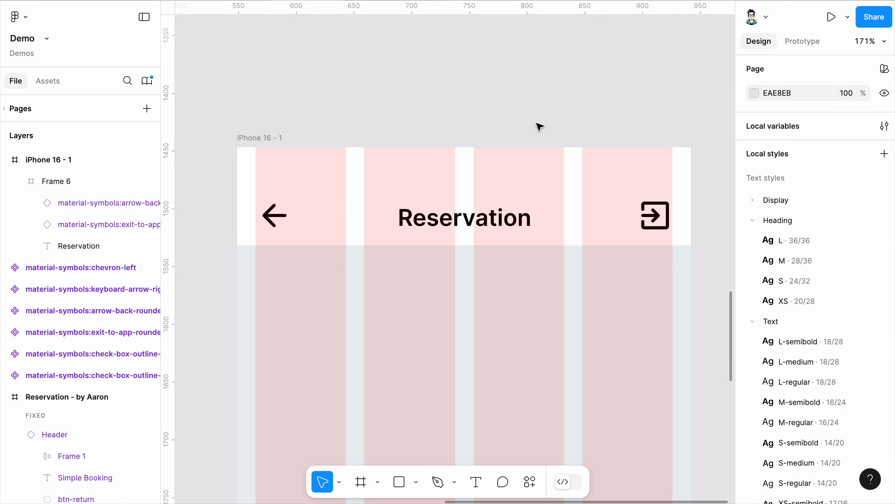
pyautogui.scroll(-5, 561, 134)
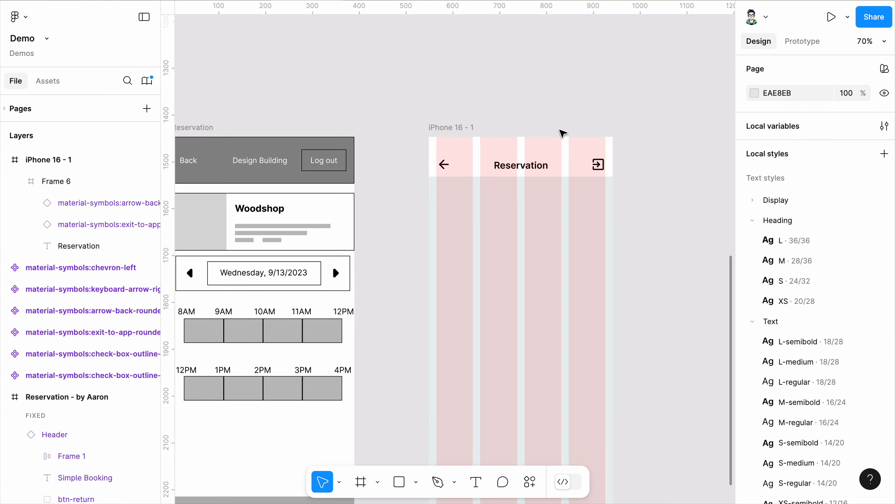
pyautogui.scroll(-3, 563, 133)
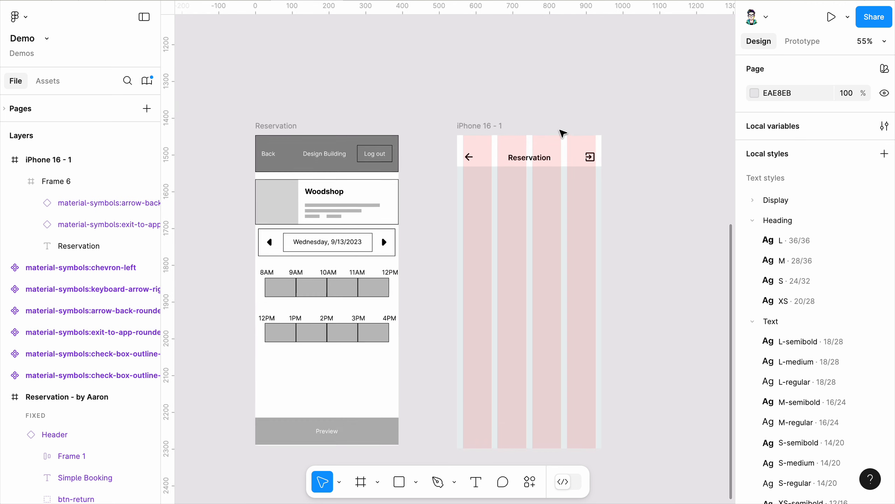
pyautogui.moveTo(436, 273); pyautogui.dragTo(430, 270)
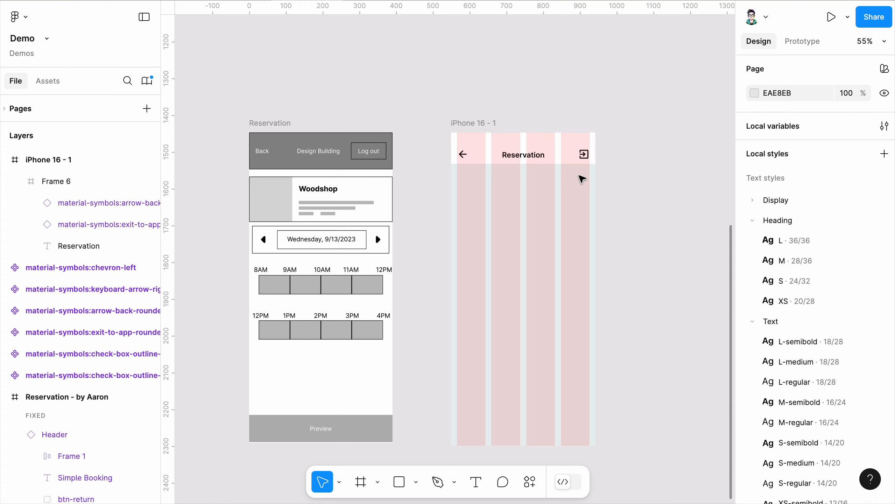
pyautogui.click(494, 154)
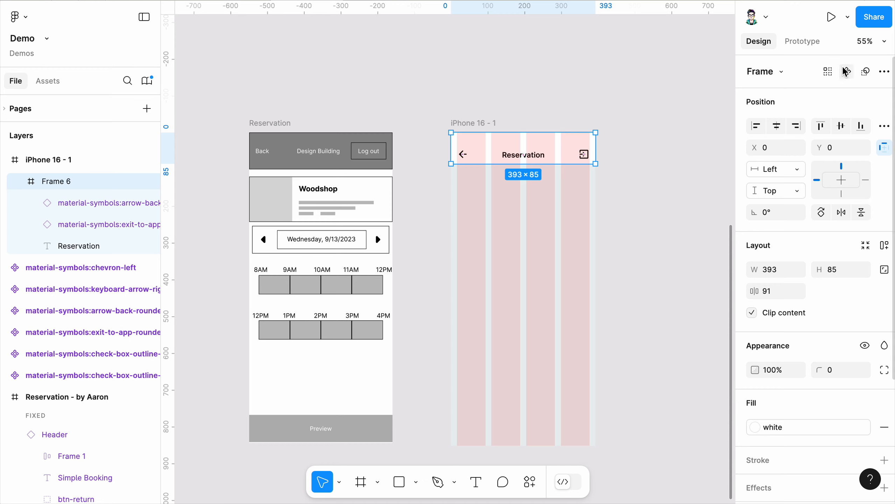
pyautogui.moveTo(549, 146); pyautogui.dragTo(555, 161)
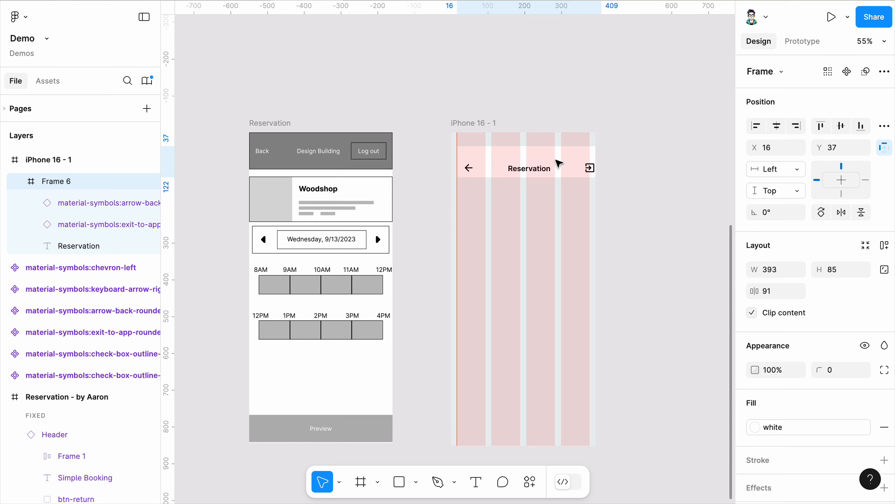
pyautogui.press('super+z')
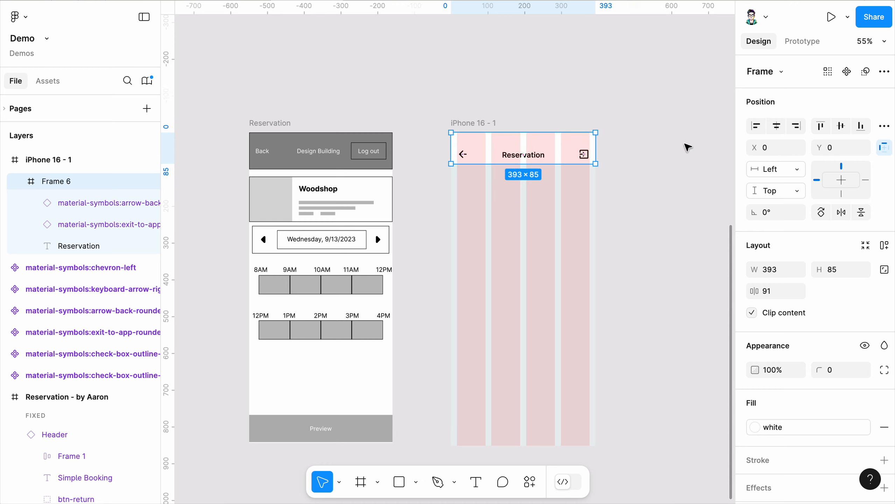
pyautogui.click(848, 72)
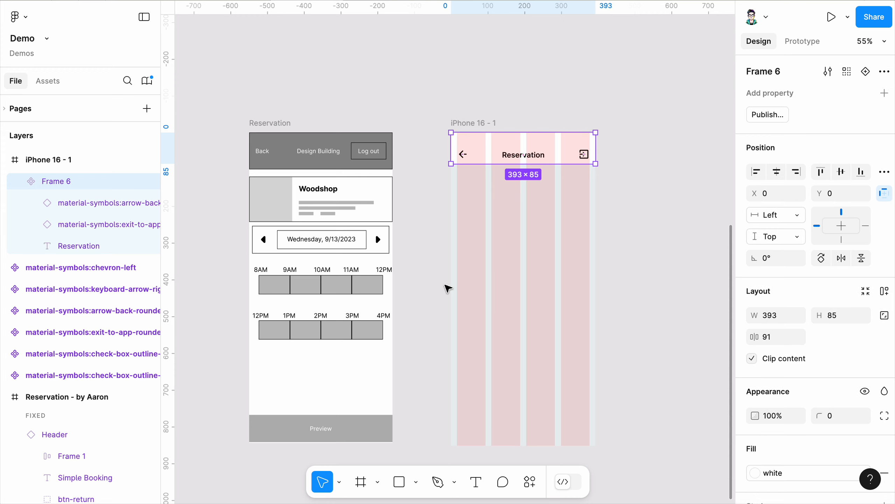
# - Move the header component out of the iPhone 16 frame onto the canvas beside the icon row and rename it Header
pyautogui.scroll(-3, 446, 287)
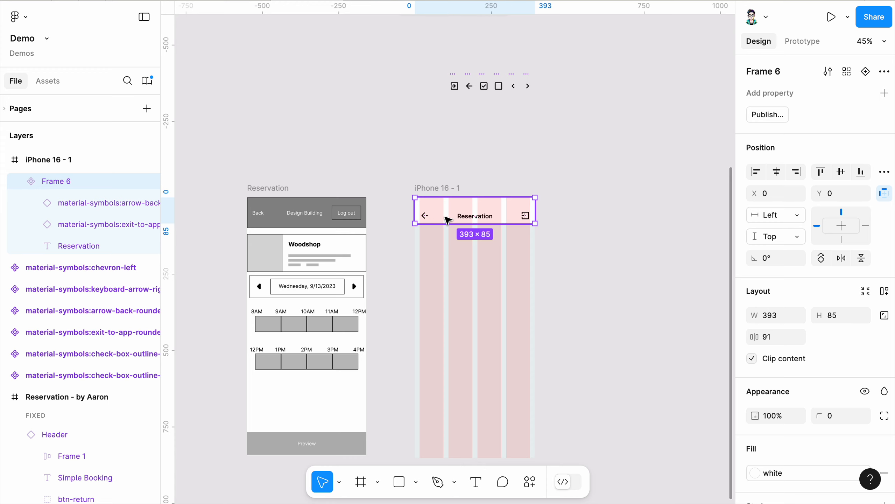
pyautogui.moveTo(447, 220); pyautogui.dragTo(613, 123)
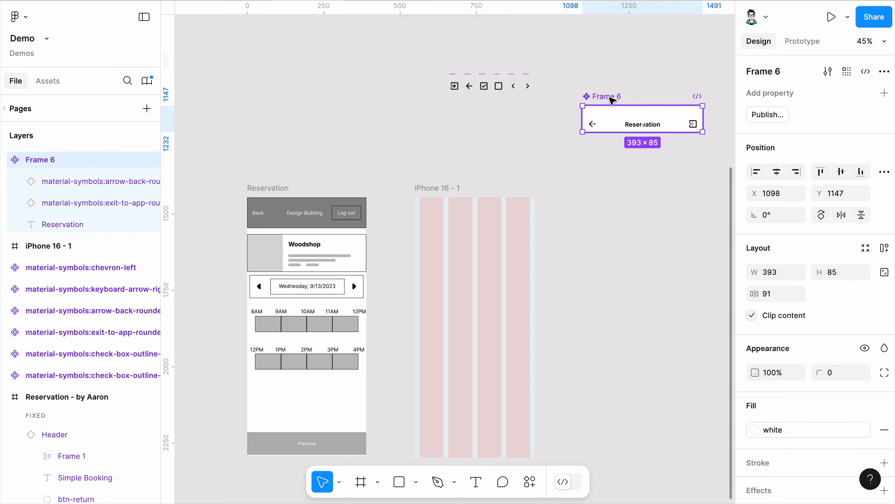
pyautogui.doubleClick(611, 96)
pyautogui.write('Heaser')
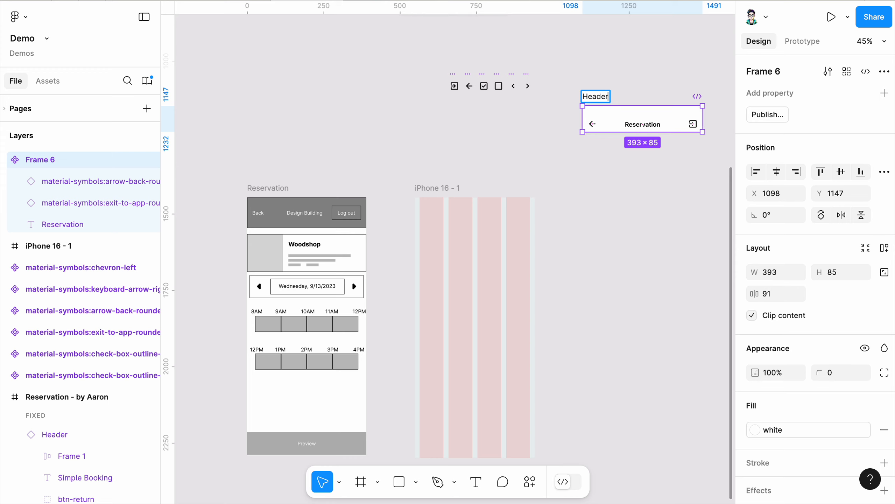
pyautogui.press('Return')
pyautogui.click(560, 151)
# - Place an instance of the Header component along the top edge of the iPhone 16 frame, spanning its full width
pyautogui.click(613, 123)
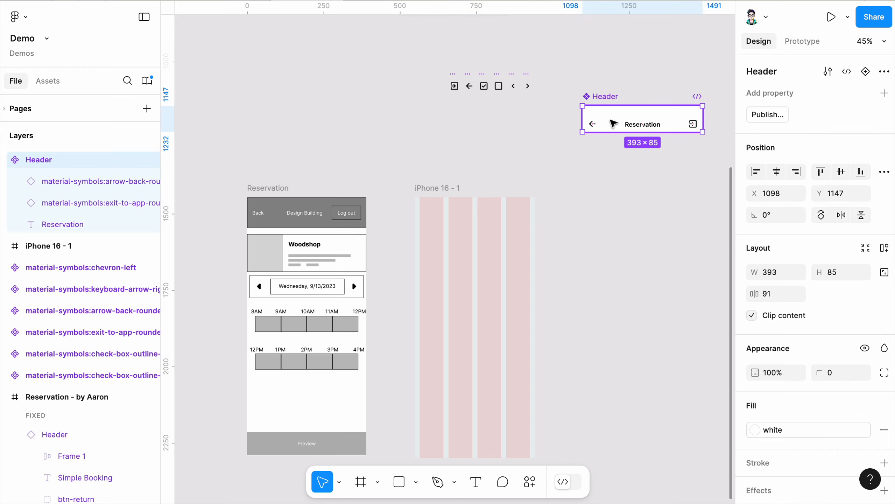
pyautogui.moveTo(619, 118); pyautogui.dragTo(455, 211)
pyautogui.click(587, 212)
pyautogui.scroll(6, 462, 199)
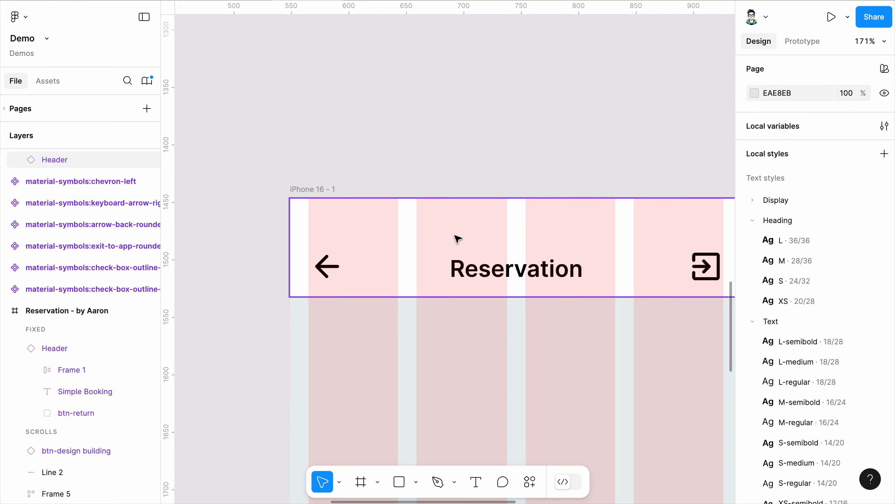
pyautogui.click(441, 249)
pyautogui.moveTo(436, 252); pyautogui.dragTo(432, 253)
pyautogui.click(472, 156)
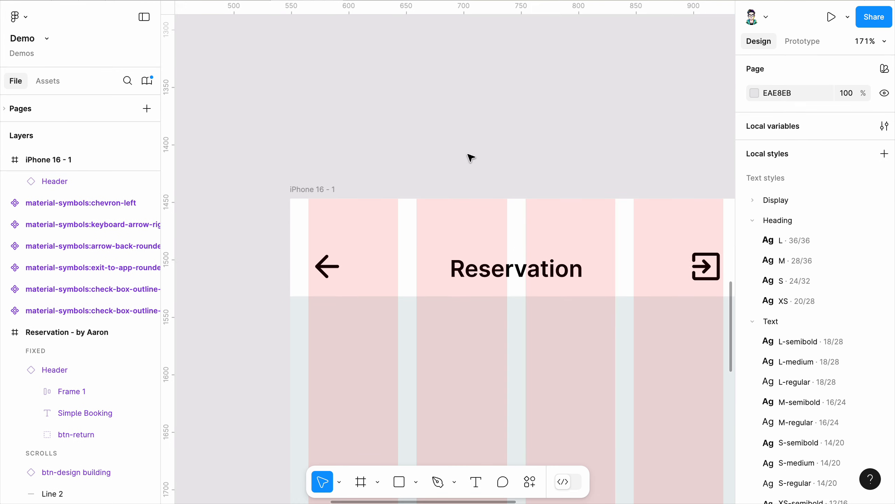
# - Apply auto layout to the main Header component
pyautogui.scroll(-5, 449, 210)
pyautogui.scroll(-2, 623, 206)
pyautogui.hscroll(-1, 623, 205)
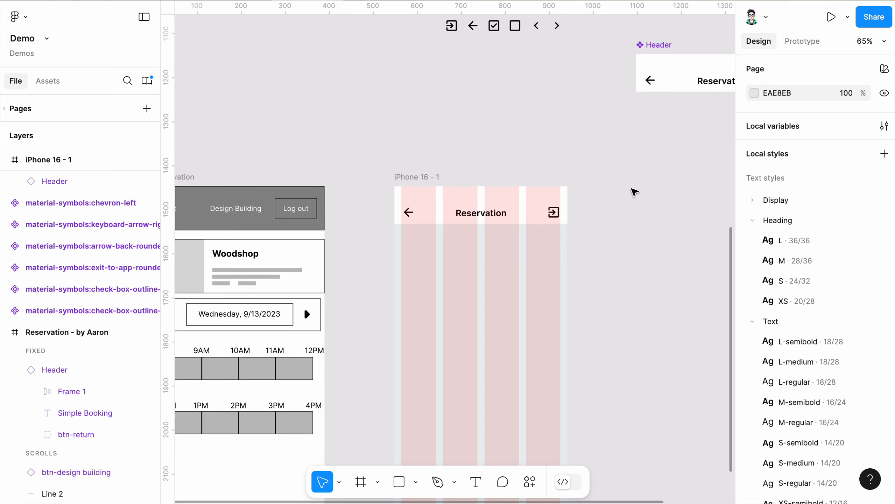
pyautogui.scroll(-2, 565, 158)
pyautogui.hscroll(-2, 482, 231)
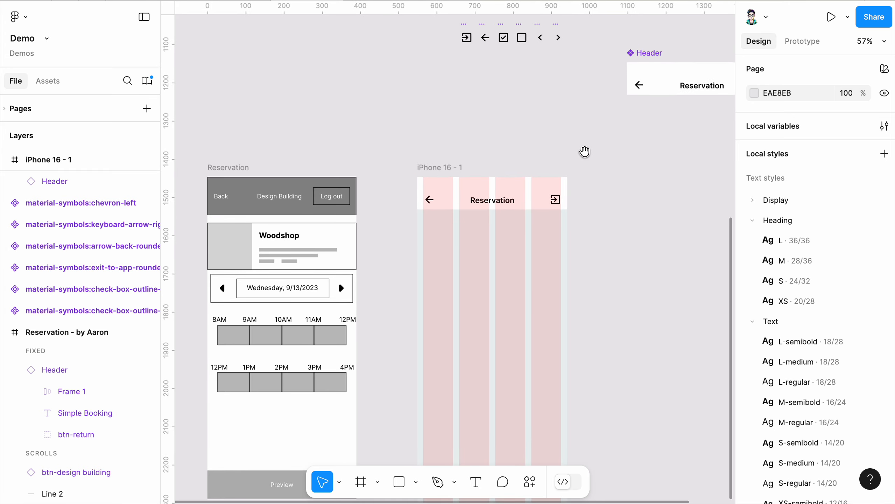
pyautogui.moveTo(585, 152); pyautogui.dragTo(581, 162)
pyautogui.scroll(-1, 583, 184)
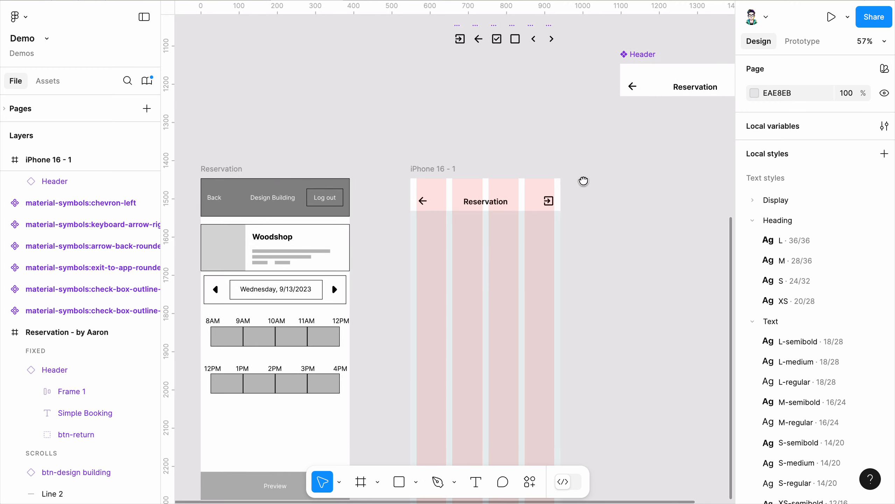
pyautogui.moveTo(574, 214); pyautogui.dragTo(406, 285)
pyautogui.scroll(5, 566, 119)
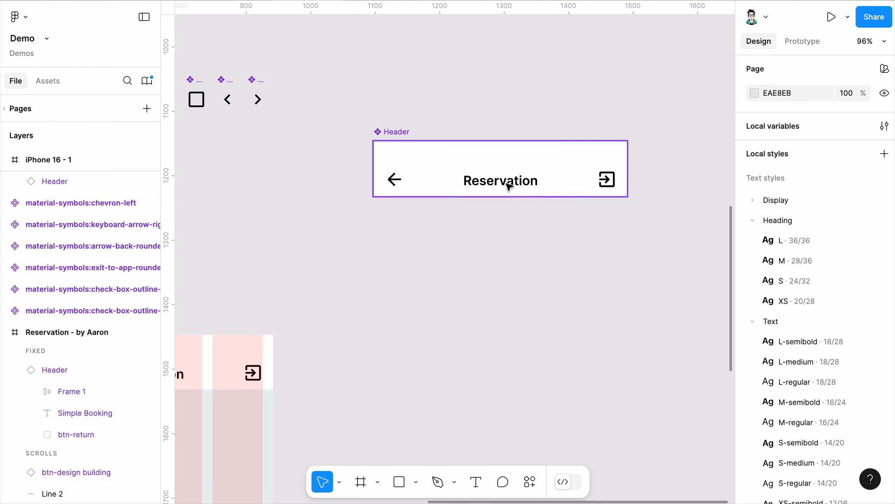
pyautogui.doubleClick(400, 183)
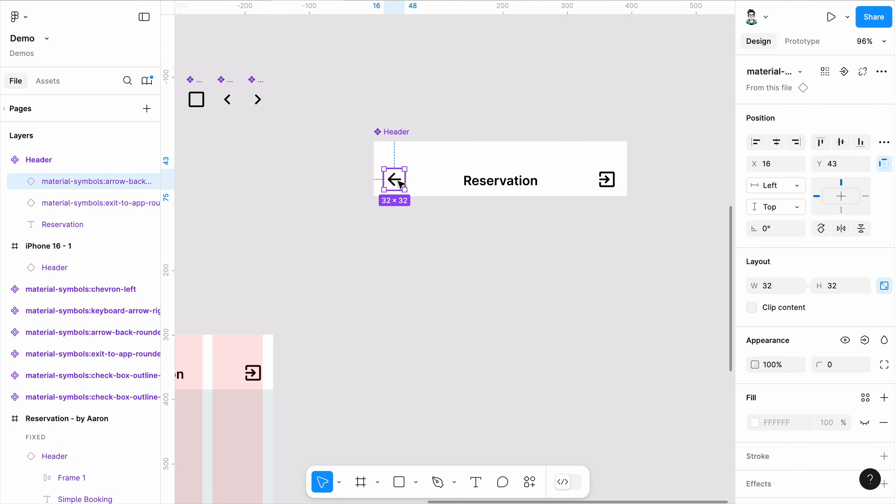
pyautogui.click(504, 180)
pyautogui.click(395, 181)
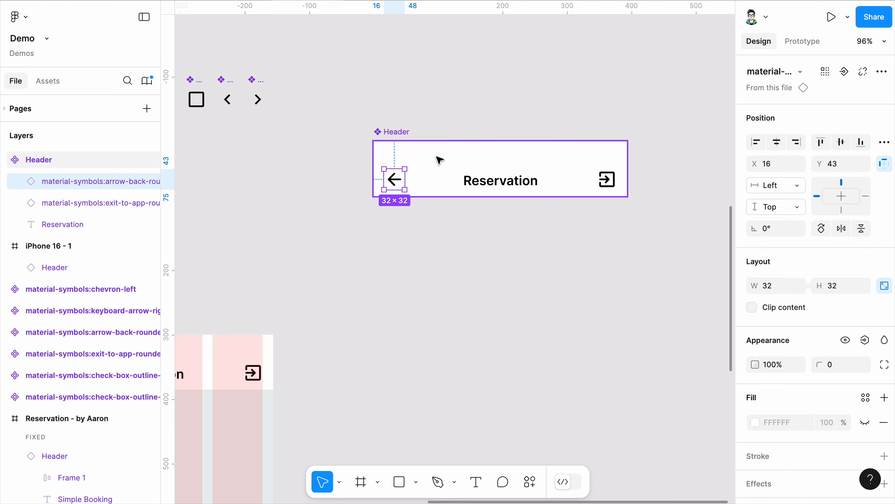
pyautogui.click(428, 155)
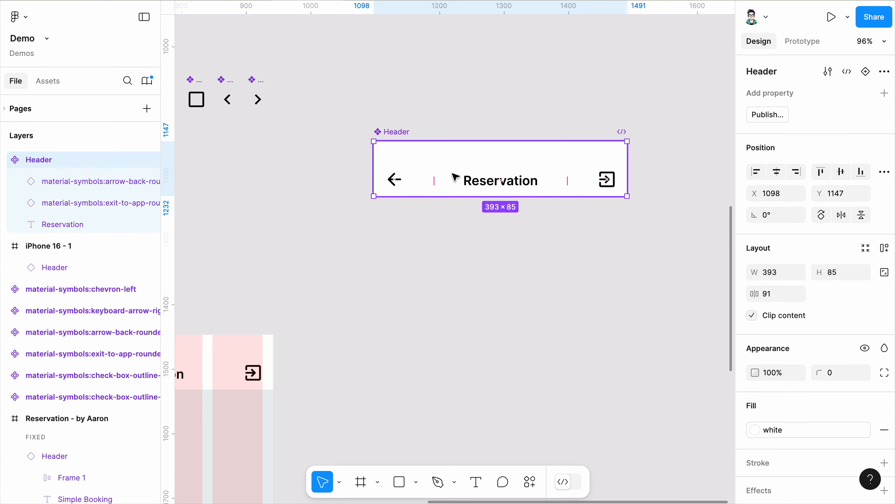
pyautogui.click(883, 251)
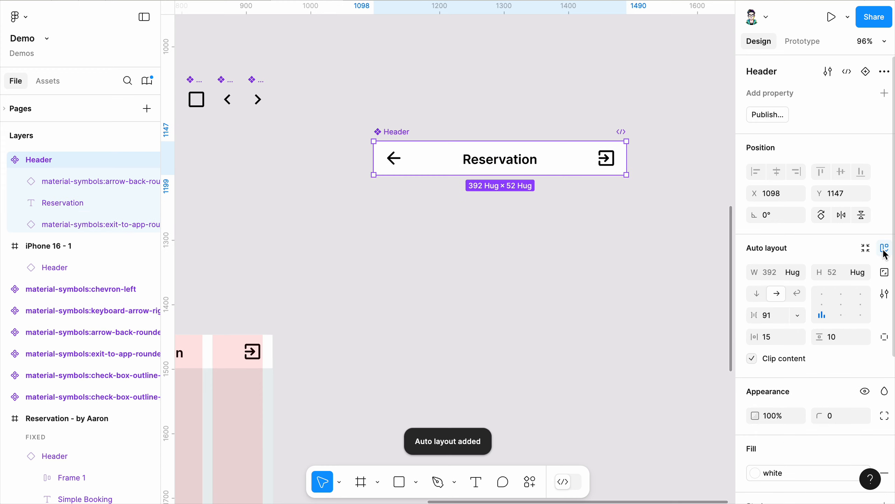
# - Set the Header component's top padding to 38 on its own and its horizontal gap to Auto
pyautogui.click(884, 336)
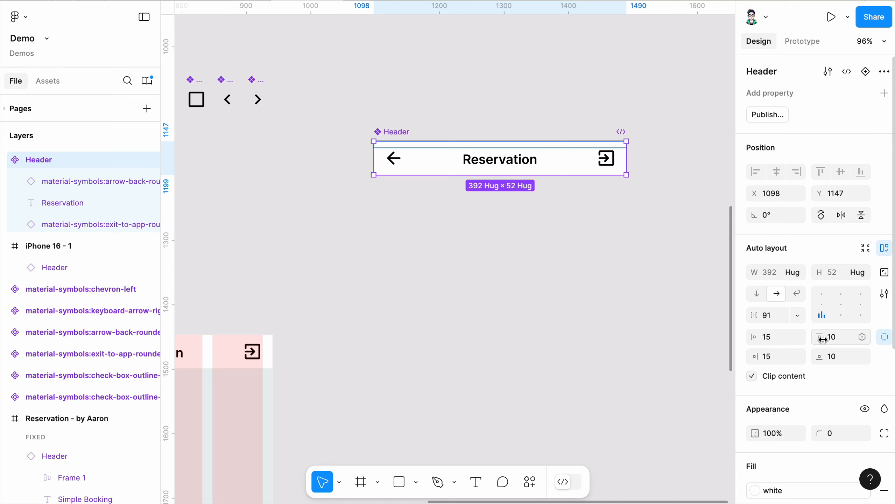
pyautogui.moveTo(819, 336); pyautogui.dragTo(861, 336)
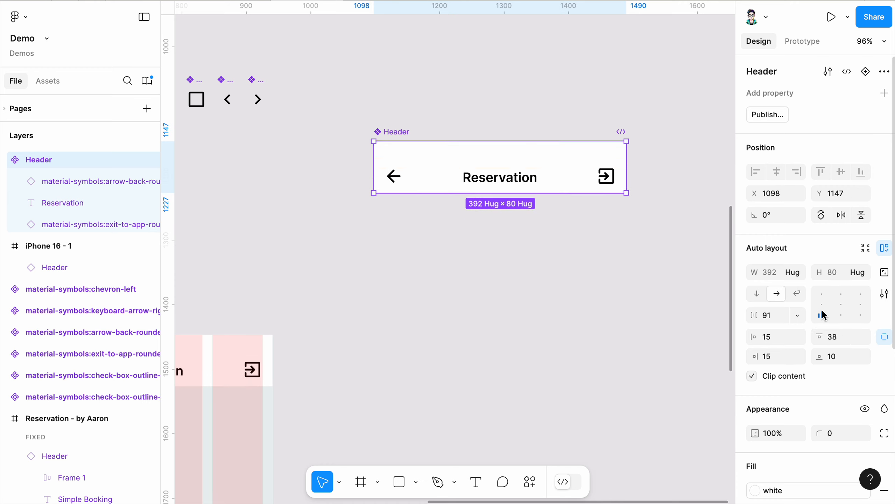
pyautogui.click(840, 312)
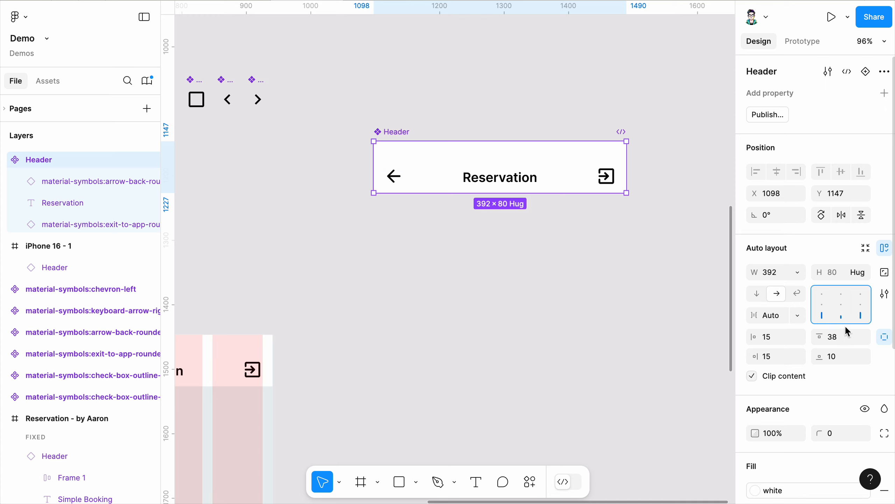
# - Check the header instance against the layout grid and increase the main Header component's top padding slightly
pyautogui.click(584, 249)
pyautogui.scroll(-10, 640, 144)
pyautogui.scroll(10, 531, 195)
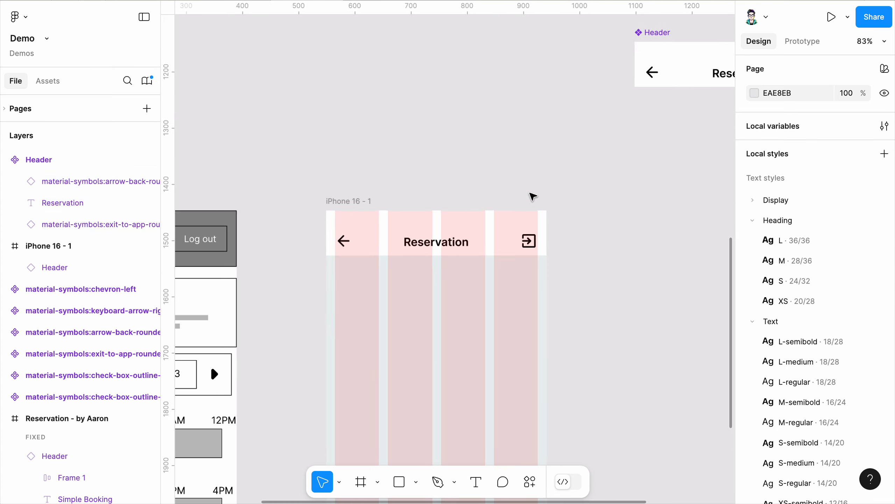
pyautogui.scroll(-2, 453, 240)
pyautogui.scroll(2, 445, 240)
pyautogui.scroll(4, 446, 241)
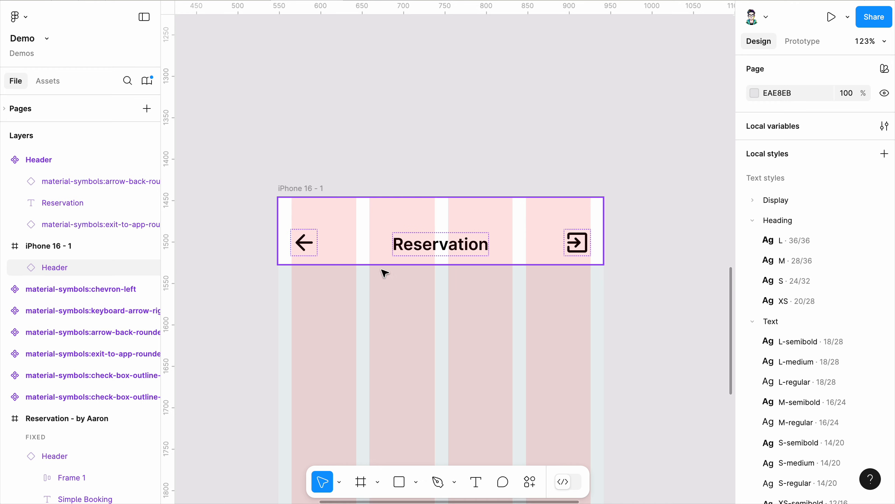
pyautogui.scroll(-10, 441, 235)
pyautogui.scroll(6, 582, 161)
pyautogui.click(596, 167)
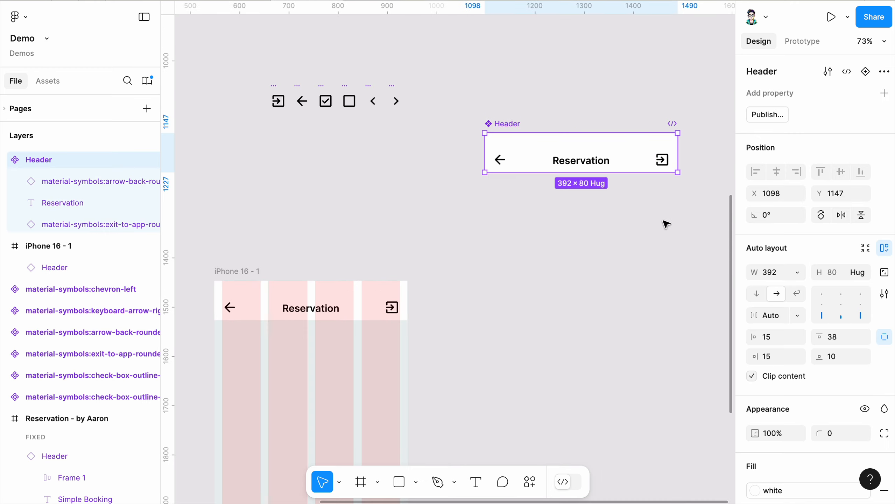
pyautogui.moveTo(817, 339); pyautogui.dragTo(828, 338)
pyautogui.click(468, 256)
# - Draw a frame about 361 × 130 below the header between the grid margins, at about X 16, Y 114
pyautogui.hscroll(-5, 444, 224)
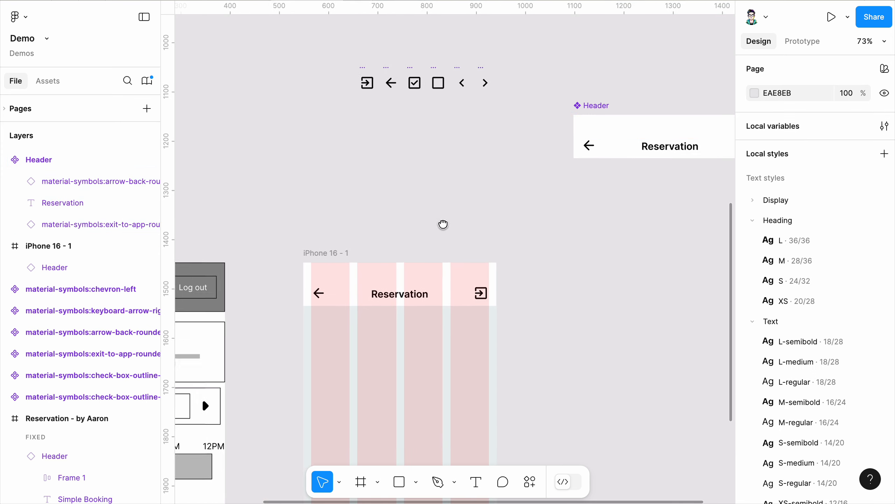
pyautogui.scroll(-2, 516, 152)
pyautogui.scroll(-1, 456, 246)
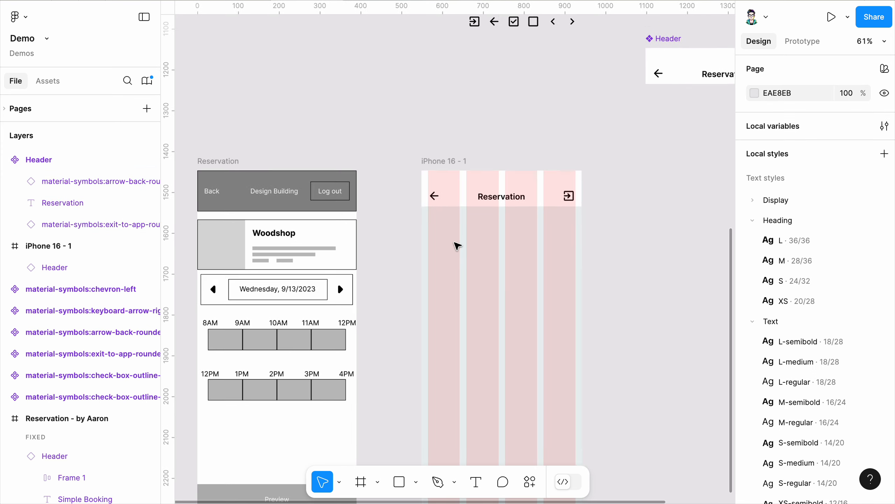
pyautogui.scroll(-1, 388, 240)
pyautogui.hscroll(-1, 388, 240)
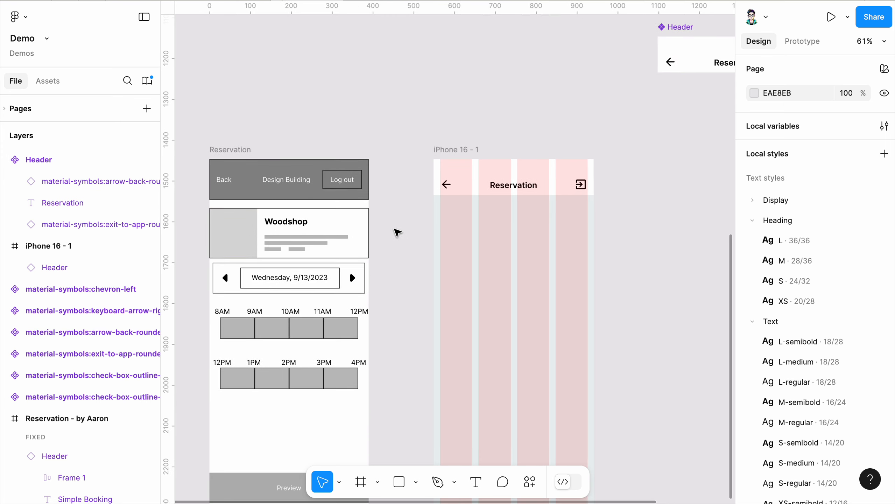
pyautogui.scroll(-2, 391, 238)
pyautogui.hscroll(-1, 392, 239)
pyautogui.scroll(3, 392, 240)
pyautogui.hscroll(-1, 406, 247)
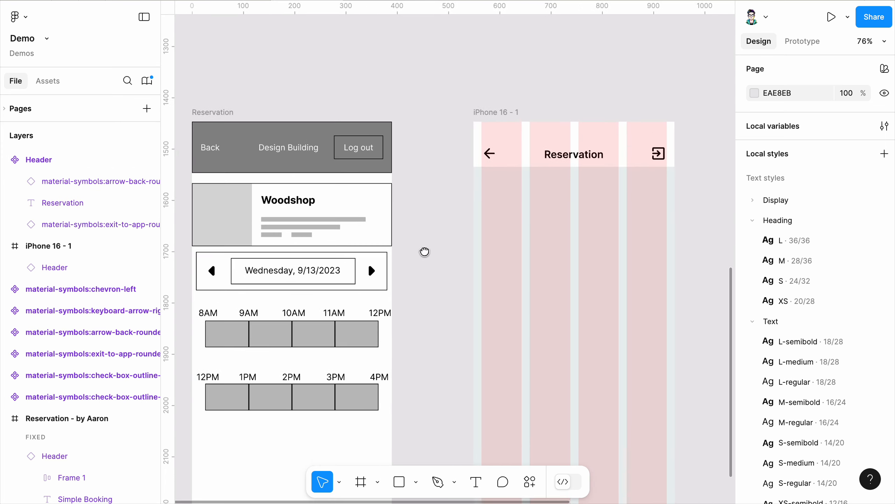
pyautogui.click(359, 484)
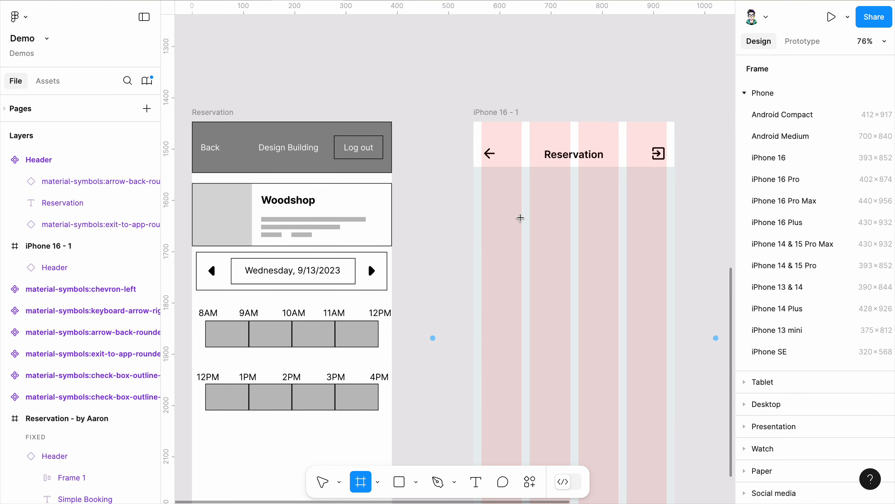
pyautogui.moveTo(481, 179); pyautogui.dragTo(666, 247)
# - Fill the new card frame below the header with the white library colour style
pyautogui.scroll(-1, 811, 353)
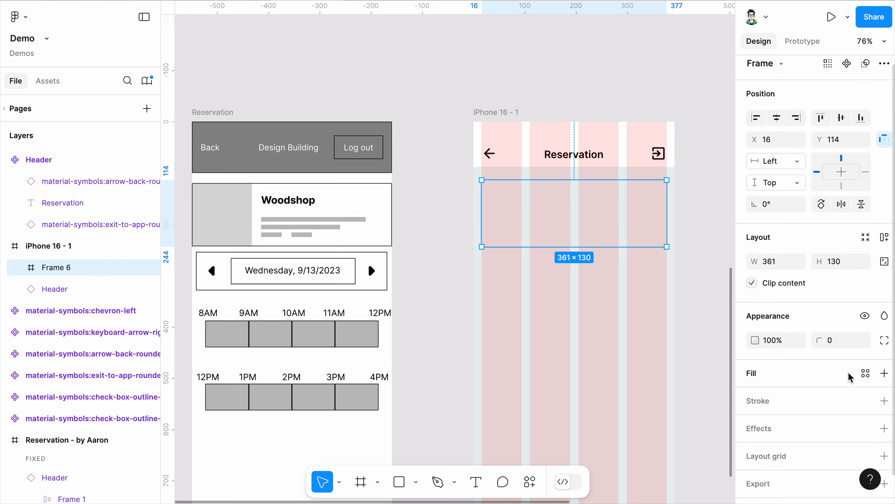
pyautogui.click(865, 373)
pyautogui.write('white')
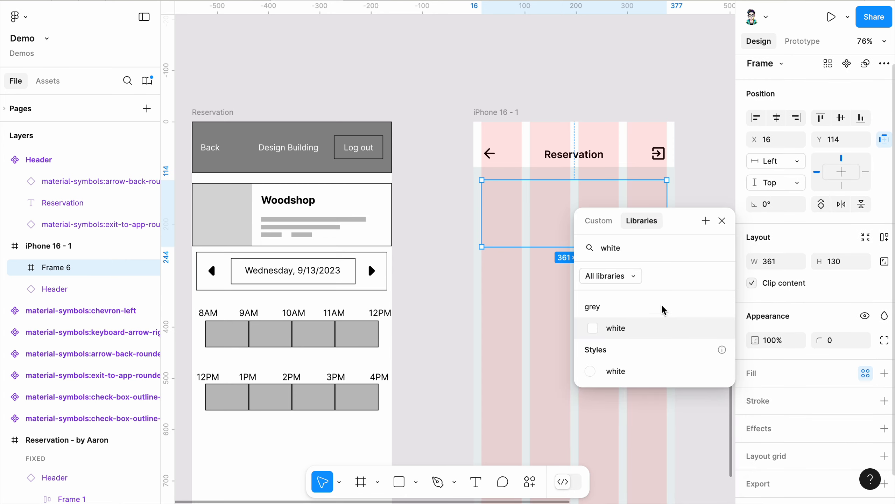
pyautogui.click(616, 370)
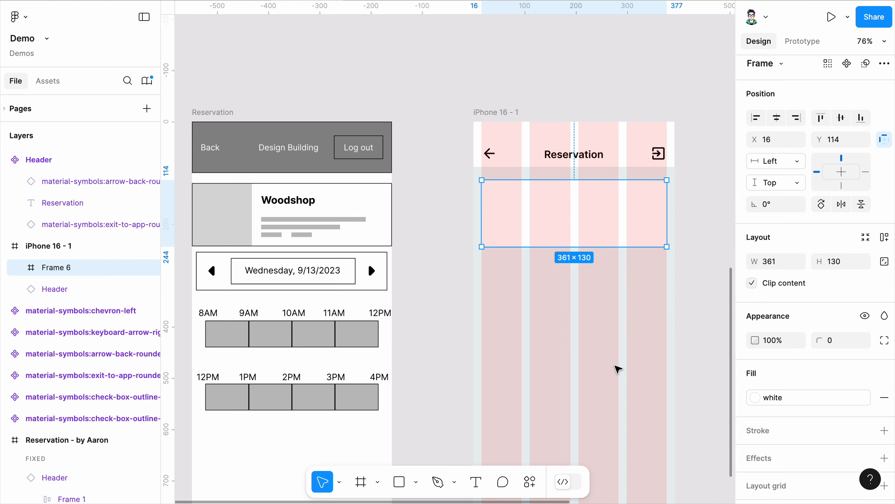
pyautogui.click(453, 276)
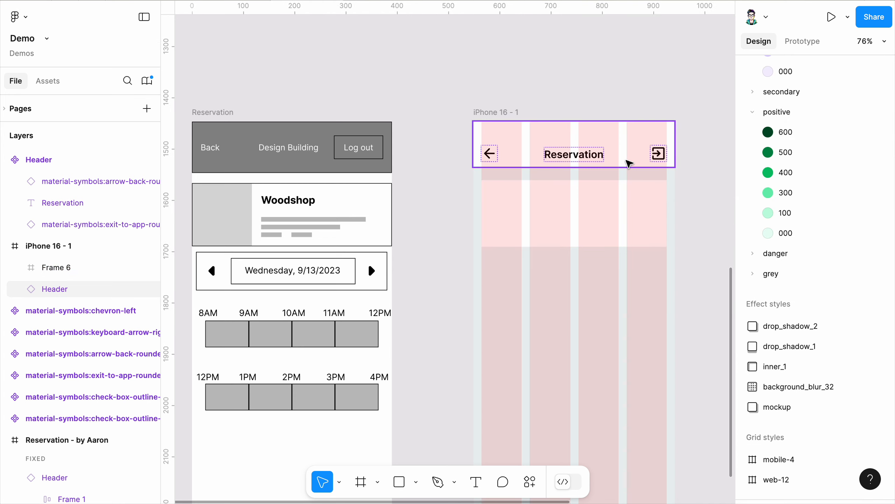
# - Draw a rectangle about 94 × 102 at the start of the card frame and shorten the frame to about 103 high
pyautogui.scroll(1, 621, 169)
pyautogui.click(591, 206)
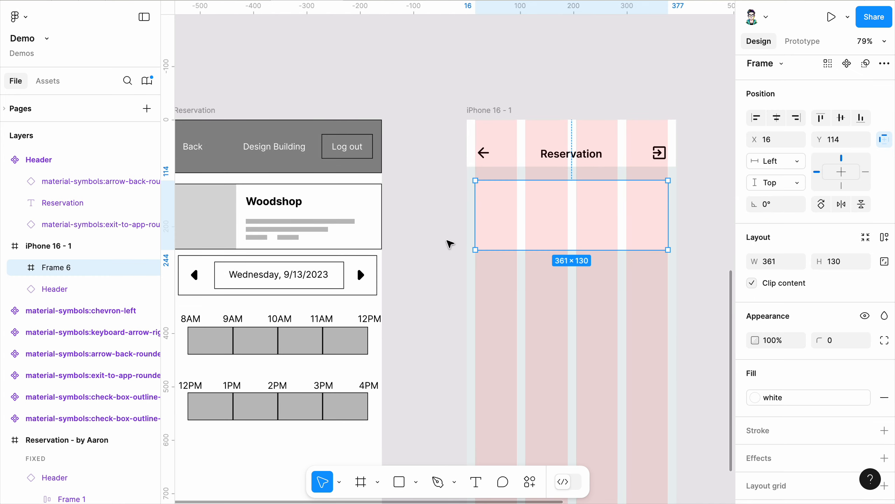
pyautogui.click(449, 246)
pyautogui.scroll(-3, 294, 216)
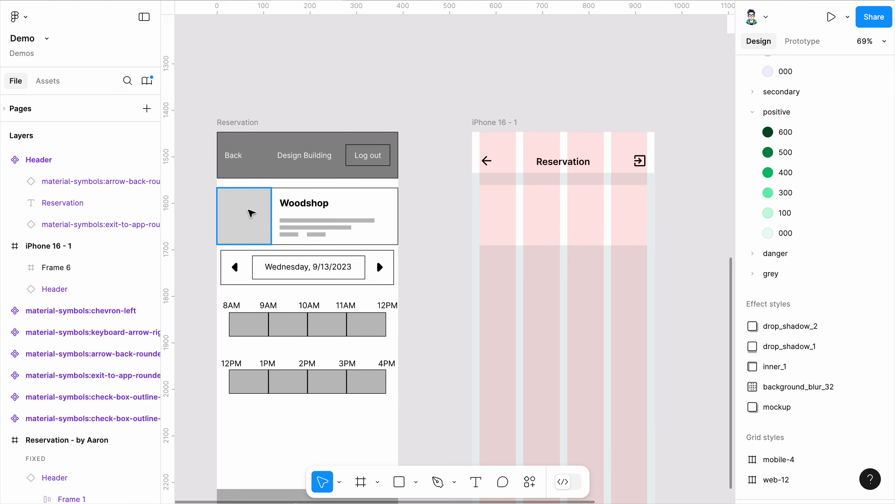
pyautogui.scroll(6, 523, 190)
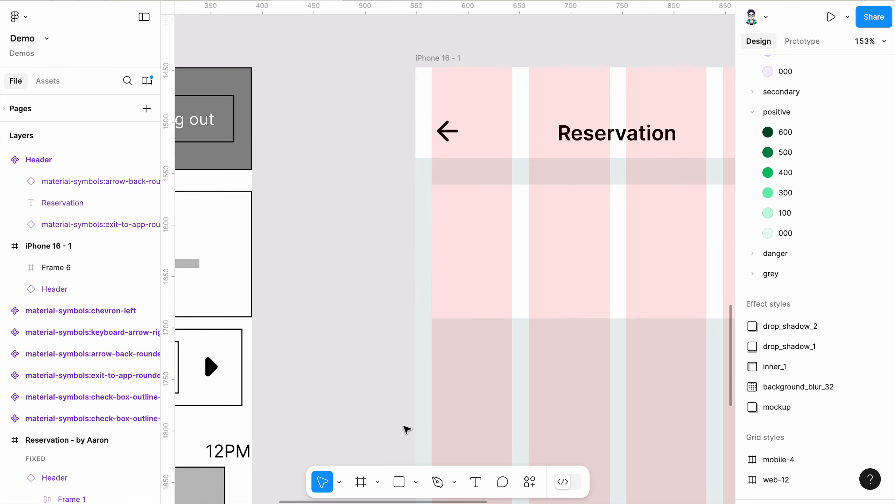
pyautogui.click(399, 482)
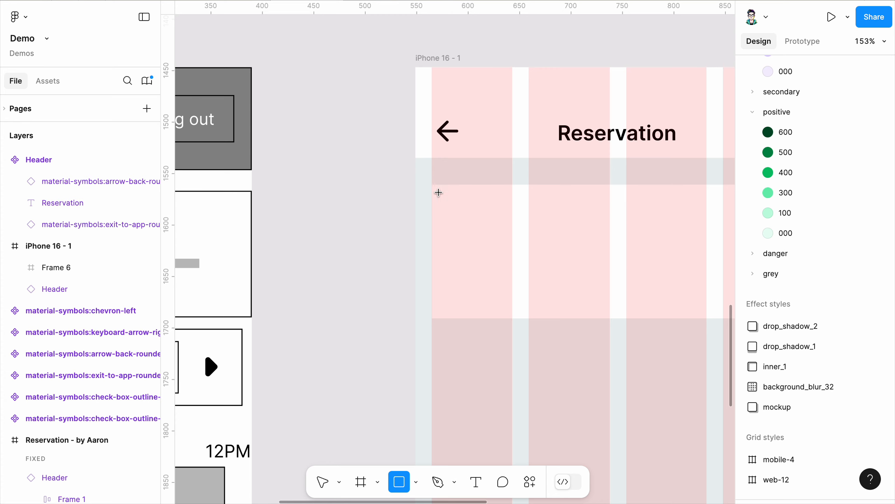
pyautogui.moveTo(438, 193); pyautogui.dragTo(529, 291)
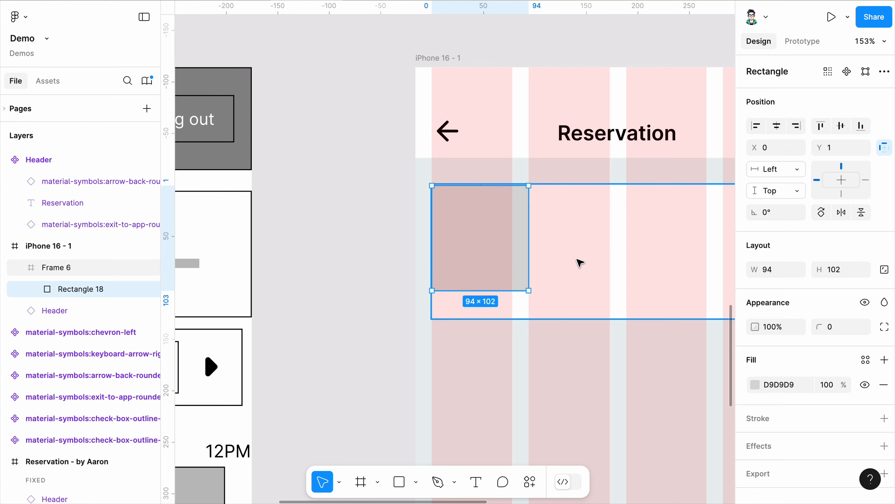
pyautogui.moveTo(554, 321); pyautogui.dragTo(562, 291)
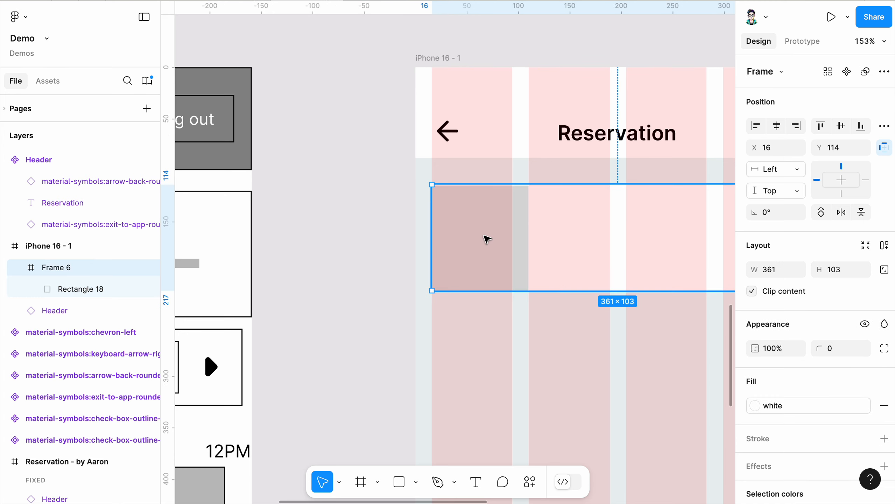
pyautogui.click(374, 246)
pyautogui.scroll(-5, 543, 232)
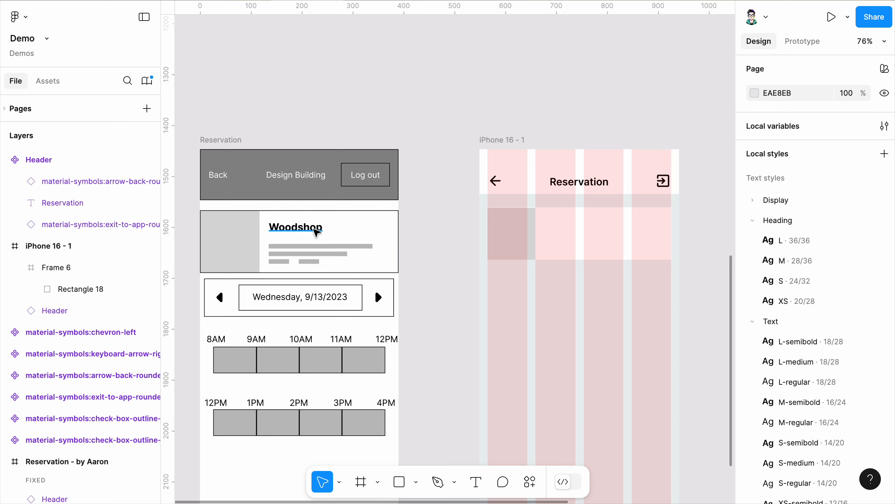
# - Add the text "Woodshop" inside the card frame and place it beside the grey rectangle at about X 103, Y 9
pyautogui.scroll(5, 568, 208)
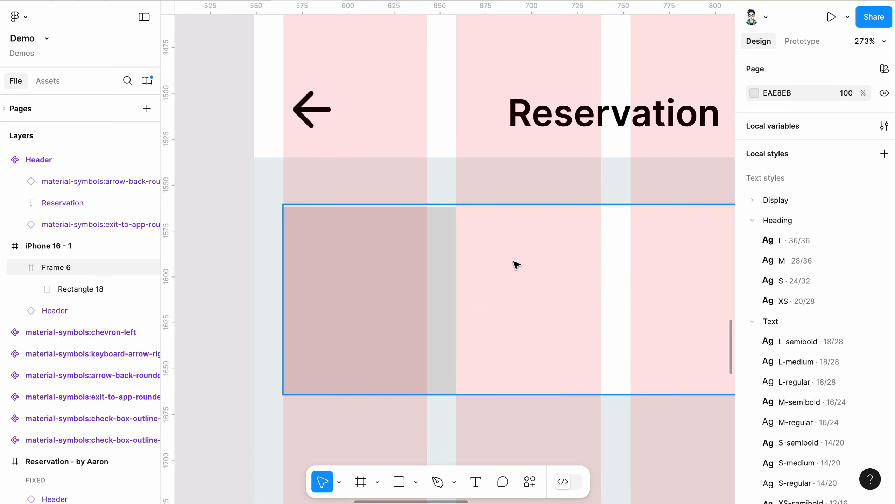
pyautogui.click(534, 262)
pyautogui.press('t')
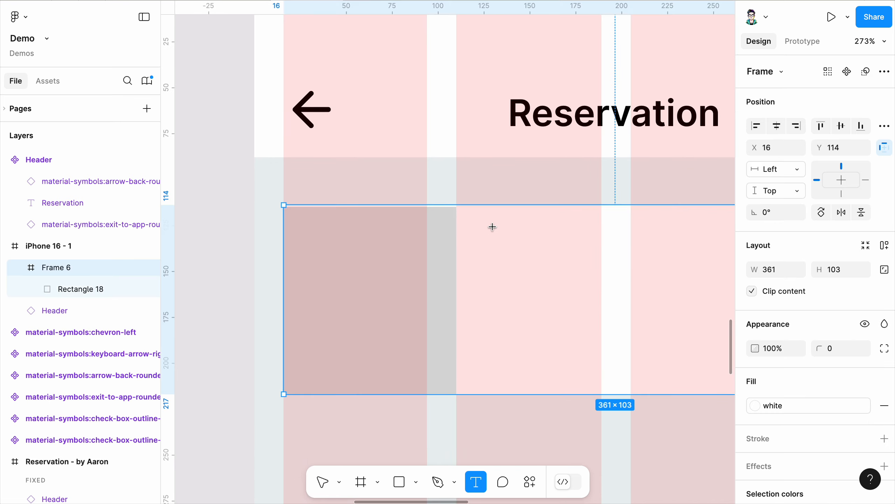
pyautogui.click(490, 226)
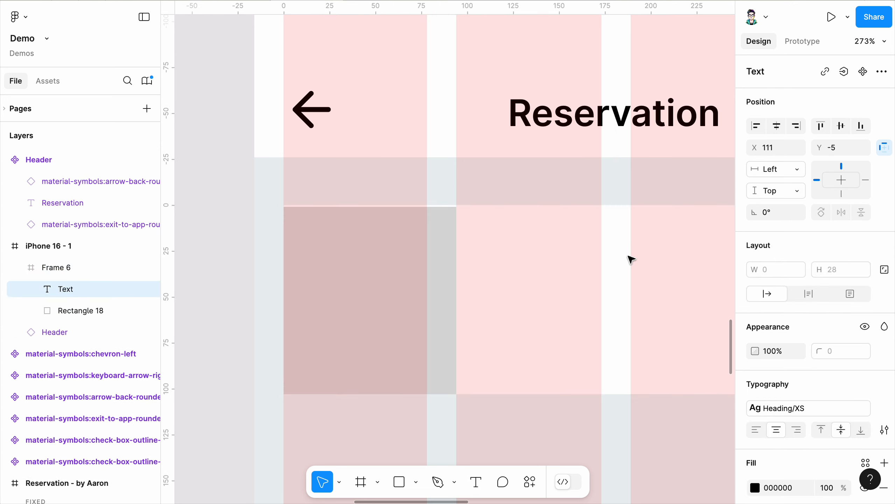
pyautogui.write('Woodshop')
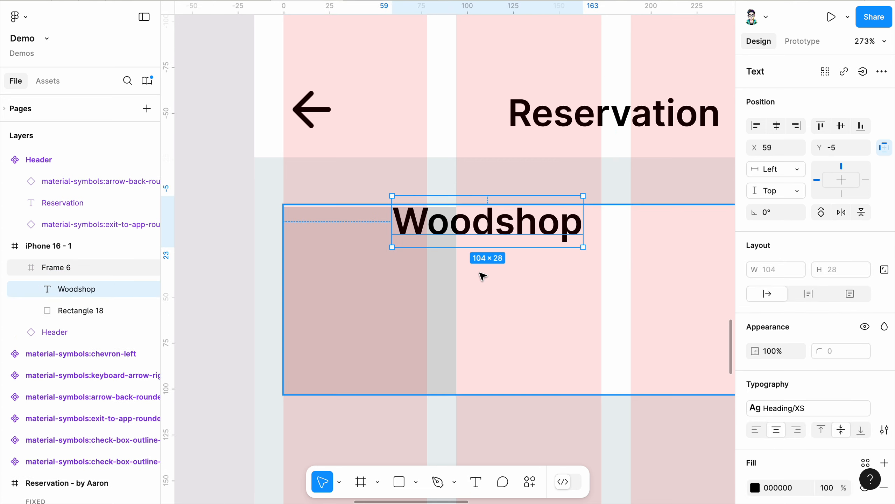
pyautogui.scroll(-5, 479, 274)
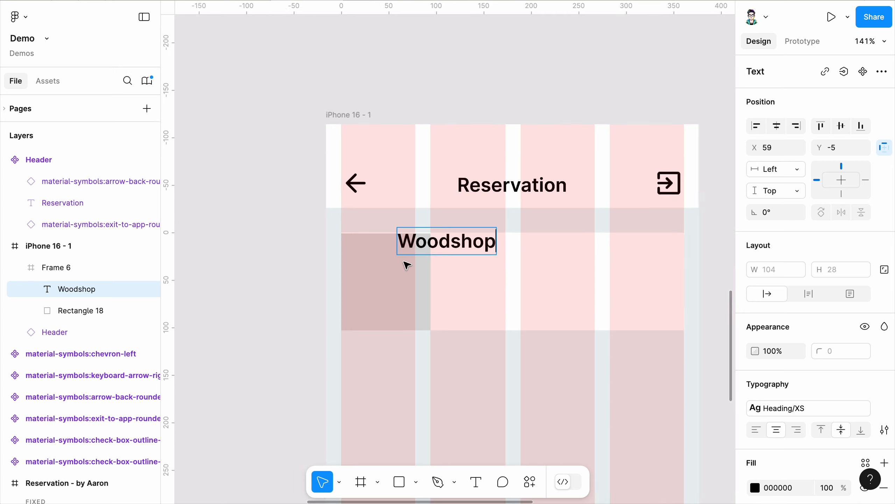
pyautogui.scroll(3, 507, 266)
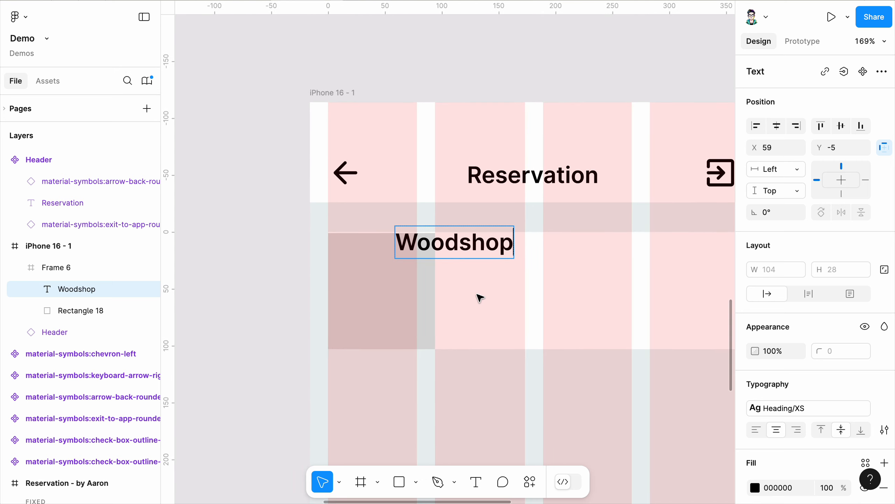
pyautogui.press('Escape')
pyautogui.moveTo(484, 255); pyautogui.dragTo(534, 270)
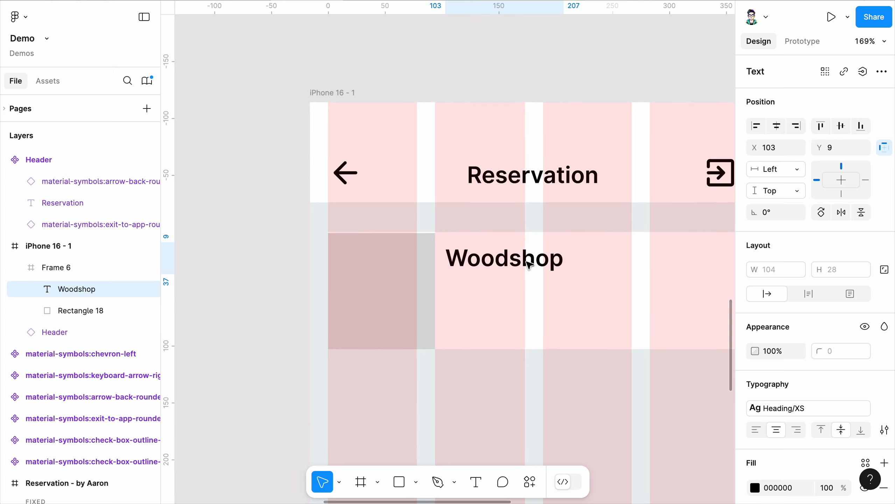
# - Left-align the Woodshop title's text and widen its text box to about 252
pyautogui.click(757, 430)
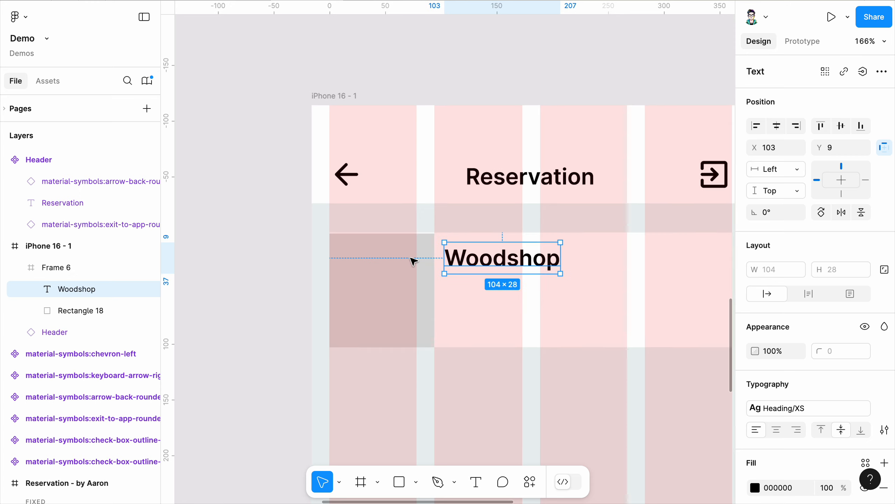
pyautogui.hscroll(3, 414, 259)
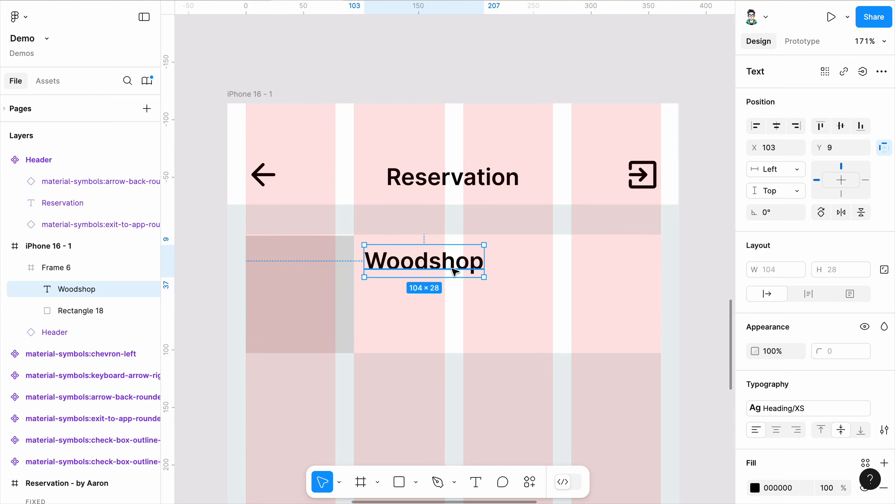
pyautogui.moveTo(484, 261); pyautogui.dragTo(654, 261)
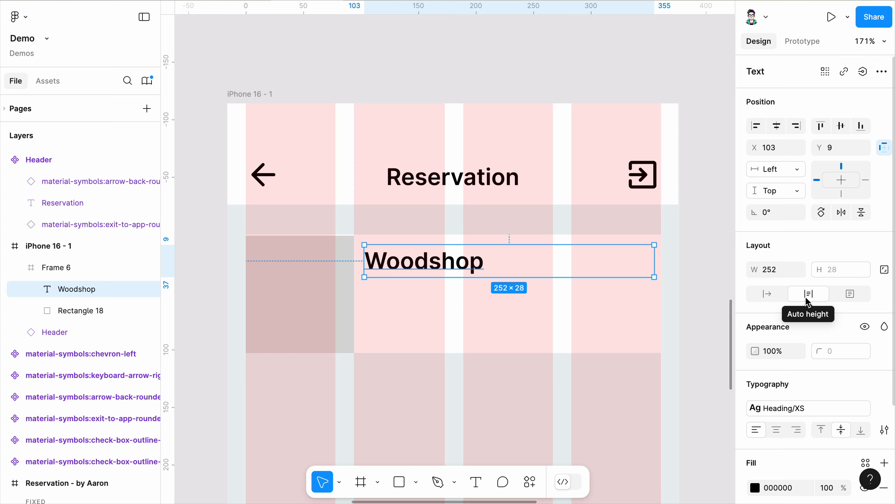
# - Apply the Text/L-semibold style to the Woodshop title and move it to about X 98, Y 5
pyautogui.click(808, 408)
pyautogui.scroll(-1, 830, 397)
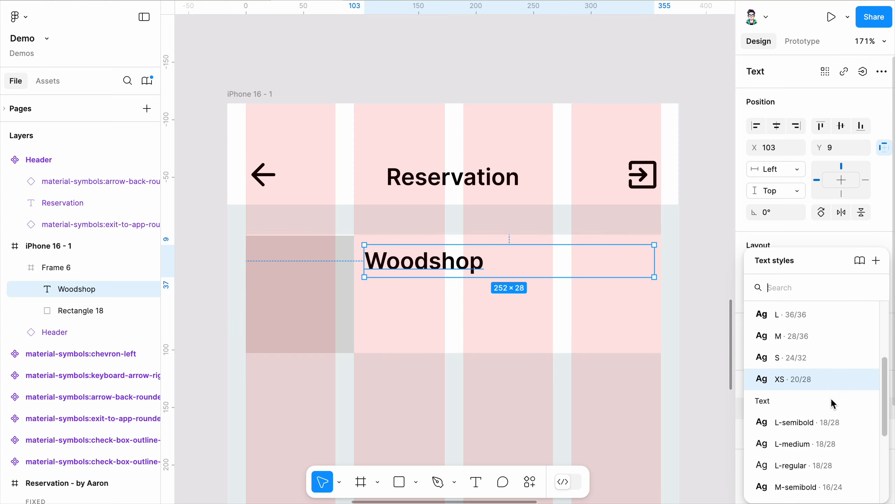
pyautogui.scroll(-1, 830, 397)
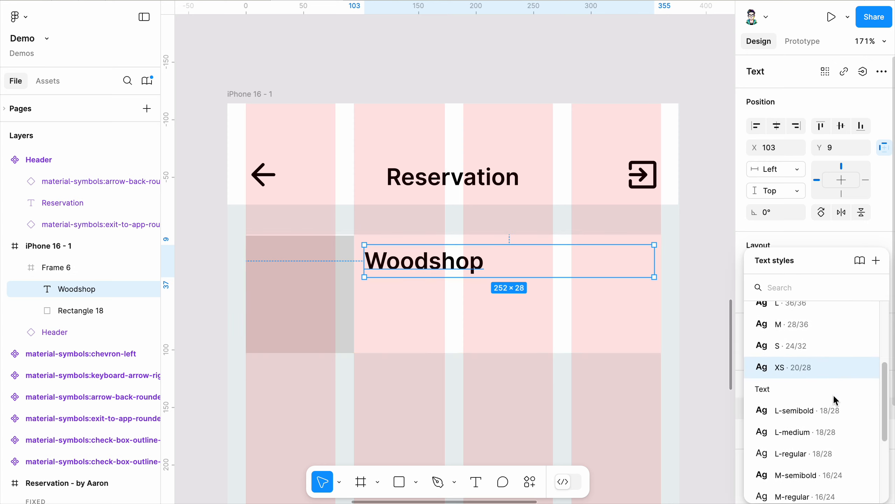
pyautogui.click(814, 398)
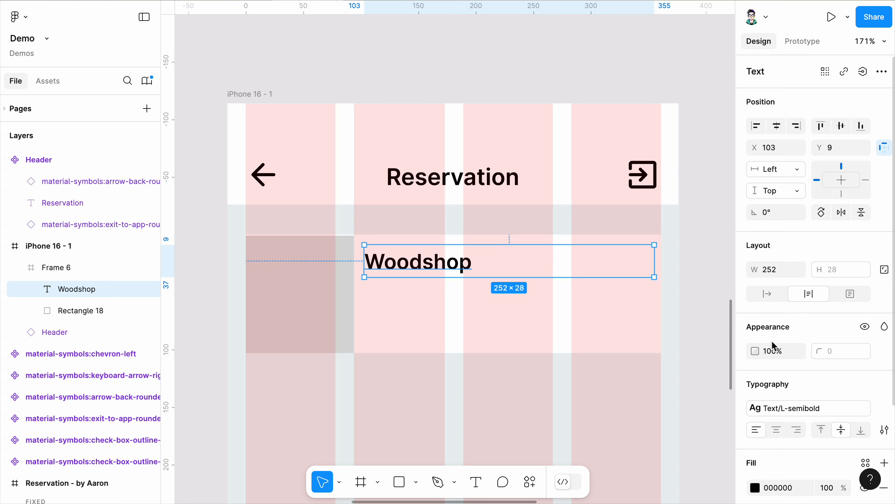
pyautogui.scroll(-2, 799, 395)
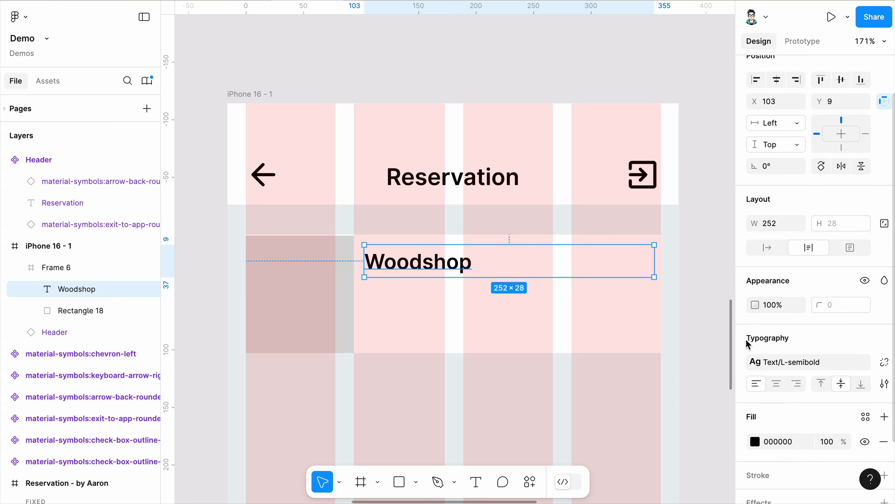
pyautogui.moveTo(409, 261); pyautogui.dragTo(403, 258)
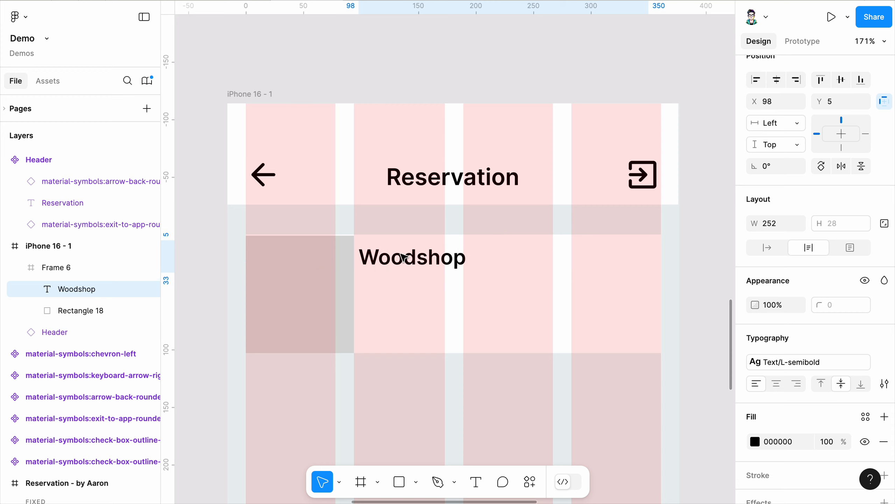
# - Resize the grey rectangle to one grid column, about 78 × 79, and align the Woodshop title with the second column at X 94, Y 7
pyautogui.click(306, 304)
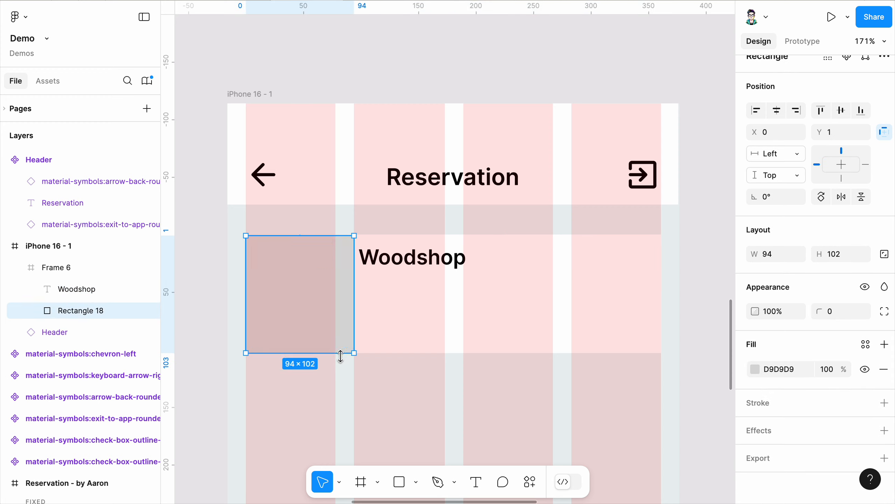
pyautogui.moveTo(340, 354); pyautogui.dragTo(337, 327)
pyautogui.moveTo(397, 259); pyautogui.dragTo(392, 260)
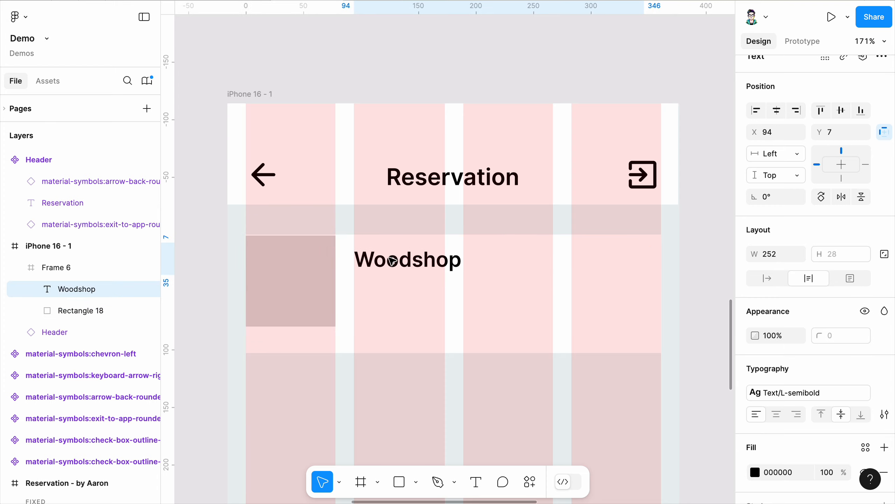
# - Extend the grey rectangle's top edge to meet the card frame's top at Y 0, making it 78 × 80
pyautogui.click(269, 277)
pyautogui.scroll(10, 292, 241)
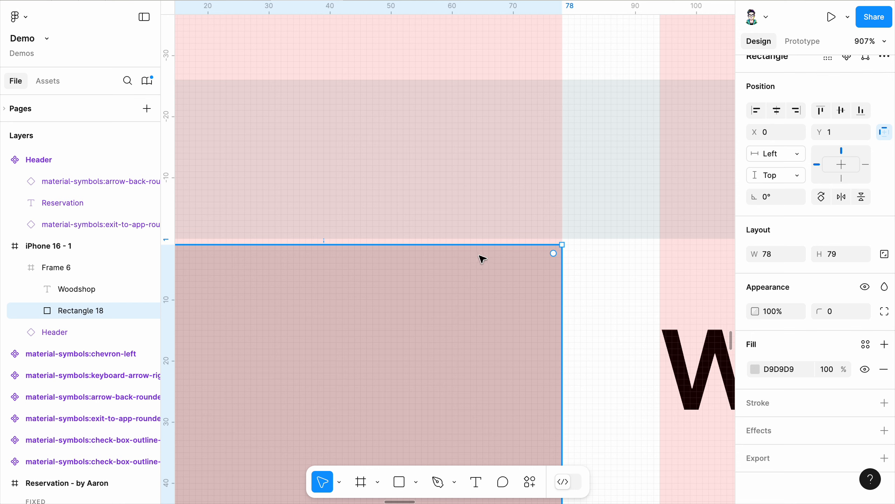
pyautogui.moveTo(483, 244); pyautogui.dragTo(484, 239)
pyautogui.scroll(-1, 612, 200)
pyautogui.scroll(-8, 611, 200)
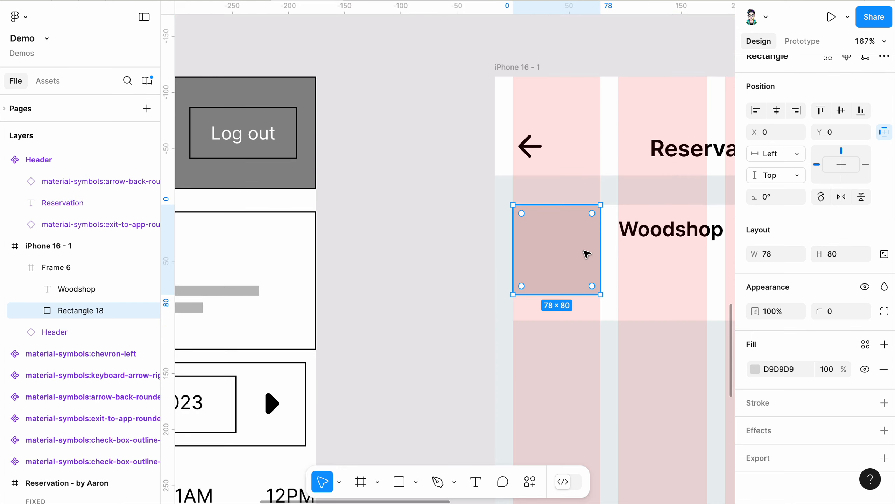
# - Shorten the card frame to a height of 80 so it ends at the grey rectangle's bottom edge
pyautogui.click(375, 291)
pyautogui.scroll(4, 613, 286)
pyautogui.click(521, 297)
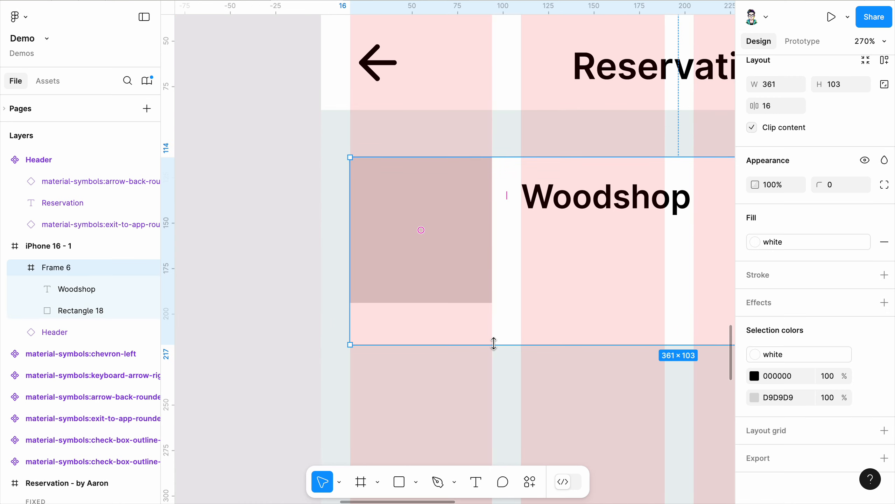
pyautogui.moveTo(494, 344); pyautogui.dragTo(500, 305)
pyautogui.click(293, 336)
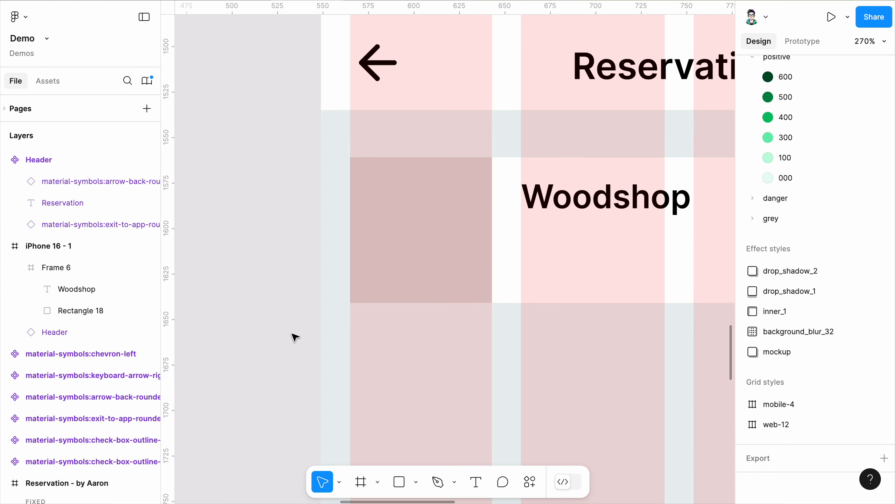
# - Move the Woodshop title up slightly within the card to Y 5, keeping it at X 94
pyautogui.scroll(-3, 292, 336)
pyautogui.scroll(3, 520, 241)
pyautogui.scroll(-3, 511, 261)
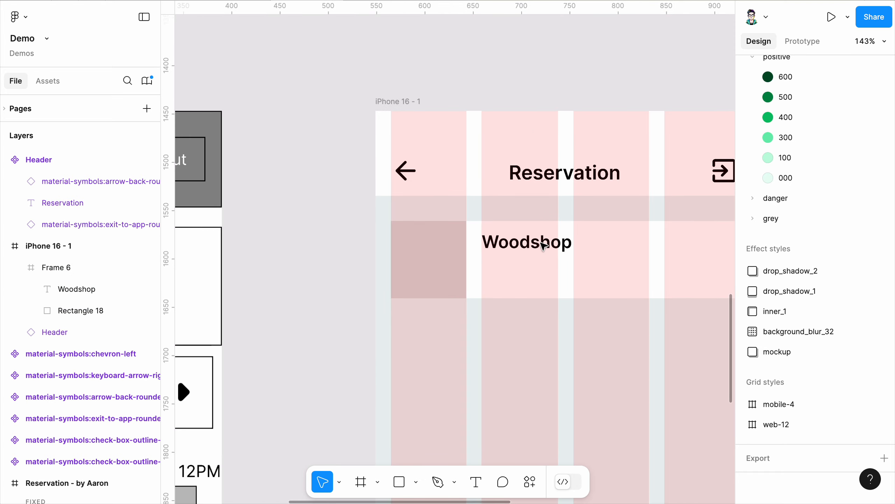
pyautogui.scroll(4, 516, 240)
pyautogui.click(508, 242)
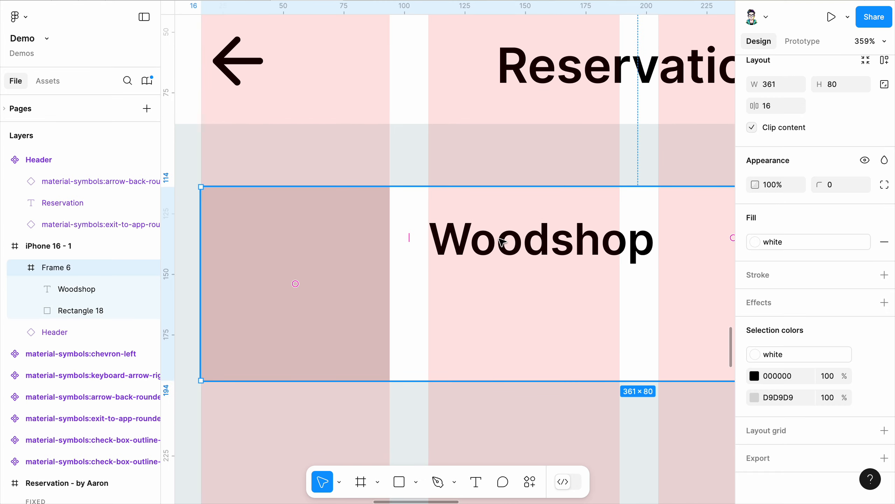
pyautogui.click(501, 242)
pyautogui.scroll(-2, 496, 249)
pyautogui.scroll(-2, 434, 256)
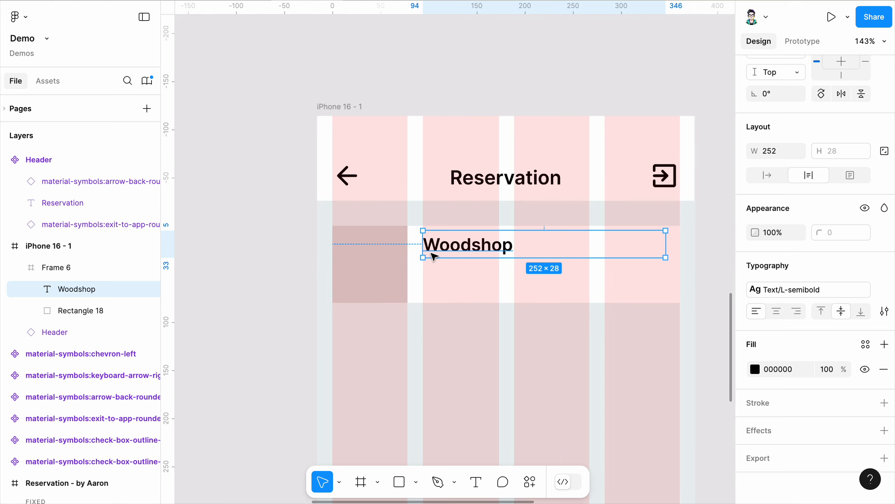
# - Widen the Woodshop title's text box to 258 and duplicate it directly beneath itself at X 94, Y 33
pyautogui.scroll(1, 434, 254)
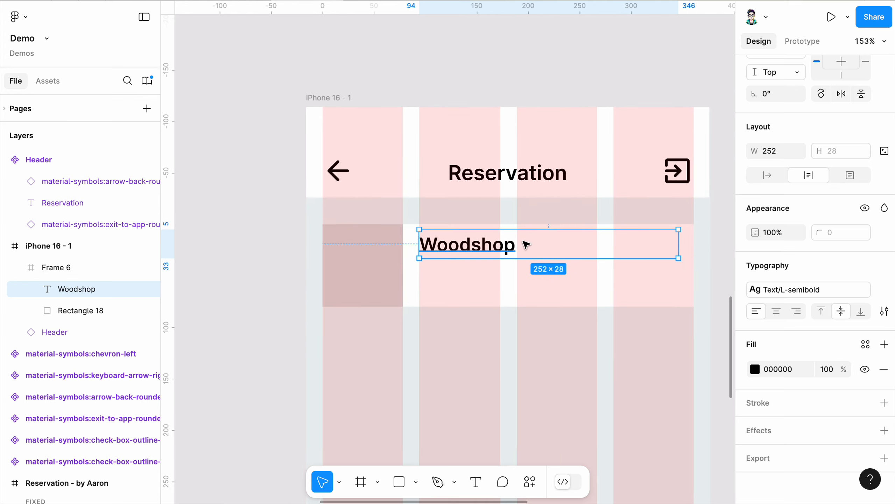
pyautogui.moveTo(678, 242); pyautogui.dragTo(685, 241)
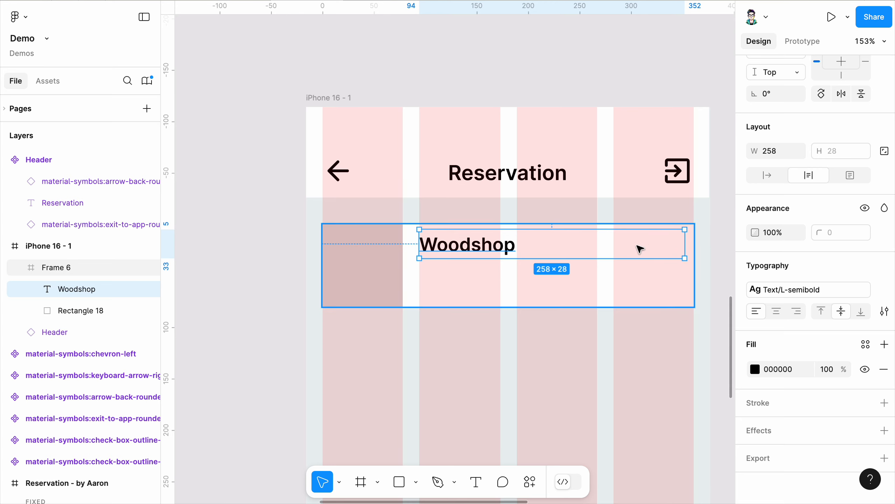
pyautogui.scroll(3, 504, 251)
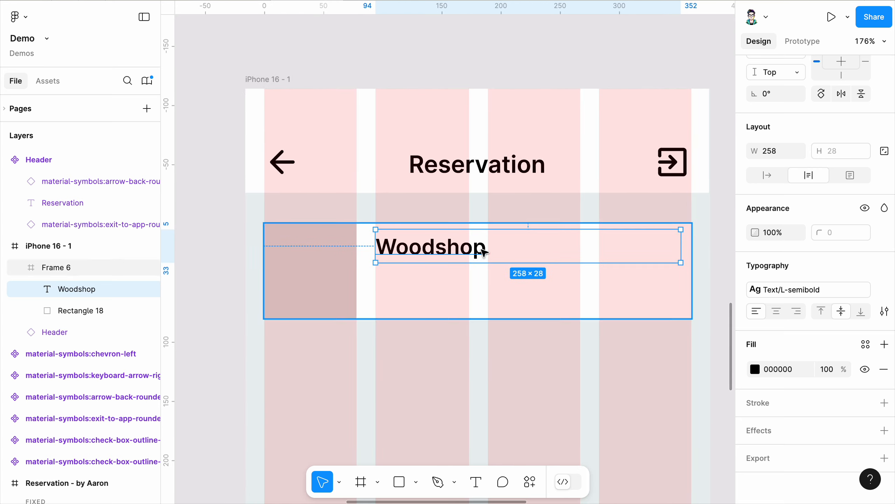
pyautogui.moveTo(405, 251); pyautogui.dragTo(400, 285)
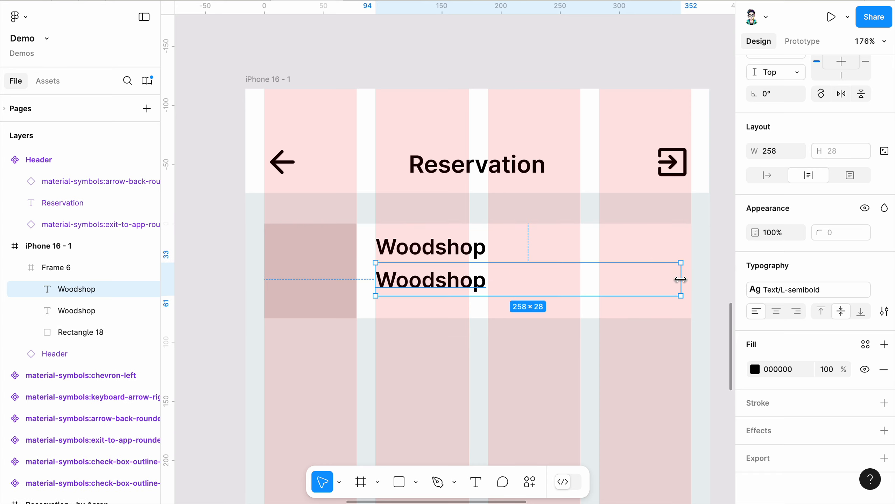
# - Apply the S-medium 14/20 text style to the duplicated Woodshop text
pyautogui.scroll(-5, 680, 279)
pyautogui.scroll(4, 679, 279)
pyautogui.scroll(4, 680, 280)
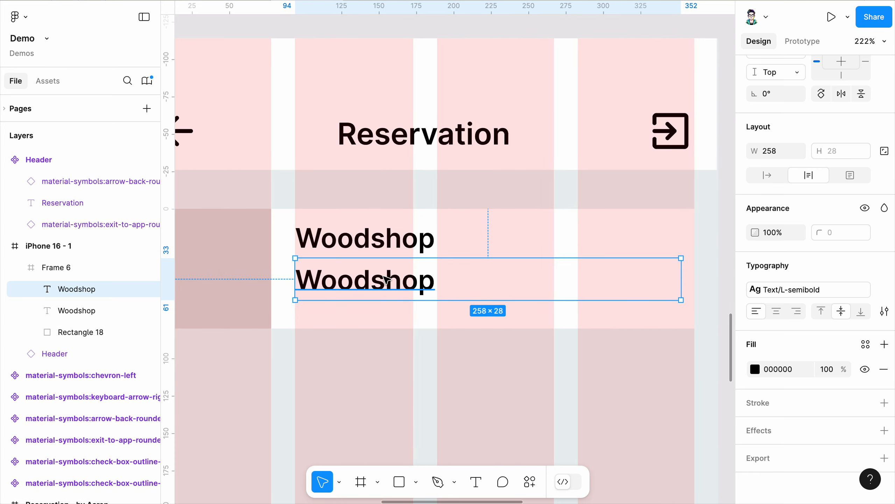
pyautogui.click(798, 292)
pyautogui.scroll(-3, 803, 401)
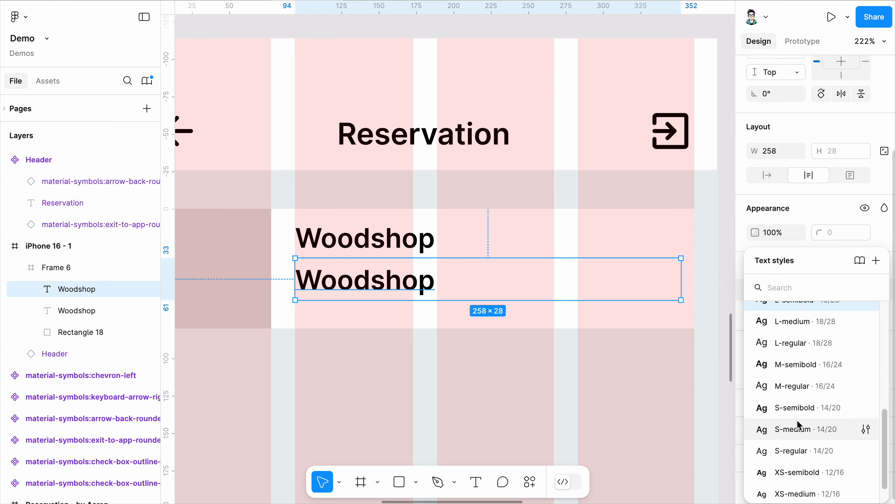
pyautogui.click(798, 428)
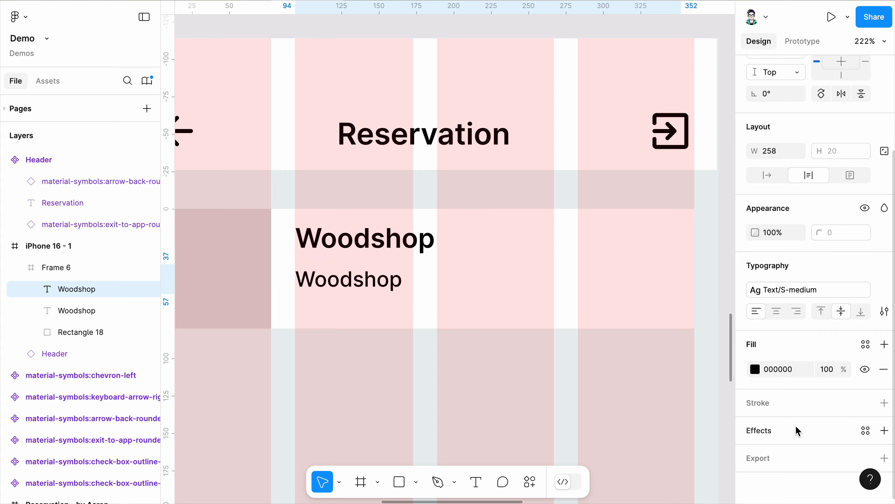
# - Set the duplicated text's fill to the library colour grey/600
pyautogui.click(865, 344)
pyautogui.scroll(-10, 640, 409)
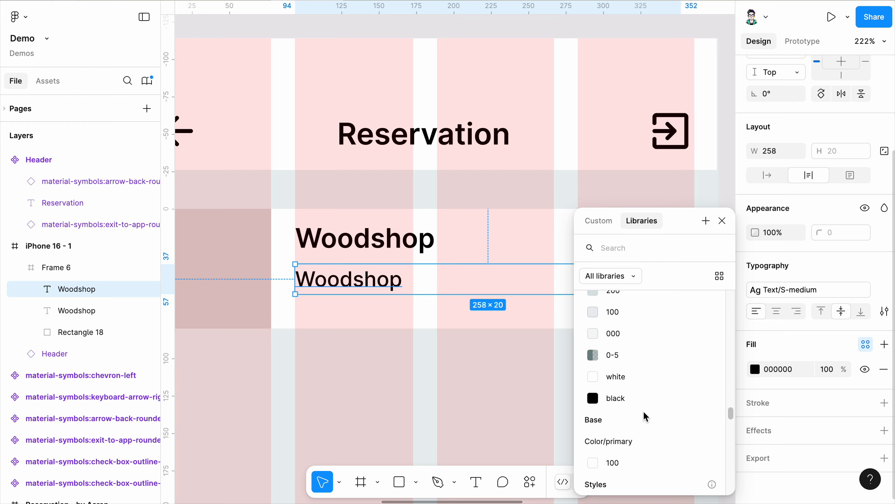
pyautogui.scroll(4, 643, 414)
pyautogui.scroll(1, 633, 367)
pyautogui.scroll(1, 633, 354)
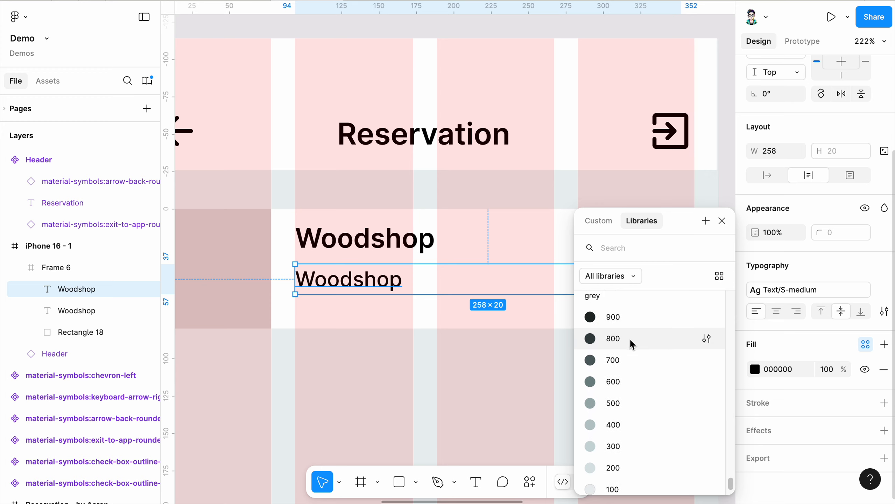
pyautogui.click(630, 342)
pyautogui.click(755, 369)
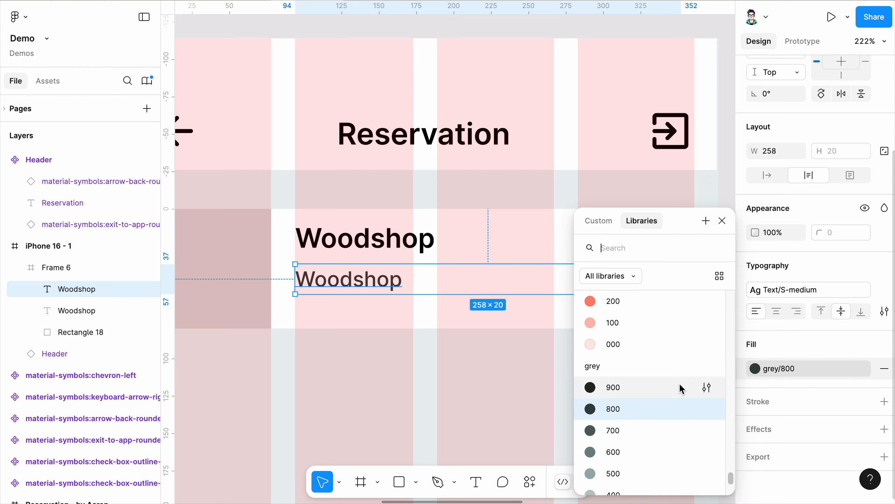
pyautogui.click(624, 459)
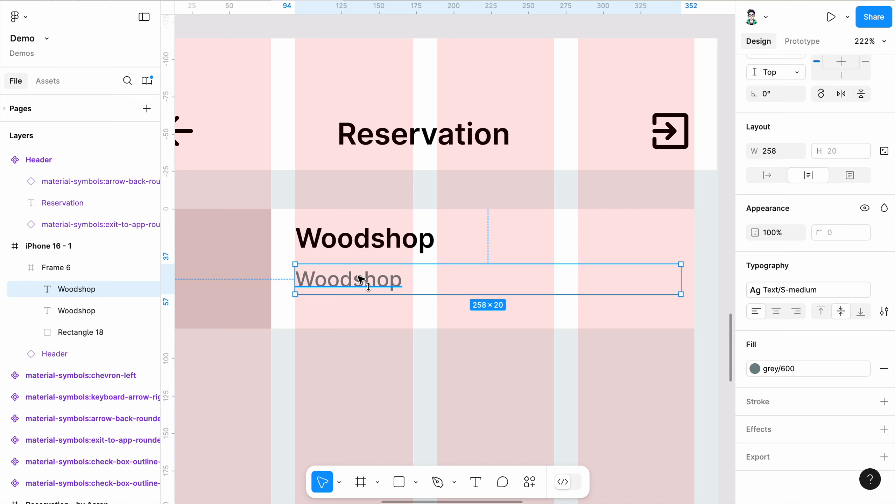
# - Move the grey duplicated text up to Y 33, directly under the Woodshop title
pyautogui.moveTo(360, 285); pyautogui.dragTo(361, 279)
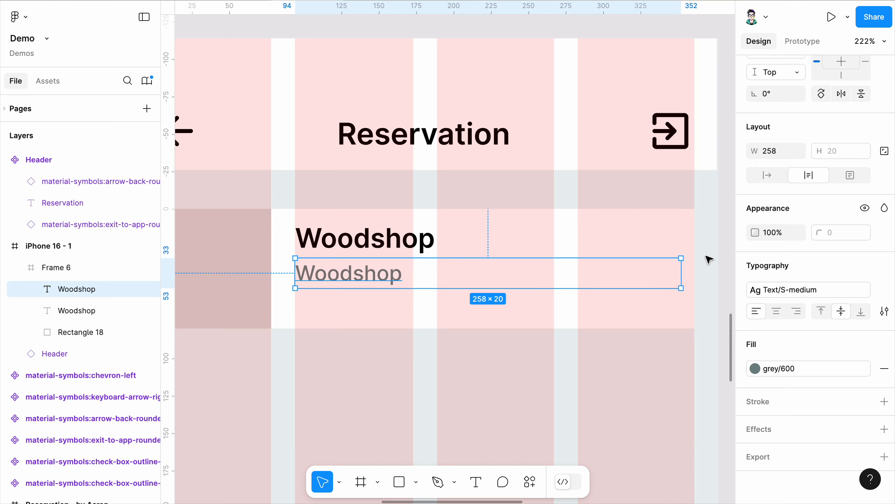
pyautogui.click(708, 258)
pyautogui.scroll(-5, 709, 259)
pyautogui.scroll(5, 568, 266)
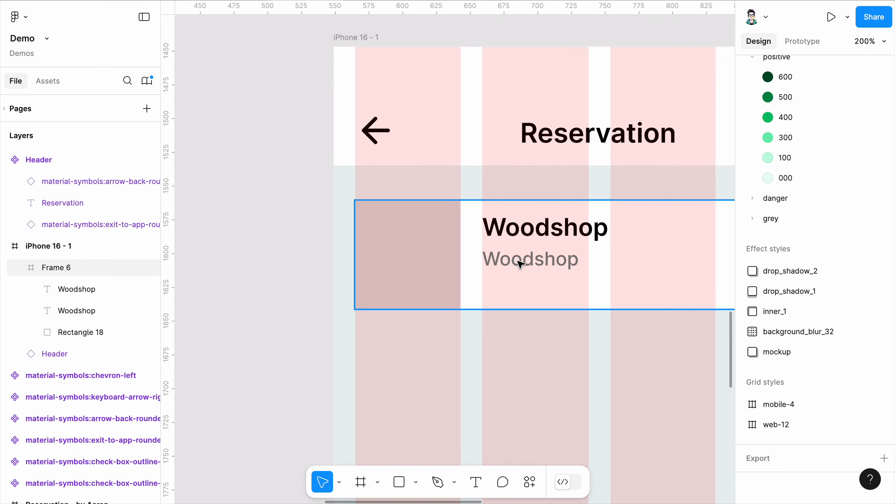
# - Replace the grey duplicated text with "102 Design Building"
pyautogui.click(519, 262)
pyautogui.doubleClick(524, 262)
pyautogui.doubleClick(524, 262)
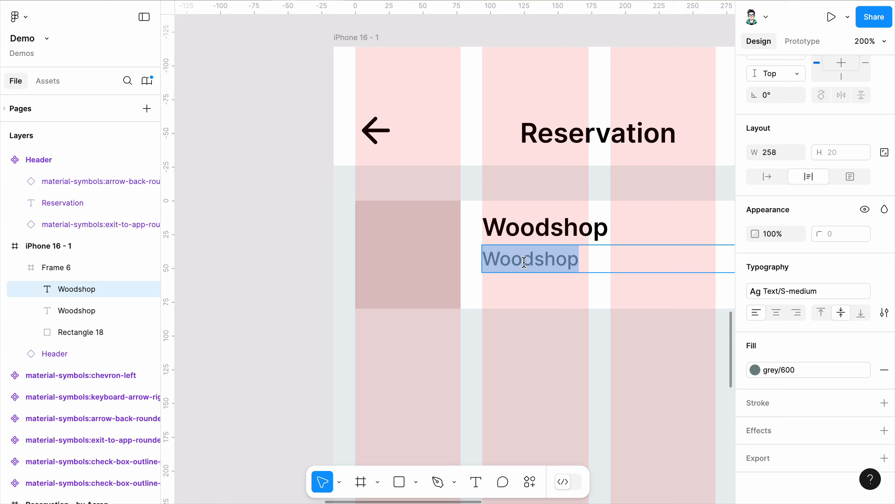
pyautogui.press('BackSpace')
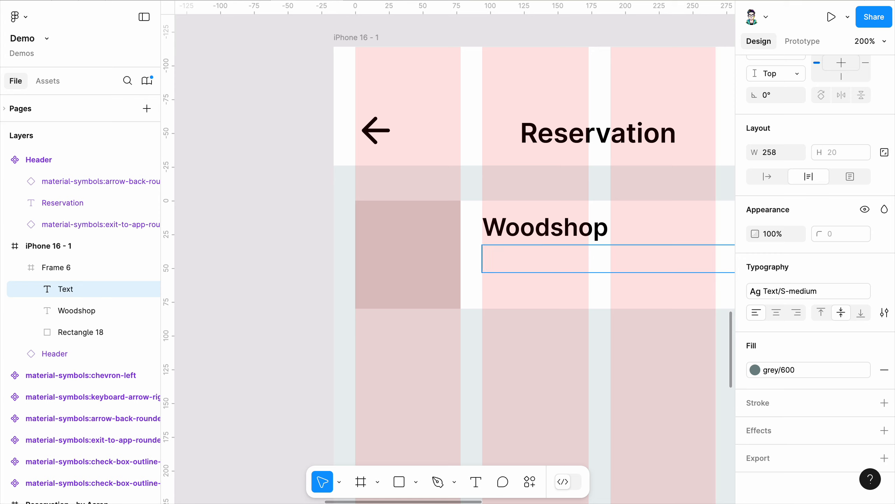
pyautogui.write('Design')
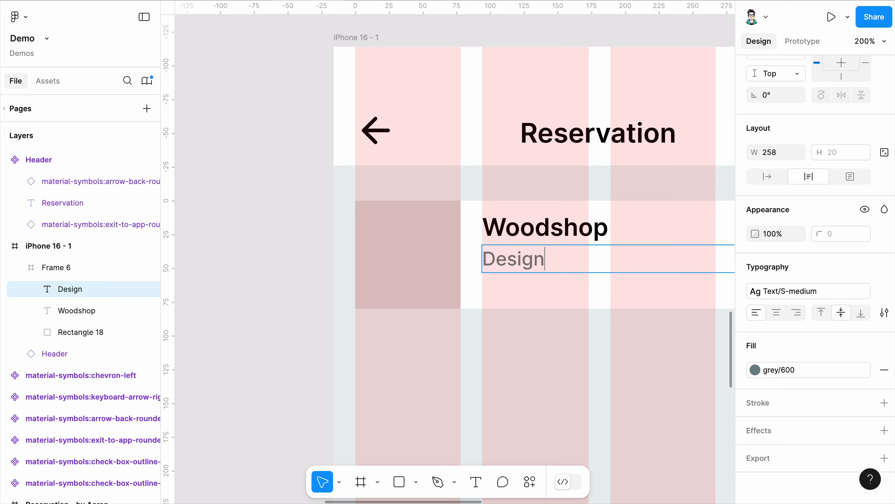
pyautogui.write(' Building')
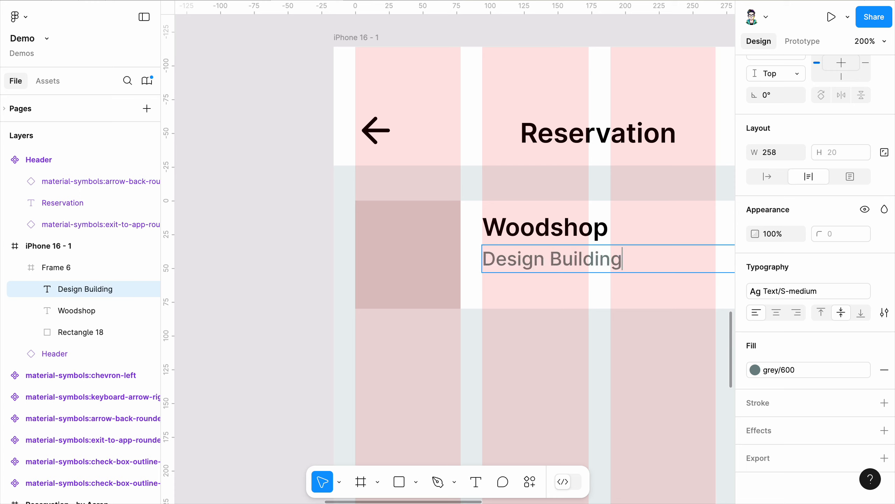
pyautogui.click(483, 259)
pyautogui.write('102')
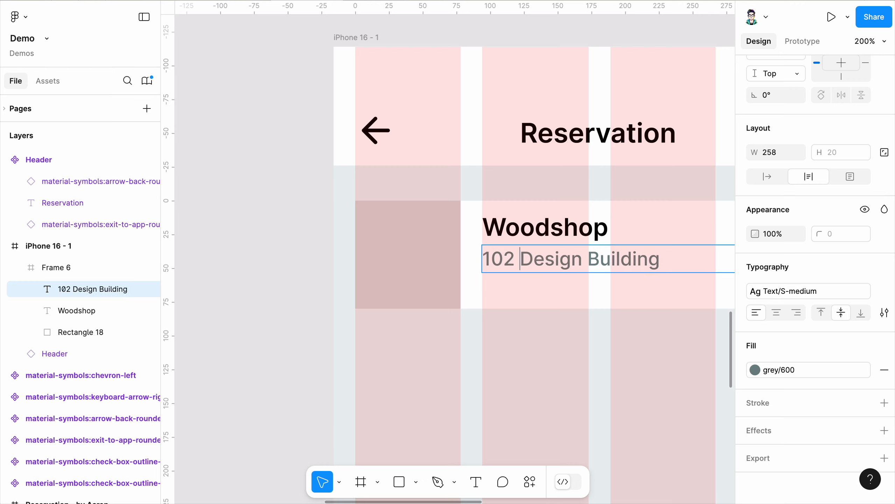
pyautogui.press('Escape')
pyautogui.click(282, 304)
pyautogui.scroll(-3, 344, 252)
pyautogui.scroll(5, 475, 259)
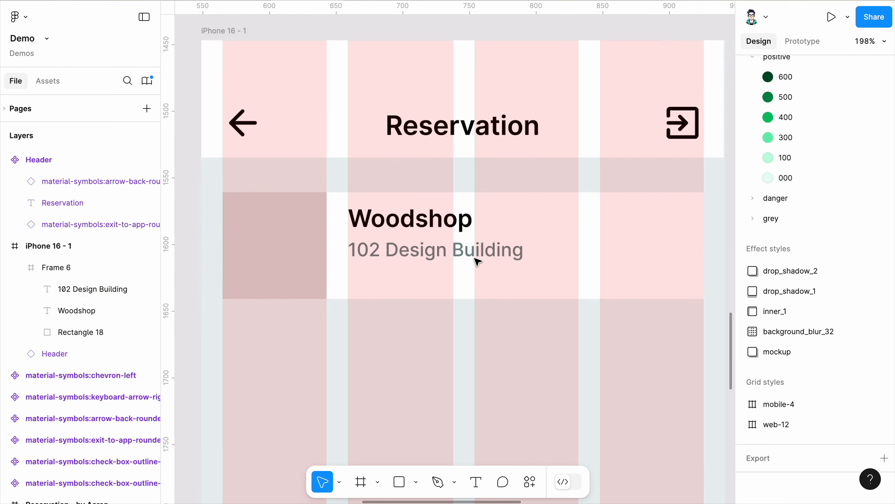
# - Duplicate the "102 Design Building" line directly beneath itself at Y 53 and change the copy's text to "Open"
pyautogui.doubleClick(444, 255)
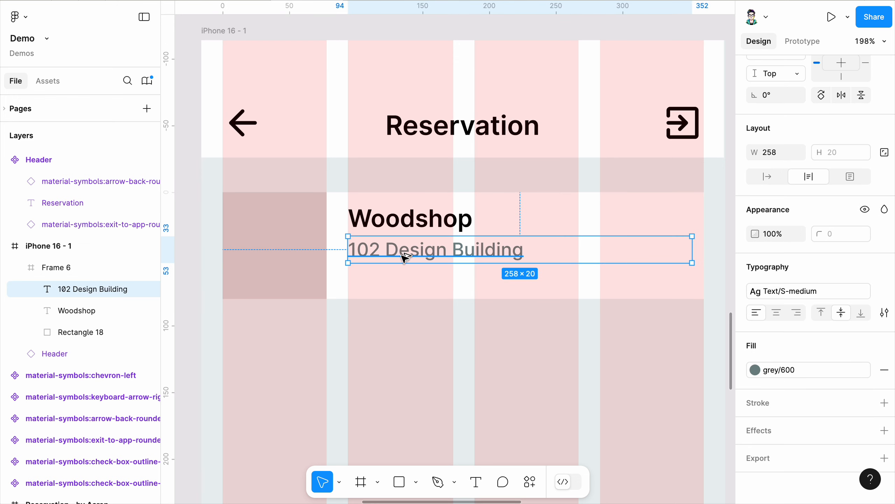
pyautogui.moveTo(405, 258); pyautogui.dragTo(405, 287)
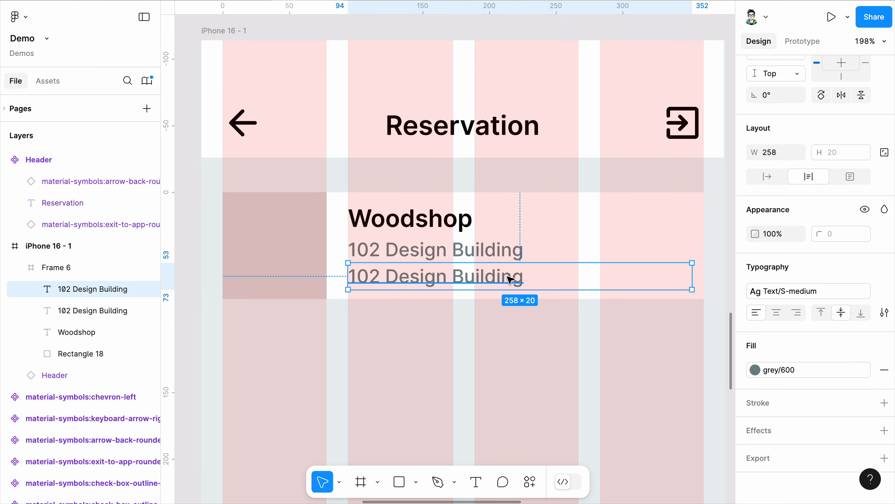
pyautogui.doubleClick(508, 277)
pyautogui.write('Open')
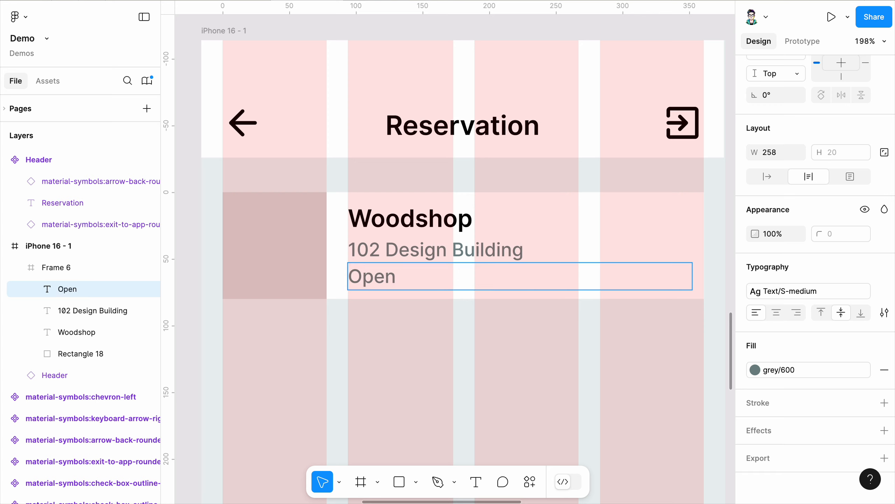
pyautogui.press('Escape')
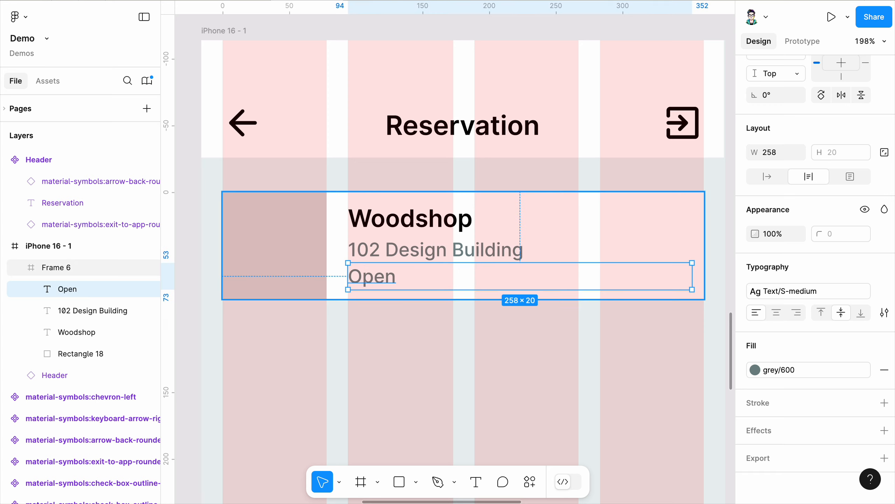
# - Set the Open text's resizing to auto width so its box fits the word
pyautogui.scroll(3, 802, 262)
pyautogui.click(766, 294)
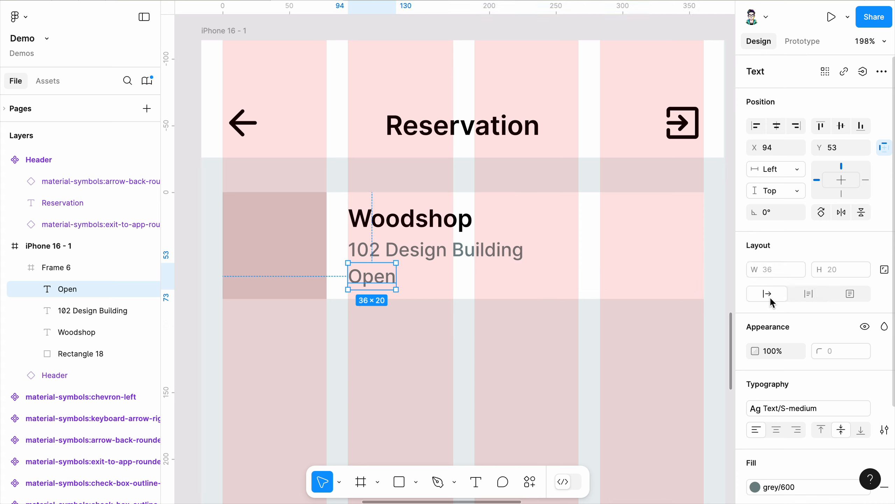
pyautogui.scroll(-3, 751, 394)
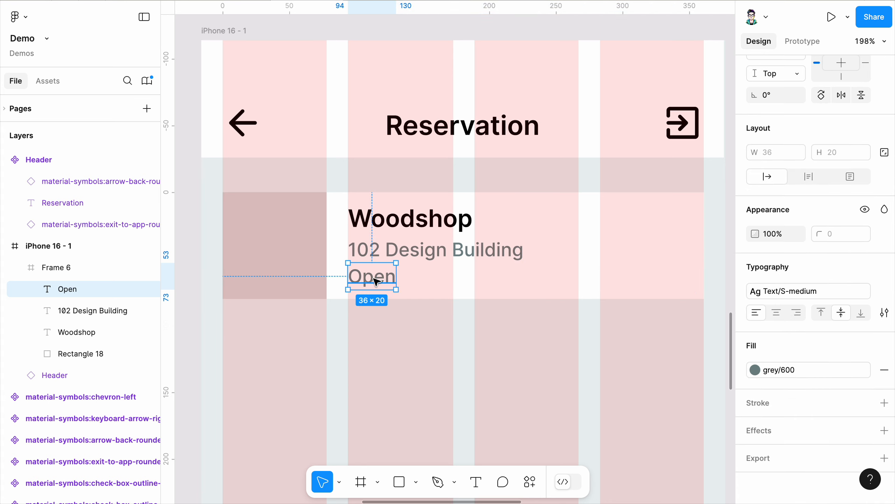
# - Set the Open text's fill to the library colour secondary/600
pyautogui.click(755, 370)
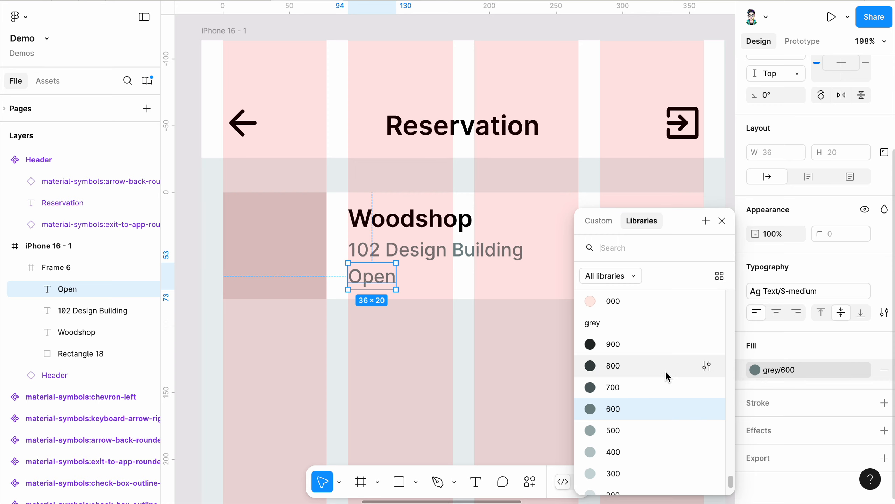
pyautogui.scroll(-10, 643, 349)
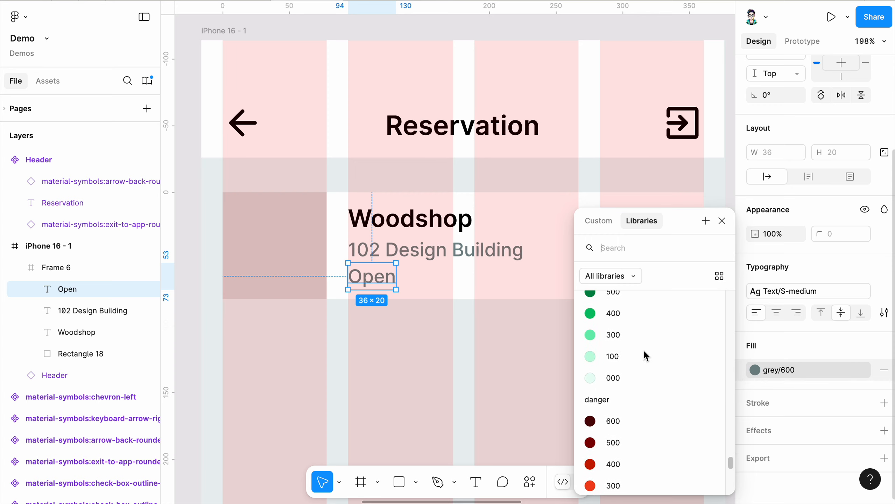
pyautogui.scroll(10, 643, 349)
pyautogui.scroll(-10, 643, 349)
pyautogui.scroll(5, 643, 348)
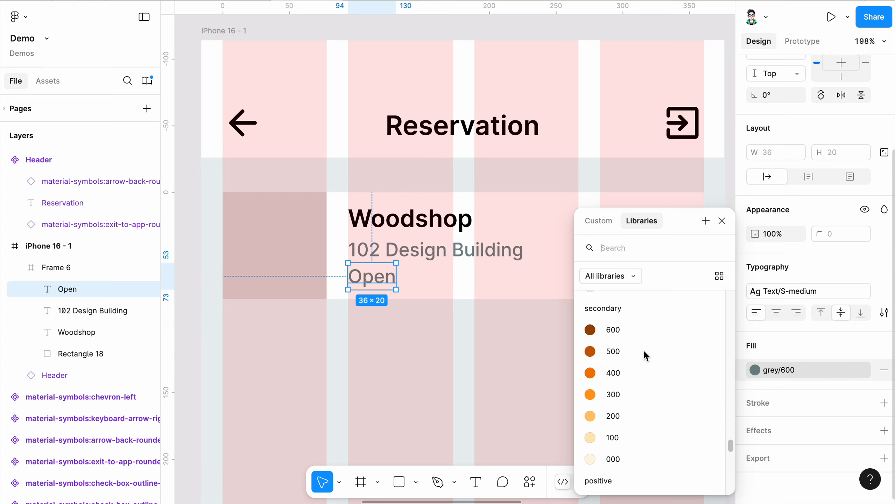
pyautogui.click(590, 329)
pyautogui.click(471, 302)
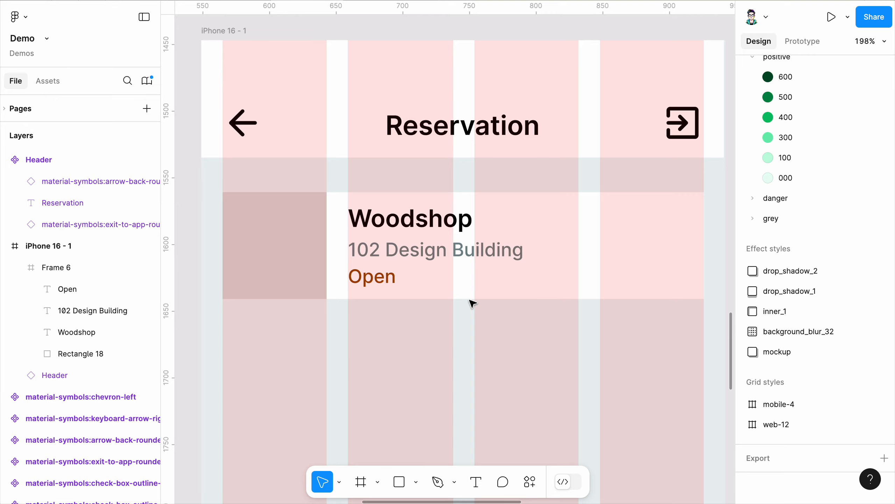
# - Extend the Woodshop card frame and its grey rectangle downward to a height of 89
pyautogui.click(400, 284)
pyautogui.scroll(-5, 400, 284)
pyautogui.click(368, 294)
pyautogui.scroll(-5, 467, 295)
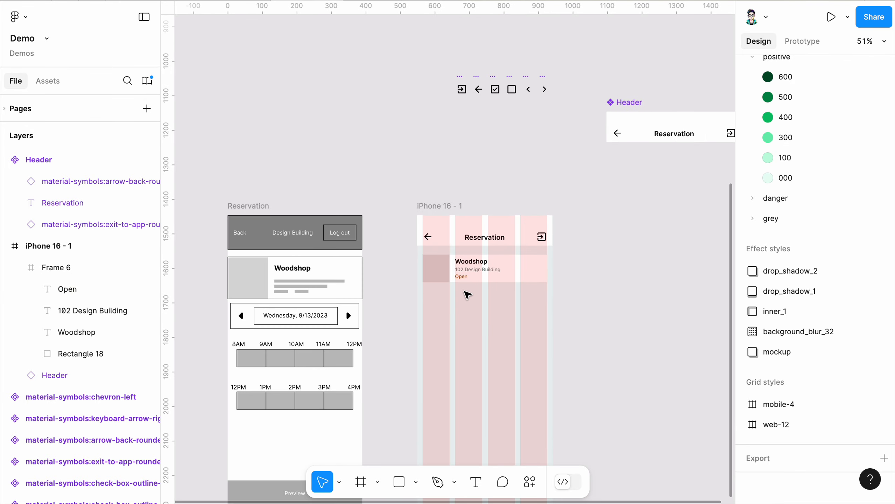
pyautogui.scroll(5, 467, 295)
pyautogui.scroll(-3, 488, 232)
pyautogui.scroll(6, 543, 232)
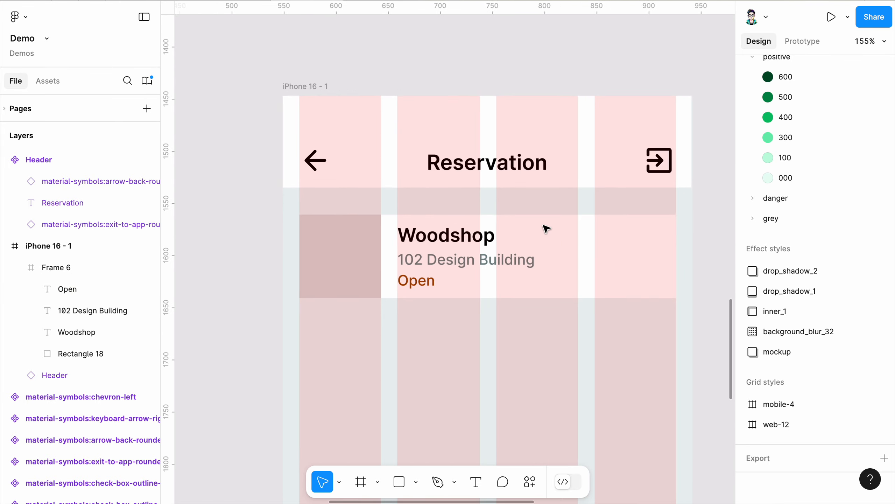
pyautogui.click(480, 294)
pyautogui.moveTo(474, 298); pyautogui.dragTo(473, 309)
pyautogui.doubleClick(370, 283)
pyautogui.moveTo(360, 299); pyautogui.dragTo(360, 308)
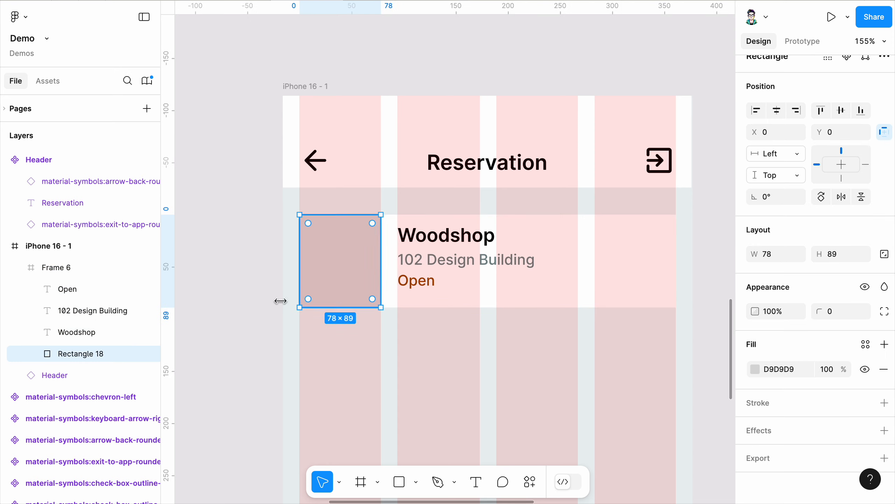
pyautogui.click(280, 301)
# - Move the Open text down near the card's bottom edge, leaving a gap below the "102 Design Building" line
pyautogui.scroll(3, 405, 283)
pyautogui.click(422, 290)
pyautogui.click(416, 293)
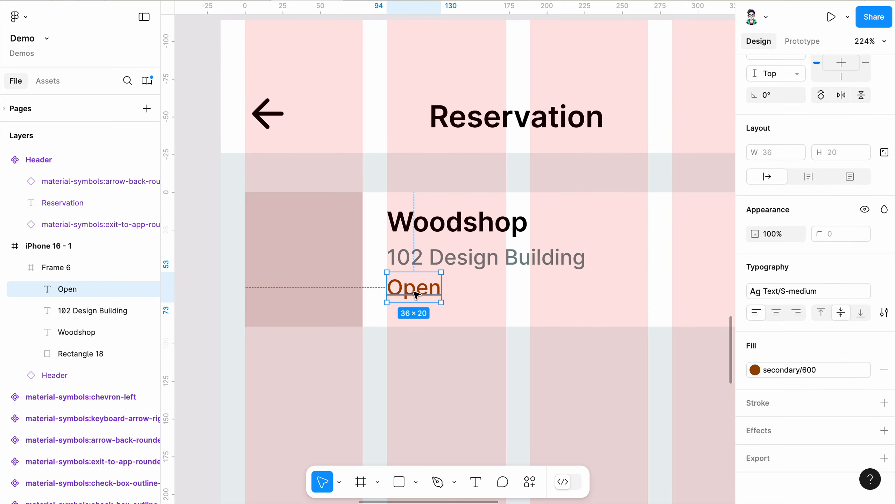
pyautogui.moveTo(416, 293); pyautogui.dragTo(417, 311)
pyautogui.click(441, 265)
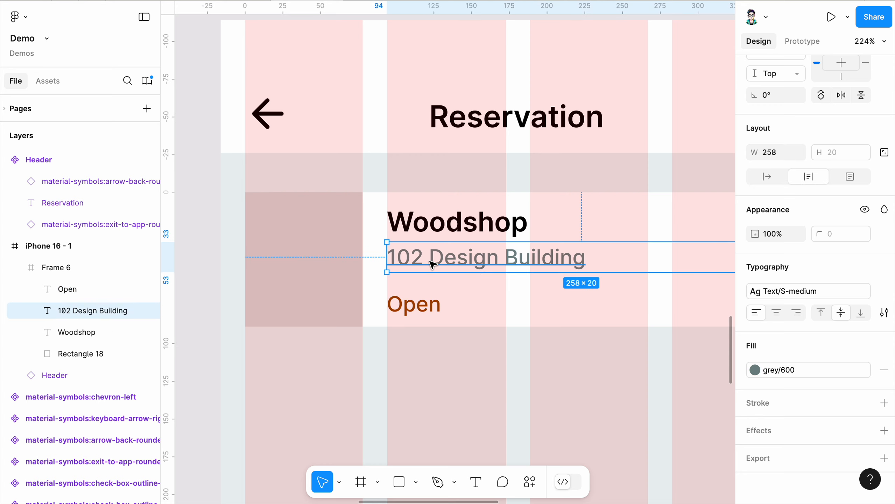
pyautogui.scroll(-5, 540, 216)
pyautogui.click(339, 260)
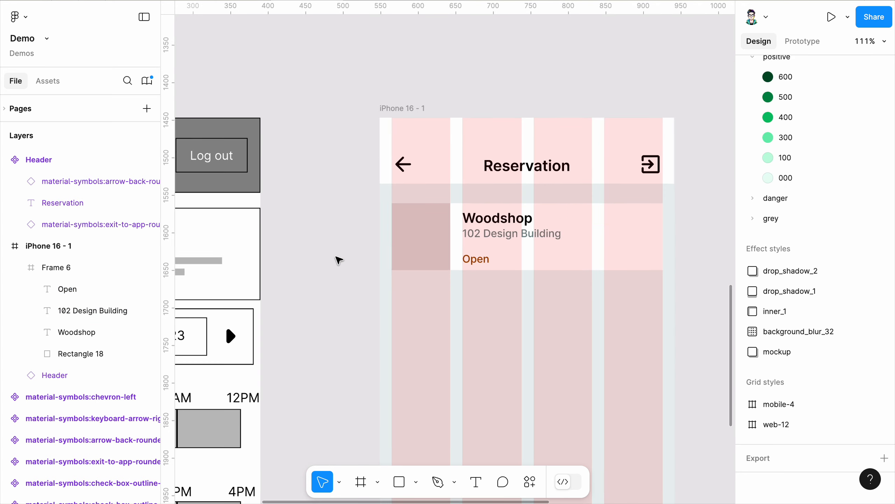
# - Change the Woodshop card's grey rectangle from a solid fill to an image fill, leaving the placeholder pattern without uploading a picture
pyautogui.scroll(-2, 410, 242)
pyautogui.click(579, 255)
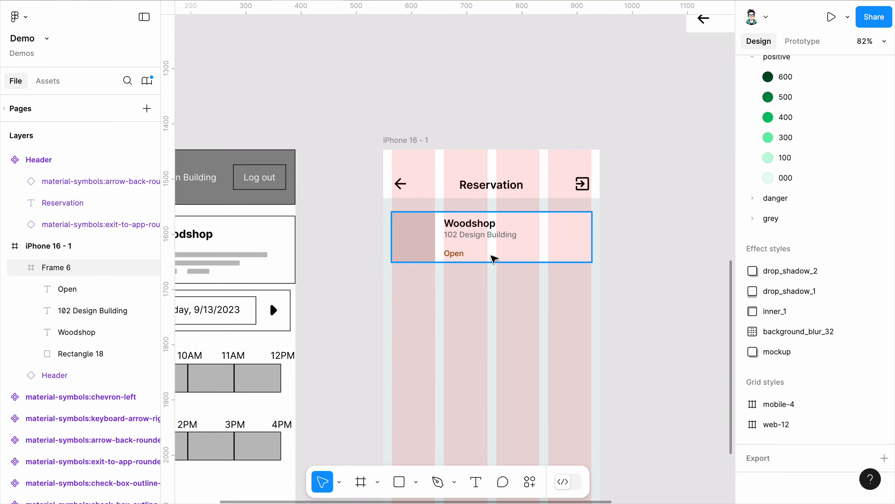
pyautogui.scroll(2, 447, 220)
pyautogui.click(400, 246)
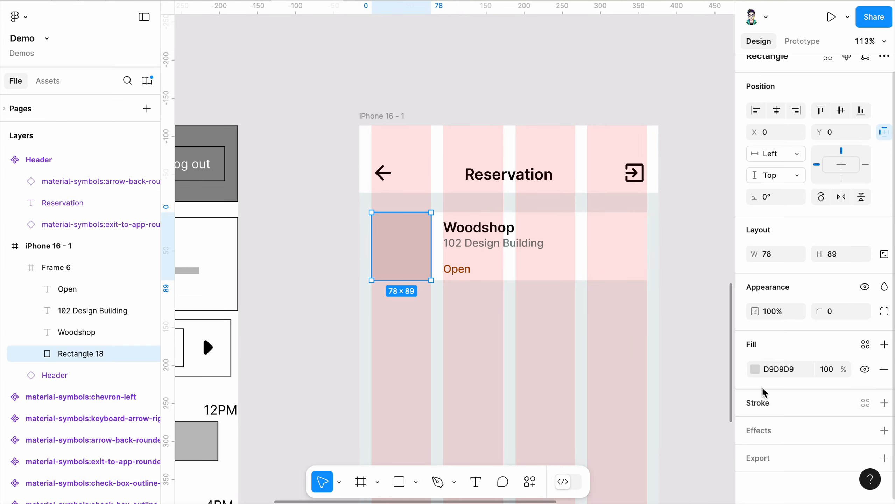
pyautogui.click(756, 370)
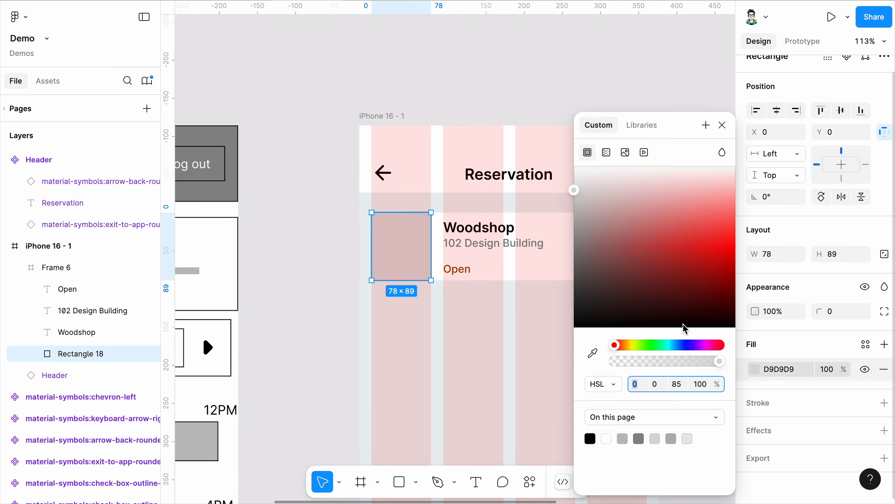
pyautogui.click(627, 154)
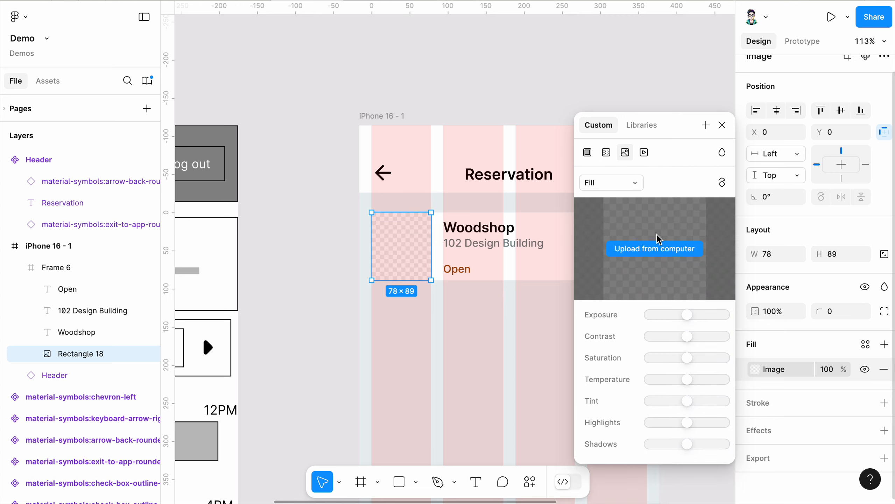
pyautogui.click(722, 125)
pyautogui.click(331, 320)
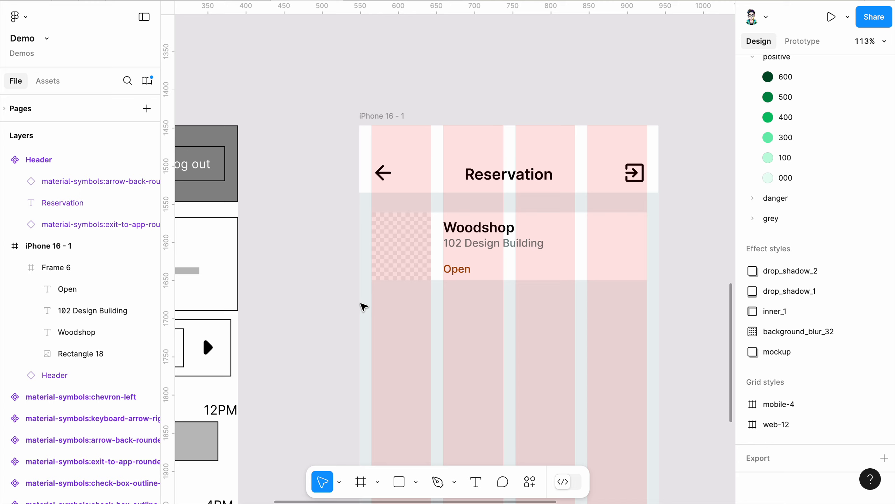
pyautogui.scroll(-2, 529, 293)
pyautogui.scroll(5, 493, 278)
pyautogui.scroll(-3, 469, 289)
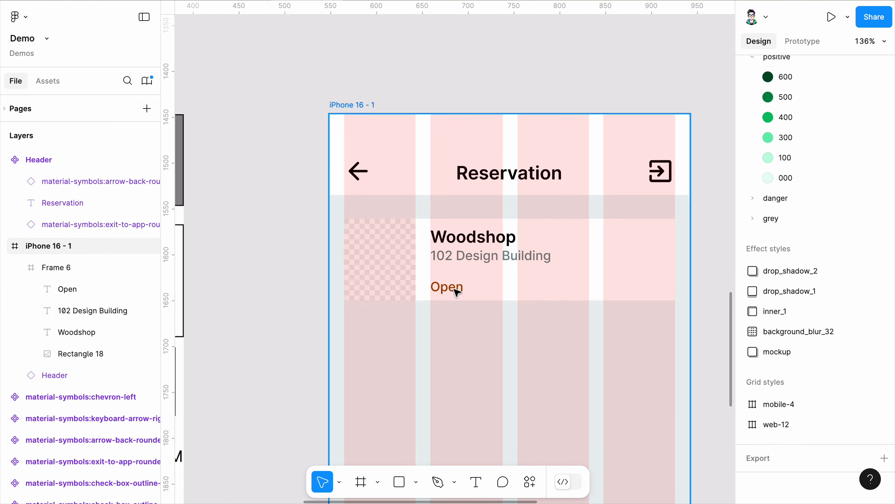
pyautogui.scroll(2, 501, 273)
pyautogui.doubleClick(417, 300)
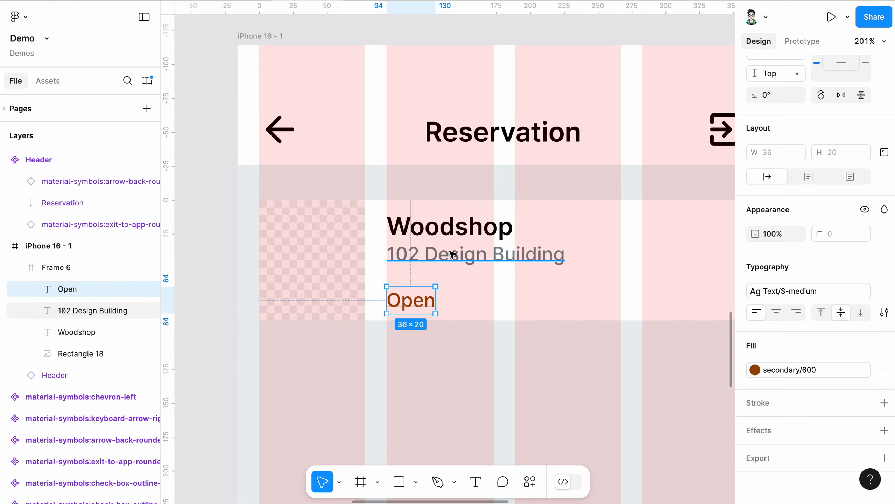
pyautogui.scroll(-2, 437, 281)
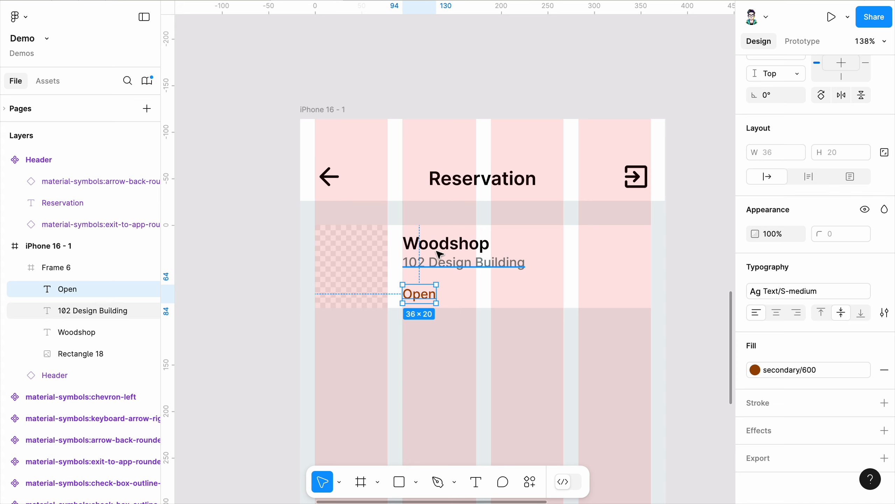
# - Wrap the Woodshop title and the "102 Design Building" line together in a vertical auto layout
pyautogui.click(444, 263)
pyautogui.scroll(2, 441, 257)
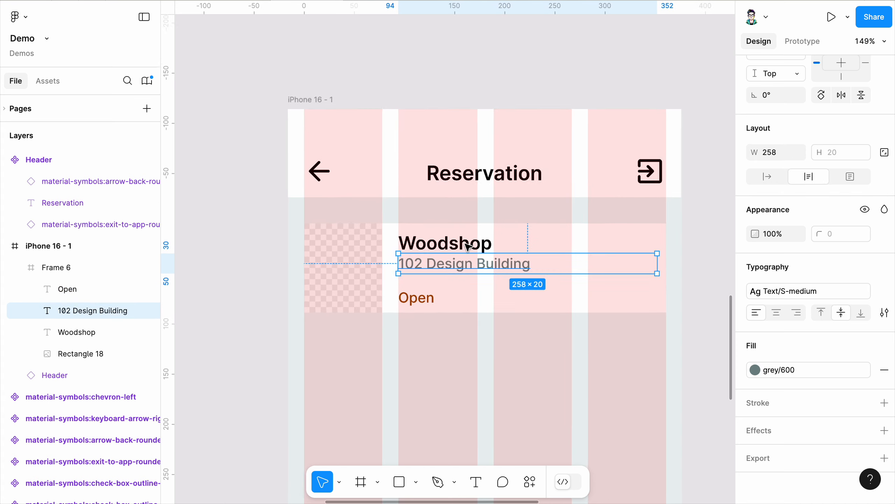
pyautogui.keyDown('shift'); pyautogui.click(438, 245); pyautogui.keyUp('shift')
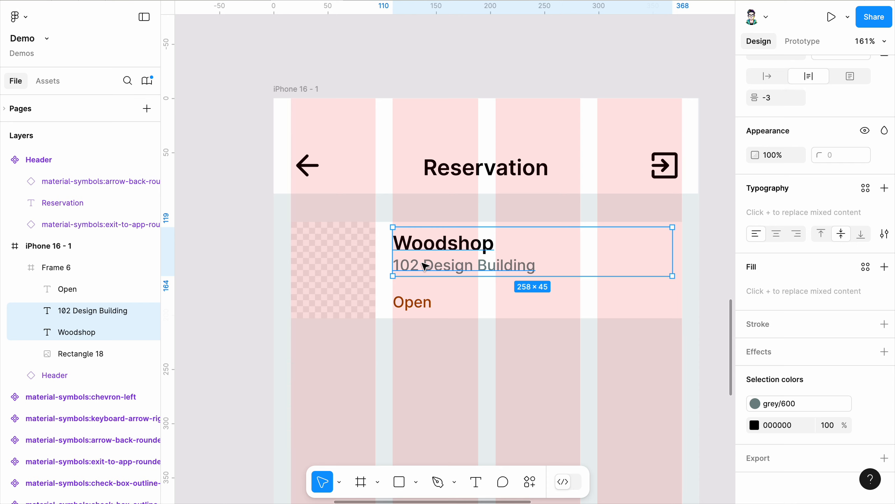
pyautogui.scroll(2, 425, 266)
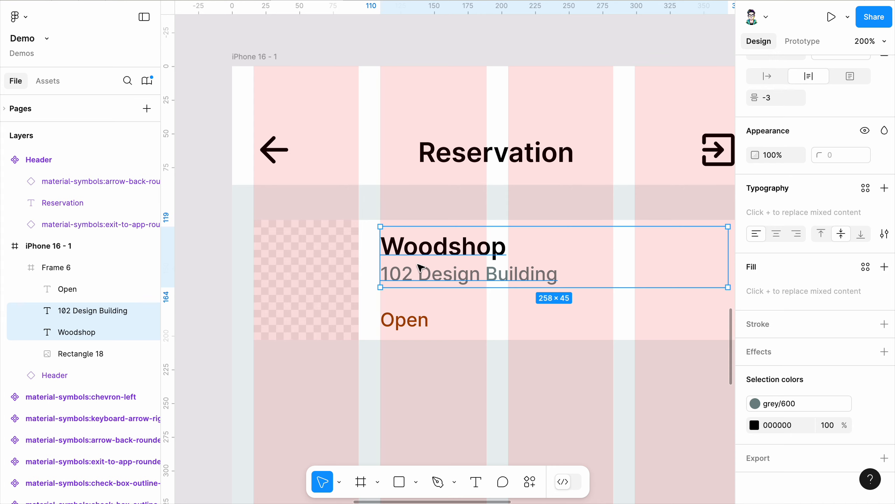
pyautogui.scroll(1, 409, 282)
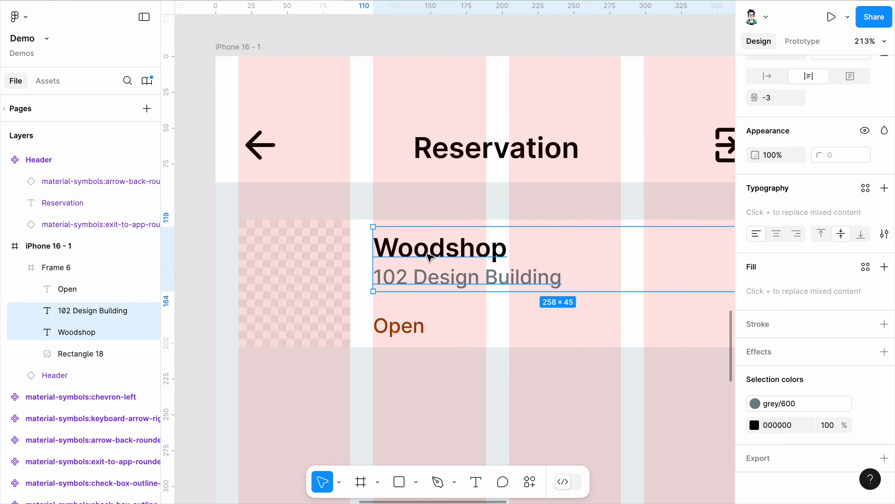
pyautogui.scroll(-1, 411, 257)
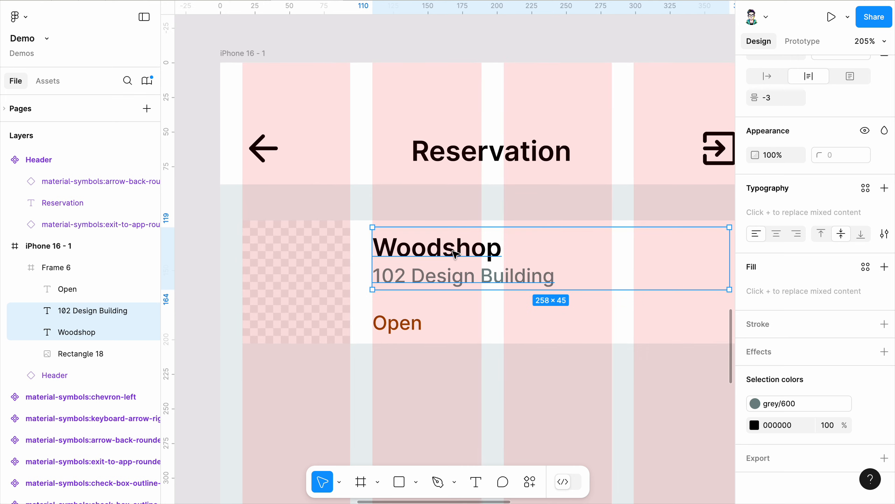
pyautogui.click(884, 234)
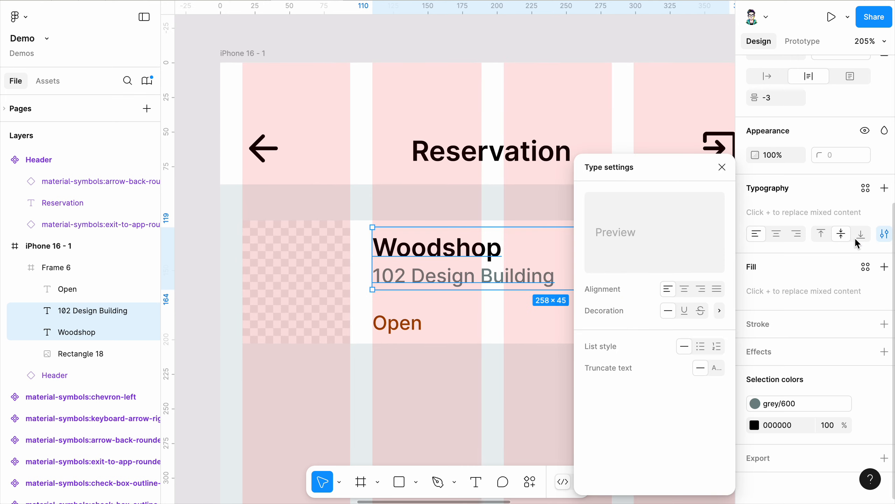
pyautogui.click(721, 167)
pyautogui.scroll(5, 876, 254)
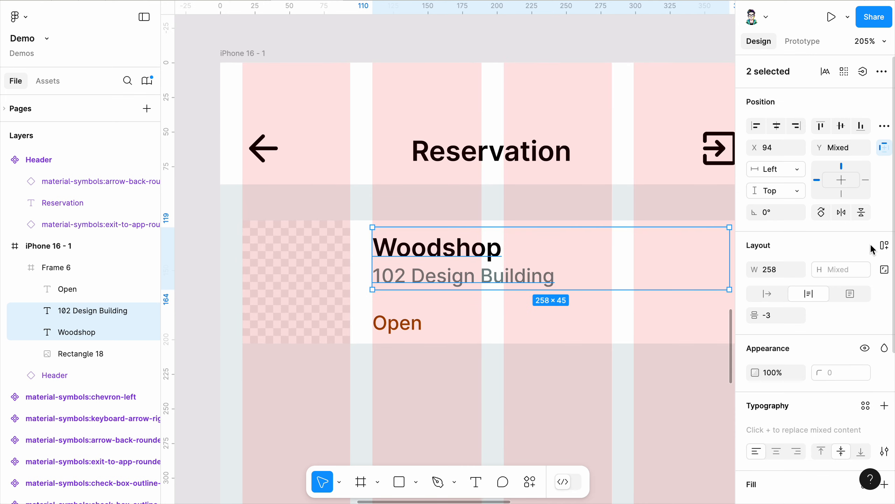
pyautogui.click(884, 245)
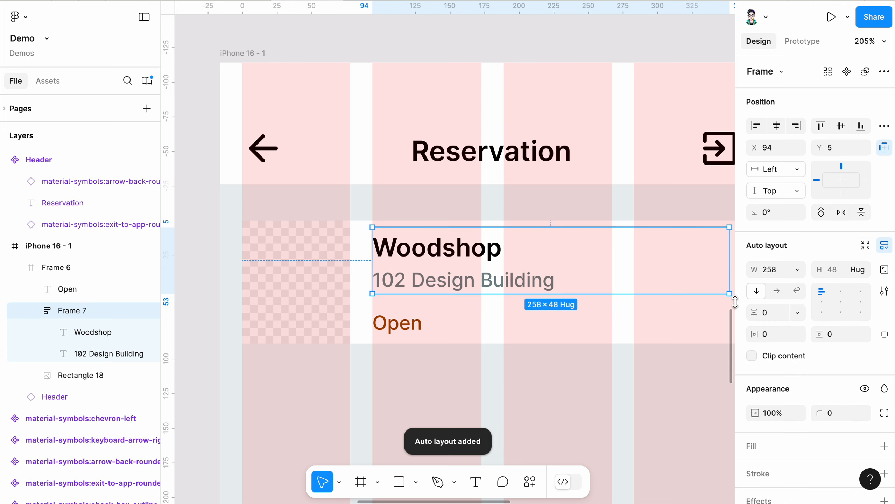
# - Combine the Open text and the title-and-address stack in a vertical auto layout with a gap of 11
pyautogui.click(403, 331)
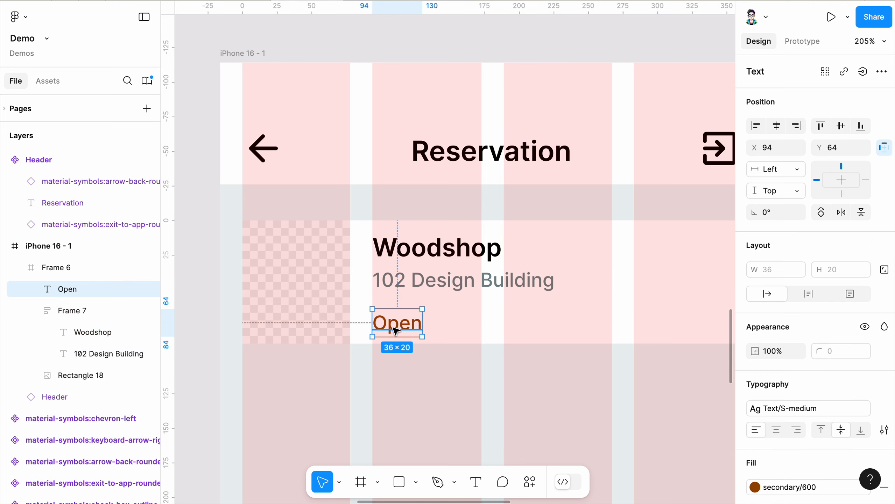
pyautogui.keyDown('shift'); pyautogui.click(409, 265); pyautogui.keyUp('shift')
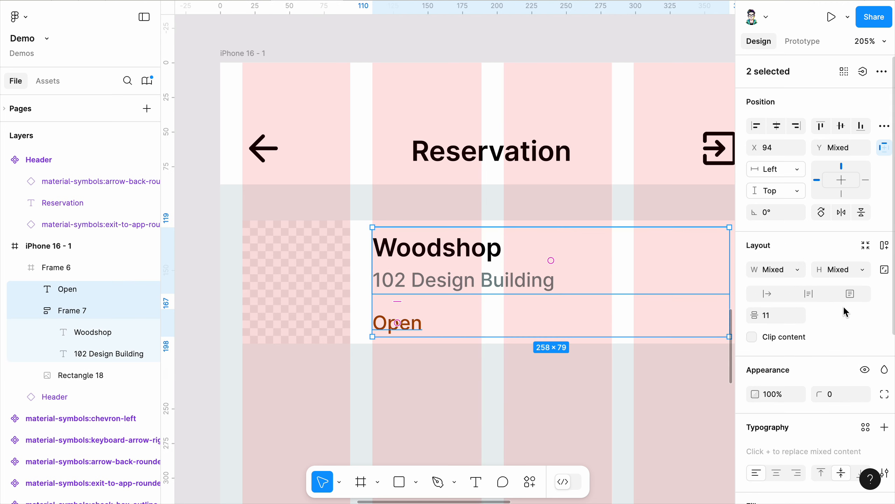
pyautogui.click(885, 246)
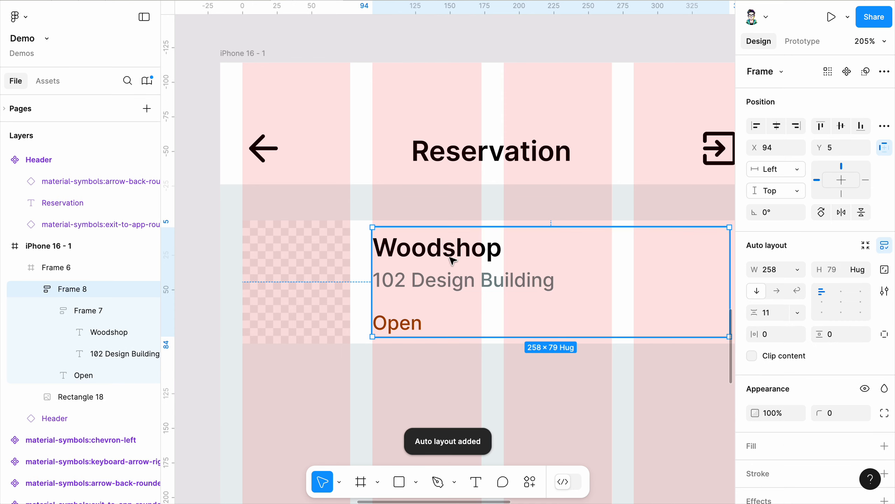
# - Resize the card's text auto-layout frame to 267 × 89 so it spans the space beside the image placeholder
pyautogui.click(320, 292)
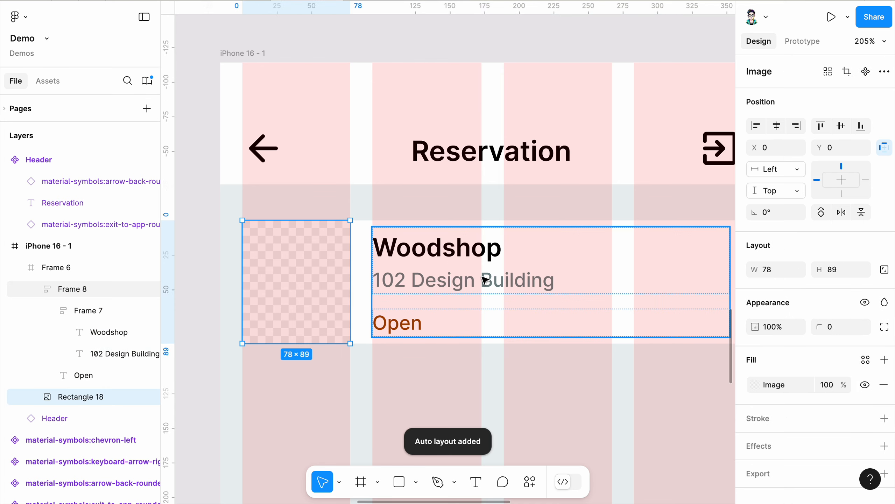
pyautogui.scroll(-3, 341, 267)
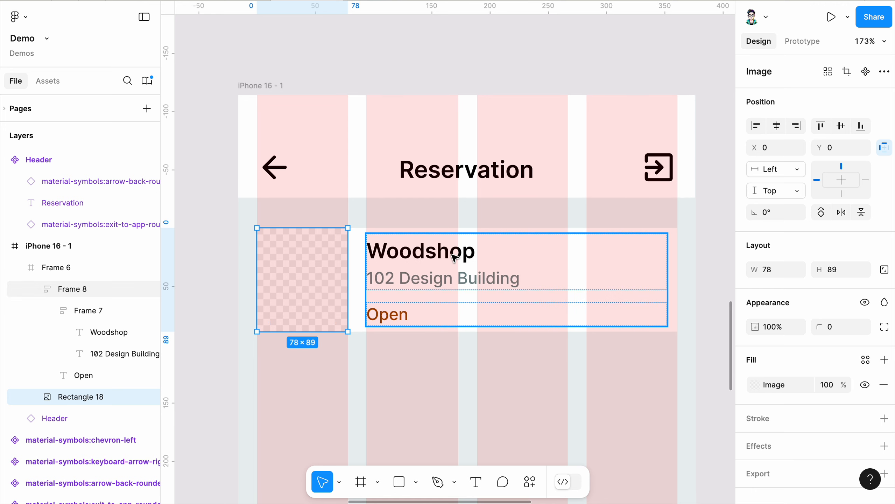
pyautogui.click(412, 255)
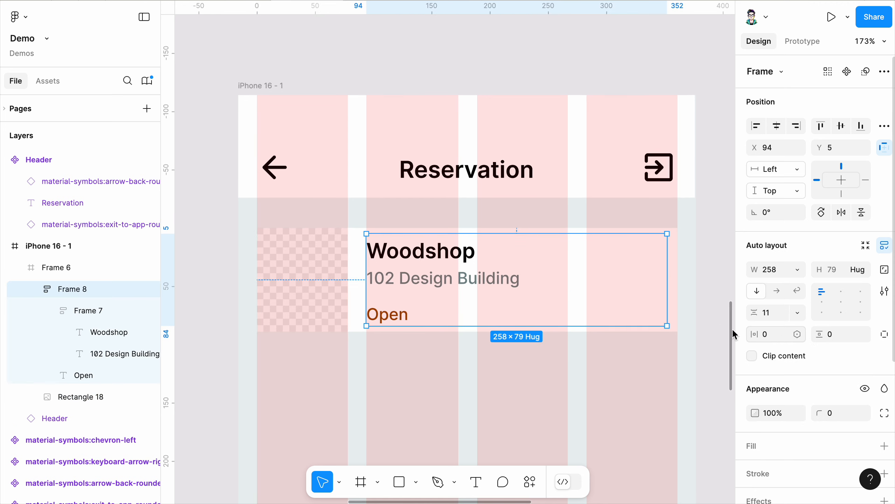
pyautogui.moveTo(672, 231); pyautogui.dragTo(676, 228)
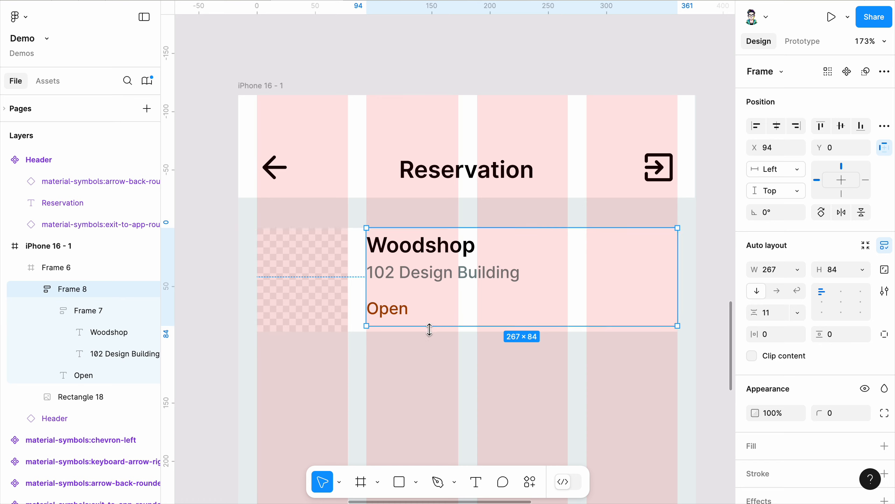
pyautogui.moveTo(429, 330); pyautogui.dragTo(430, 335)
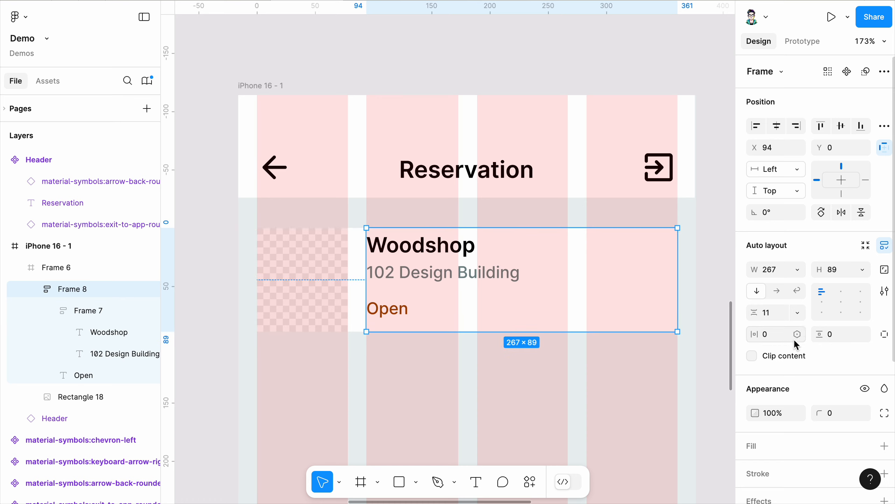
# - Give the text auto-layout frame individual padding of 9 on the right, 5 at the top and 7 at the bottom
pyautogui.click(882, 337)
pyautogui.moveTo(756, 357); pyautogui.dragTo(772, 356)
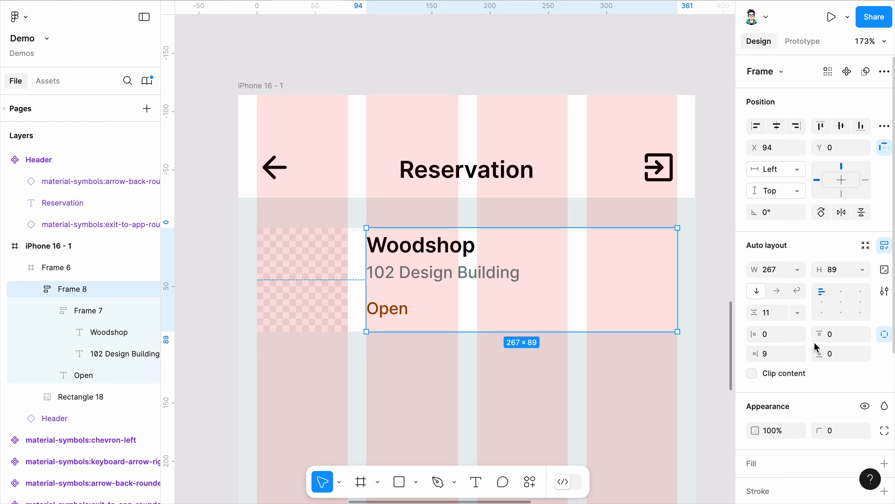
pyautogui.moveTo(818, 337); pyautogui.dragTo(831, 357)
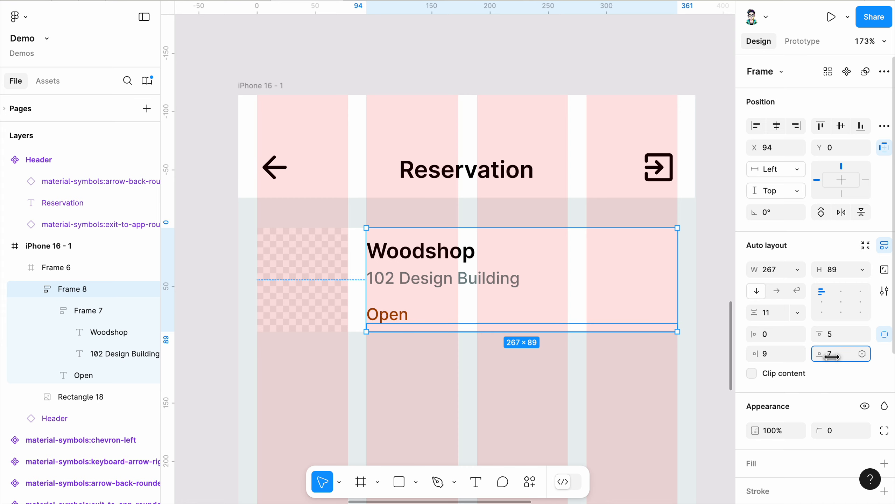
pyautogui.click(226, 285)
# - Apply a horizontal auto layout to the whole Woodshop card frame holding the image placeholder and the text stack
pyautogui.click(317, 281)
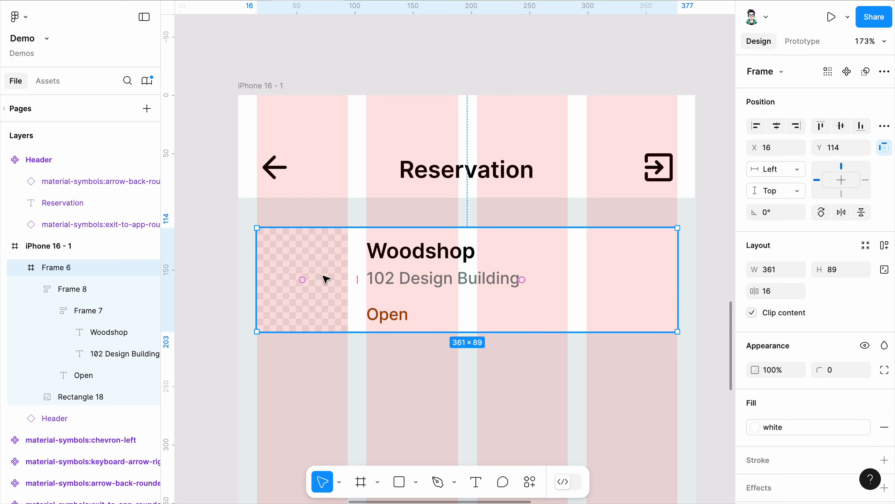
pyautogui.click(326, 280)
pyautogui.click(456, 292)
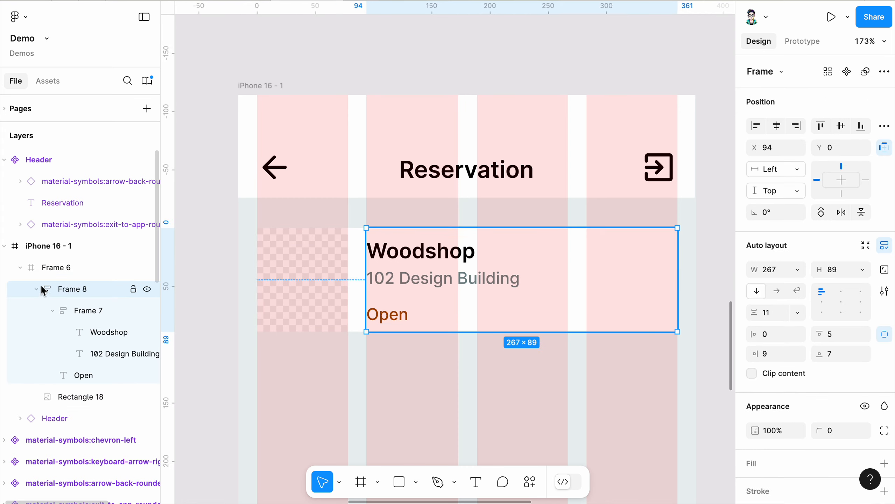
pyautogui.click(66, 311)
pyautogui.click(66, 273)
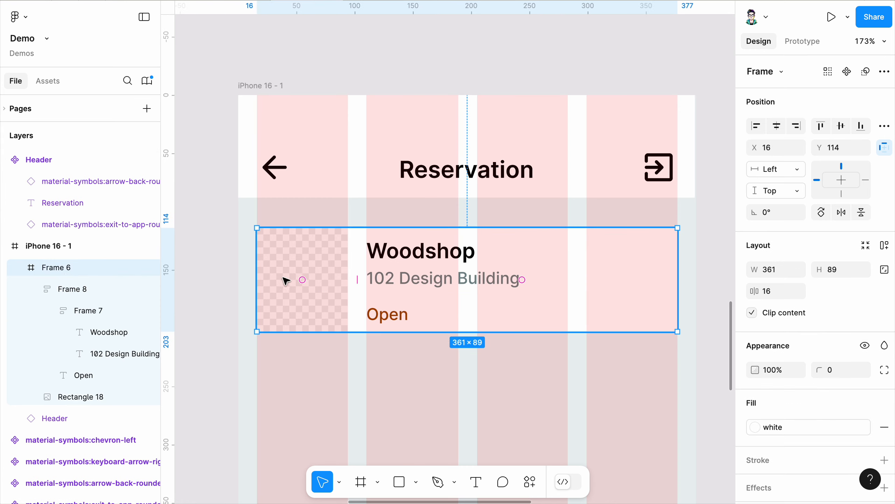
pyautogui.click(885, 244)
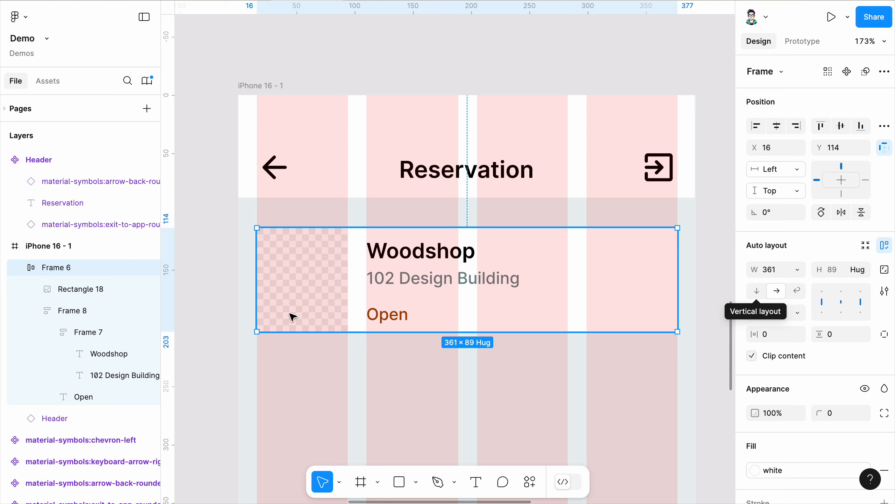
pyautogui.click(187, 304)
# - Turn the Woodshop card frame into a component and move it out of the iPhone frame to just below the Header component
pyautogui.scroll(-3, 356, 292)
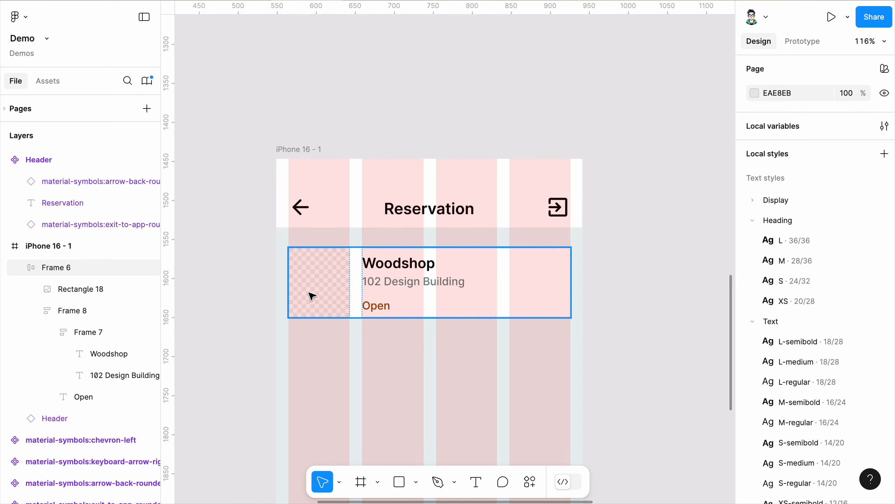
pyautogui.scroll(-3, 505, 244)
pyautogui.scroll(-1, 519, 309)
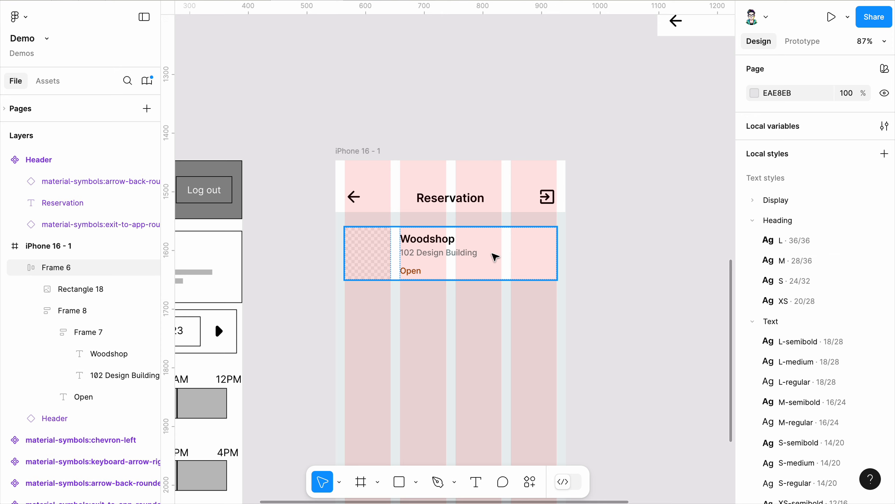
pyautogui.click(496, 257)
pyautogui.scroll(3, 459, 261)
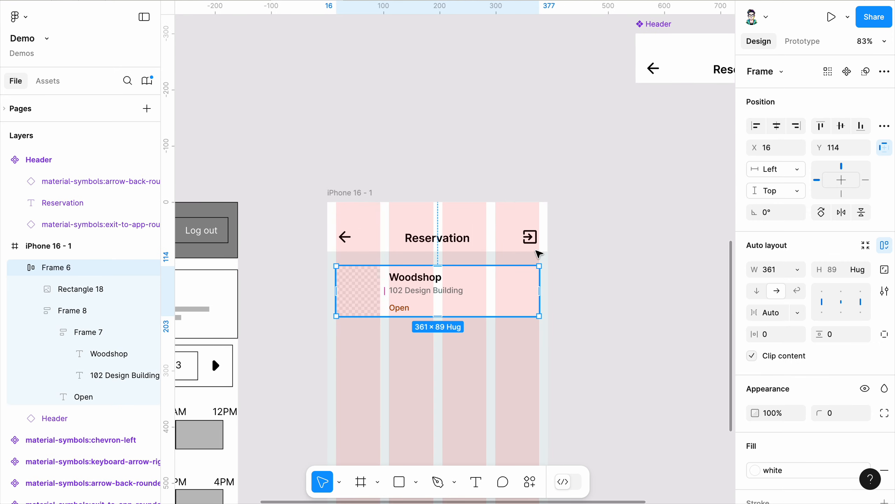
pyautogui.click(846, 71)
pyautogui.scroll(-2, 325, 364)
pyautogui.moveTo(425, 294); pyautogui.dragTo(664, 175)
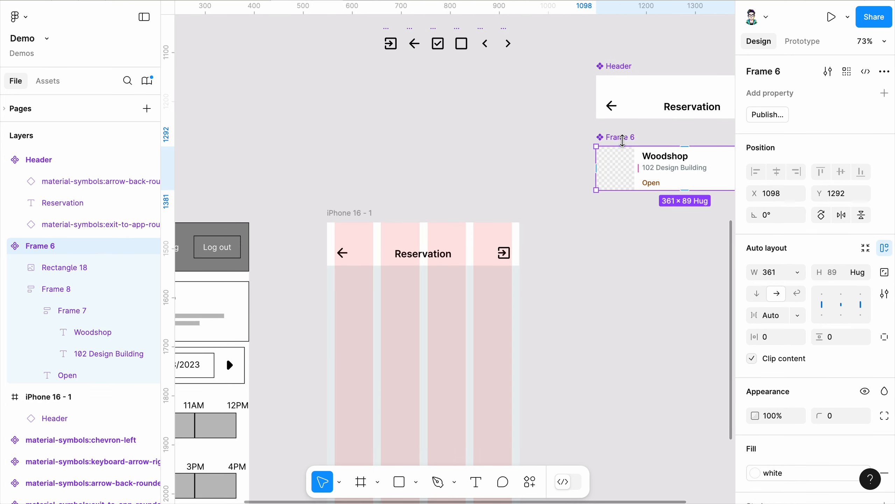
# - Rename the Woodshop card component as "Card"
pyautogui.doubleClick(619, 136)
pyautogui.write('card')
pyautogui.press('Return')
pyautogui.click(633, 273)
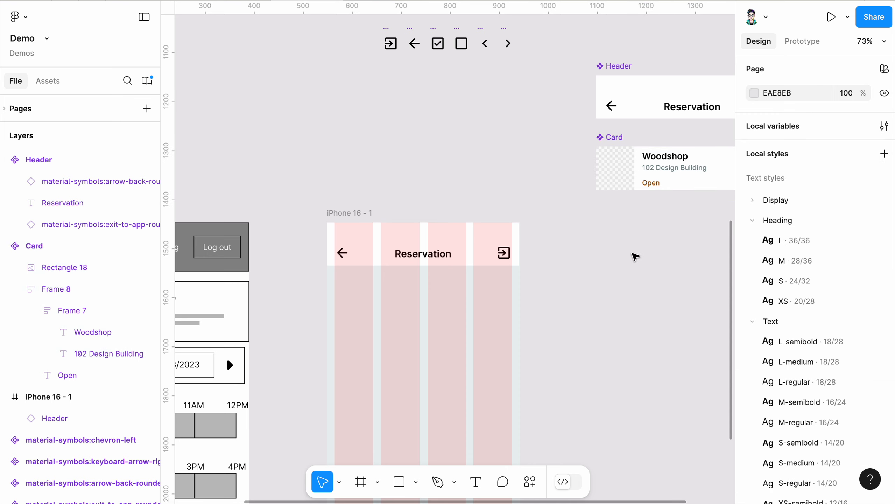
# - Copy the Card component and paste an instance of it into the iPhone 16 - 1 frame
pyautogui.scroll(-4, 480, 237)
pyautogui.scroll(6, 614, 183)
pyautogui.scroll(3, 616, 185)
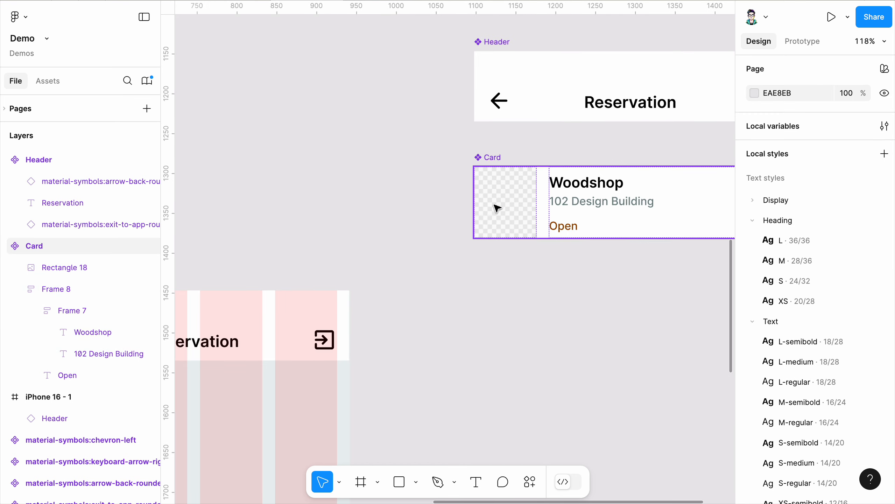
pyautogui.scroll(-5, 643, 187)
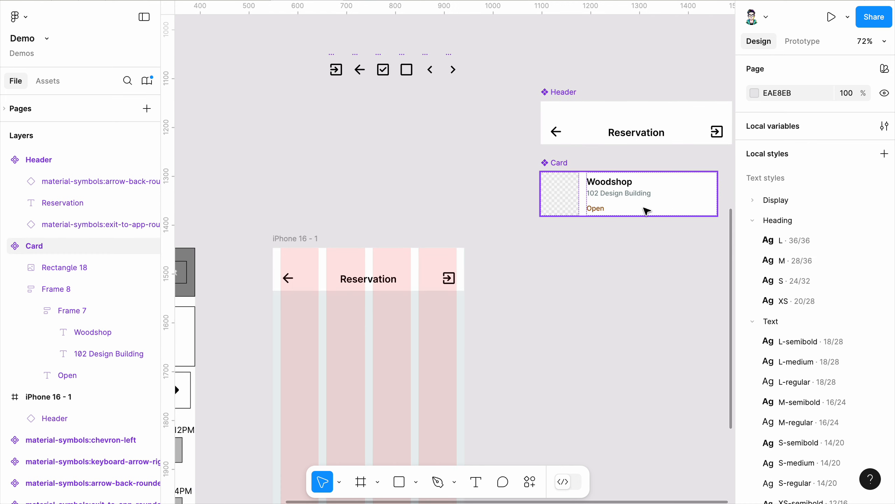
pyautogui.click(645, 211)
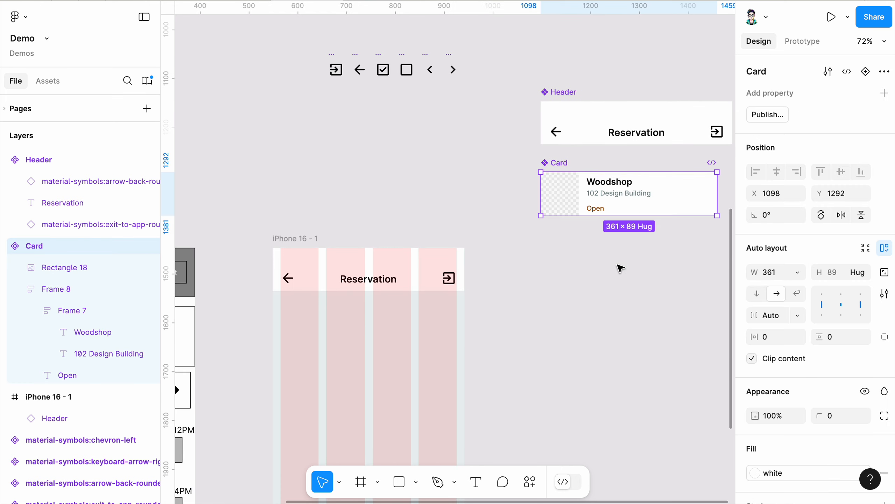
pyautogui.click(296, 240)
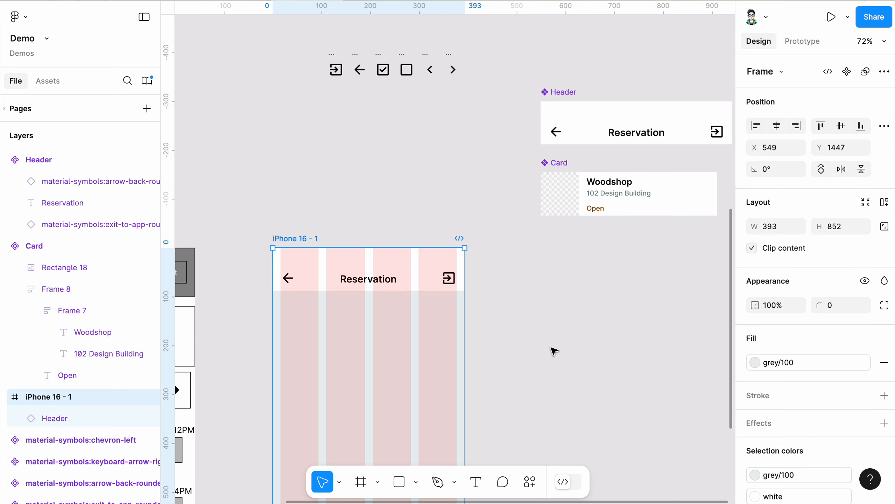
pyautogui.hotkey('ctrl', 'v')
# - Position the Card instance just below the header at X 16, Y 110, lined up with the column grid
pyautogui.scroll(5, 306, 388)
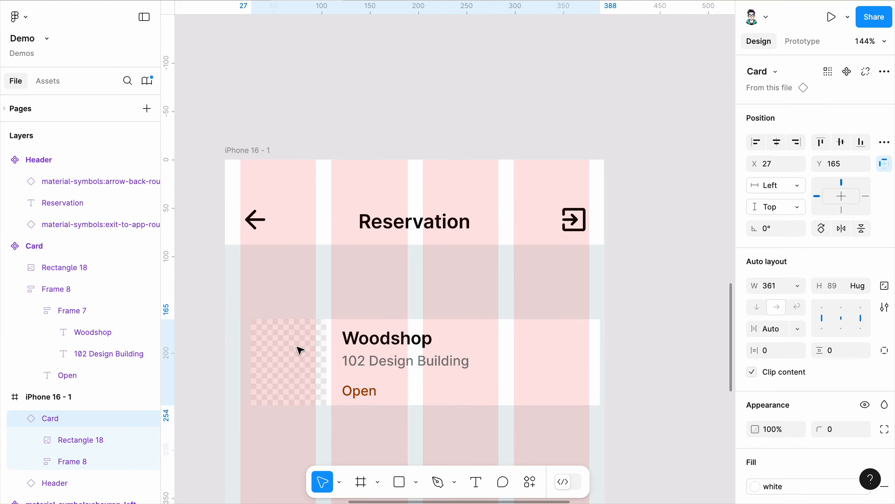
pyautogui.moveTo(300, 350); pyautogui.dragTo(293, 304)
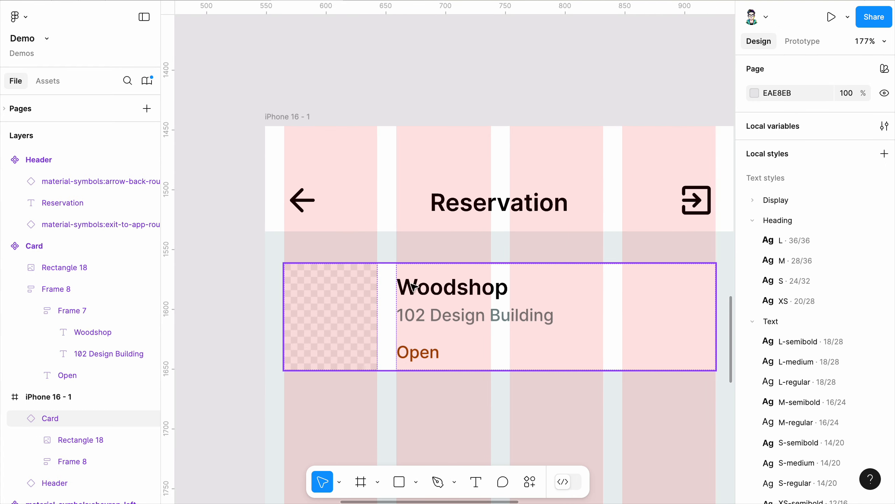
pyautogui.click(372, 293)
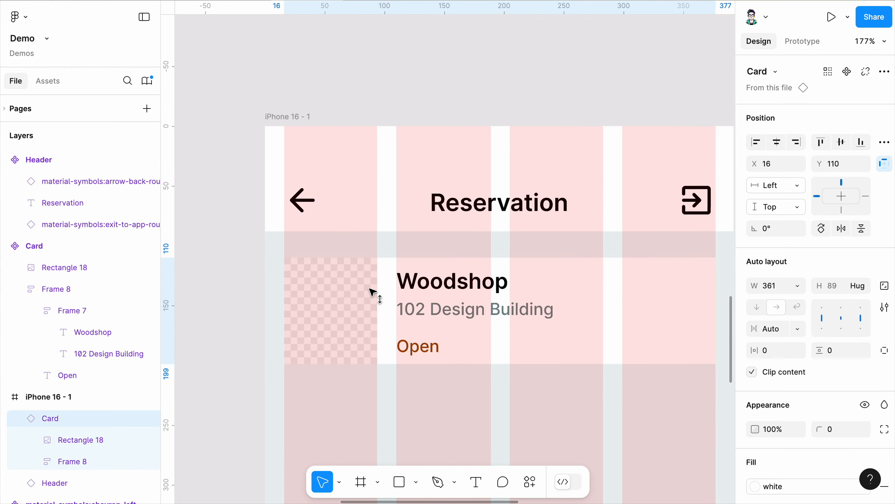
pyautogui.click(252, 294)
# - Compare the lo-fi Reservation wireframe with the iPhone screen, examining the date selector below the Woodshop card
pyautogui.scroll(-5, 592, 194)
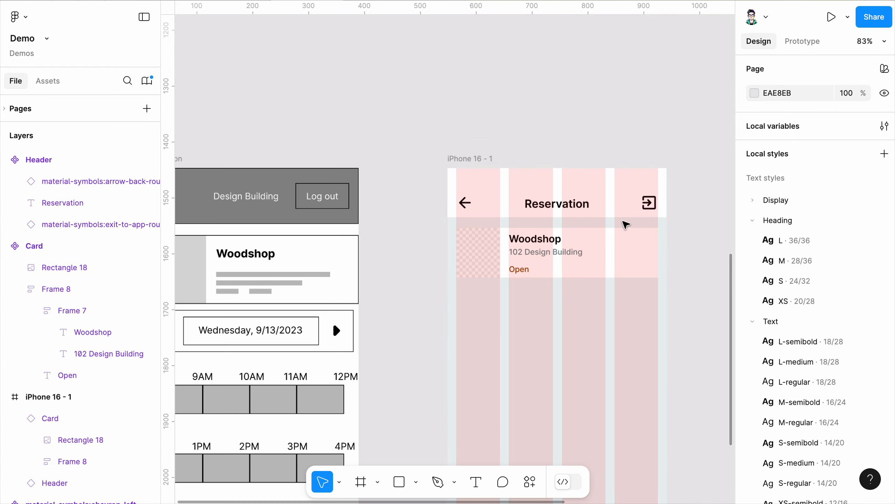
pyautogui.scroll(-2, 625, 225)
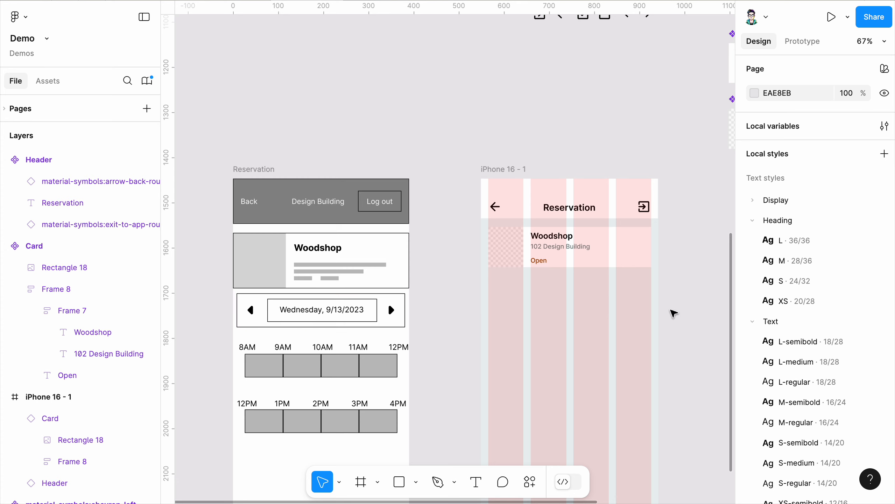
pyautogui.scroll(3, 674, 313)
pyautogui.scroll(-2, 625, 314)
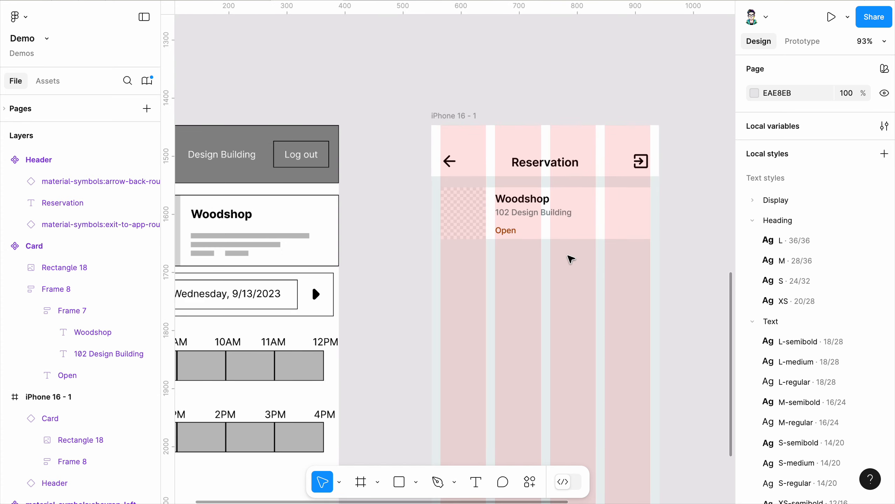
pyautogui.scroll(-1, 557, 255)
pyautogui.scroll(1, 527, 252)
pyautogui.scroll(-1, 527, 253)
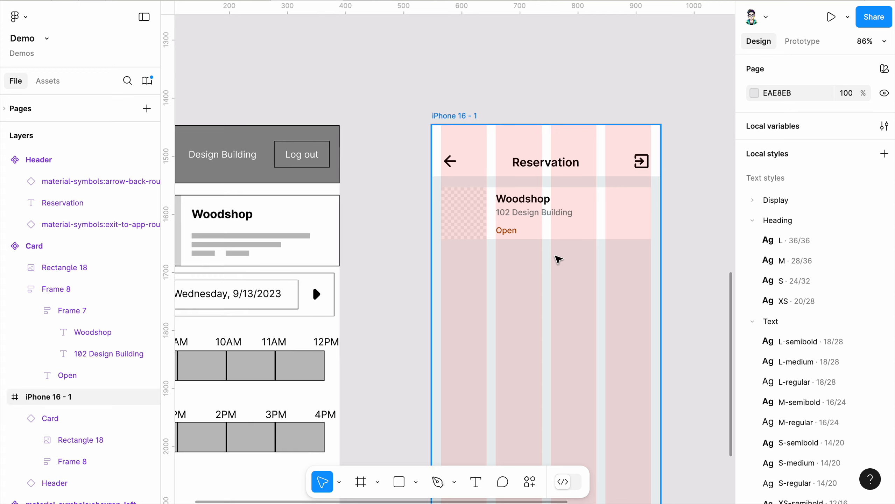
pyautogui.scroll(3, 557, 257)
pyautogui.scroll(-2, 563, 261)
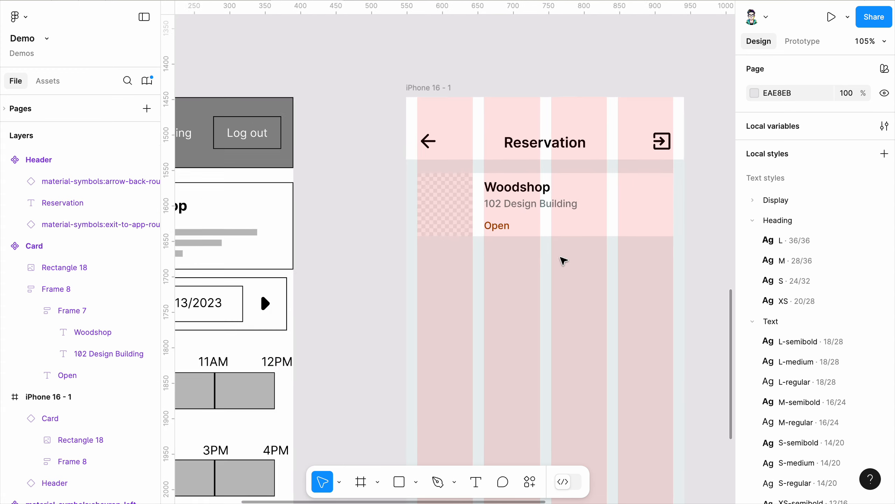
pyautogui.scroll(-3, 564, 260)
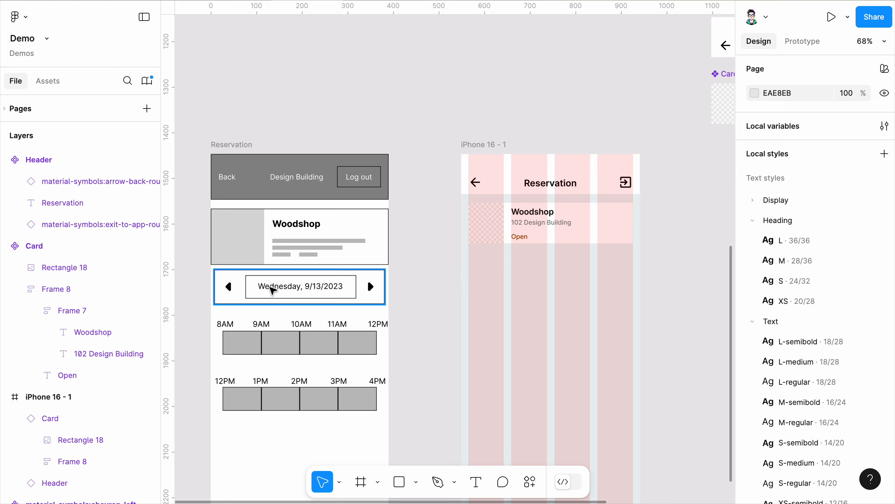
pyautogui.scroll(5, 631, 249)
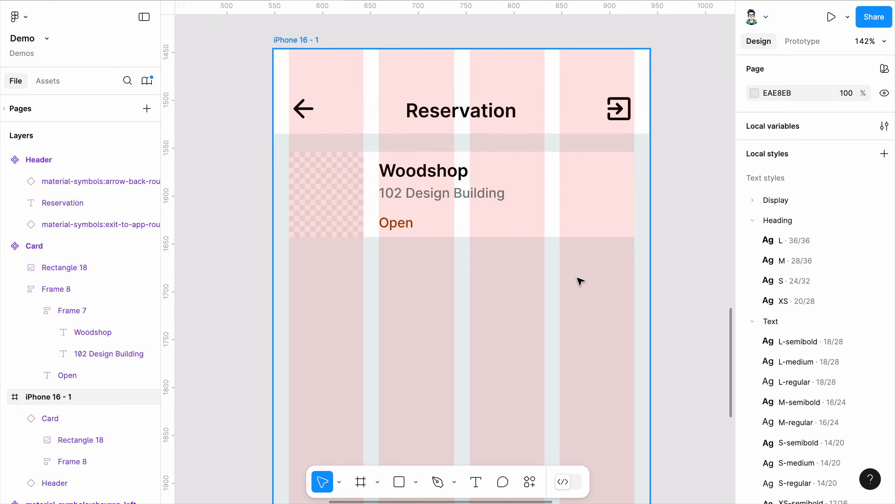
pyautogui.hscroll(-2, 469, 313)
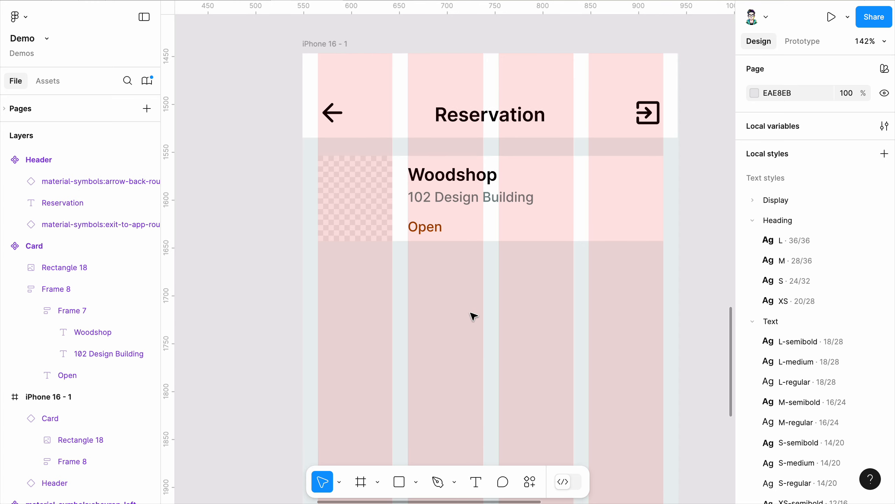
# - Draw a frame of about 173 by 39 below the Card instance across the two middle columns and fill it with the white style
pyautogui.click(363, 484)
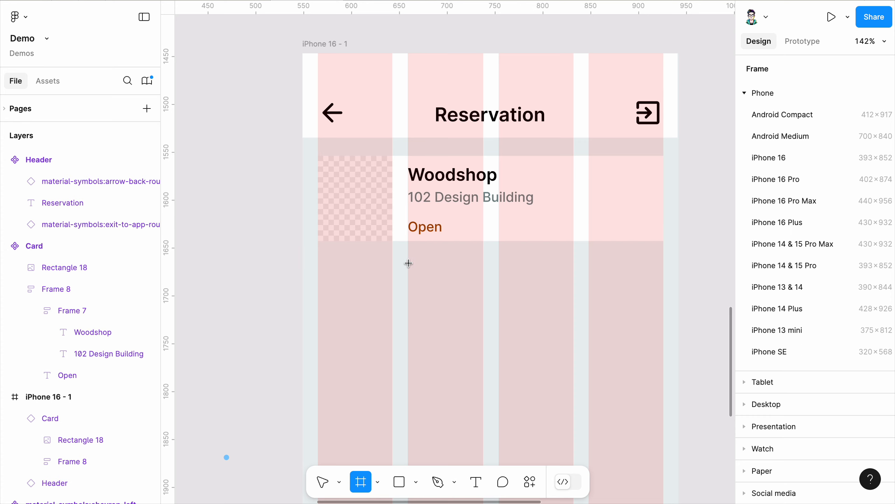
pyautogui.moveTo(409, 263); pyautogui.dragTo(577, 299)
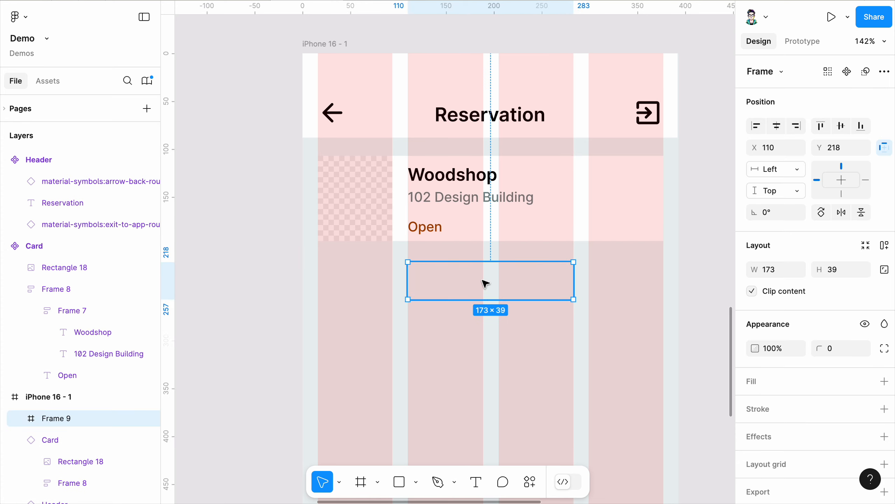
pyautogui.scroll(-1, 817, 315)
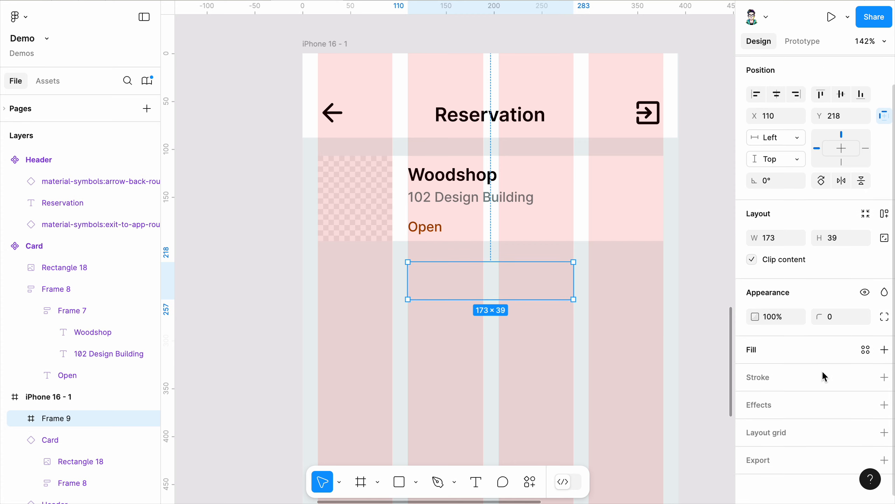
pyautogui.click(865, 349)
pyautogui.write('white')
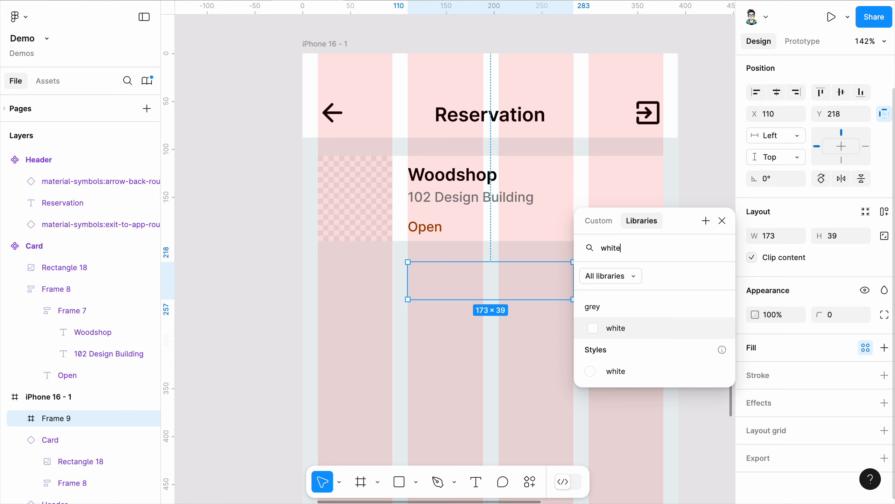
pyautogui.click(654, 372)
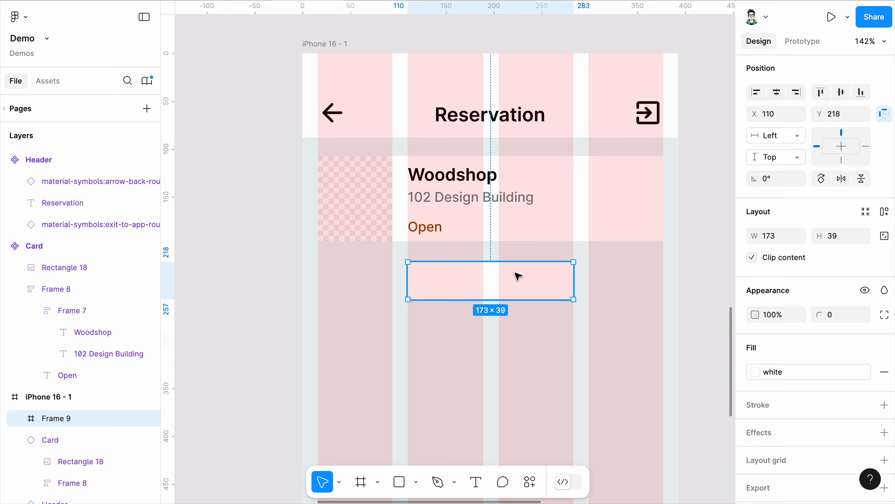
# - Move the white date frame down to Y 223 and set its height to 40
pyautogui.moveTo(518, 280); pyautogui.dragTo(517, 284)
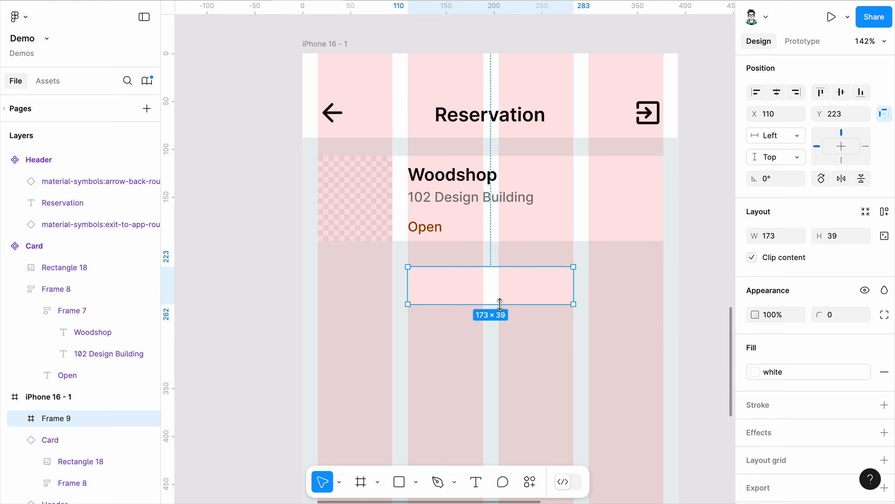
pyautogui.click(834, 236)
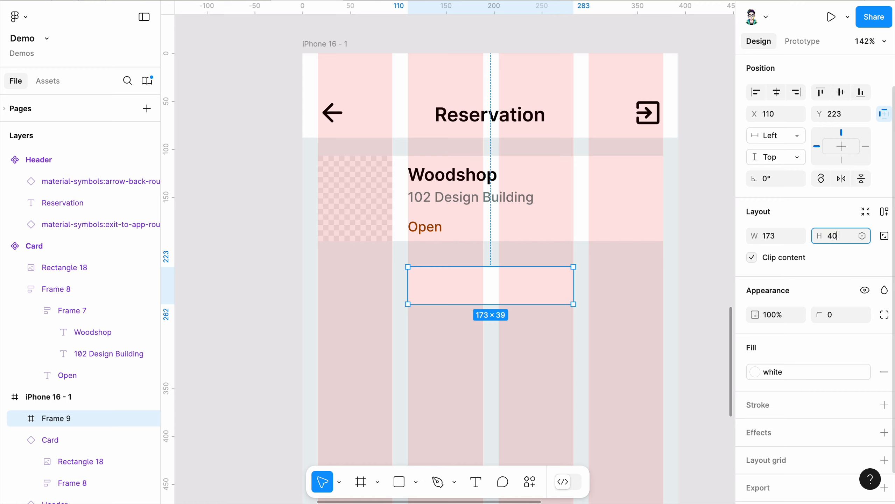
pyautogui.press('Return')
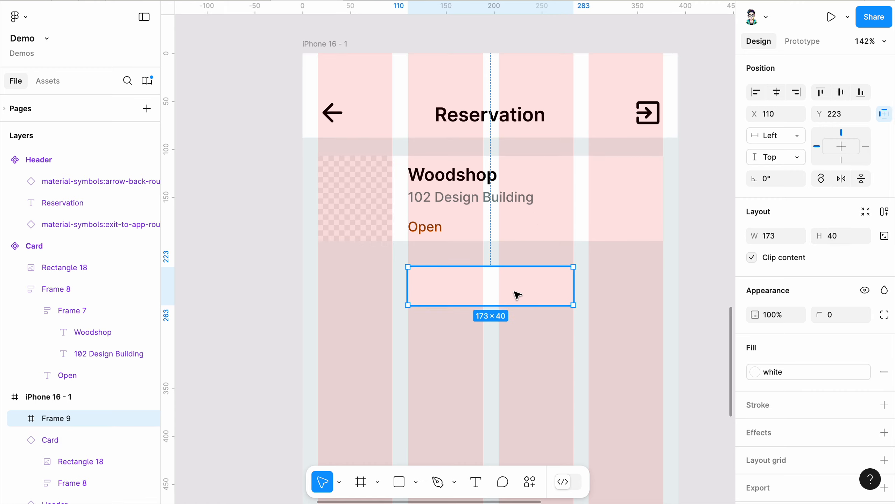
# - Add the text "Wed. 12/15/2024" inside the white date frame
pyautogui.scroll(5, 497, 291)
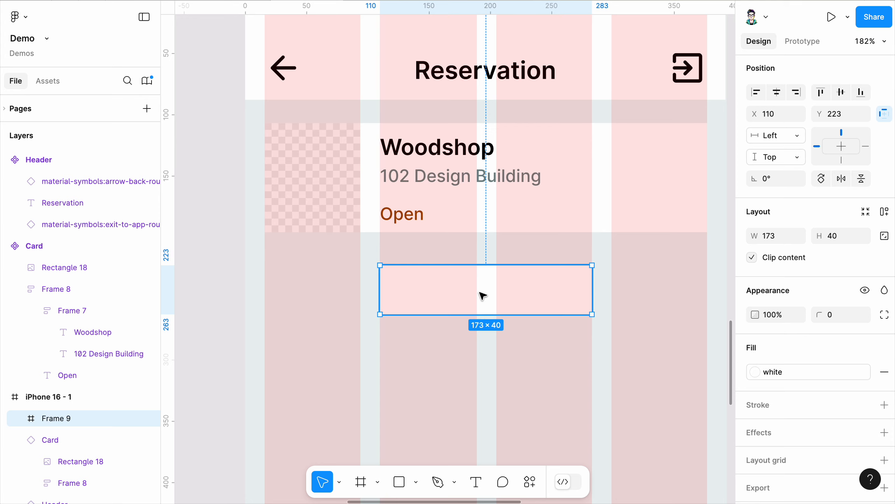
pyautogui.scroll(1, 492, 268)
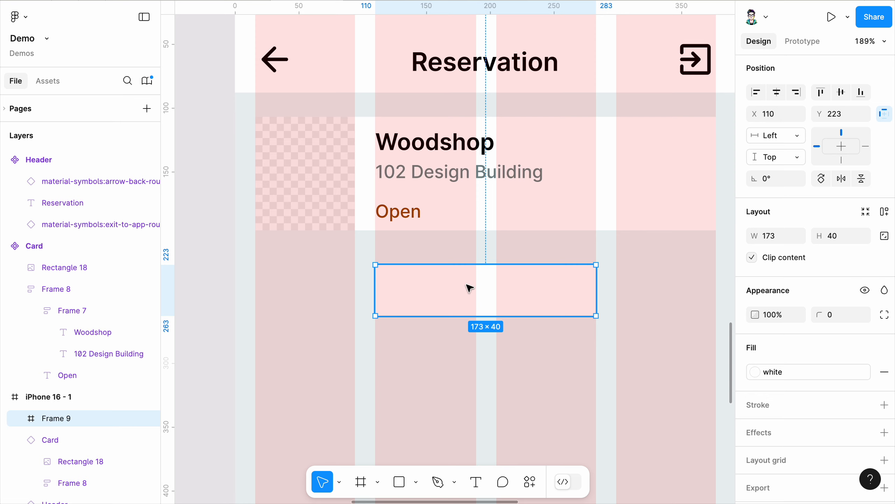
pyautogui.scroll(2, 487, 279)
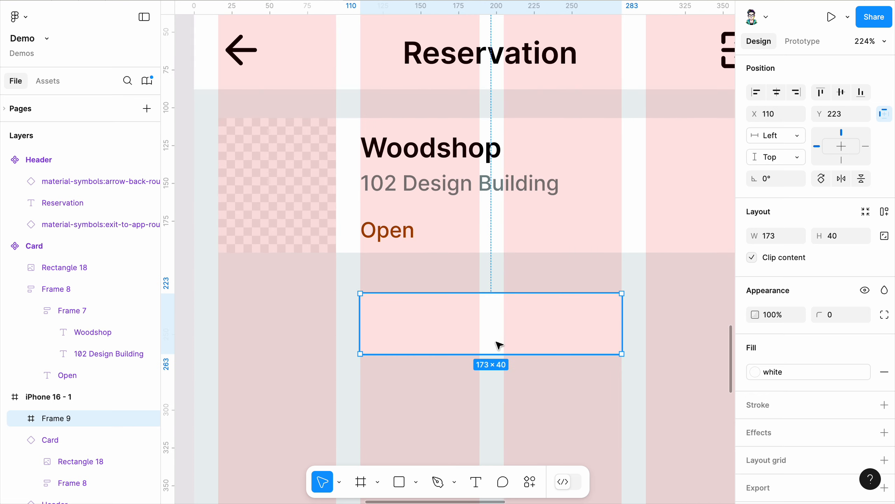
pyautogui.click(475, 483)
pyautogui.click(490, 324)
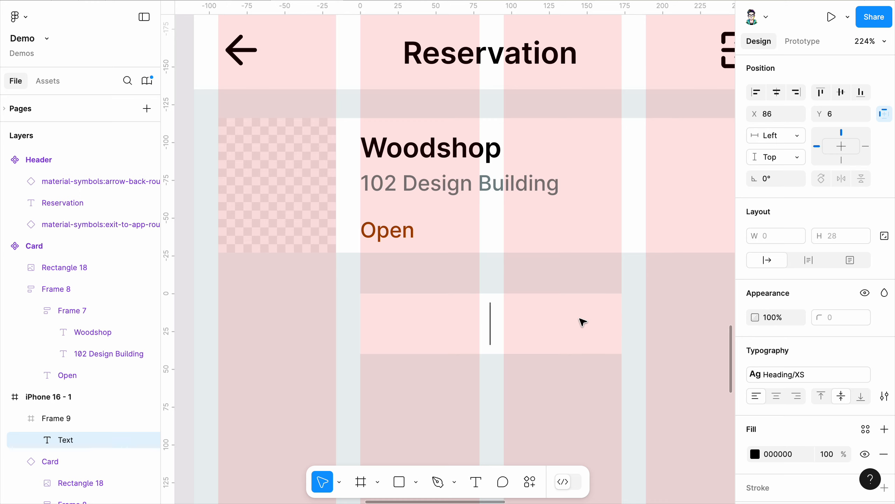
pyautogui.write('Wed.')
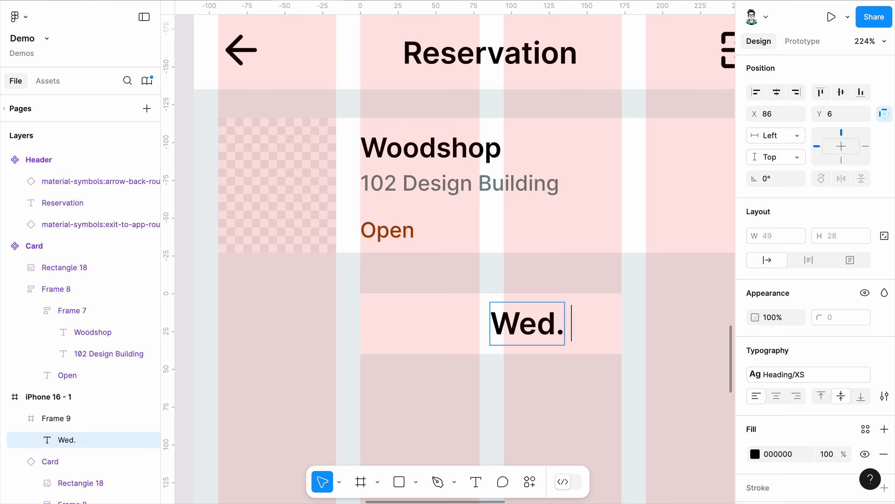
pyautogui.write(' 12/15/202')
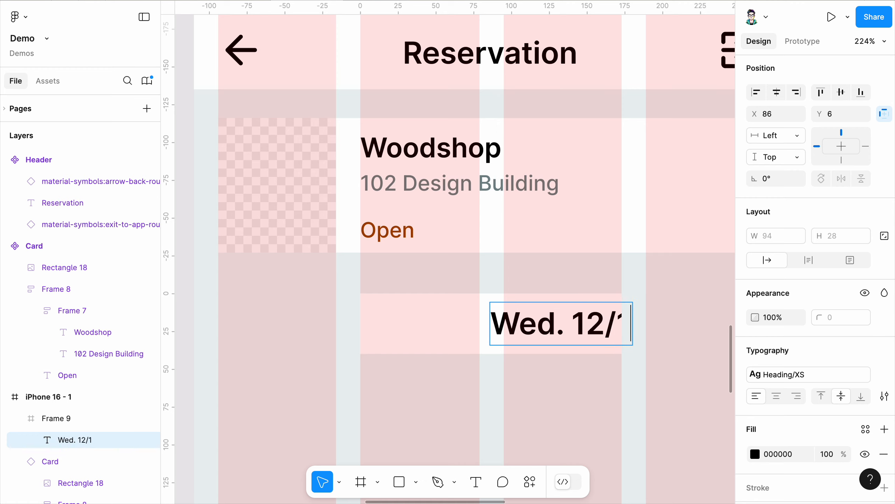
pyautogui.write('4')
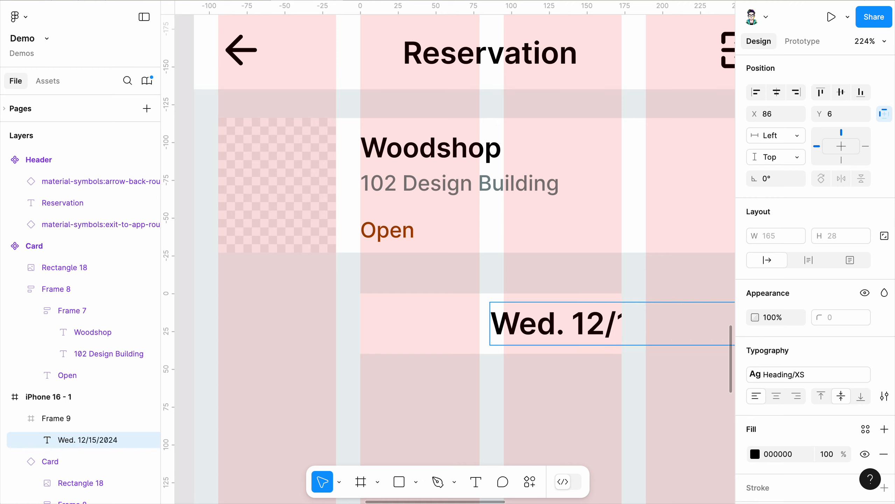
pyautogui.press('Escape')
# - Move the date text fully inside the white frame and apply the Text/M-regular text style
pyautogui.scroll(-3, 520, 347)
pyautogui.moveTo(530, 343); pyautogui.dragTo(447, 330)
pyautogui.scroll(-5, 568, 340)
pyautogui.click(776, 374)
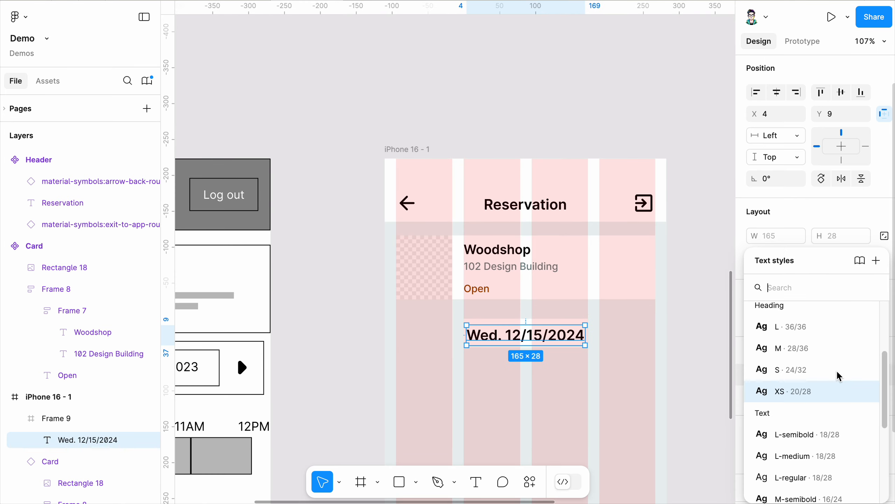
pyautogui.scroll(-3, 751, 408)
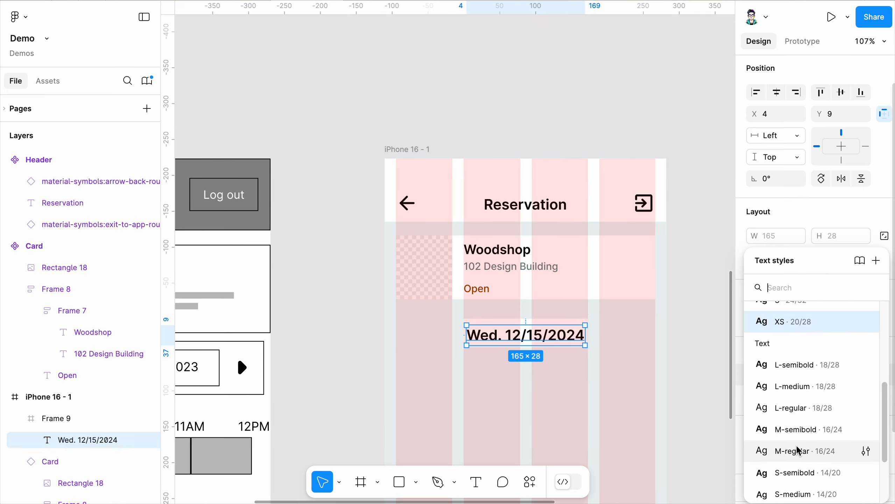
pyautogui.click(797, 451)
# - Center the date text within the white frame at X 23, Y 8 and set its text alignment to center
pyautogui.scroll(5, 515, 342)
pyautogui.moveTo(515, 342); pyautogui.dragTo(554, 337)
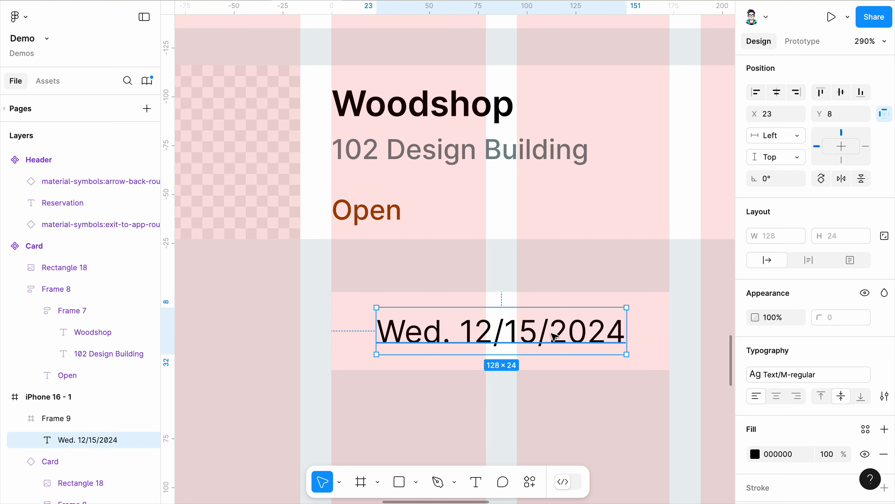
pyautogui.scroll(-1, 402, 304)
pyautogui.click(776, 396)
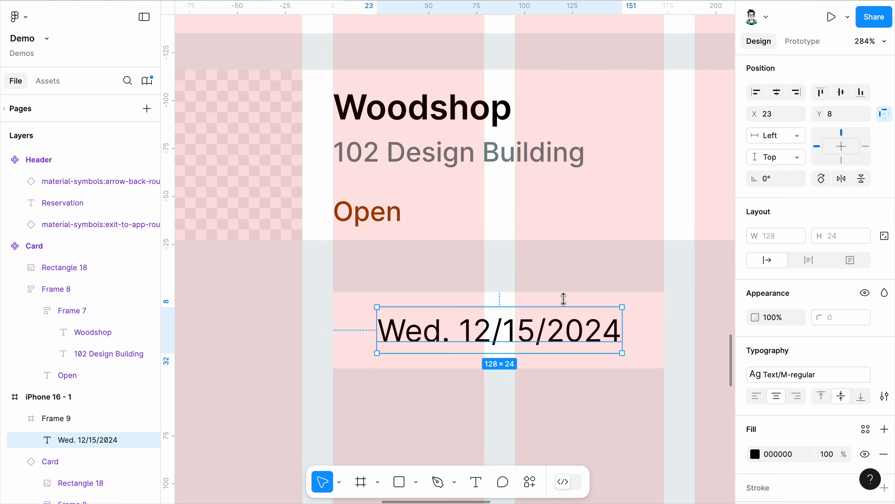
pyautogui.scroll(-1, 513, 316)
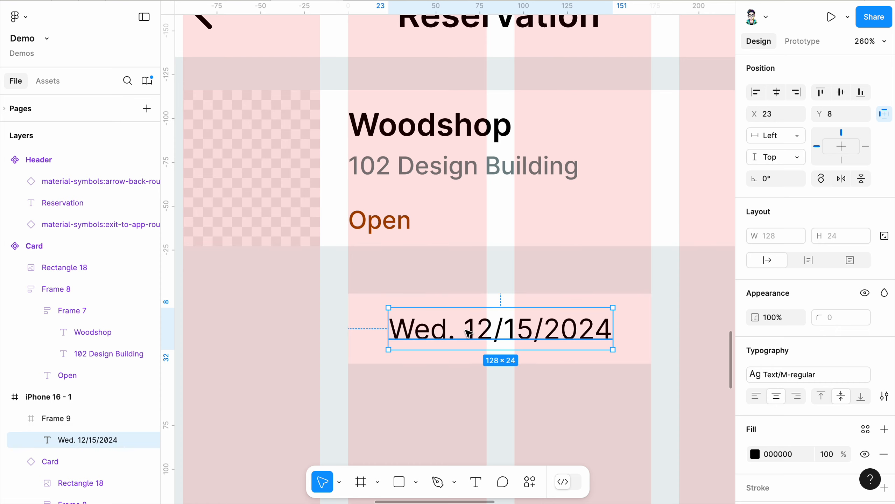
# - Set the date text's horizontal and vertical constraints to Center within its white frame
pyautogui.scroll(-1, 476, 334)
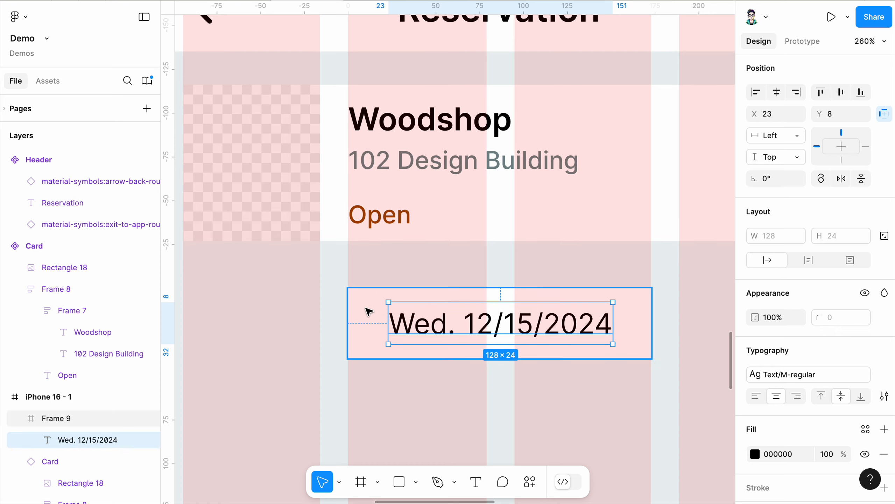
pyautogui.click(776, 93)
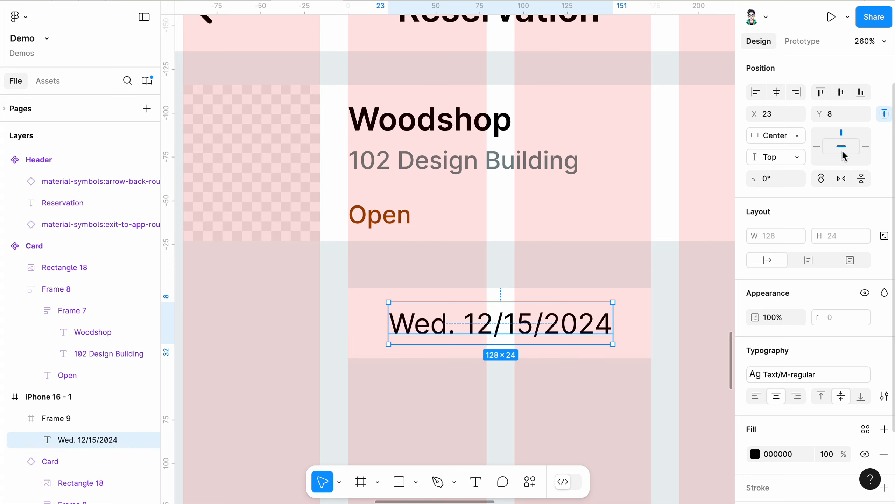
pyautogui.click(841, 92)
pyautogui.scroll(-3, 424, 252)
pyautogui.scroll(3, 469, 289)
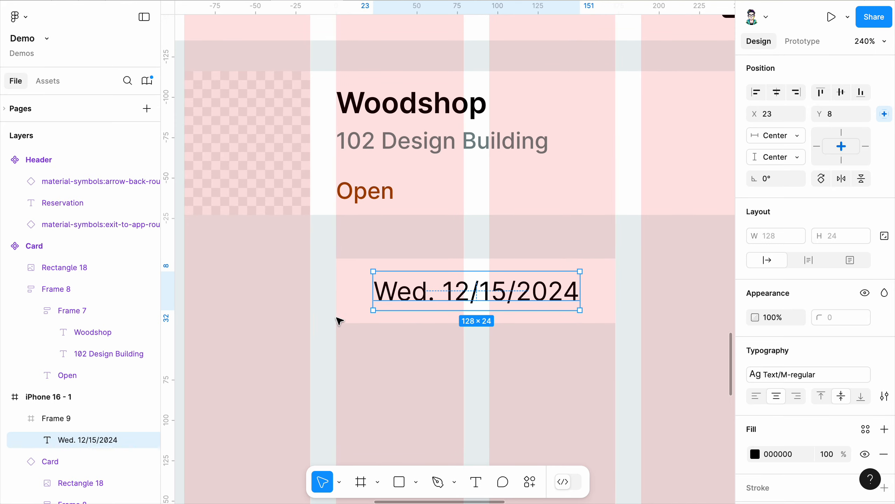
pyautogui.scroll(-2, 567, 266)
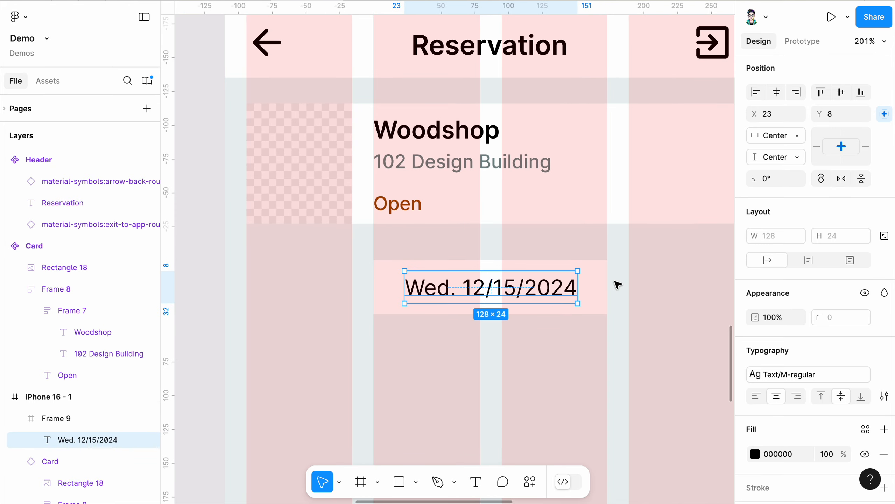
pyautogui.click(625, 278)
# - Place the left and right chevron icons on either side of the date frame, the right one at about X 314, Y 227
pyautogui.scroll(-8, 388, 332)
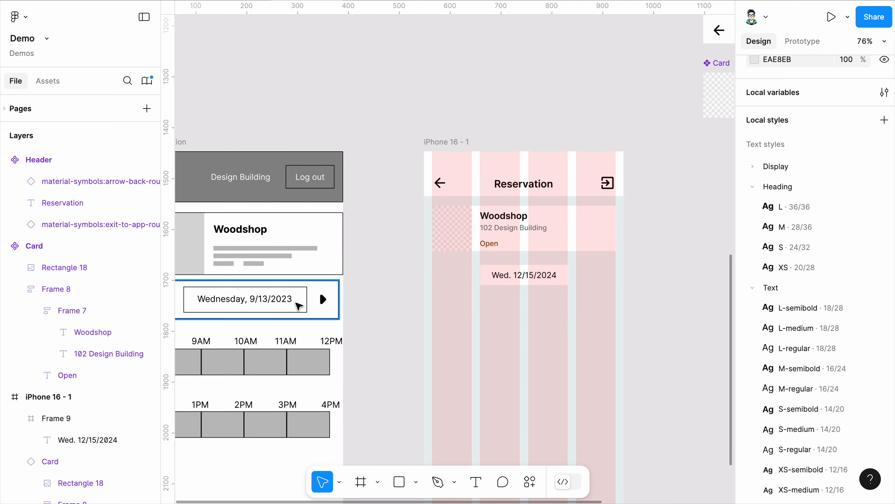
pyautogui.moveTo(589, 228); pyautogui.dragTo(477, 325)
pyautogui.moveTo(511, 75); pyautogui.dragTo(531, 324)
pyautogui.scroll(-5, 599, 283)
pyautogui.hscroll(-3, 599, 283)
pyautogui.click(600, 278)
pyautogui.scroll(5, 459, 267)
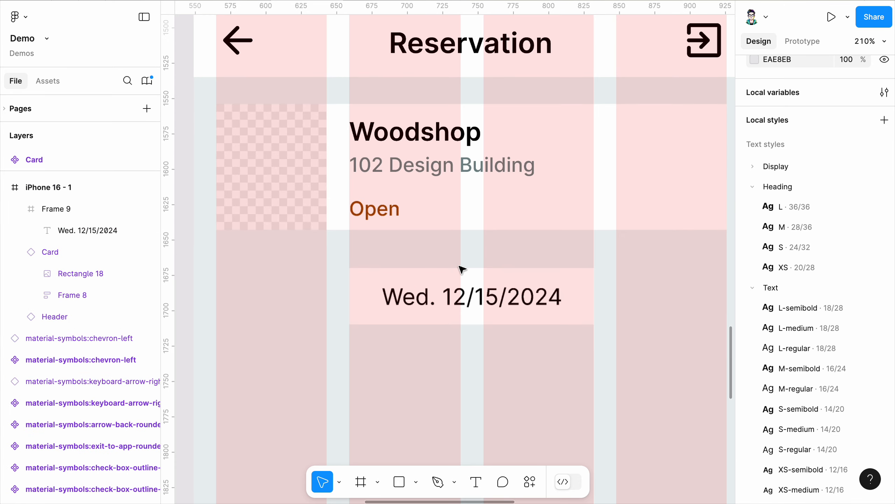
pyautogui.scroll(-4, 417, 277)
pyautogui.moveTo(633, 212); pyautogui.dragTo(340, 288)
pyautogui.moveTo(671, 206); pyautogui.dragTo(550, 291)
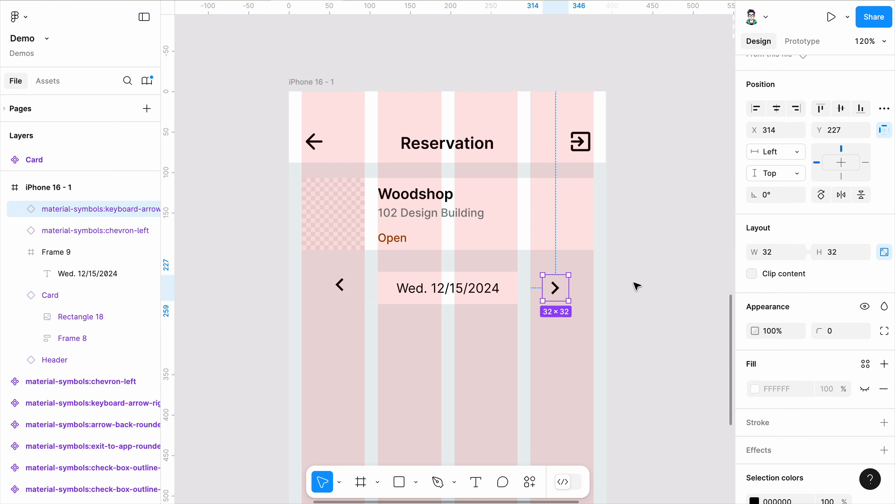
# - Combine both chevrons and the date frame into a horizontal auto layout with Auto spacing between items
pyautogui.click(340, 285)
pyautogui.keyDown('shift'); pyautogui.click(441, 296); pyautogui.keyUp('shift')
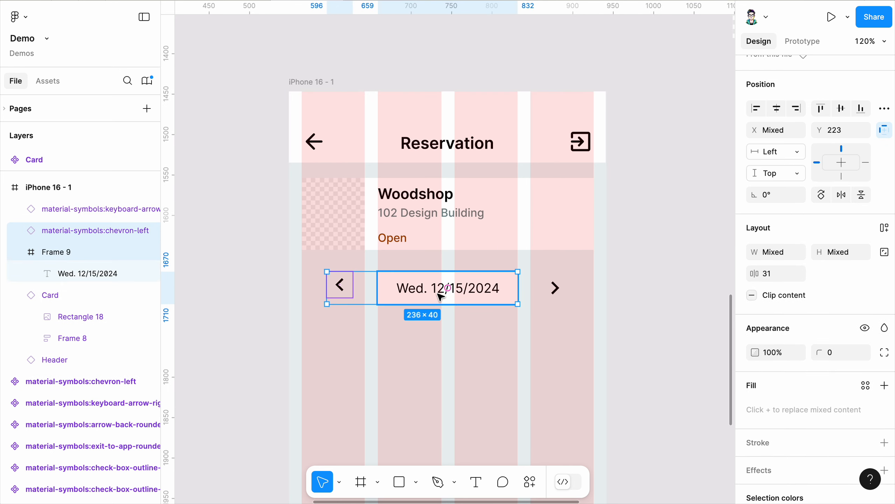
pyautogui.keyDown('shift'); pyautogui.click(555, 287); pyautogui.keyUp('shift')
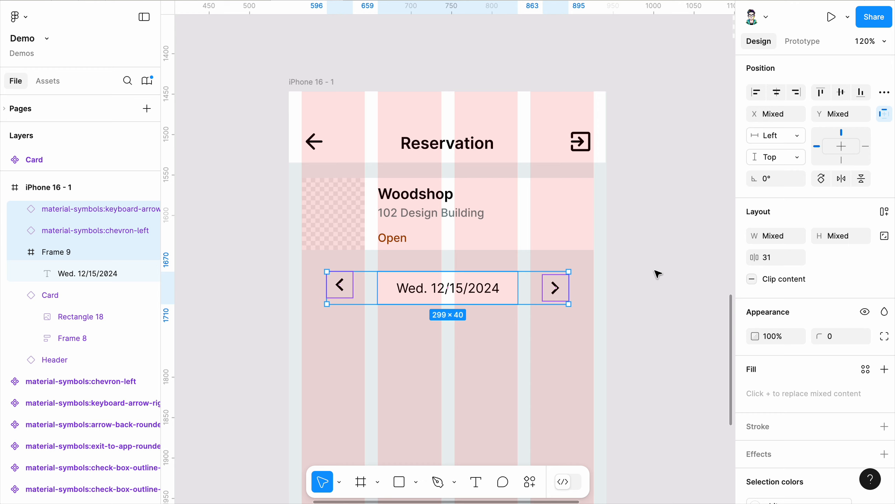
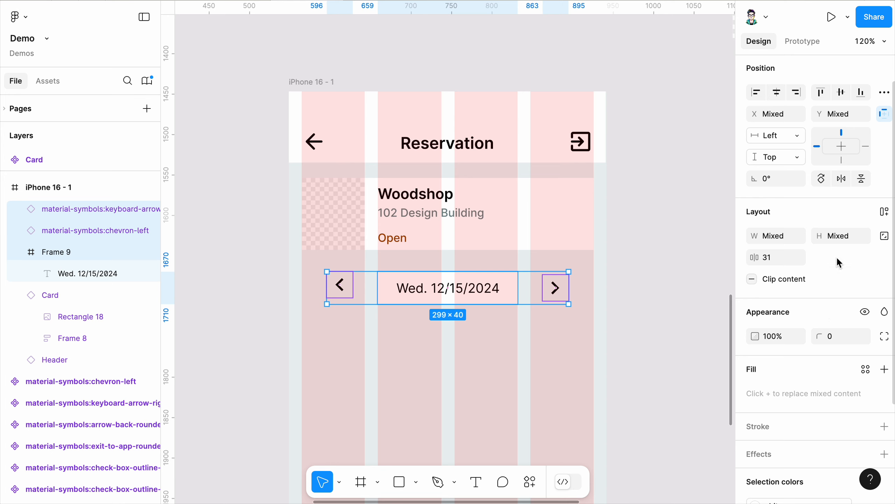
pyautogui.click(885, 215)
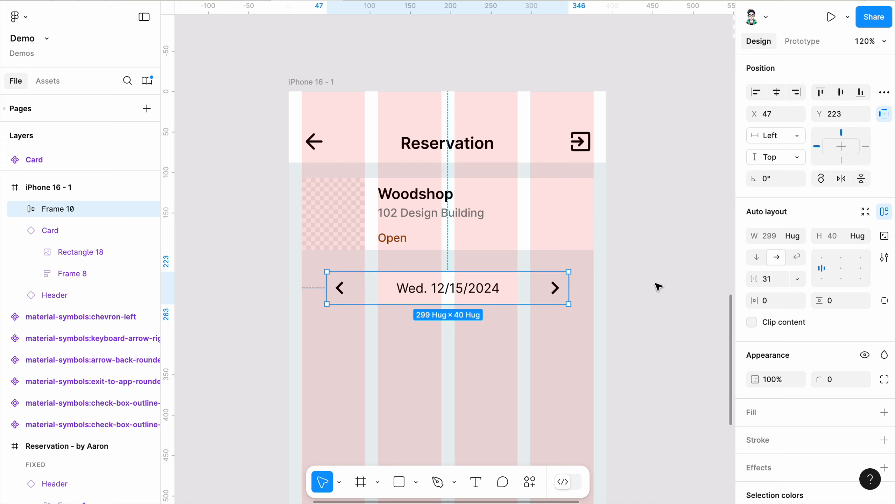
pyautogui.doubleClick(841, 271)
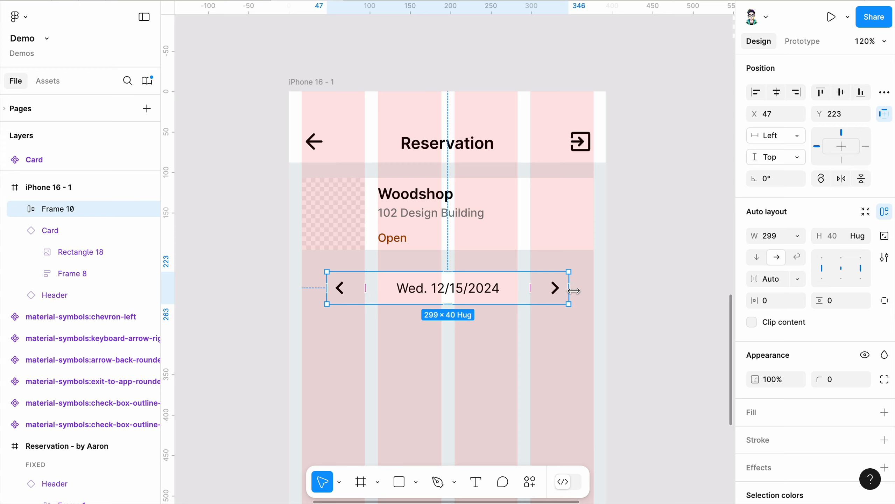
# - Try stretching the date row across all four grid columns, to X 16 and width 361
pyautogui.moveTo(574, 291); pyautogui.dragTo(586, 291)
pyautogui.moveTo(326, 294); pyautogui.dragTo(303, 295)
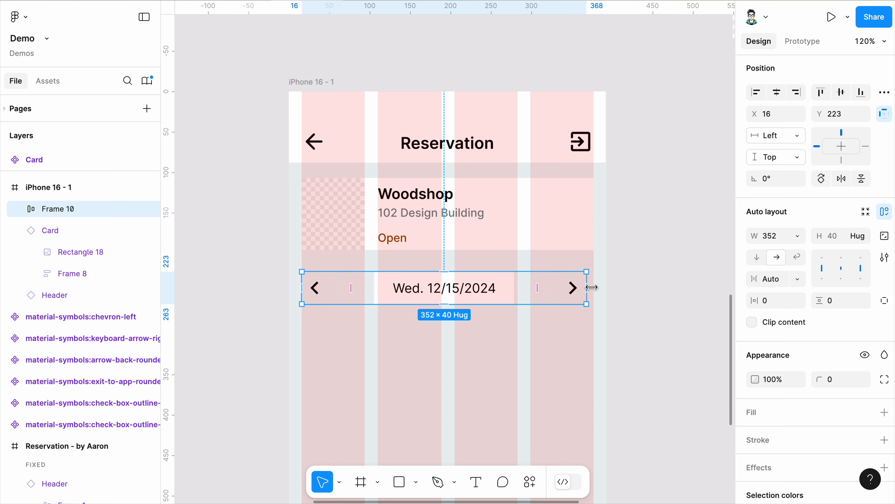
pyautogui.moveTo(591, 287); pyautogui.dragTo(593, 288)
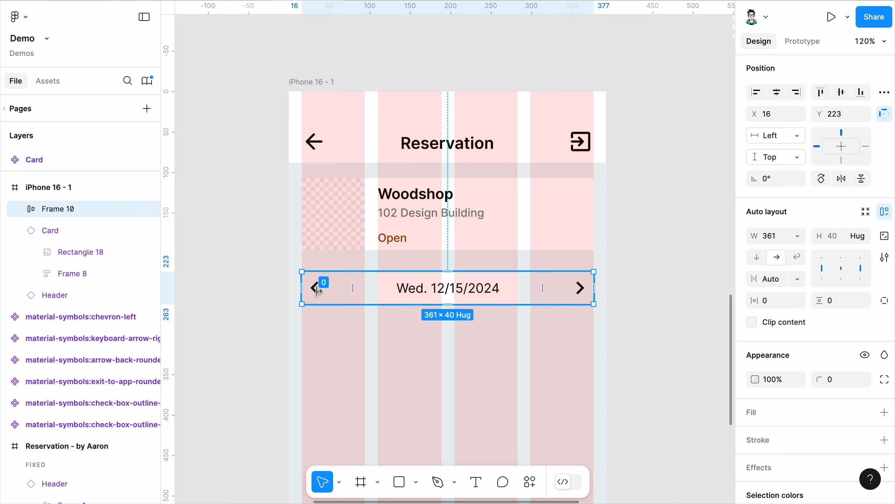
pyautogui.scroll(5, 349, 287)
pyautogui.scroll(-6, 349, 287)
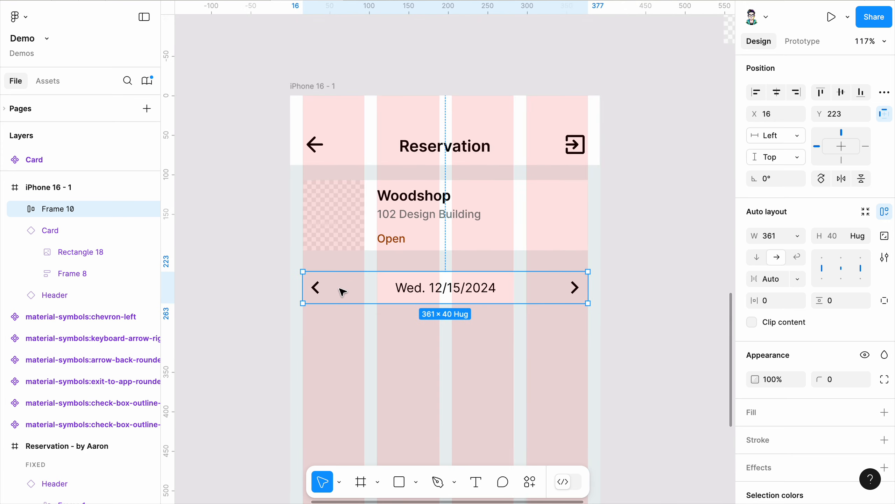
# - Undo the three width changes on the date row
pyautogui.hotkey('ctrl', 'z')
pyautogui.hotkey('ctrl', 'z')
pyautogui.hotkey('ctrl', 'z')
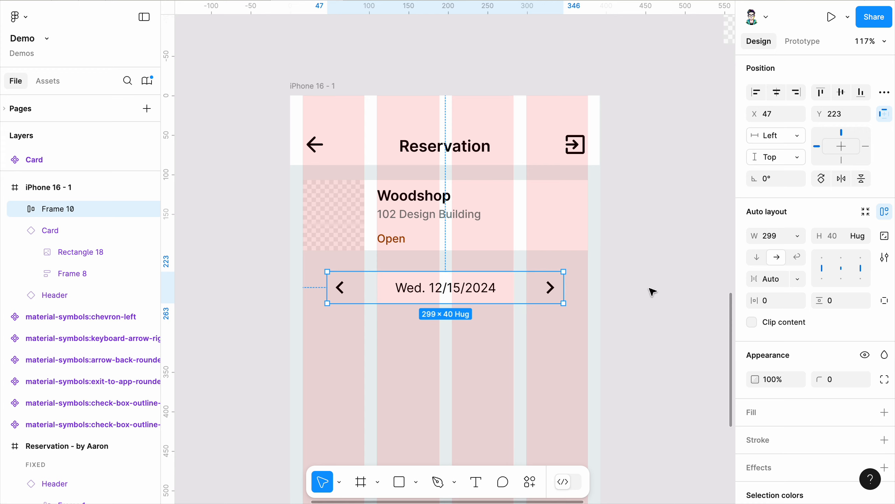
# - Move the date row up to Y 220 beneath the Woodshop card
pyautogui.click(654, 265)
pyautogui.scroll(-2, 654, 263)
pyautogui.scroll(5, 549, 253)
pyautogui.click(491, 319)
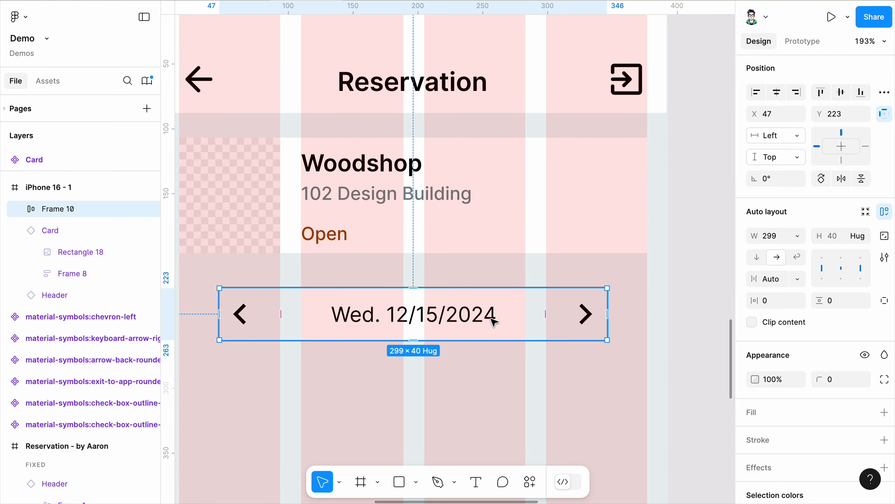
pyautogui.press('Up')
pyautogui.press('Up')
pyautogui.press('Up')
# - Widen the date row to span all four grid columns, at X 16 and width 361
pyautogui.scroll(-3, 650, 286)
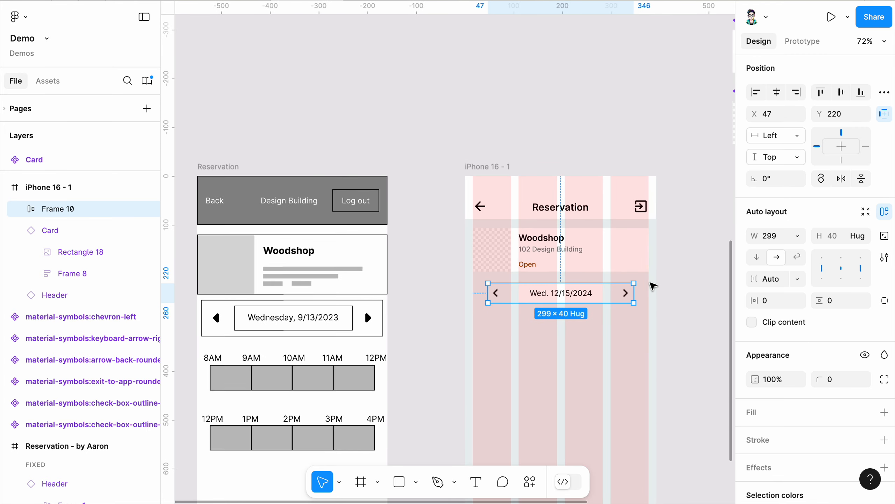
pyautogui.scroll(4, 653, 286)
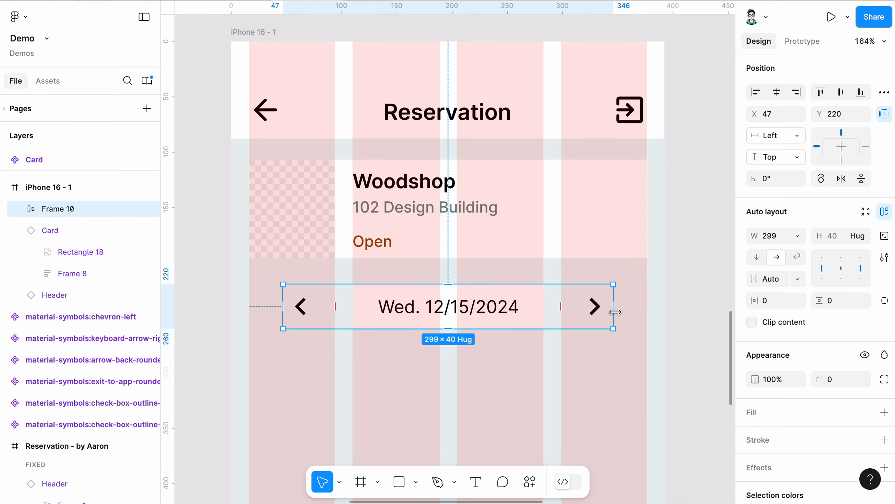
pyautogui.moveTo(613, 307); pyautogui.dragTo(647, 308)
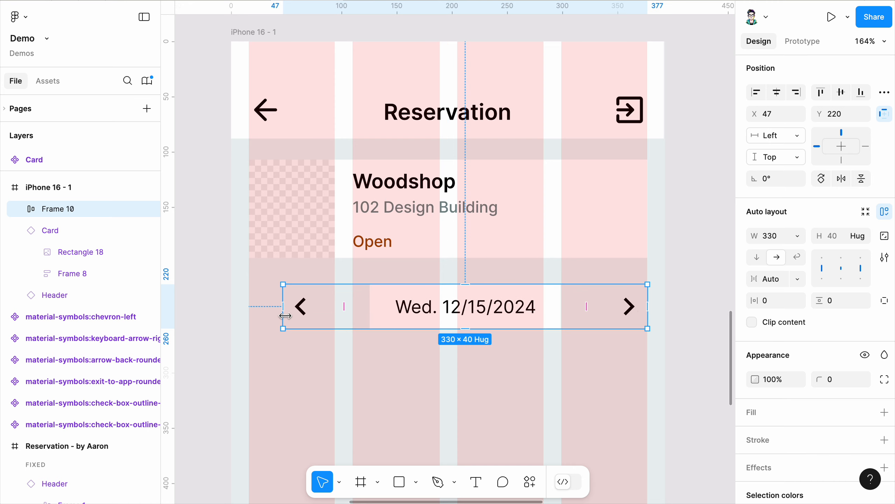
pyautogui.moveTo(283, 307); pyautogui.dragTo(248, 307)
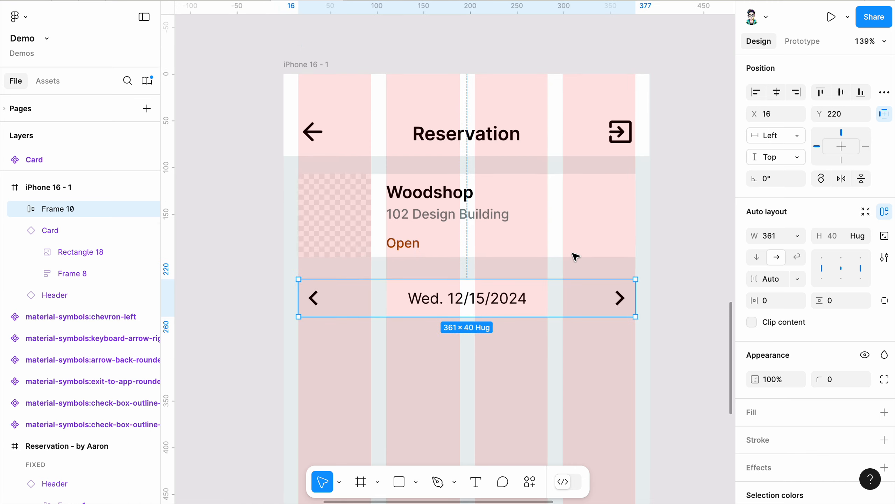
pyautogui.click(703, 276)
# - Turn the date row into a component and move it out of the phone frame, directly below the Card main component
pyautogui.scroll(-5, 593, 210)
pyautogui.scroll(5, 576, 289)
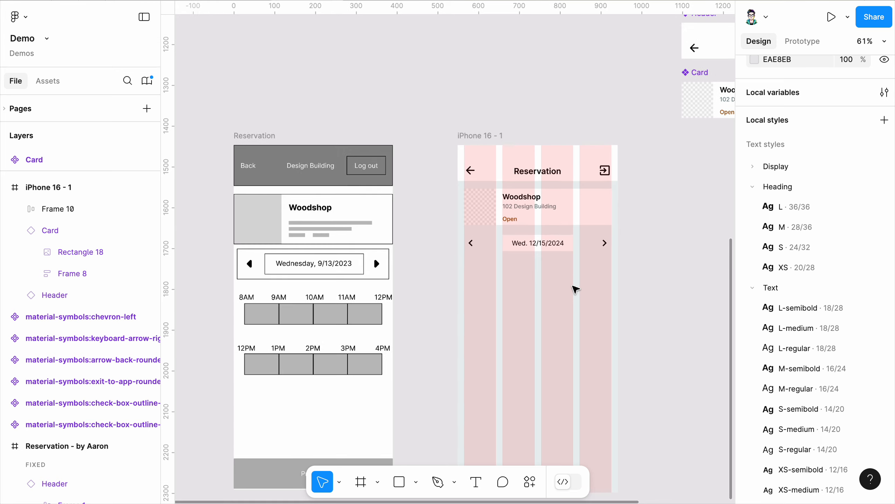
pyautogui.scroll(-5, 490, 237)
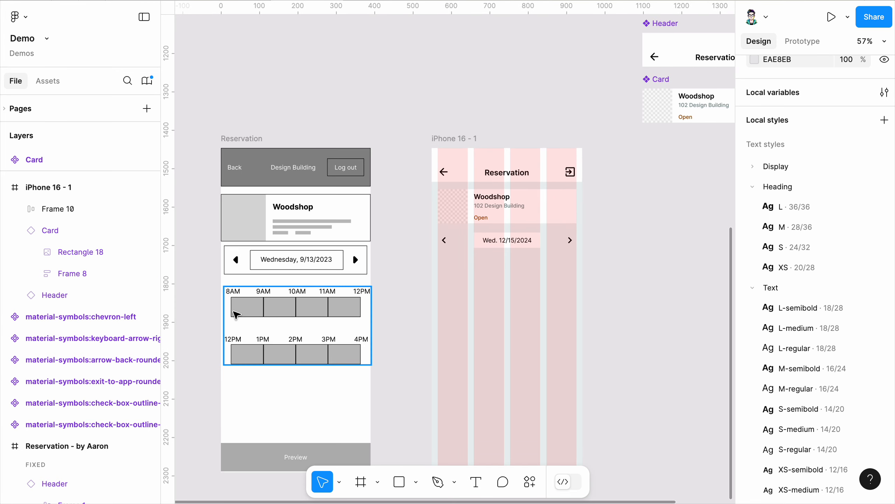
pyautogui.click(484, 244)
pyautogui.scroll(1, 569, 222)
pyautogui.scroll(5, 569, 221)
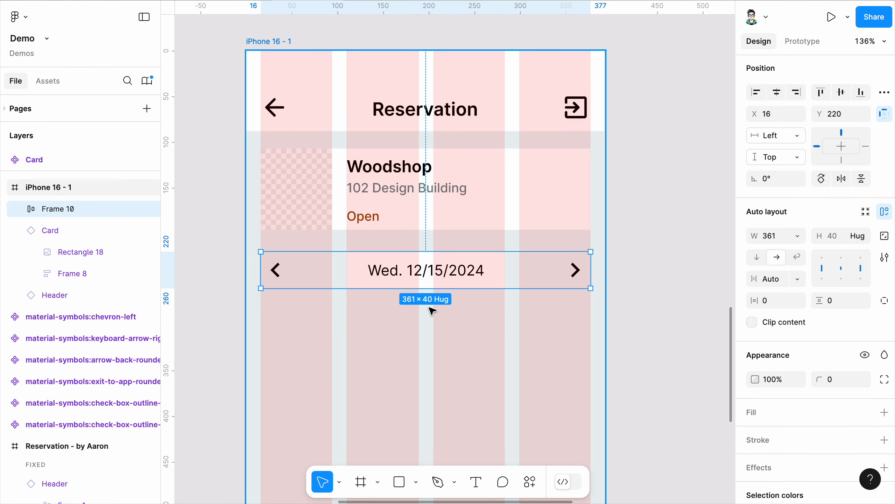
pyautogui.scroll(-4, 404, 339)
pyautogui.scroll(2, 427, 285)
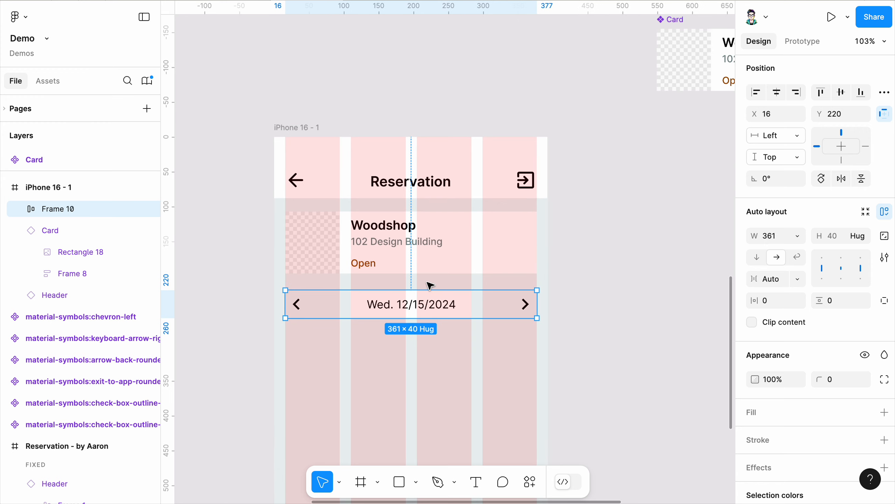
pyautogui.scroll(4, 781, 189)
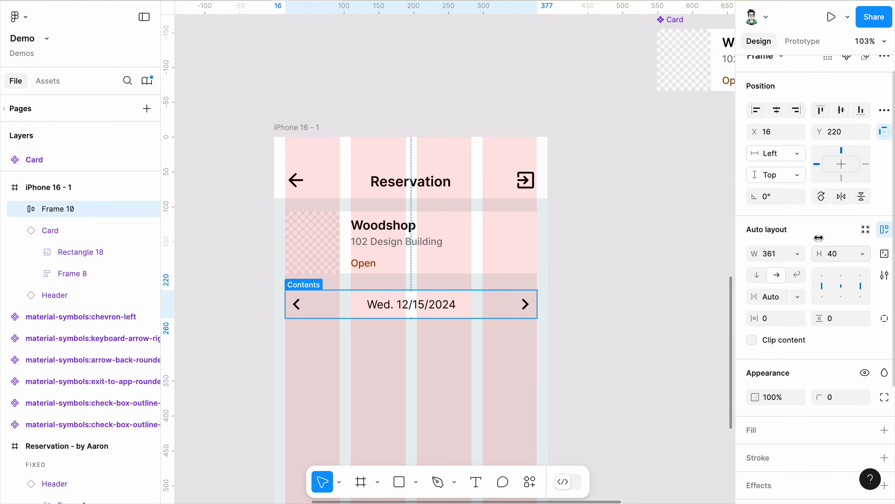
pyautogui.click(848, 72)
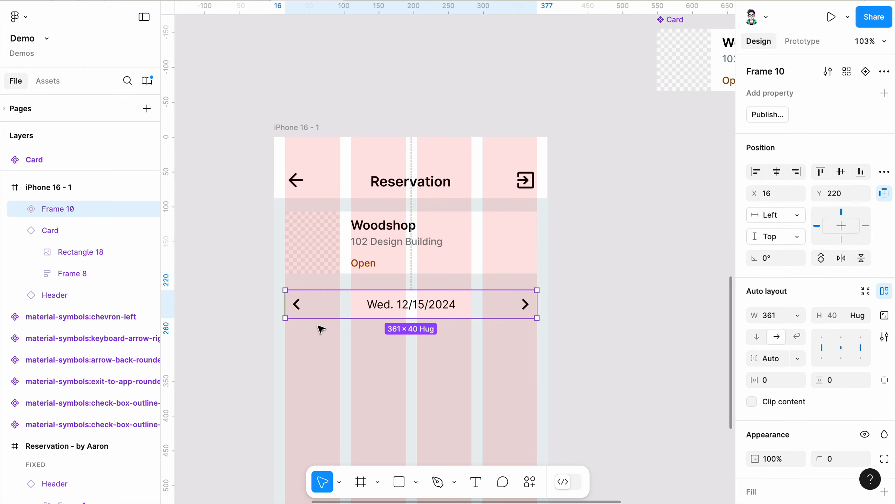
pyautogui.scroll(-3, 319, 326)
pyautogui.moveTo(413, 322); pyautogui.dragTo(593, 208)
# - Rename the date row component as Date Picker
pyautogui.doubleClick(567, 192)
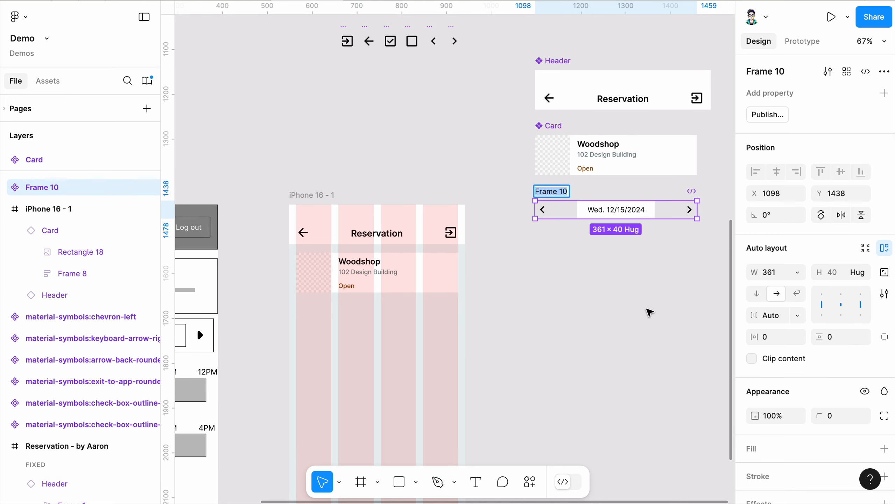
pyautogui.write('Date P')
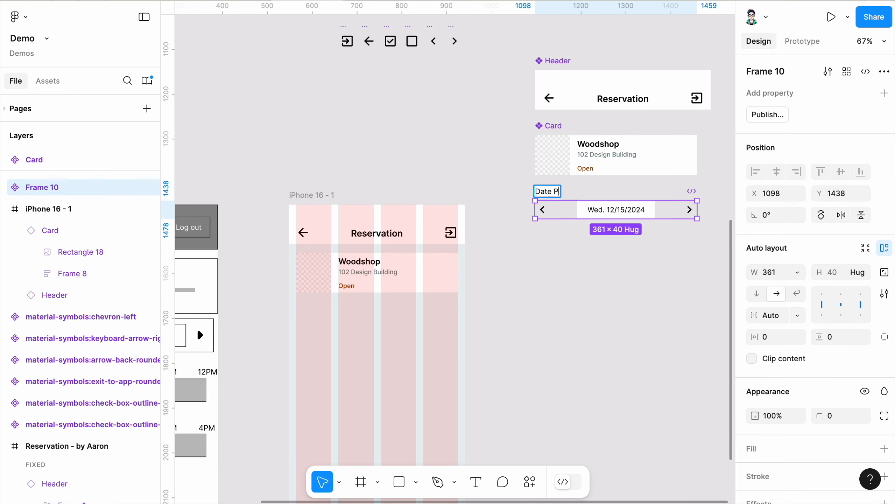
pyautogui.write('icker')
pyautogui.press('Return')
pyautogui.click(624, 348)
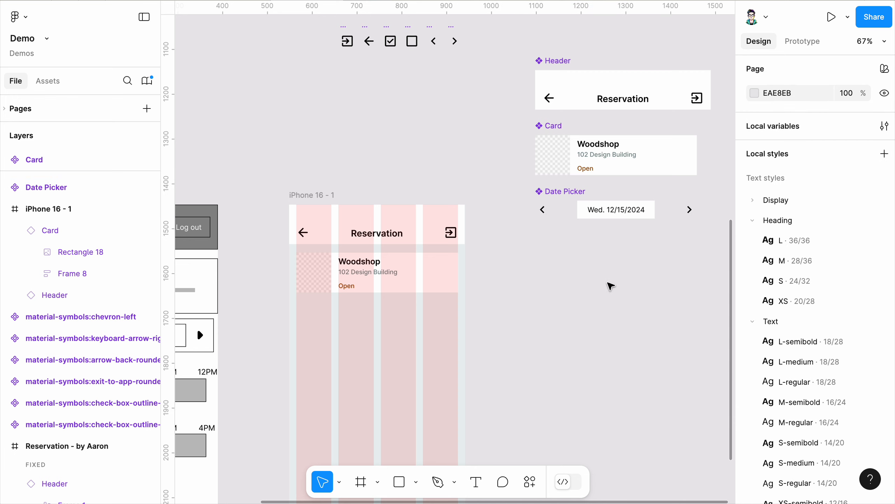
# - Place an instance of the Date Picker component in the iPhone 16 frame, below the Woodshop card and aligned with the grid columns
pyautogui.click(614, 211)
pyautogui.moveTo(613, 211); pyautogui.dragTo(442, 315)
pyautogui.scroll(5, 389, 325)
pyautogui.click(601, 271)
pyautogui.click(453, 322)
pyautogui.click(663, 226)
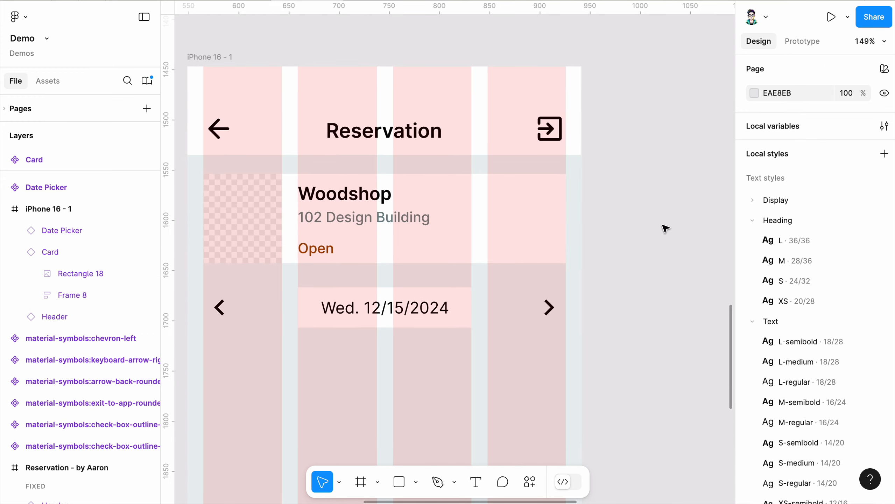
pyautogui.scroll(-5, 665, 228)
pyautogui.scroll(1, 669, 309)
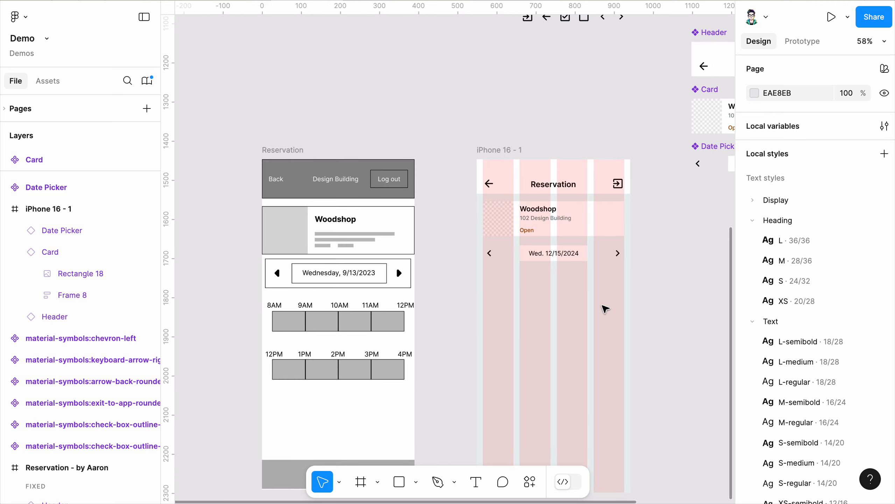
pyautogui.moveTo(647, 306); pyautogui.dragTo(594, 303)
pyautogui.scroll(5, 467, 295)
pyautogui.scroll(5, 467, 295)
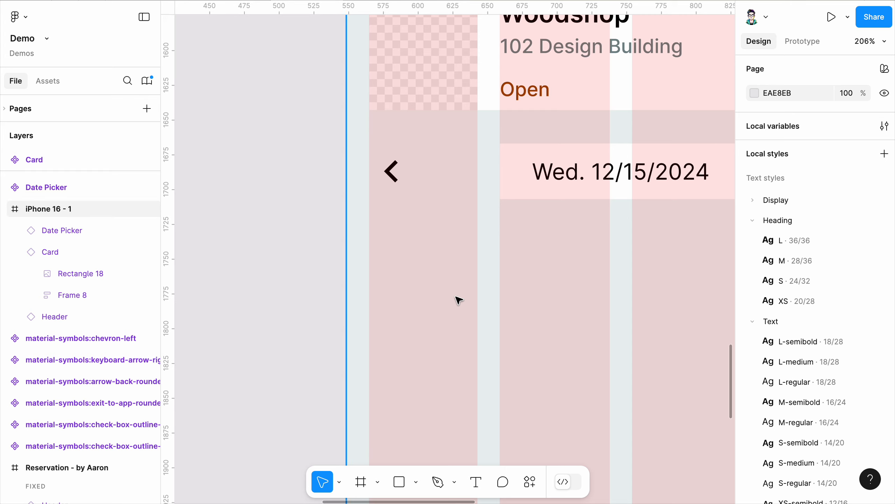
pyautogui.scroll(-6, 458, 300)
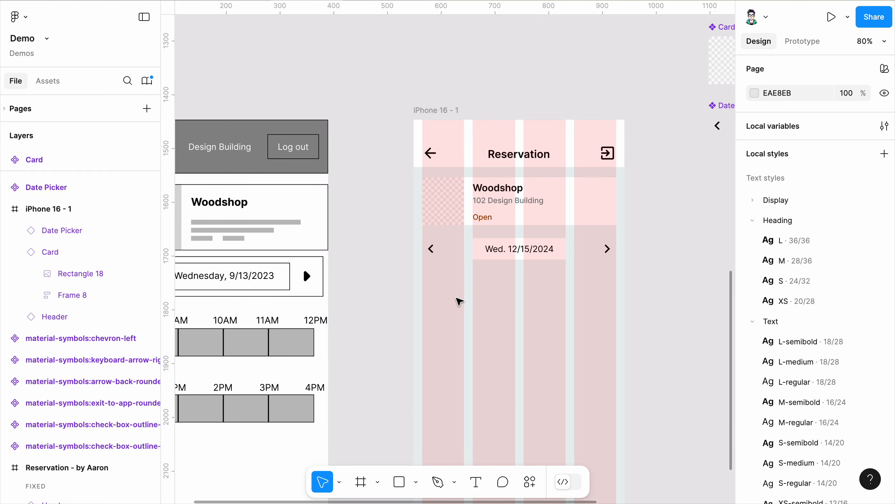
pyautogui.scroll(-5, 457, 299)
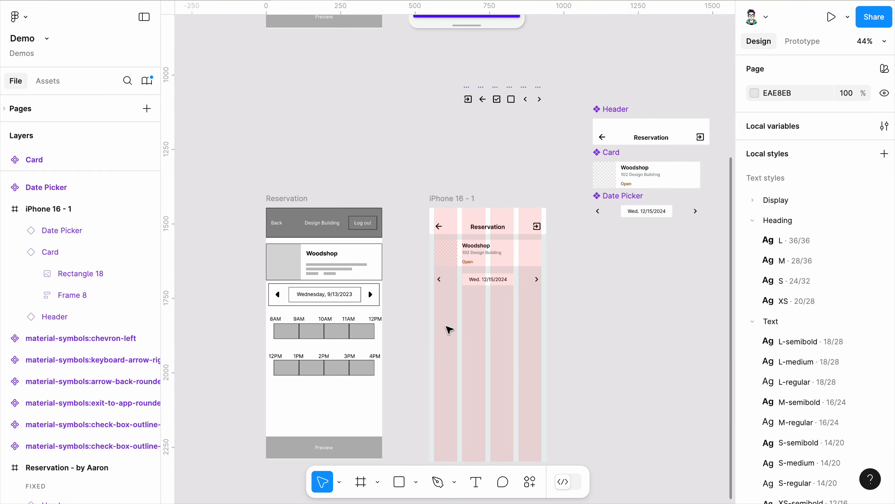
# - Examine the time-slot buttons in the finished reference design and the icon components available for them
pyautogui.scroll(2, 455, 70)
pyautogui.scroll(6, 456, 44)
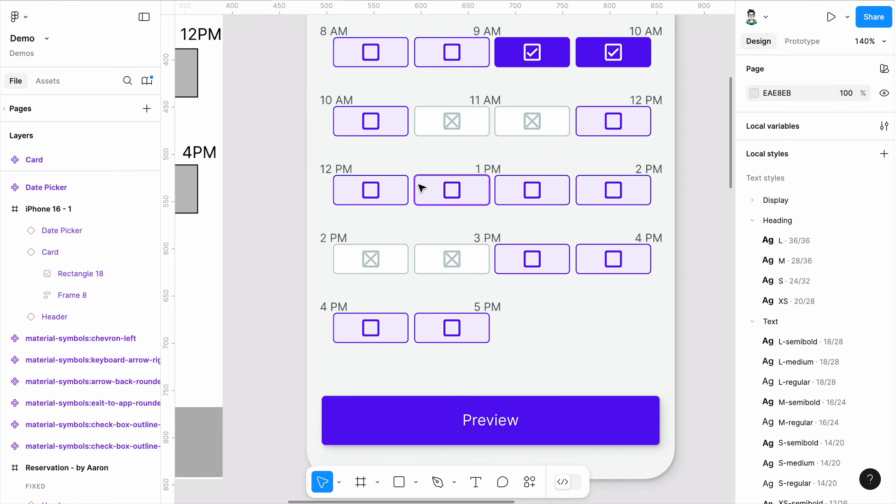
pyautogui.scroll(2, 493, 92)
pyautogui.scroll(-1, 503, 114)
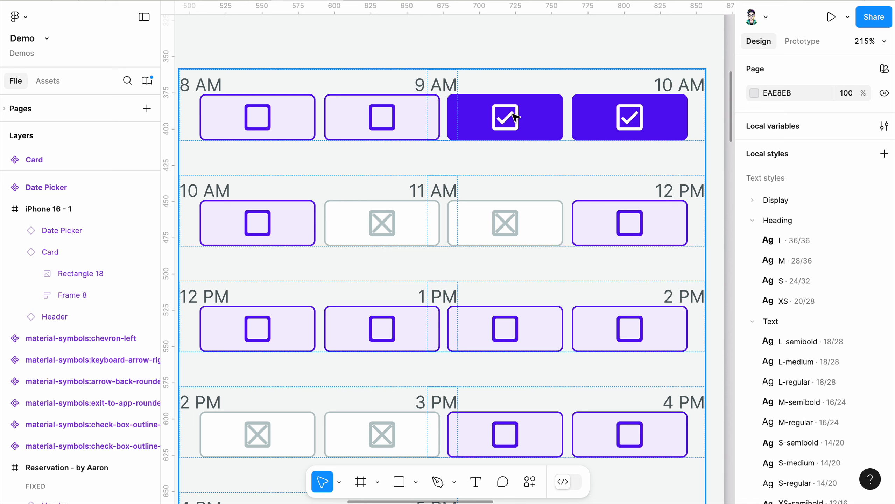
pyautogui.scroll(-10, 451, 137)
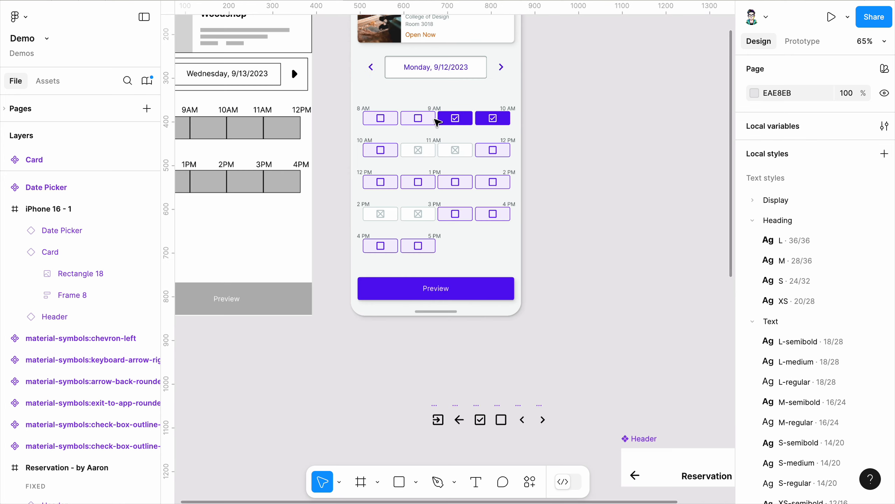
pyautogui.scroll(8, 474, 359)
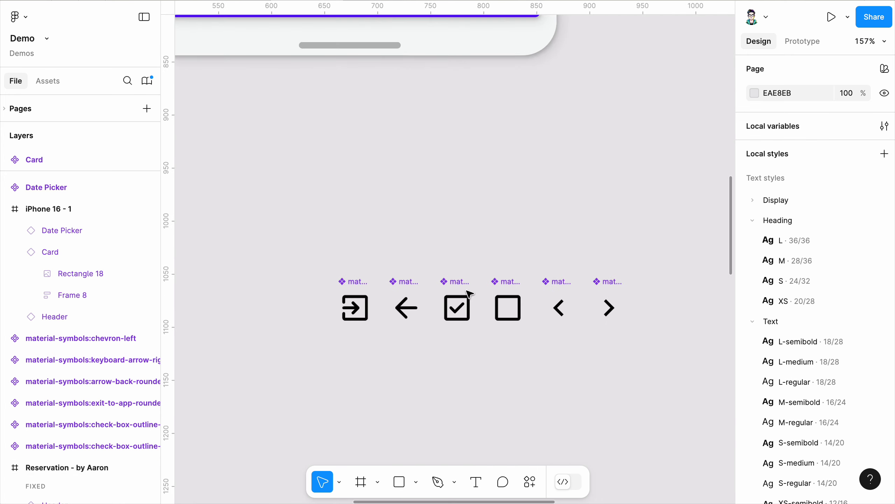
pyautogui.scroll(-8, 471, 294)
pyautogui.scroll(3, 465, 380)
pyautogui.scroll(-5, 452, 382)
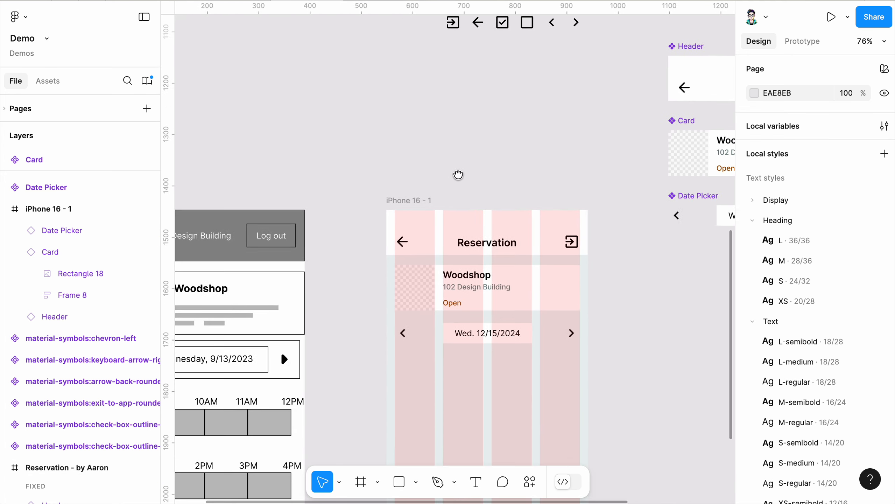
# - Draw a 78 × 36 frame across the first grid column of the iPhone 16 frame, below the Date Picker, at X 16
pyautogui.scroll(8, 435, 365)
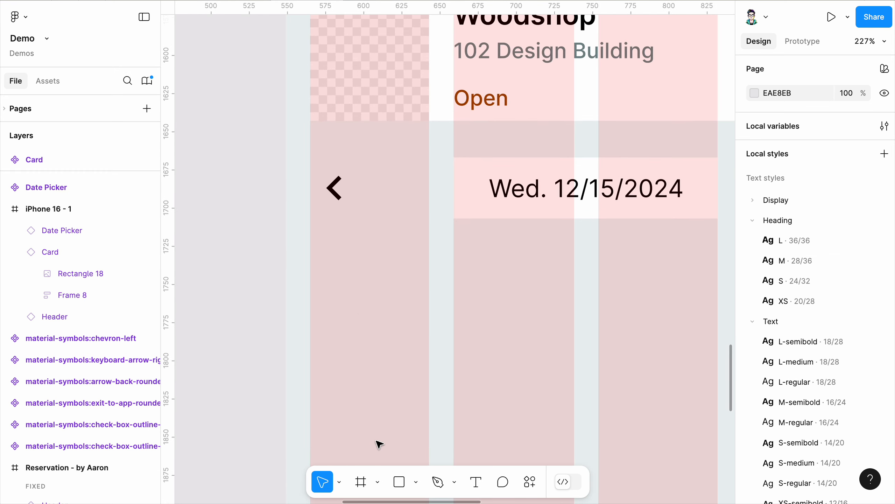
pyautogui.click(362, 482)
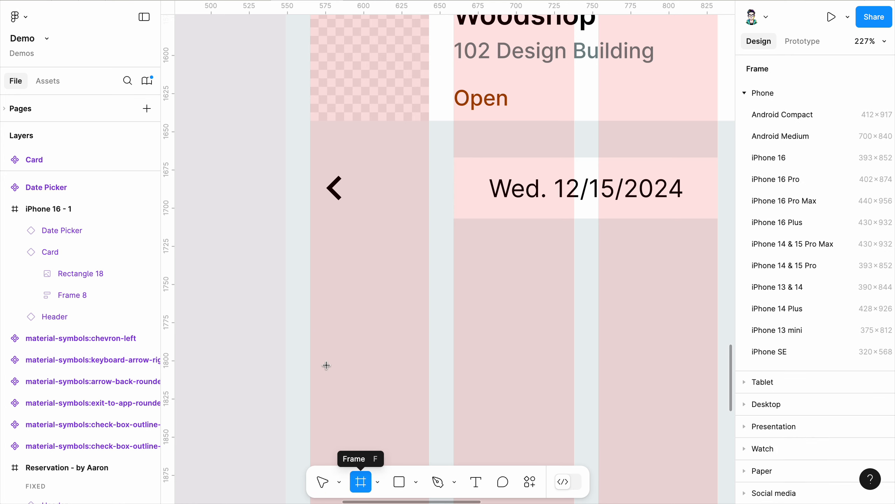
pyautogui.moveTo(311, 289); pyautogui.dragTo(428, 344)
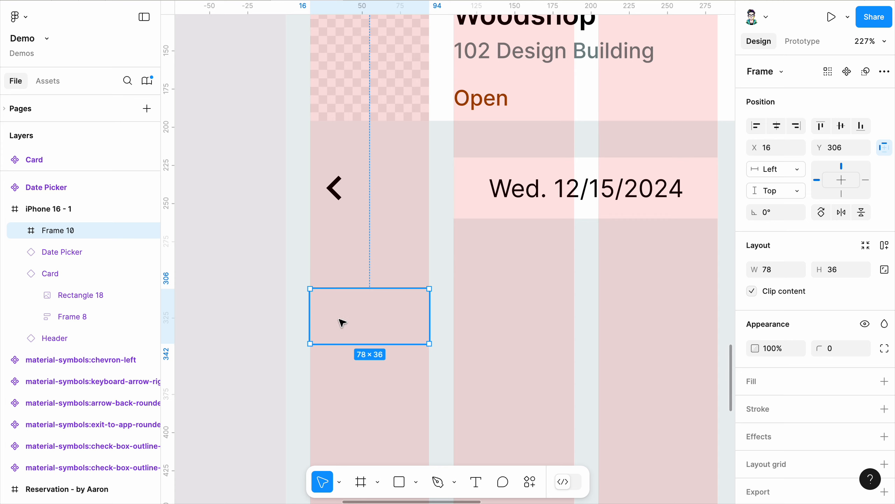
pyautogui.scroll(-3, 353, 389)
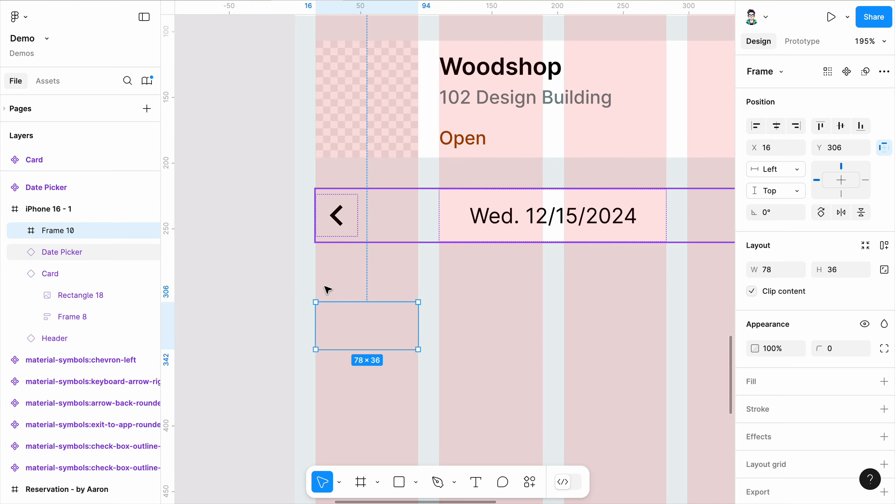
# - Copy the Date Picker's left chevron icon into the new 78 × 36 frame and swap it for the unchecked check-box icon
pyautogui.click(337, 229)
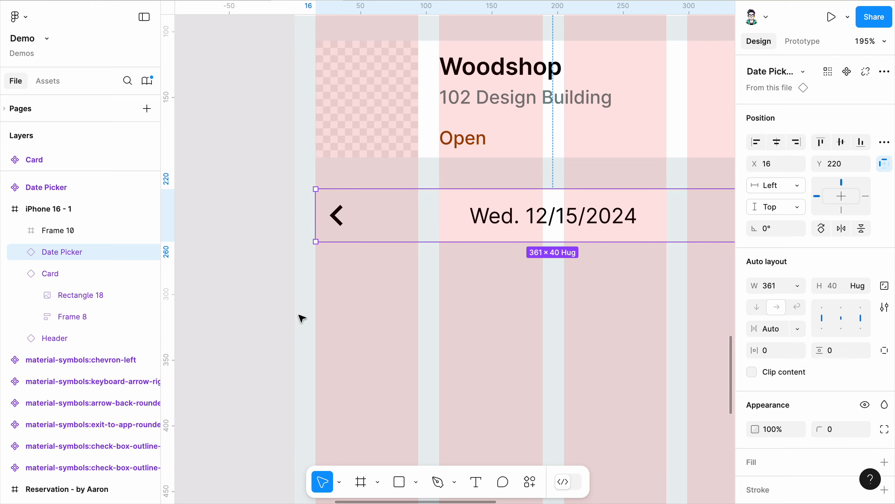
pyautogui.click(279, 278)
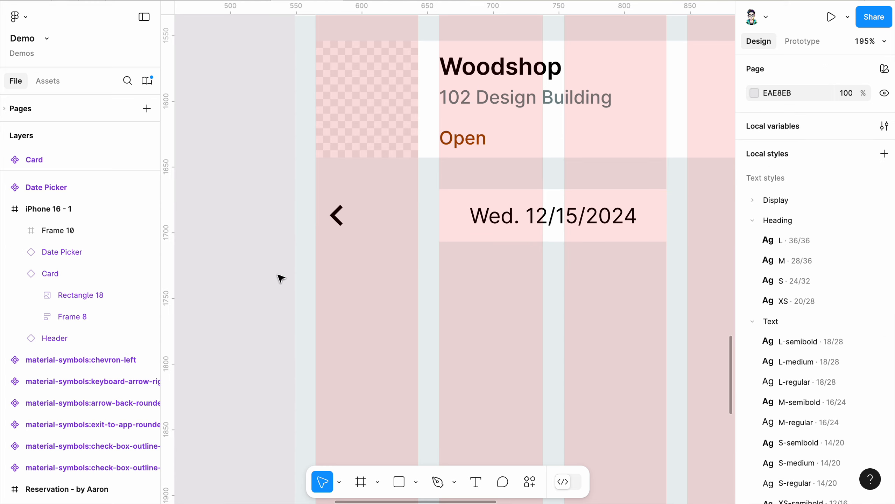
pyautogui.scroll(-5, 280, 278)
pyautogui.scroll(5, 262, 369)
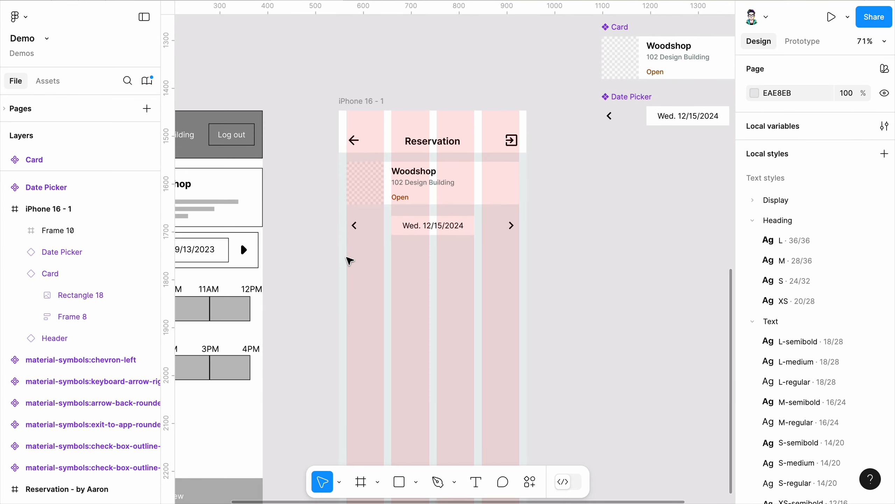
pyautogui.doubleClick(368, 172)
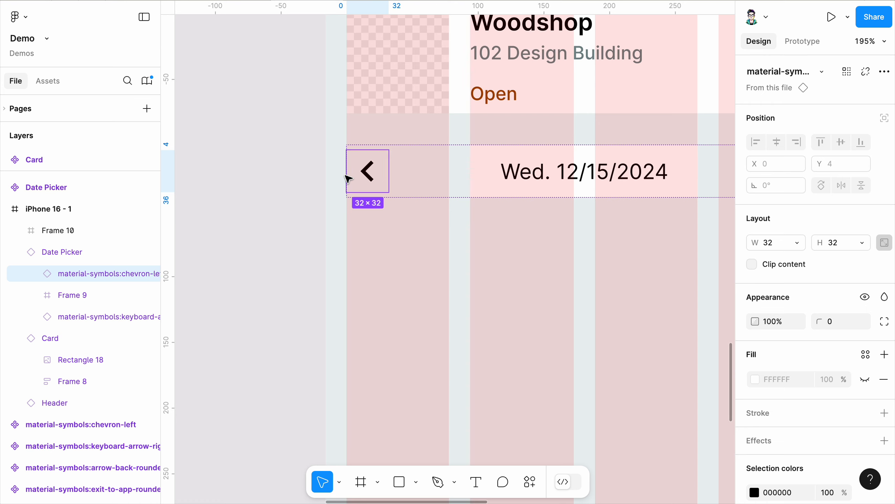
pyautogui.hotkey('ctrl', 'c')
pyautogui.click(379, 280)
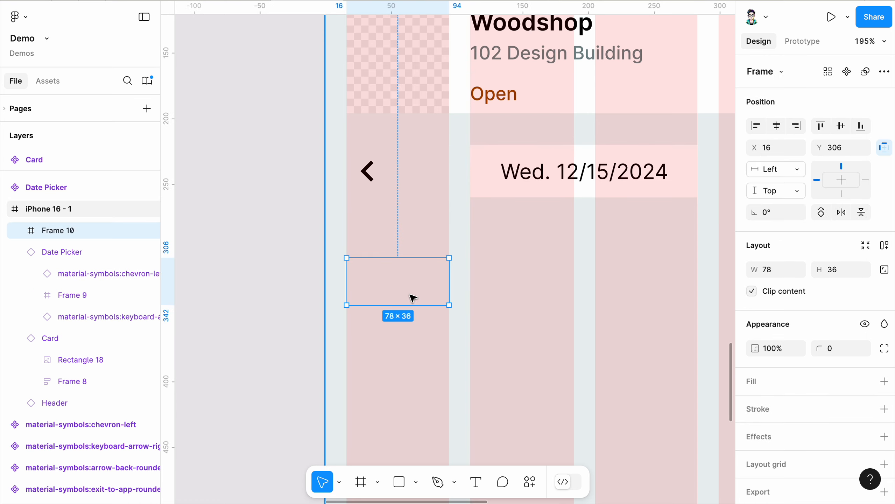
pyautogui.hotkey('ctrl', 'v')
pyautogui.scroll(2, 415, 288)
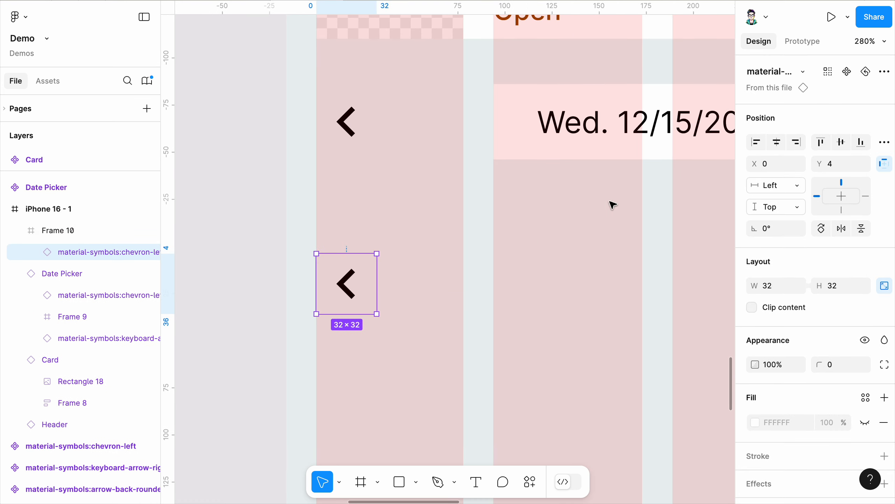
pyautogui.click(792, 73)
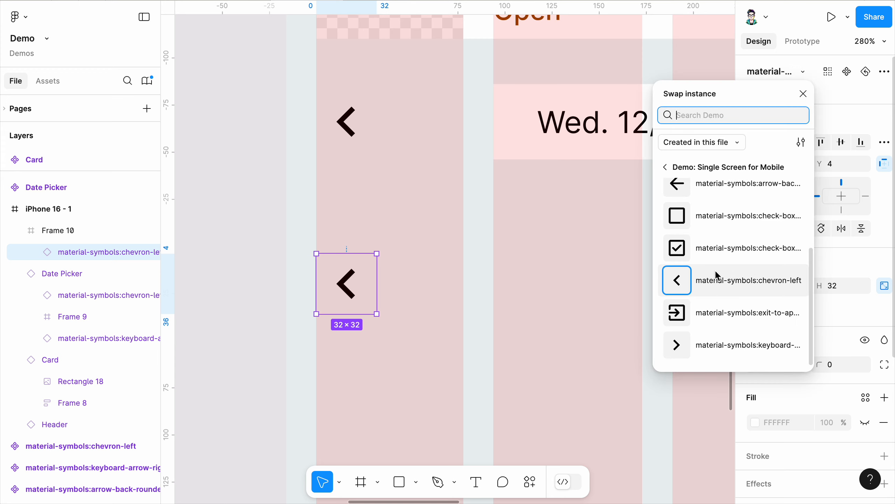
pyautogui.click(730, 216)
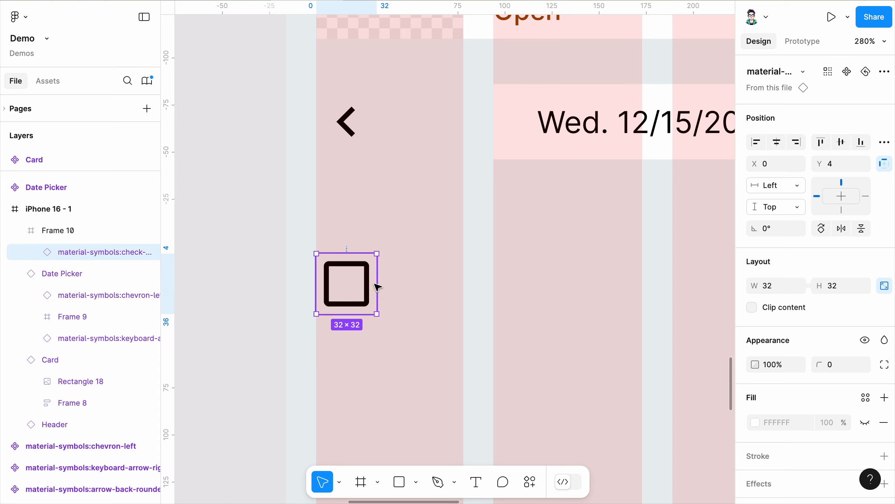
# - Center the check-box icon horizontally and vertically within the time-slot frame
pyautogui.moveTo(377, 287); pyautogui.dragTo(402, 285)
pyautogui.click(432, 282)
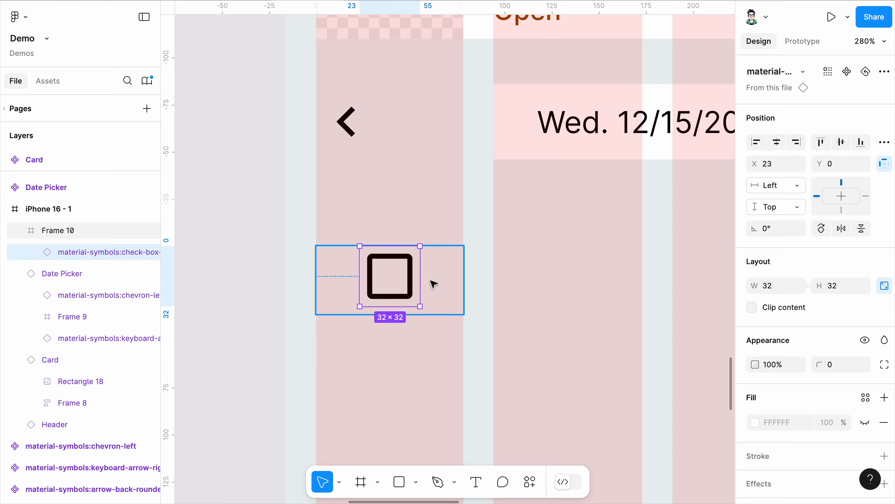
pyautogui.click(388, 286)
pyautogui.click(431, 278)
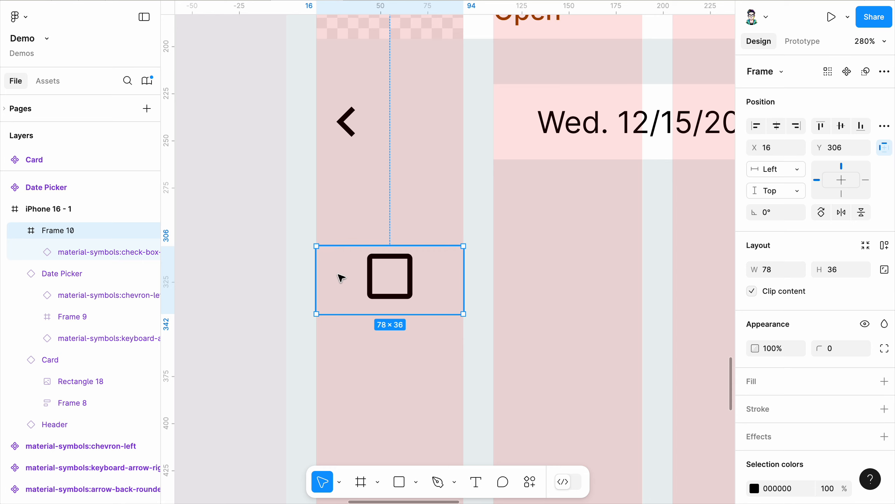
pyautogui.click(374, 275)
pyautogui.click(337, 269)
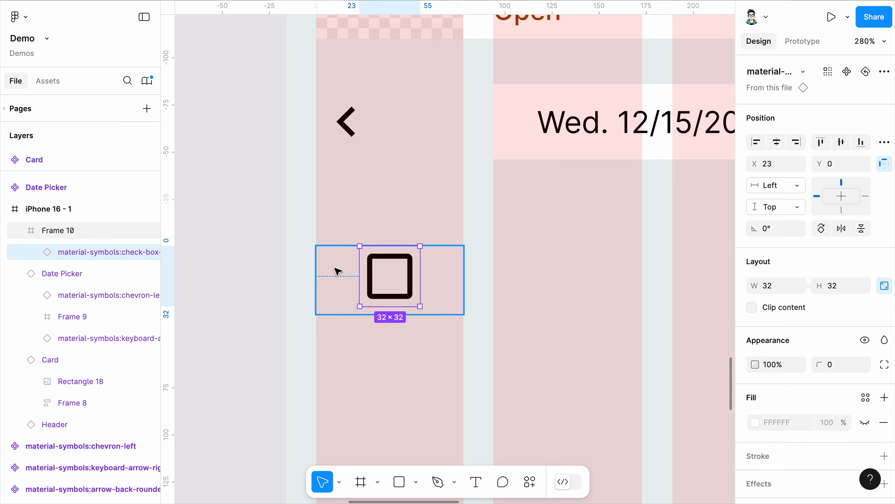
pyautogui.click(375, 281)
pyautogui.click(777, 143)
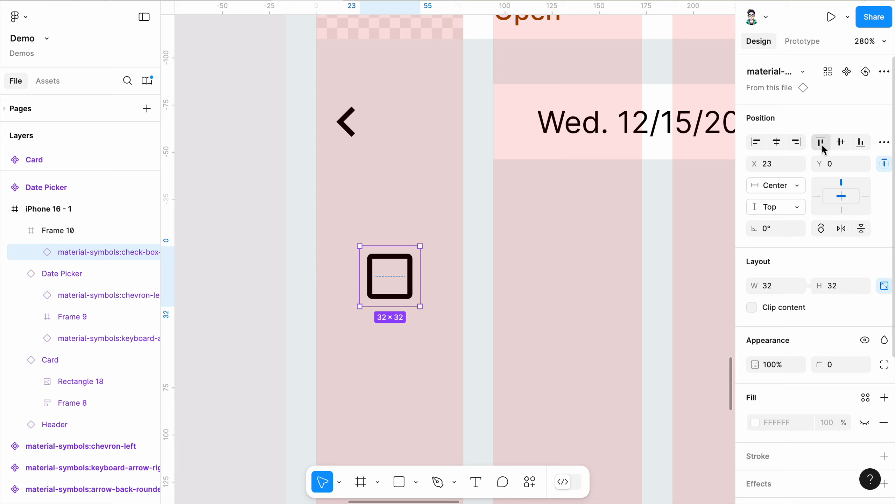
pyautogui.click(841, 143)
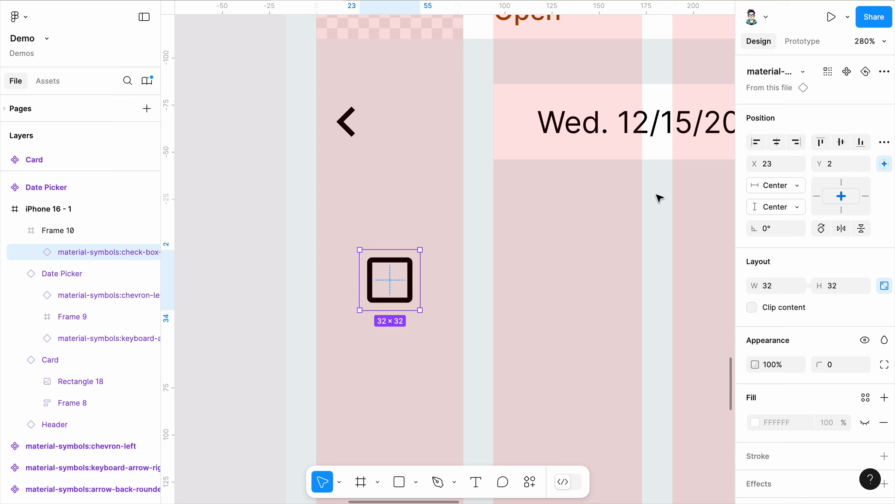
# - Fill the time-slot frame with the primary/000 color style
pyautogui.click(447, 274)
pyautogui.scroll(-1, 831, 333)
pyautogui.scroll(-2, 831, 333)
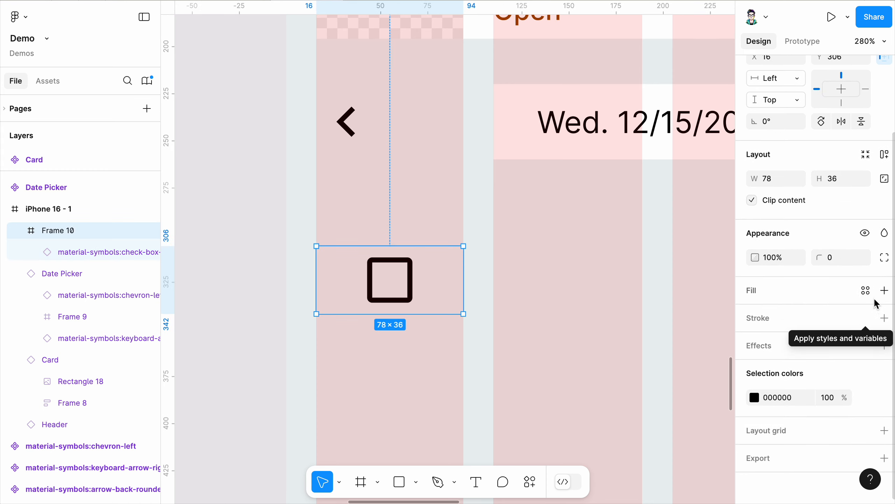
pyautogui.click(866, 290)
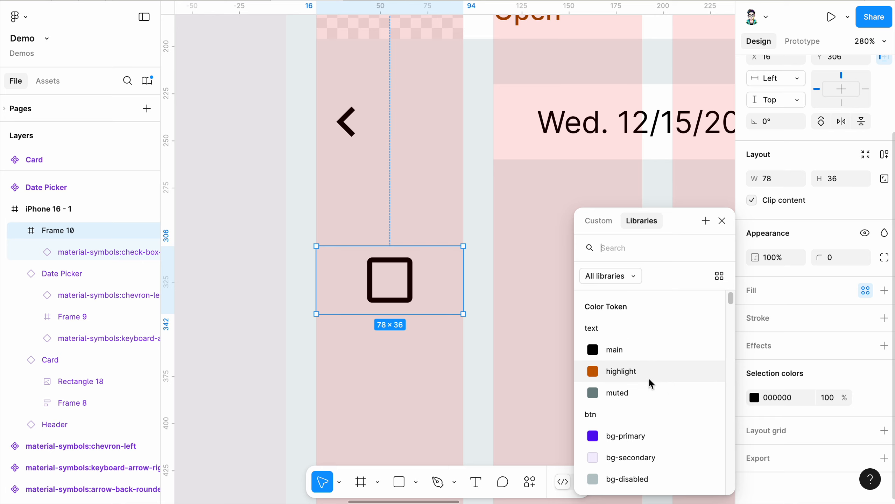
pyautogui.scroll(-10, 647, 378)
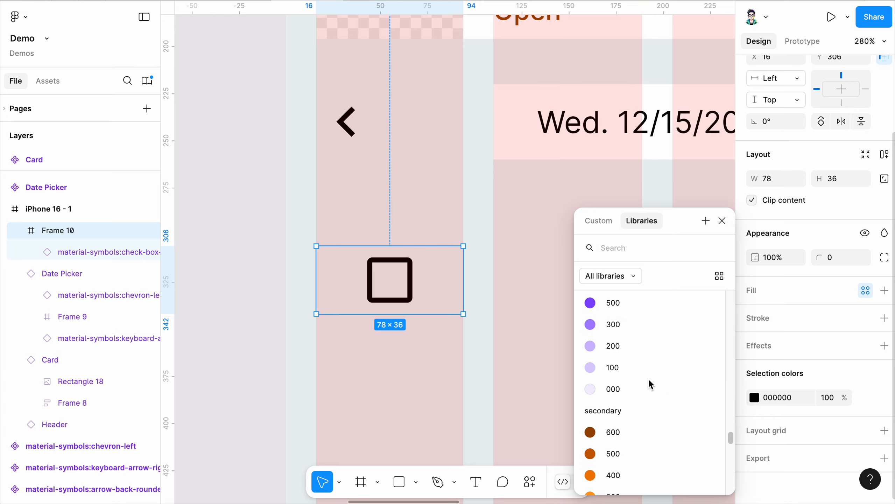
pyautogui.click(618, 390)
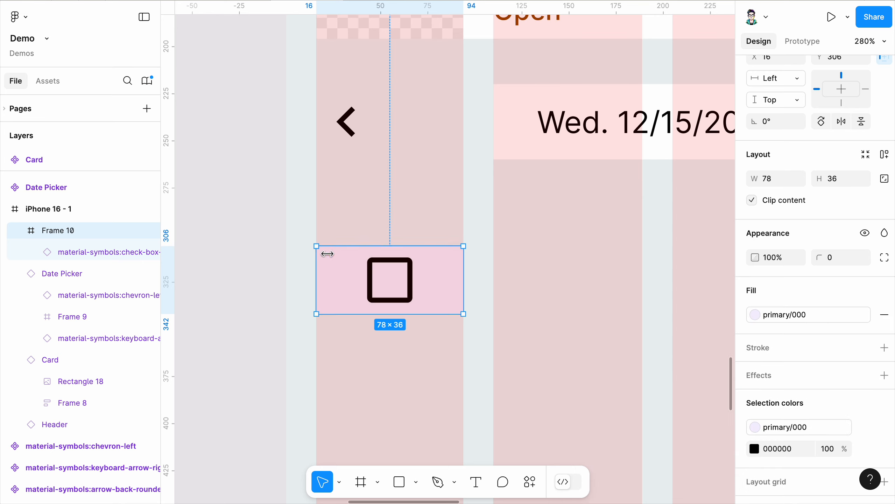
# - Give the time-slot frame an inside stroke in the primary/500 color style
pyautogui.scroll(-3, 811, 317)
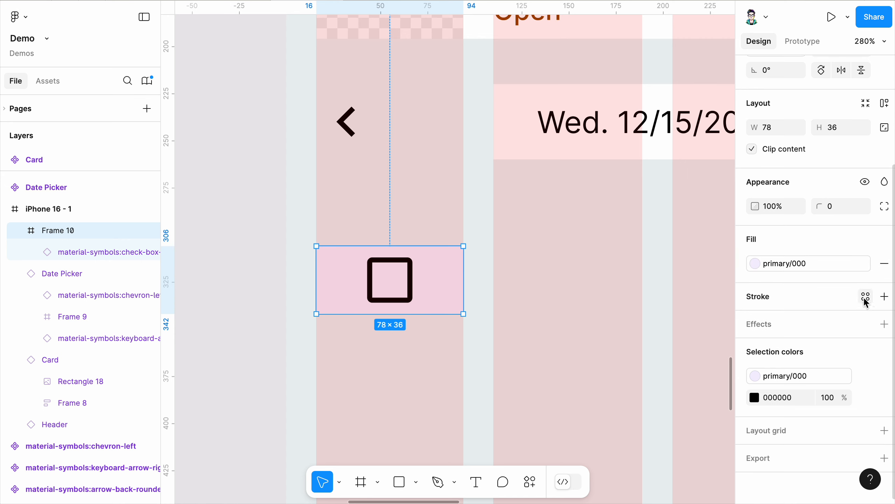
pyautogui.click(864, 296)
pyautogui.scroll(-5, 655, 372)
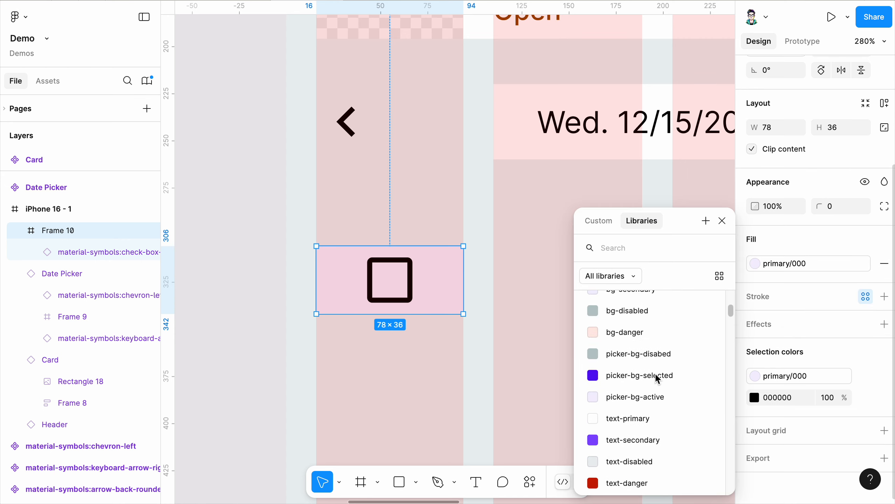
pyautogui.scroll(5, 655, 376)
pyautogui.click(628, 373)
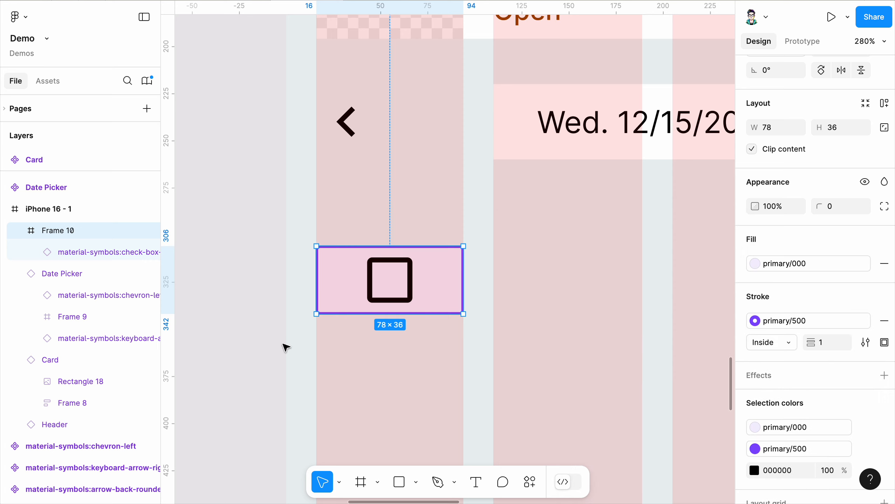
# - Recolor the check-box icon inside the time-slot frame with the primary/700 color style
pyautogui.doubleClick(410, 291)
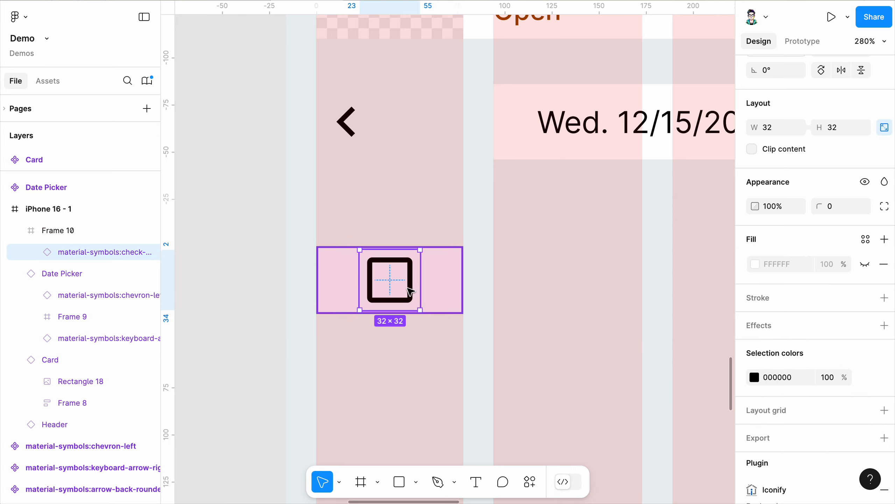
pyautogui.click(864, 377)
pyautogui.scroll(-15, 640, 437)
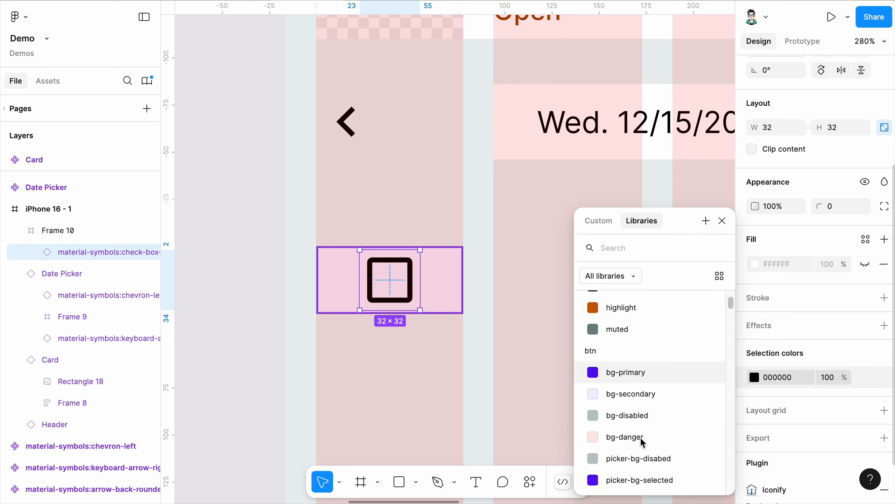
pyautogui.scroll(10, 640, 436)
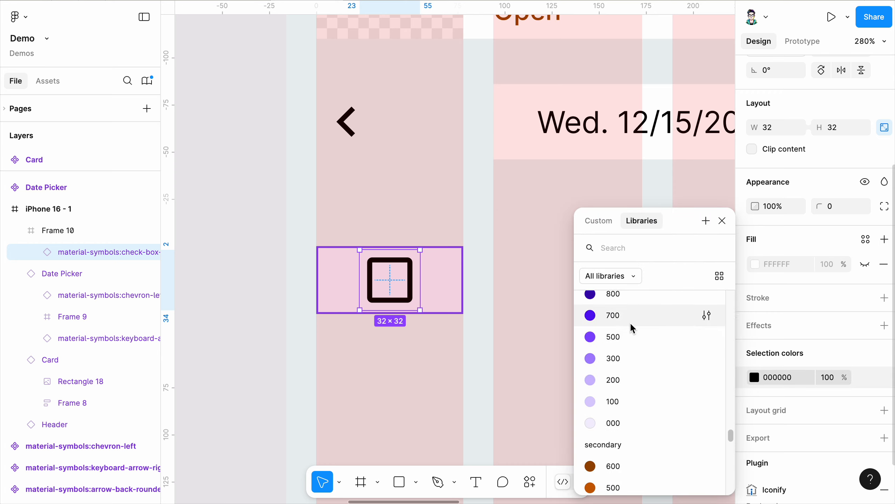
pyautogui.click(631, 317)
pyautogui.click(311, 332)
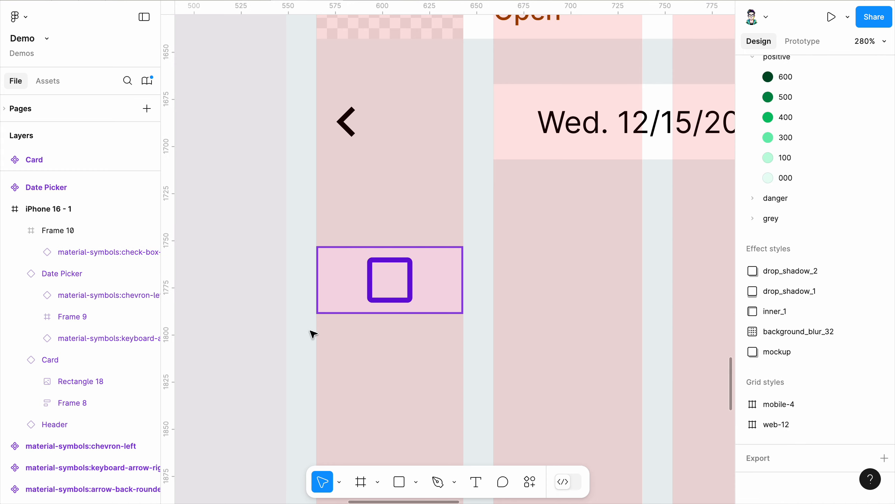
# - Set the time-slot frame's stroke weight to 2
pyautogui.scroll(-1, 320, 314)
pyautogui.click(340, 300)
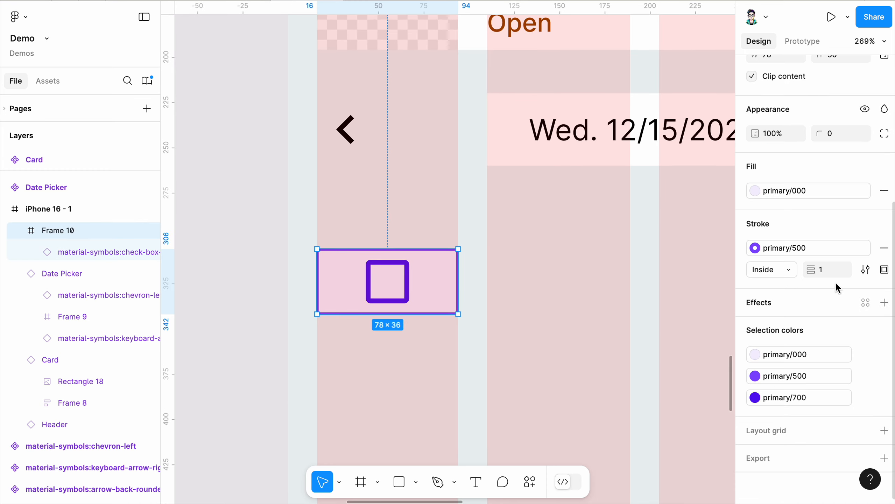
pyautogui.click(832, 272)
pyautogui.write('2')
pyautogui.press('Return')
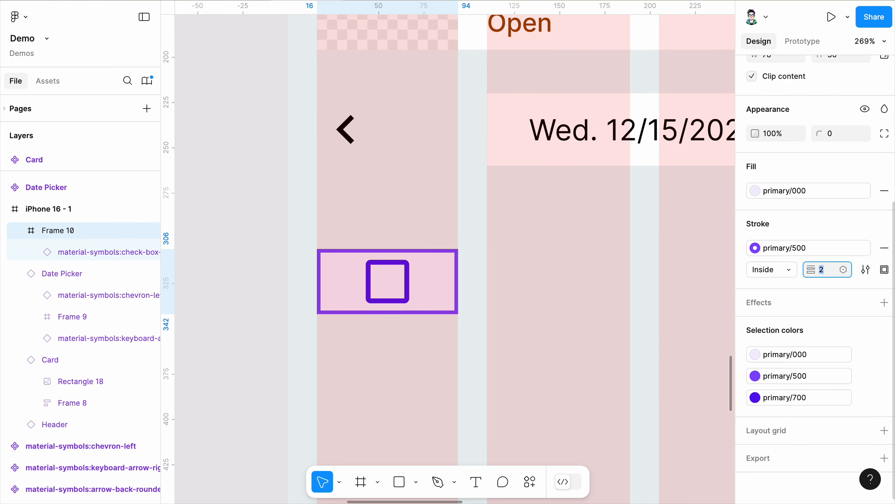
# - Turn the time-slot frame into a component and move it out of the iPhone frame, below the Date Picker component
pyautogui.click(282, 284)
pyautogui.scroll(-5, 280, 304)
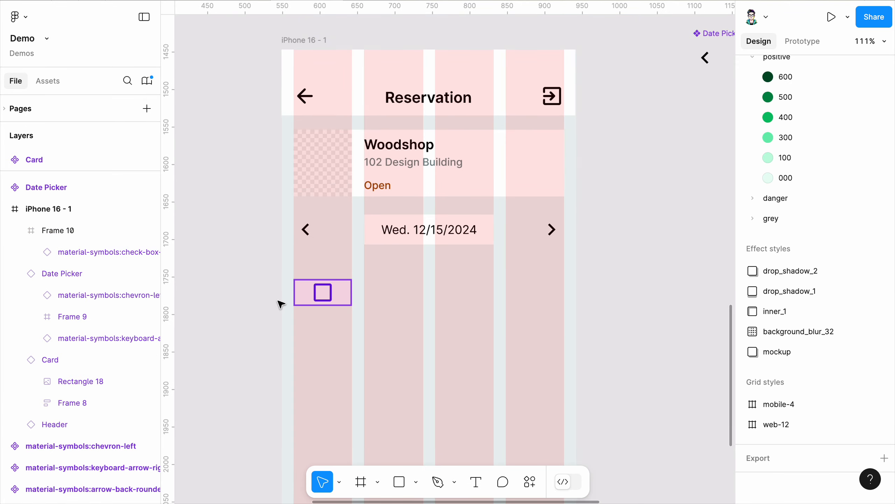
pyautogui.scroll(8, 280, 304)
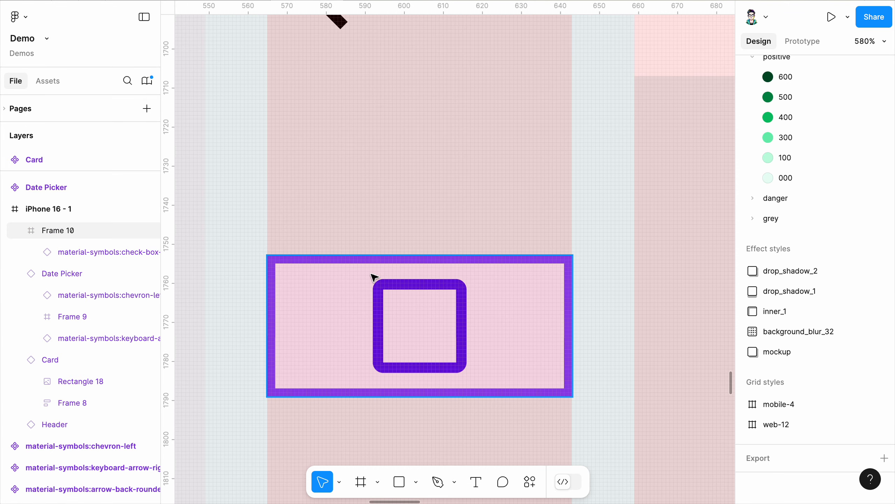
pyautogui.click(404, 306)
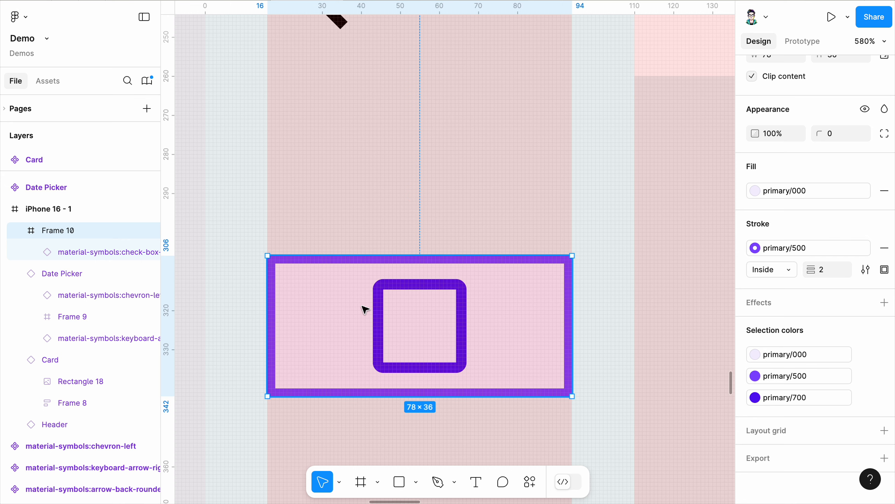
pyautogui.scroll(-4, 365, 309)
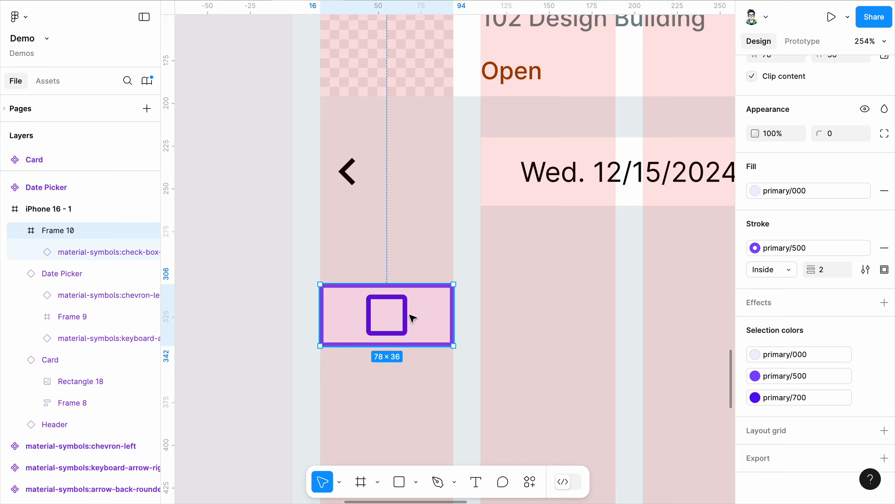
pyautogui.scroll(-2, 412, 317)
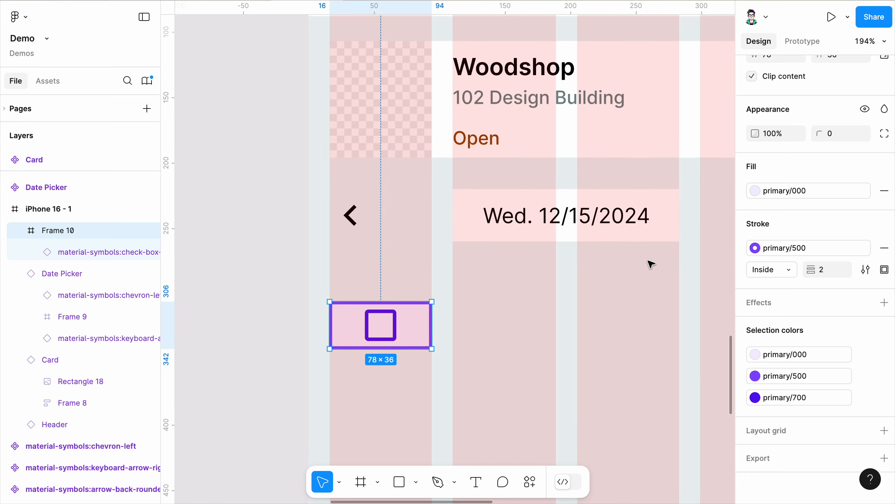
pyautogui.scroll(5, 760, 246)
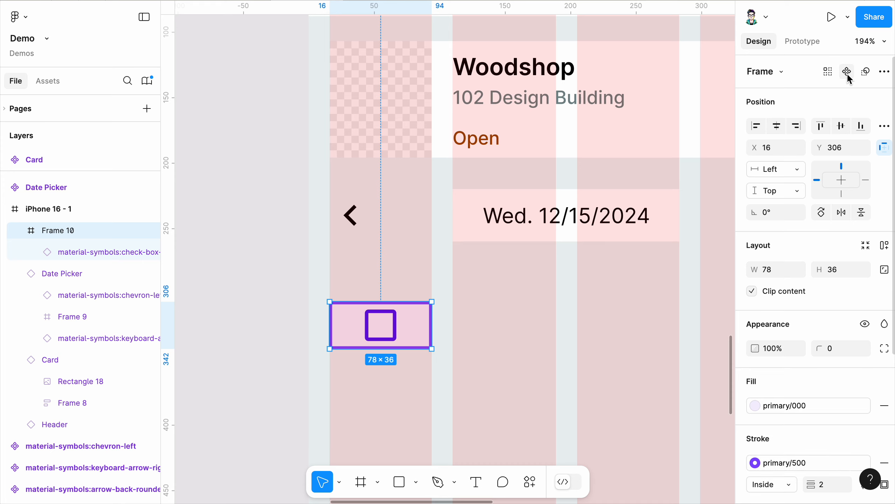
pyautogui.click(848, 75)
pyautogui.scroll(-5, 250, 394)
pyautogui.moveTo(293, 370); pyautogui.dragTo(565, 282)
pyautogui.hotkey('shift', '2')
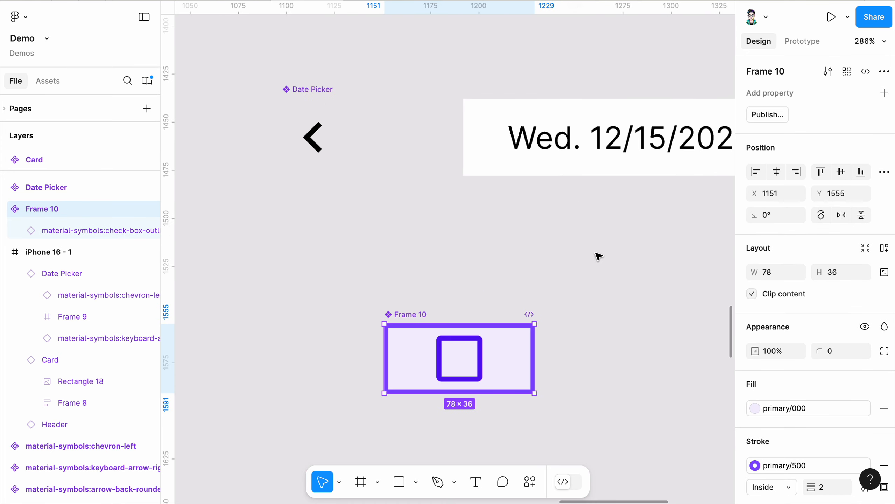
# - Rename the time-slot component as Picker
pyautogui.doubleClick(423, 314)
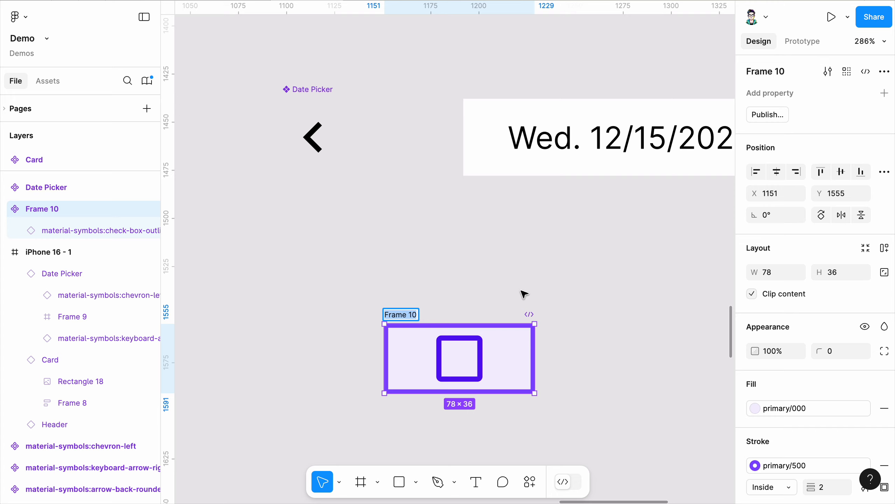
pyautogui.write('c')
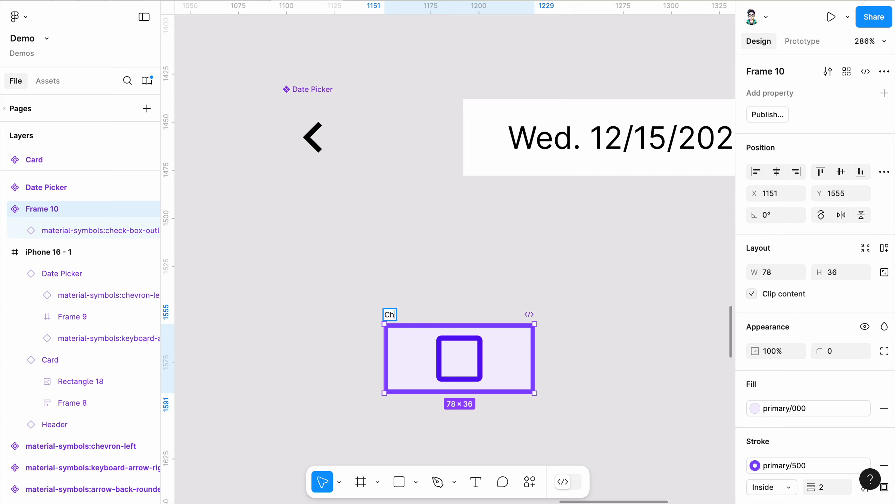
pyautogui.press('BackSpace')
pyautogui.press('BackSpace')
pyautogui.write('Picker')
pyautogui.press('Return')
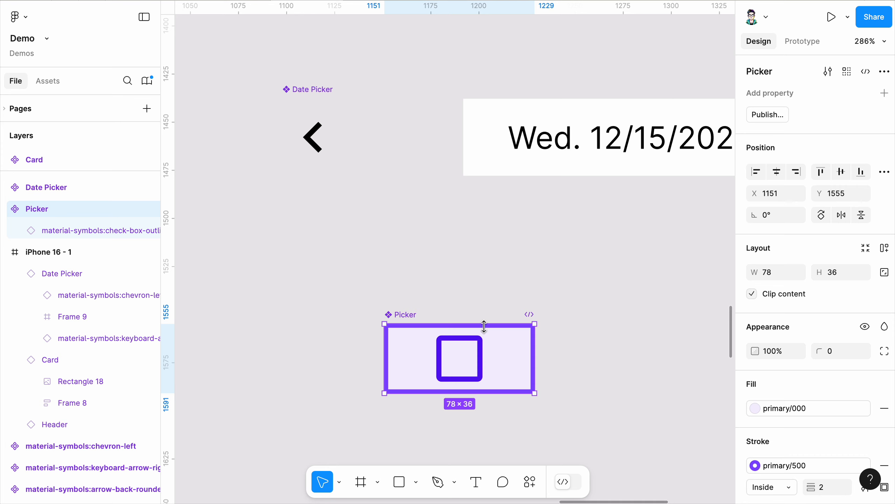
pyautogui.click(515, 296)
pyautogui.scroll(-3, 550, 310)
pyautogui.scroll(5, 484, 366)
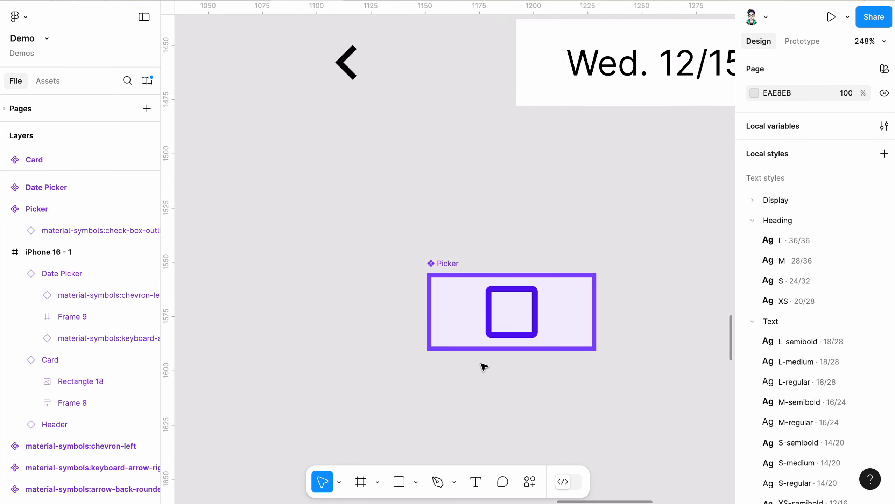
# - Move the Picker component slightly up and left, closer to the Date Picker component, to about X 1141, Y 1551
pyautogui.click(433, 304)
pyautogui.scroll(-3, 460, 234)
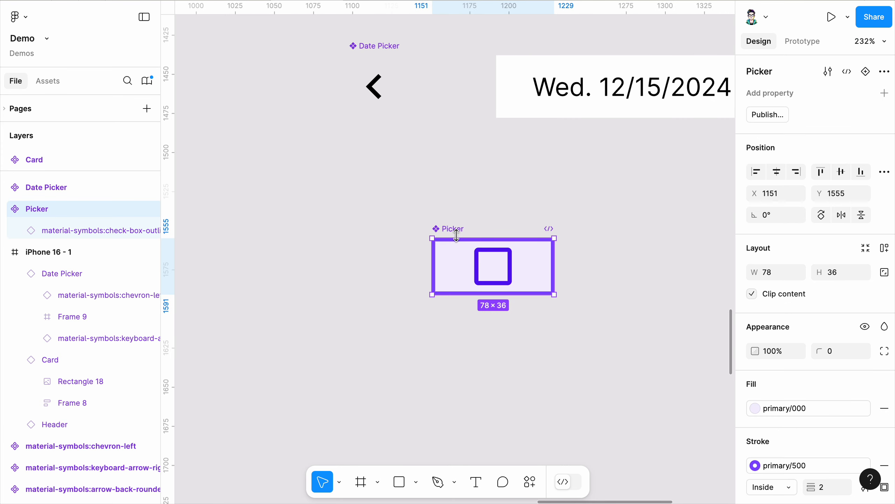
pyautogui.moveTo(455, 231); pyautogui.dragTo(440, 225)
# - Add a second variant to the Picker component and rename its variant property as Status
pyautogui.scroll(-5, 496, 370)
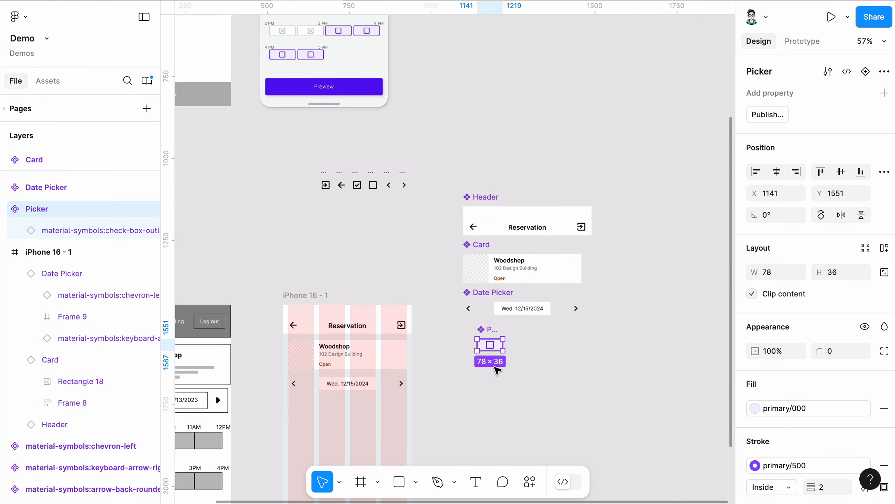
pyautogui.scroll(-2, 497, 371)
pyautogui.scroll(8, 422, 247)
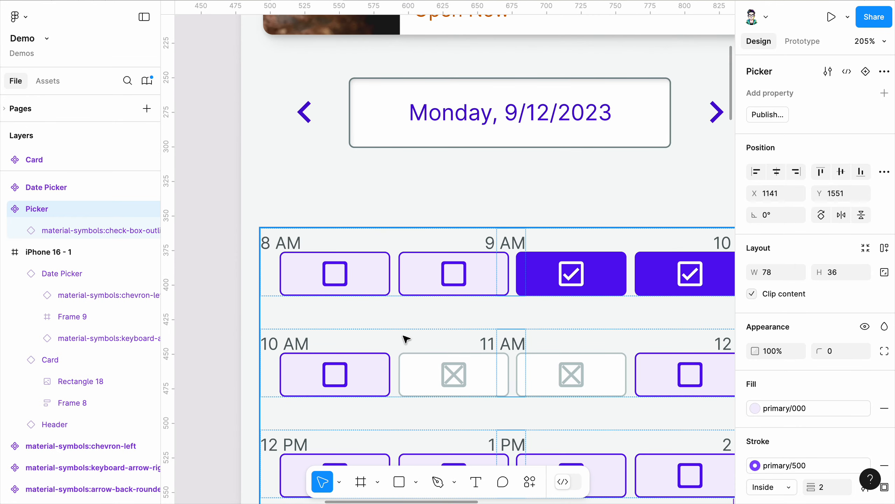
pyautogui.scroll(-10, 432, 164)
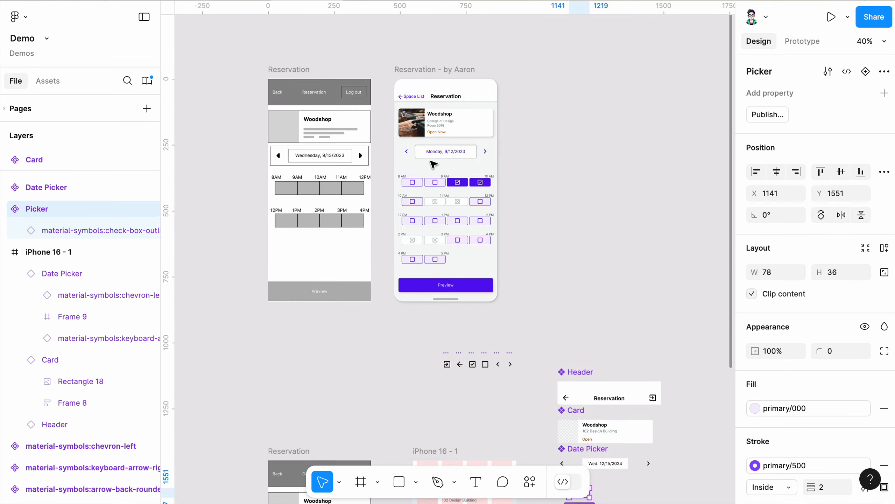
pyautogui.scroll(10, 545, 446)
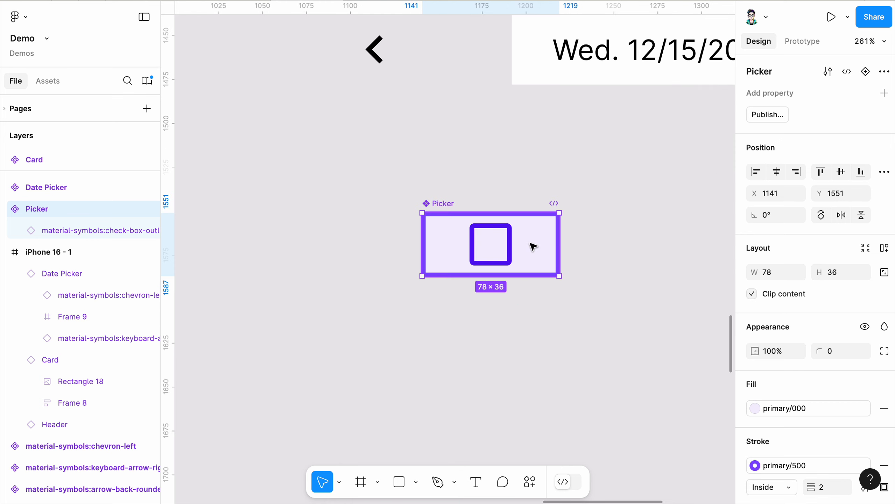
pyautogui.click(866, 72)
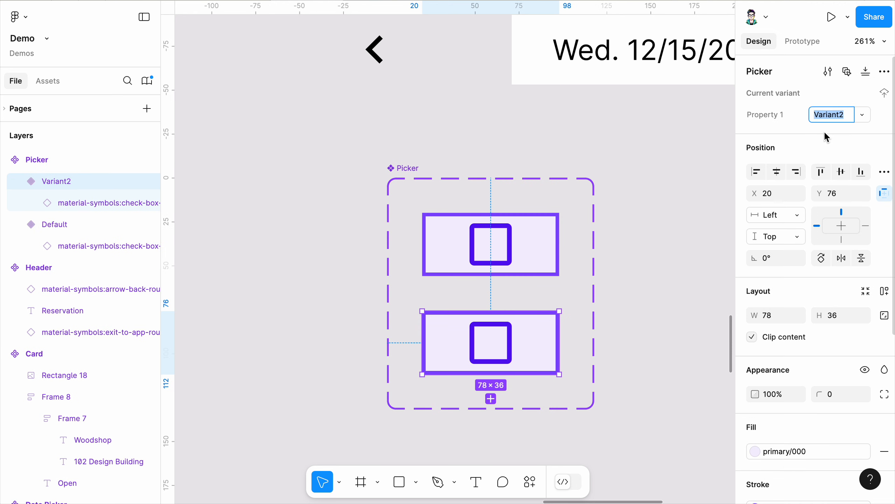
pyautogui.click(787, 120)
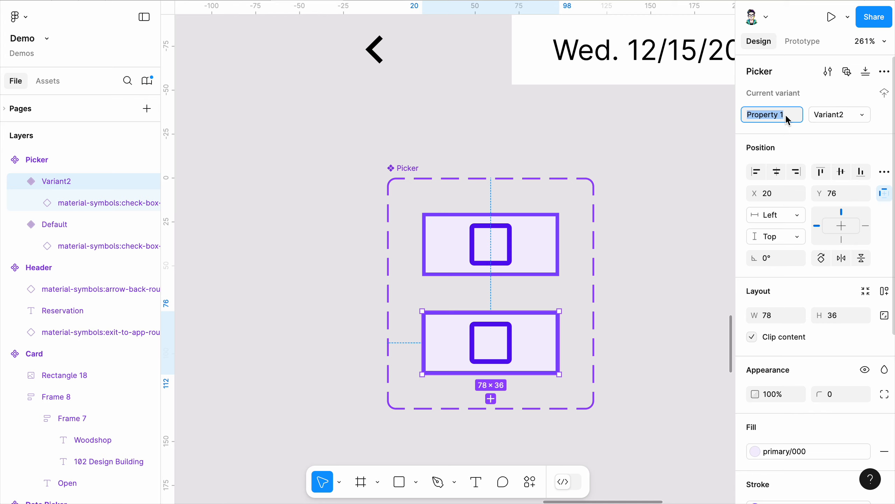
pyautogui.write('Status')
pyautogui.press('Return')
# - Set the first Picker variant's Status value to active-default
pyautogui.click(529, 249)
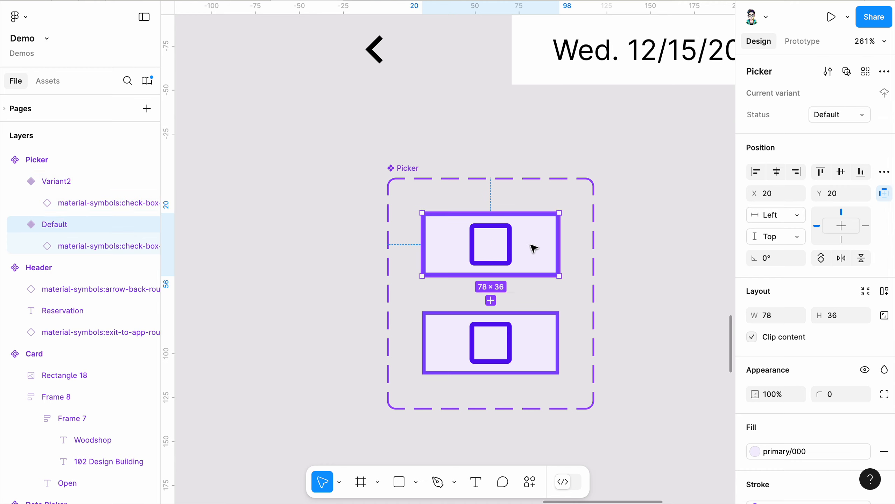
pyautogui.write('active0')
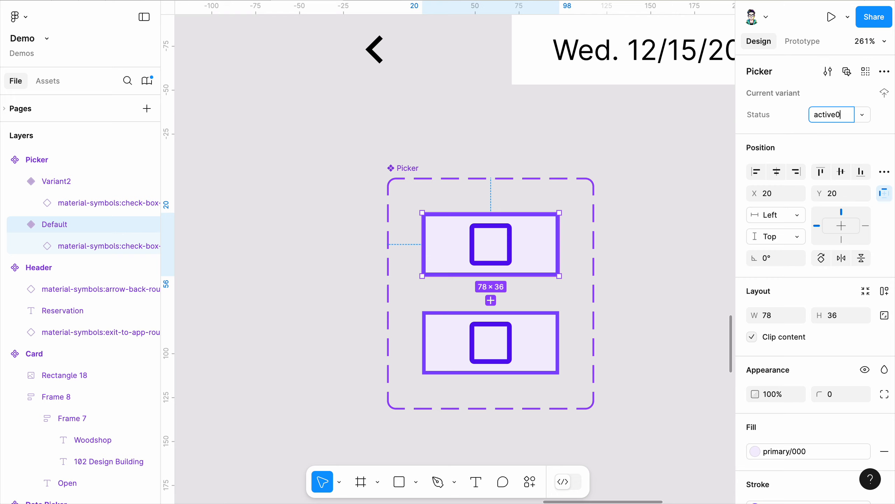
pyautogui.write('default')
pyautogui.press('Return')
# - Set the second Picker variant's Status value to active-selected
pyautogui.click(524, 352)
pyautogui.click(841, 121)
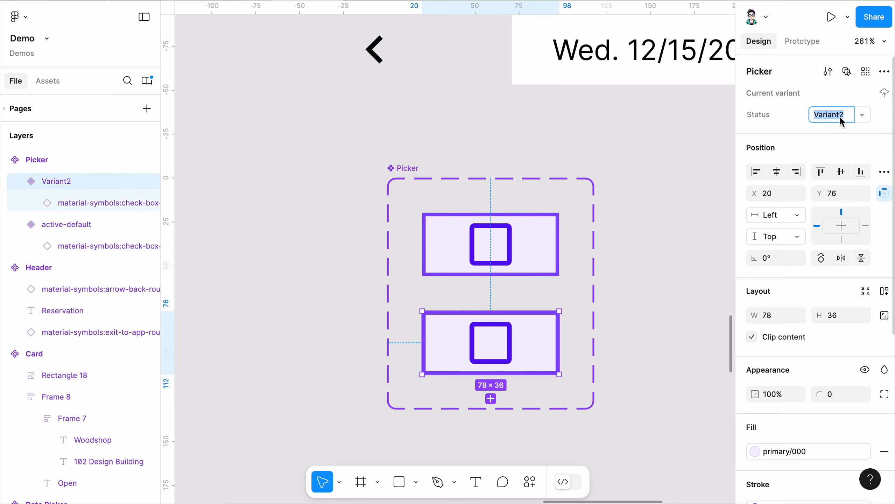
pyautogui.write('active')
pyautogui.write('-selected')
pyautogui.press('Return')
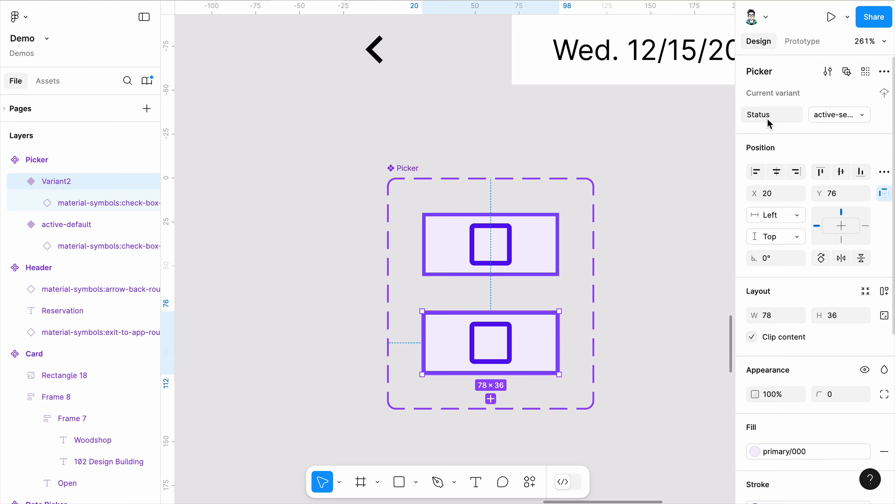
# - Add a third Picker variant and set its Status value to disabled
pyautogui.click(490, 398)
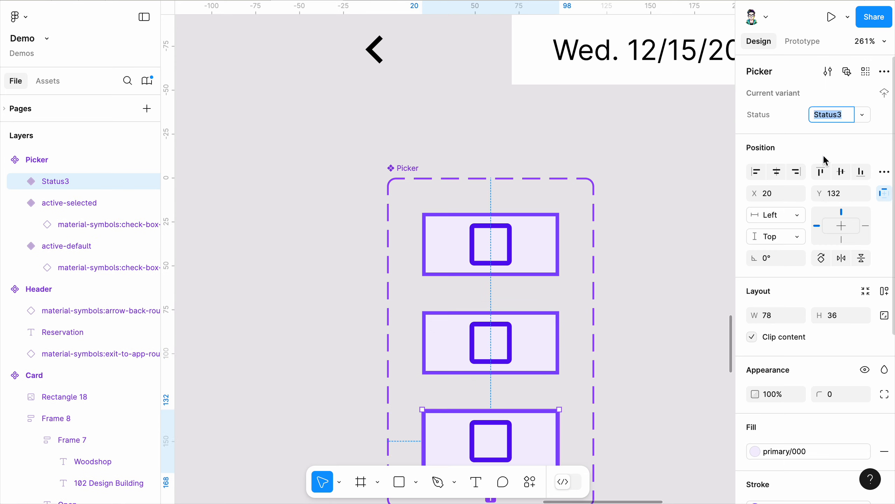
pyautogui.write('disabled')
pyautogui.press('Return')
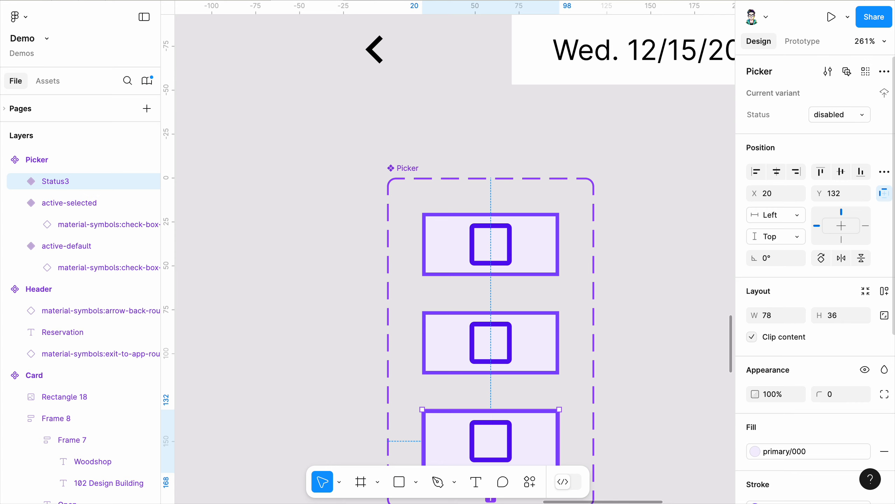
pyautogui.scroll(-5, 594, 342)
pyautogui.scroll(5, 633, 345)
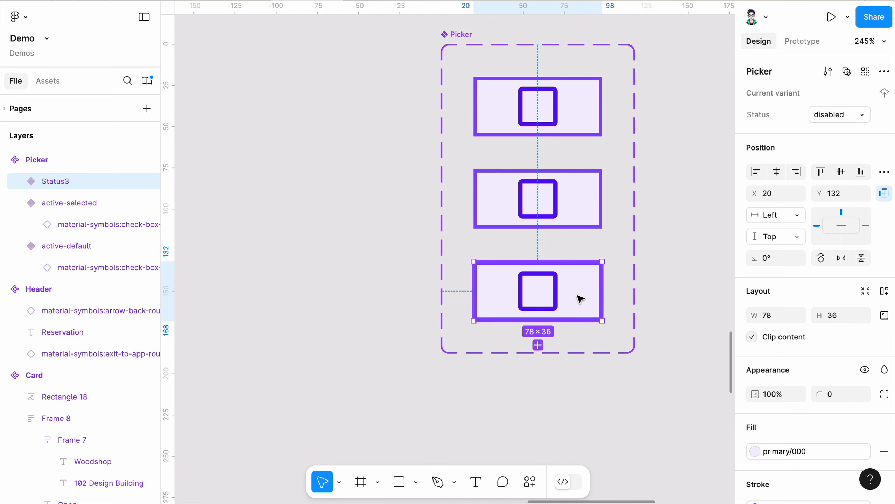
# - Apply the grey/500 color style to the disabled variant's fill
pyautogui.scroll(-7, 739, 300)
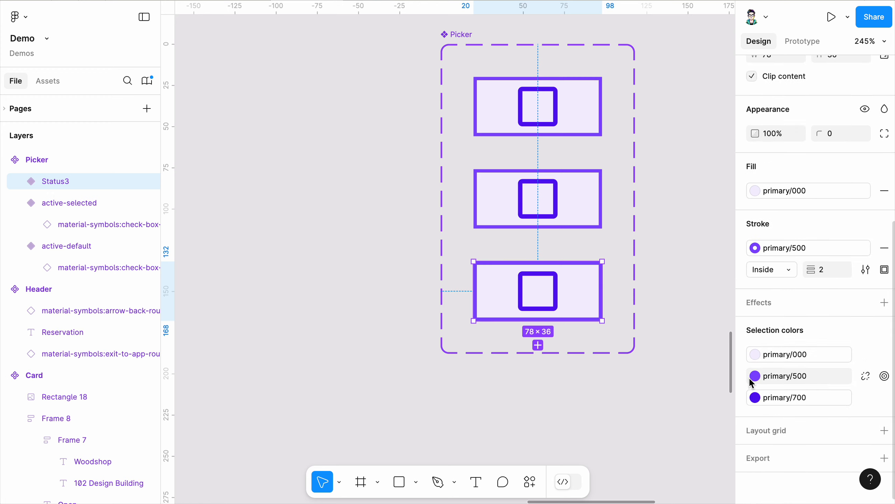
pyautogui.click(755, 354)
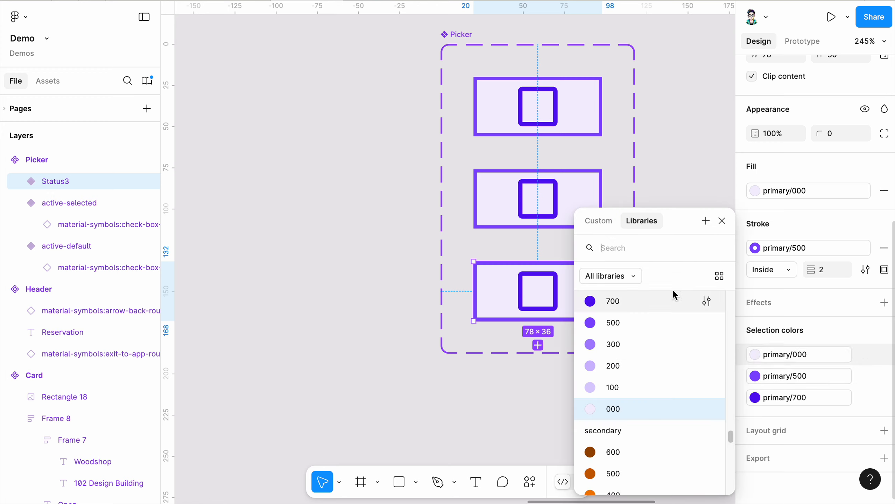
pyautogui.scroll(10, 671, 363)
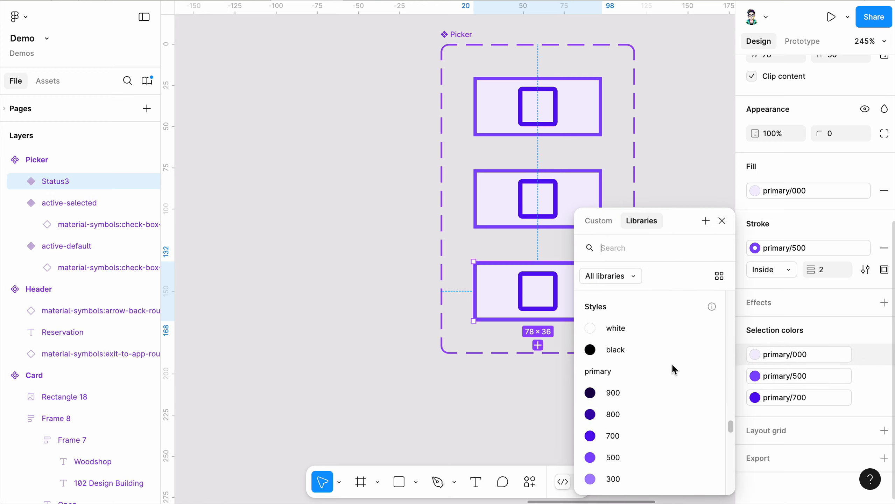
pyautogui.scroll(-8, 655, 363)
pyautogui.write('gr')
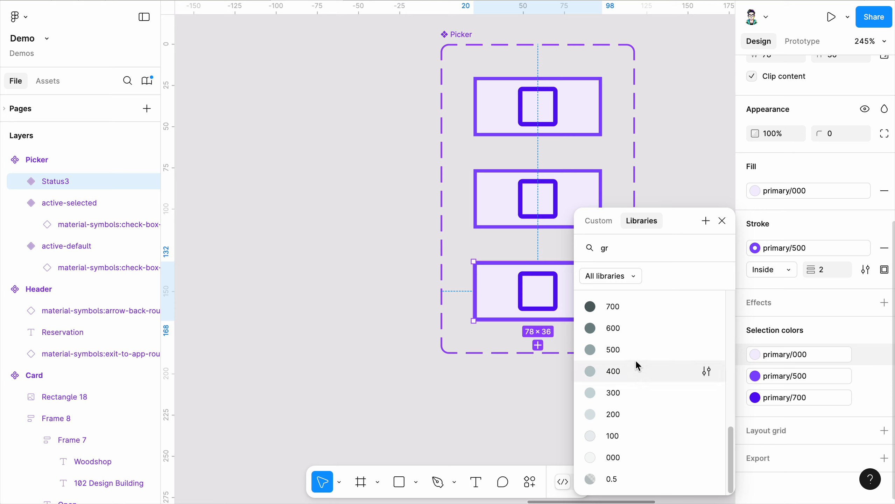
pyautogui.click(637, 350)
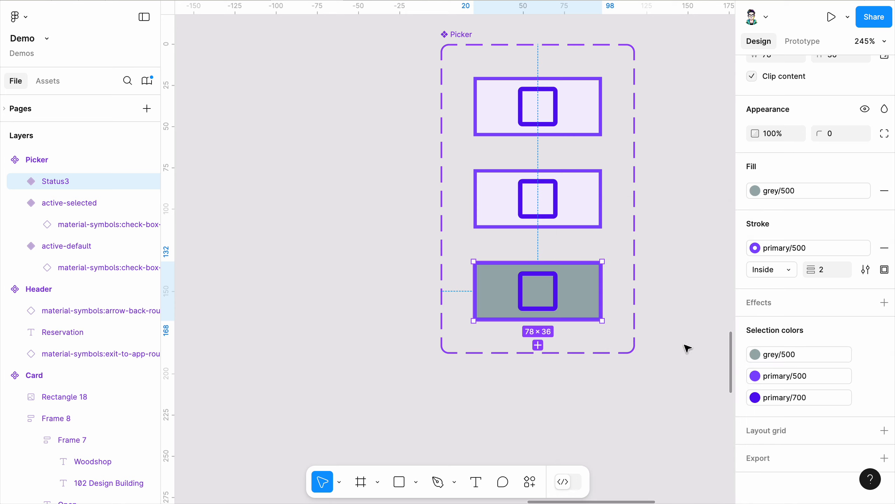
# - Fill the disabled Picker variant with the grey/100 color style
pyautogui.click(759, 358)
pyautogui.scroll(-2, 643, 437)
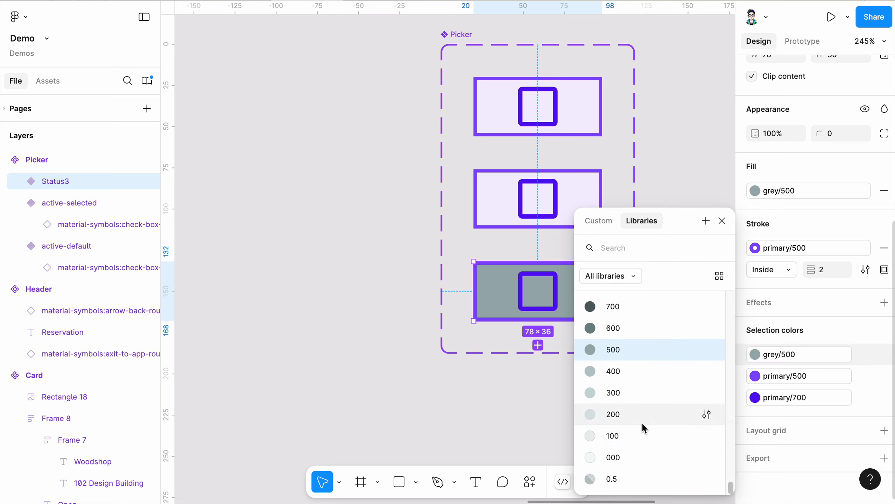
pyautogui.click(640, 431)
# - Change the disabled variant's stroke to the grey/400 color style
pyautogui.click(755, 376)
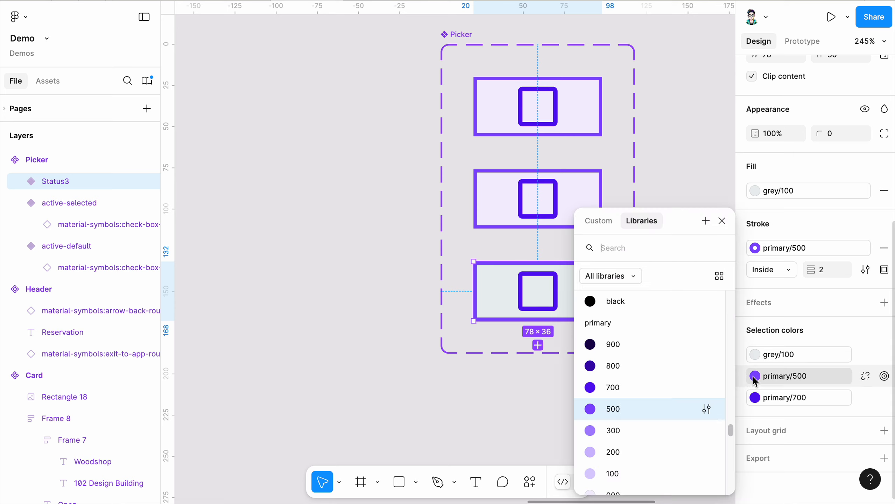
pyautogui.scroll(-10, 650, 415)
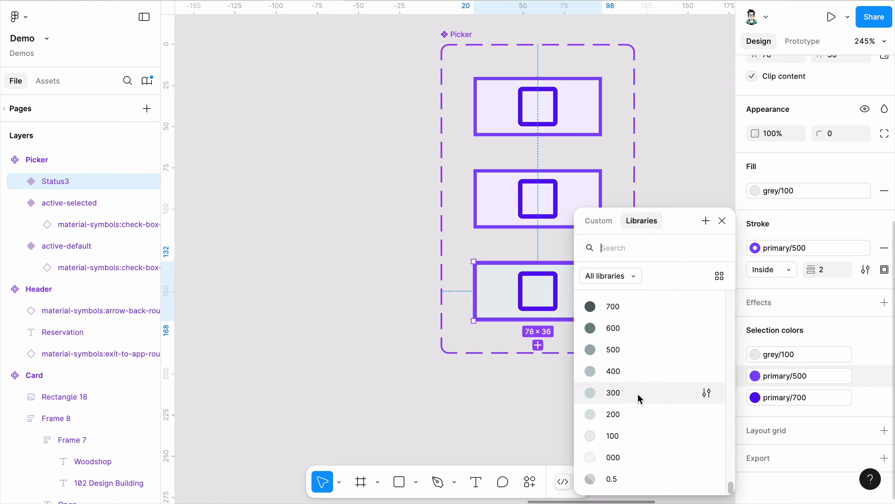
pyautogui.click(637, 380)
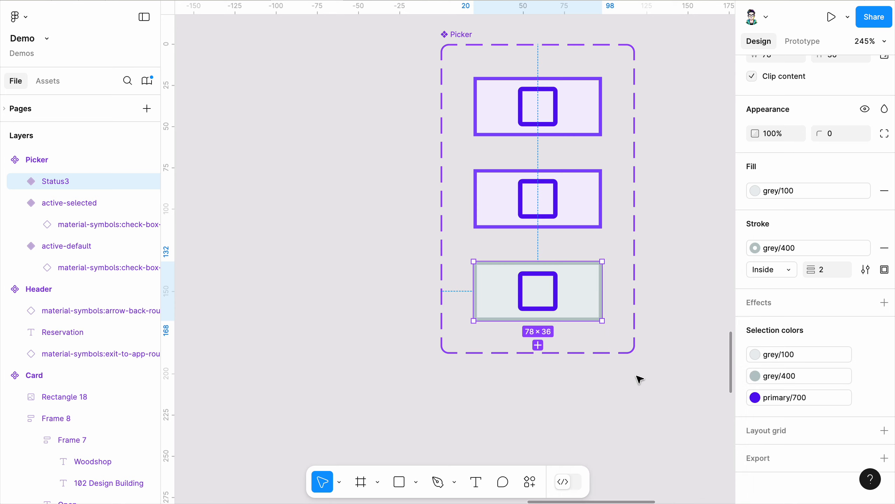
# - Change the disabled Picker variant's checkbox icon to the grey/400 color style
pyautogui.click(755, 397)
pyautogui.scroll(-10, 665, 445)
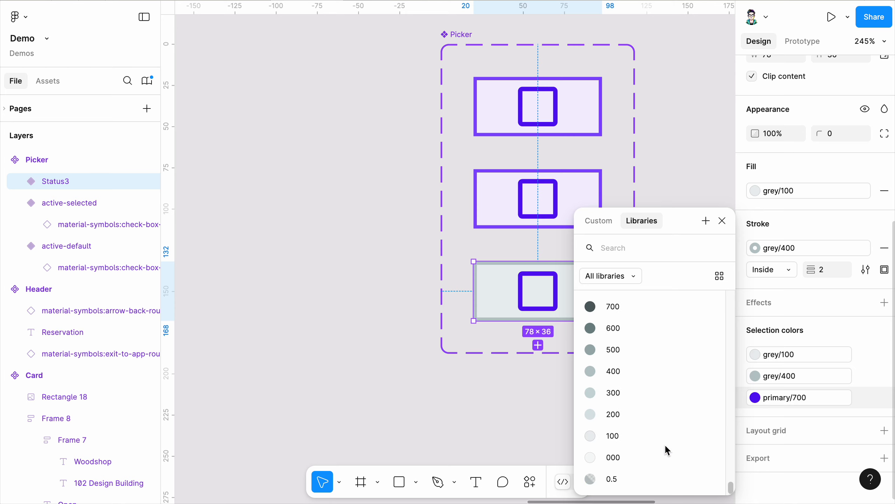
pyautogui.click(633, 378)
pyautogui.click(619, 449)
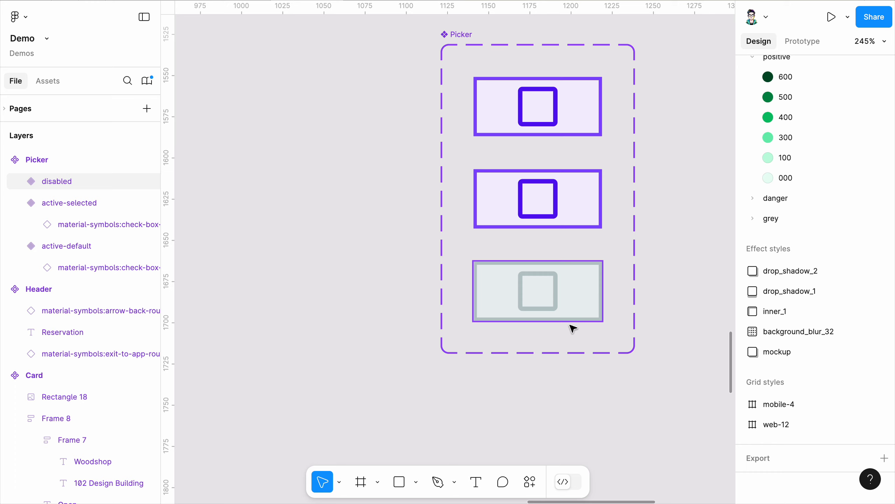
# - Swap the checkbox icon in the active-selected variant for the checked material-symbols check-box instance
pyautogui.click(561, 210)
pyautogui.scroll(4, 778, 193)
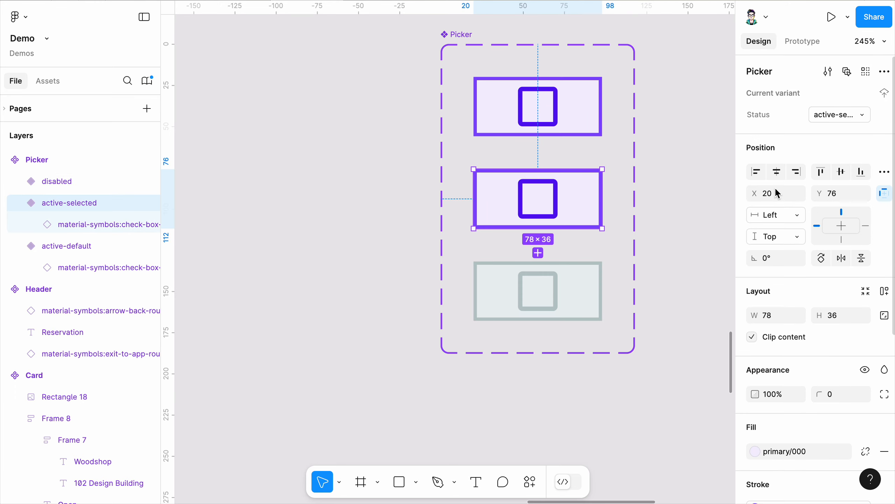
pyautogui.scroll(-1, 827, 343)
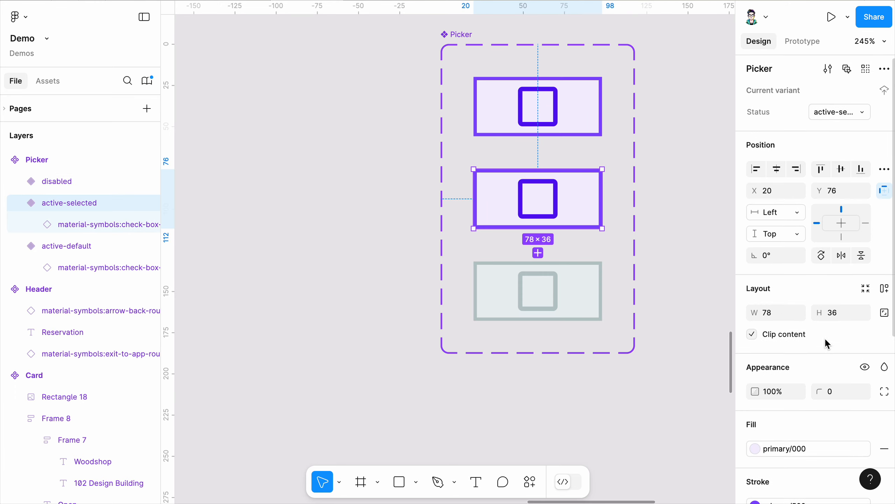
pyautogui.click(532, 203)
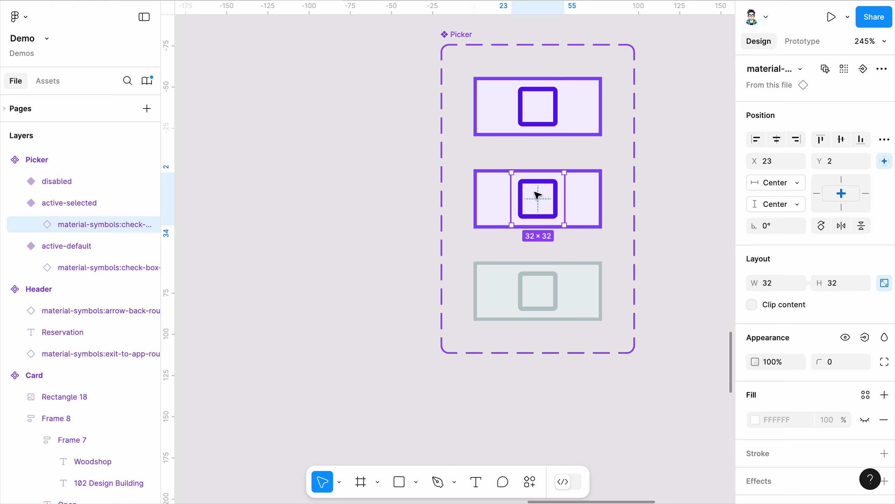
pyautogui.scroll(1, 539, 195)
pyautogui.click(770, 70)
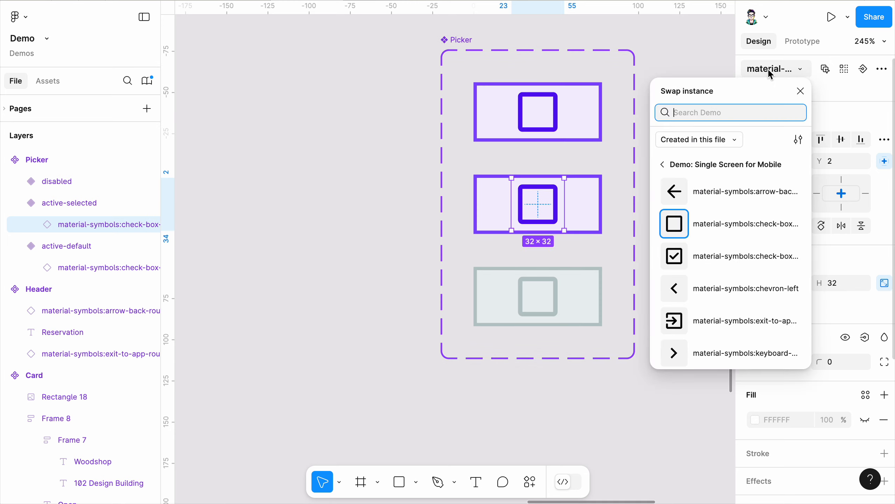
pyautogui.click(732, 260)
pyautogui.click(377, 263)
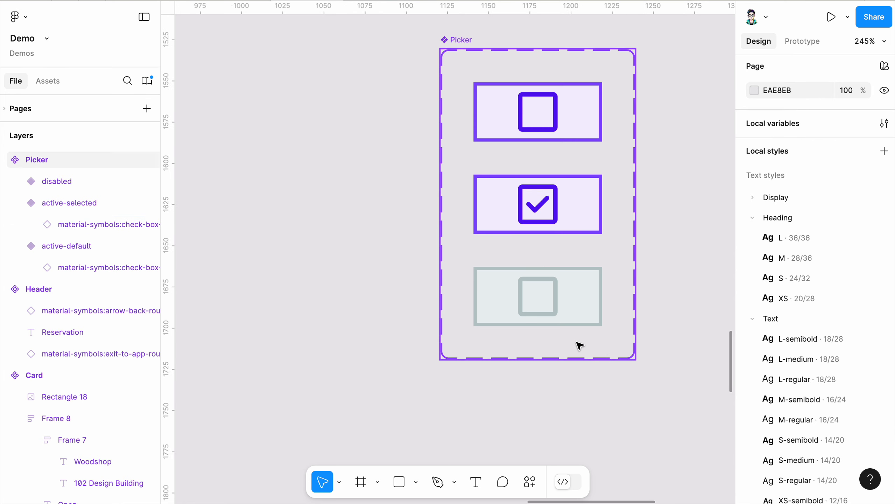
# - Rename the Picker component set as Picker Button
pyautogui.scroll(-5, 671, 274)
pyautogui.scroll(3, 680, 193)
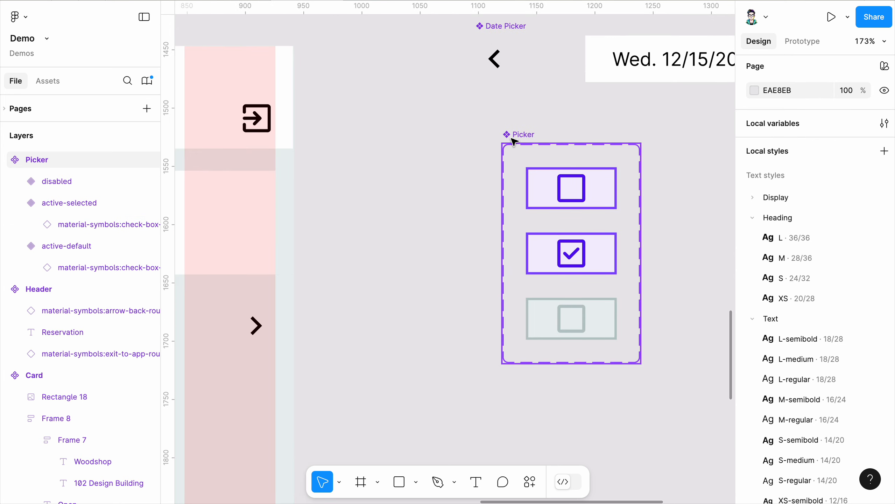
pyautogui.click(534, 135)
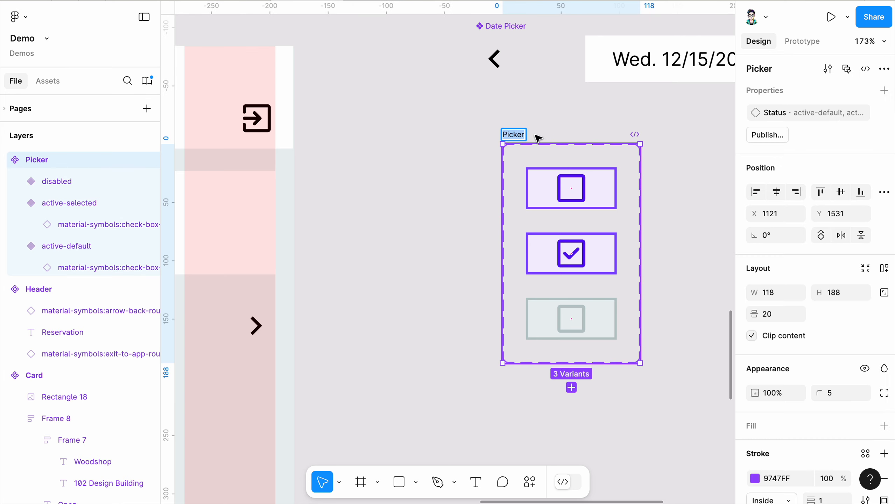
pyautogui.doubleClick(522, 135)
pyautogui.click(524, 135)
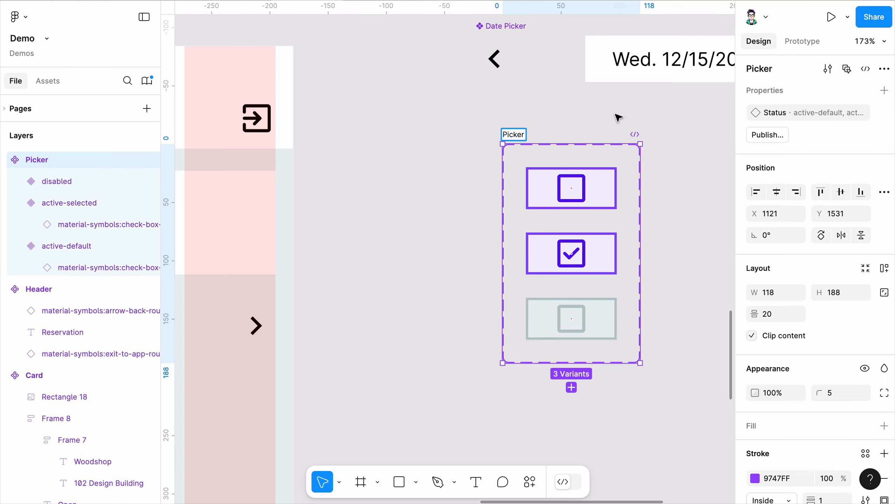
pyautogui.write('Button')
pyautogui.press('Return')
pyautogui.click(707, 211)
# - Examine the time-slot rows in the Reservation wireframe alongside the iPhone 16 frame and the components
pyautogui.scroll(-2, 706, 211)
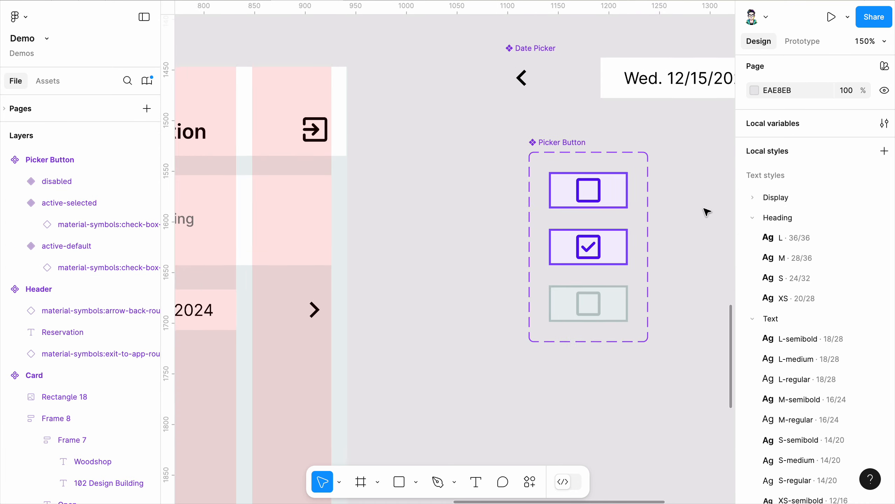
pyautogui.scroll(-6, 706, 212)
pyautogui.moveTo(704, 214); pyautogui.dragTo(647, 204)
pyautogui.scroll(-7, 647, 204)
pyautogui.scroll(6, 661, 204)
pyautogui.scroll(-1, 667, 205)
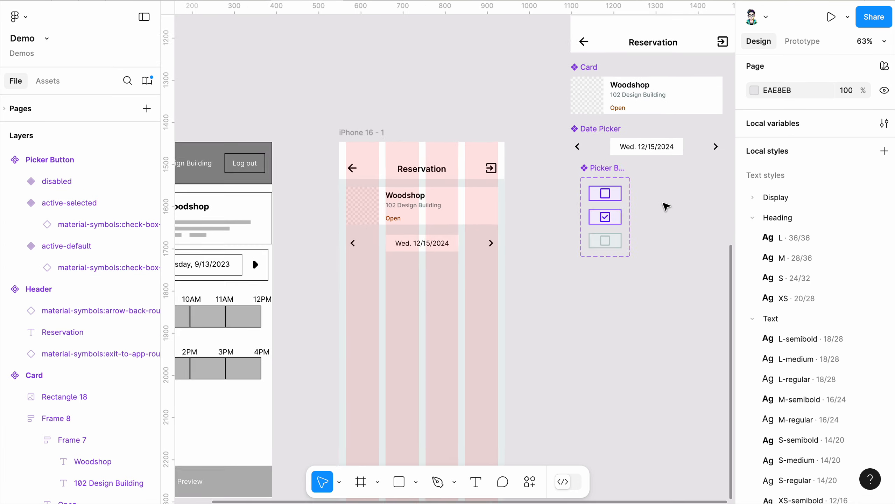
pyautogui.scroll(-2, 666, 206)
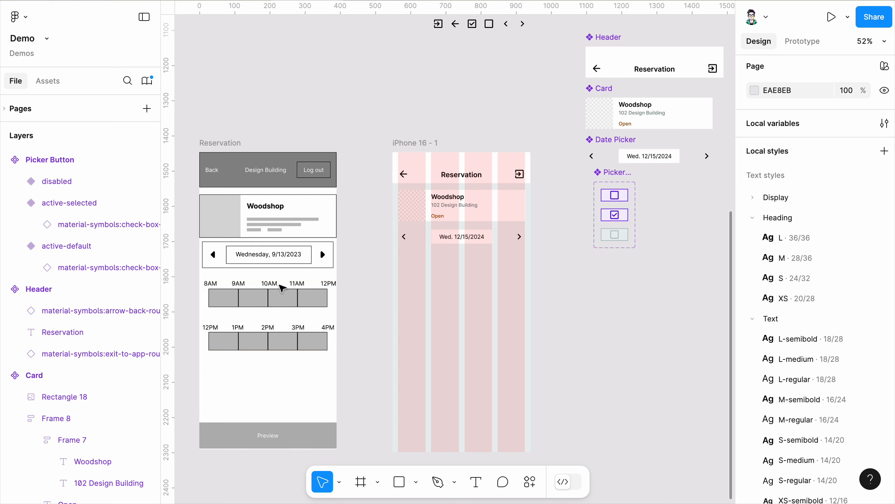
pyautogui.scroll(7, 668, 188)
pyautogui.scroll(3, 632, 212)
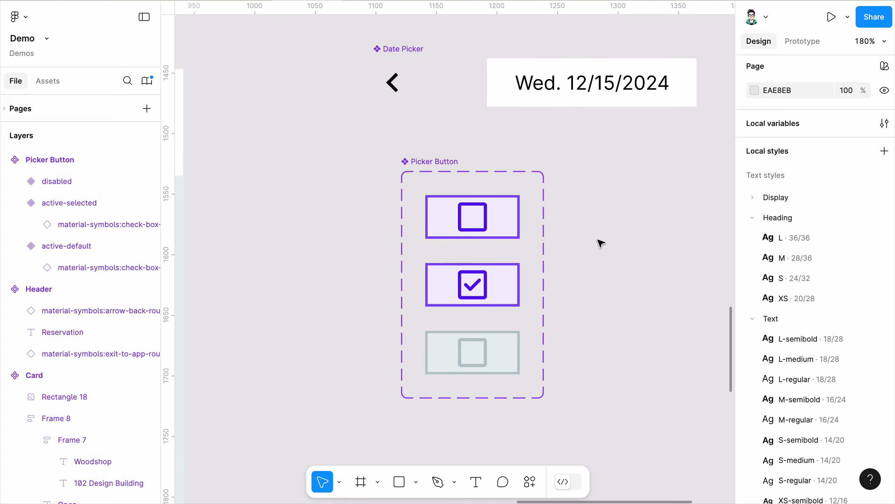
# - Place an instance of the active-default Picker Button on the empty canvas to the right of the component set
pyautogui.moveTo(595, 241); pyautogui.dragTo(470, 239)
pyautogui.click(367, 225)
pyautogui.moveTo(368, 226); pyautogui.dragTo(599, 226)
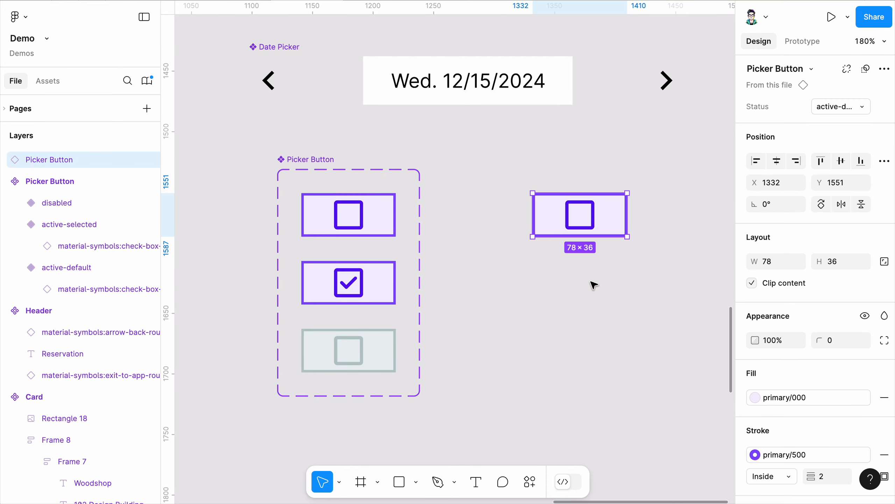
pyautogui.click(540, 179)
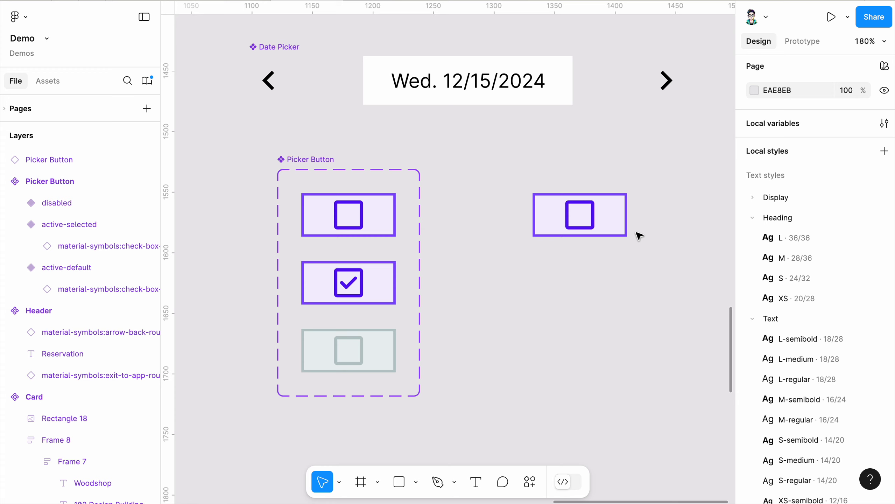
# - Add the text label "8:00 AM" above the new Picker Button instance
pyautogui.press('t')
pyautogui.click(576, 219)
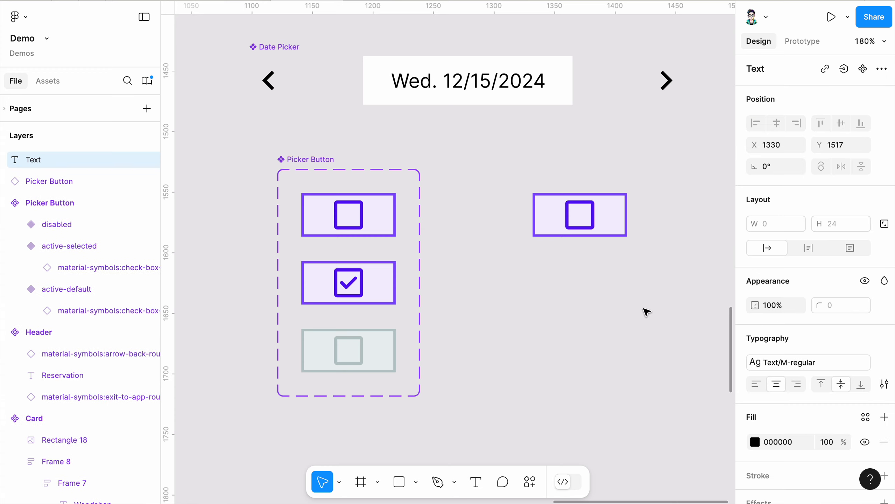
pyautogui.write('8:00')
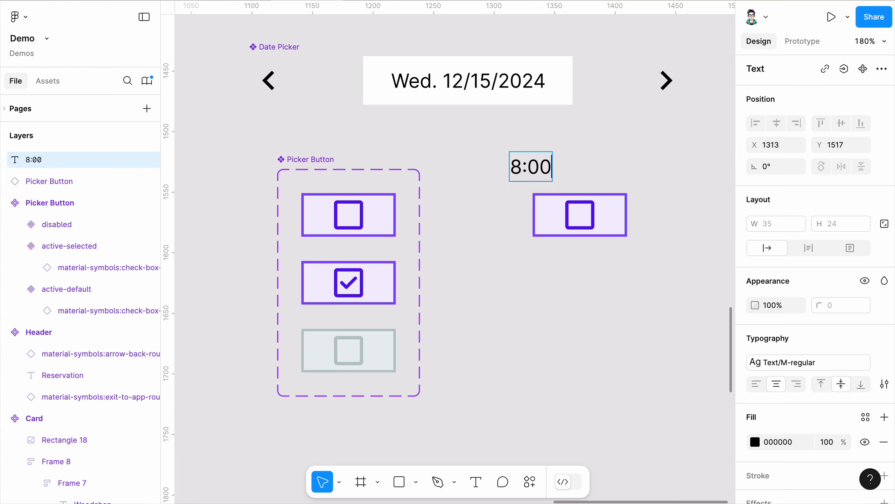
pyautogui.write(' AM')
pyautogui.press('Escape')
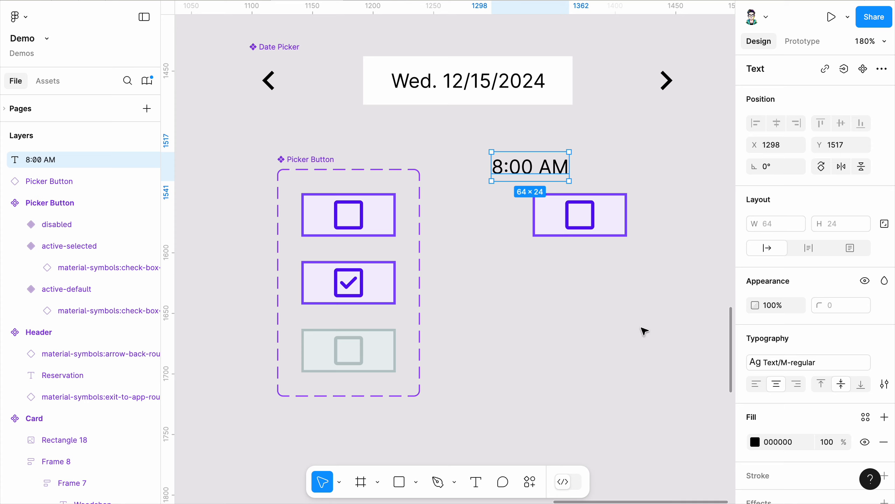
# - Apply the Text/XS-regular text style to the 8:00 AM label
pyautogui.click(785, 362)
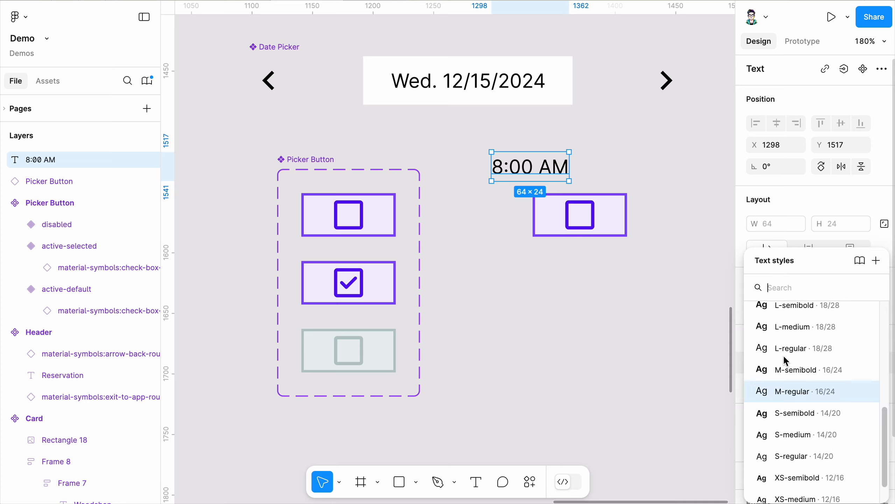
pyautogui.scroll(-2, 776, 388)
pyautogui.click(799, 480)
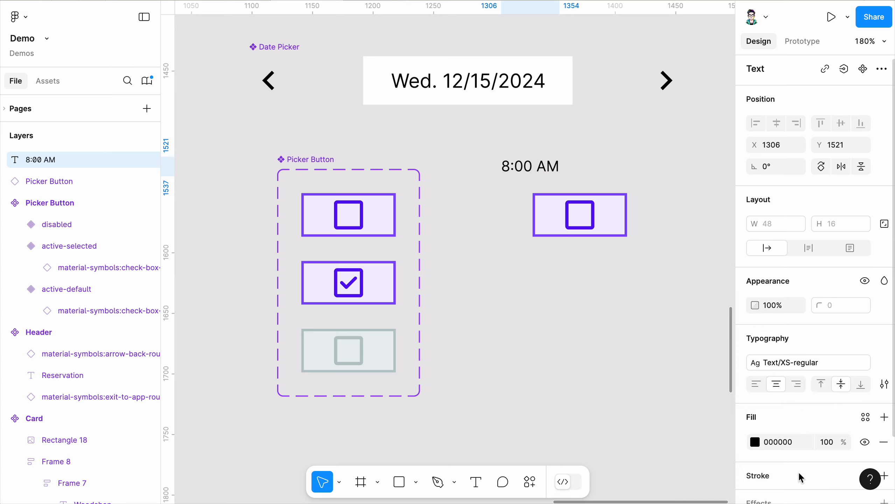
pyautogui.click(621, 158)
# - Move the 8:00 AM label down to sit about 2 px above the Picker Button instance, offset past its left edge
pyautogui.moveTo(551, 173); pyautogui.dragTo(553, 185)
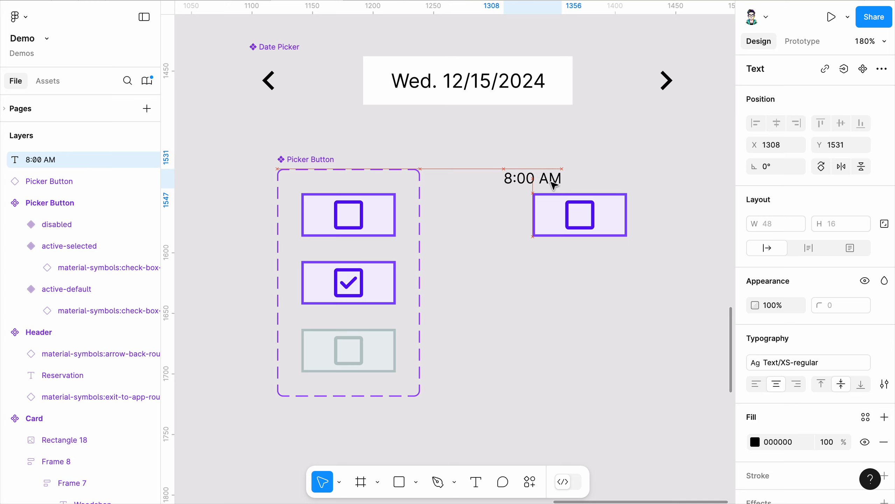
pyautogui.click(597, 284)
pyautogui.scroll(-4, 514, 260)
pyautogui.scroll(5, 655, 211)
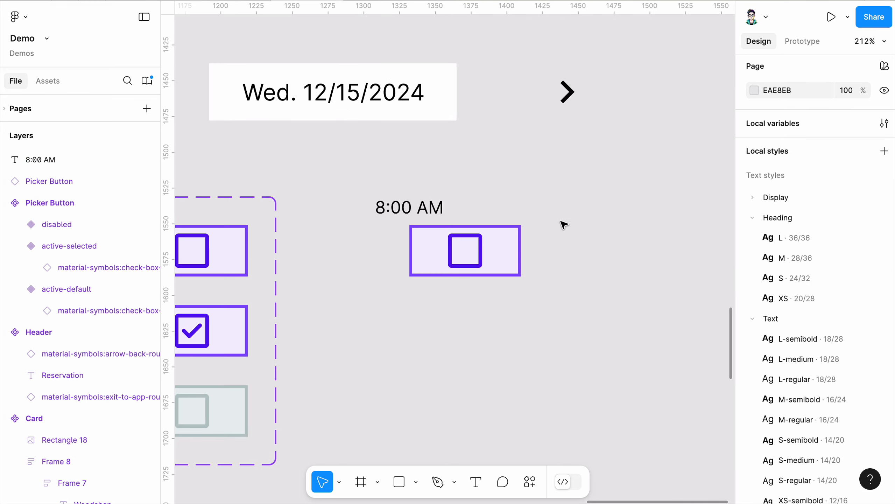
pyautogui.moveTo(497, 193); pyautogui.dragTo(395, 247)
pyautogui.scroll(2, 559, 280)
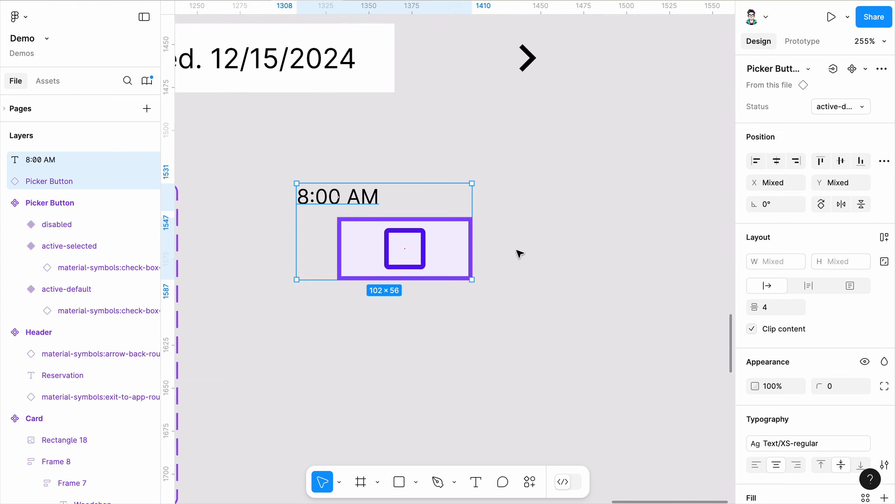
pyautogui.click(388, 157)
pyautogui.moveTo(355, 197); pyautogui.dragTo(356, 201)
pyautogui.click(493, 141)
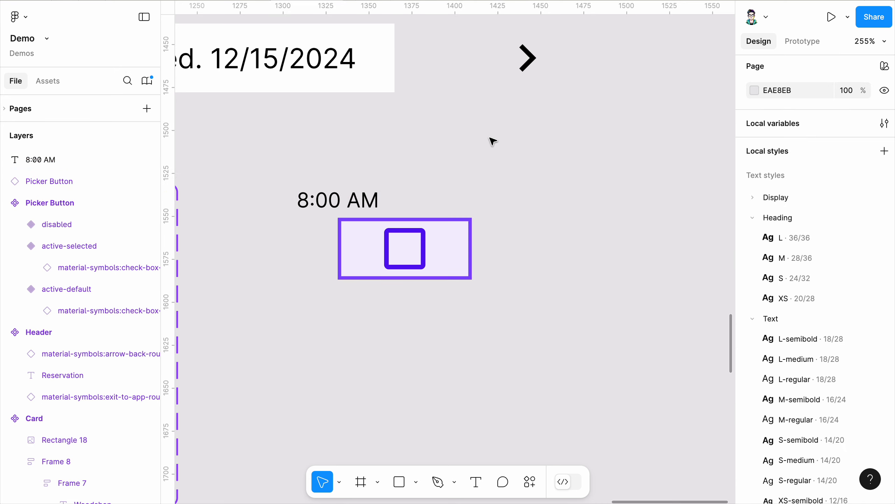
# - Duplicate the 8:00 AM label and its Picker Button together, placing the copy directly to the right of the original
pyautogui.click(379, 200)
pyautogui.keyDown('shift'); pyautogui.click(392, 259); pyautogui.keyUp('shift')
pyautogui.moveTo(391, 260); pyautogui.dragTo(522, 260)
pyautogui.click(641, 174)
# - Move both time labels and Picker Buttons into the iPhone 16 - 1 frame, below the Date Picker at the left margin
pyautogui.scroll(-5, 641, 173)
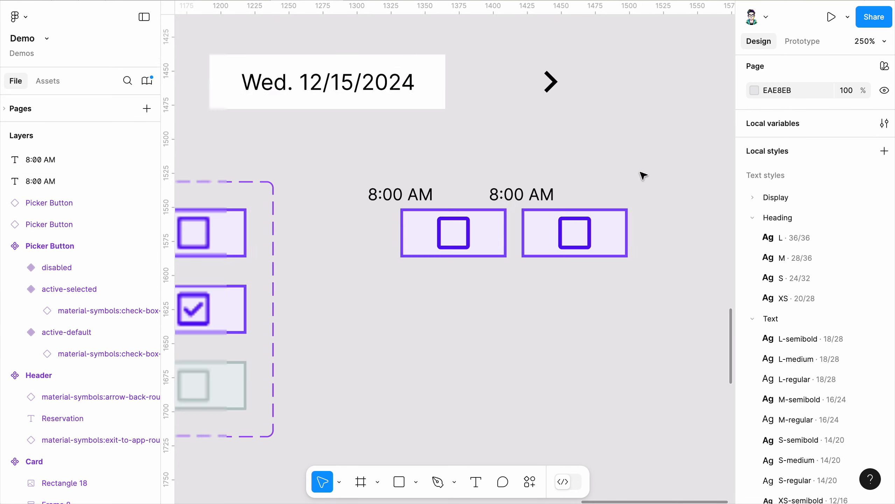
pyautogui.moveTo(494, 165); pyautogui.dragTo(304, 291)
pyautogui.scroll(-5, 635, 237)
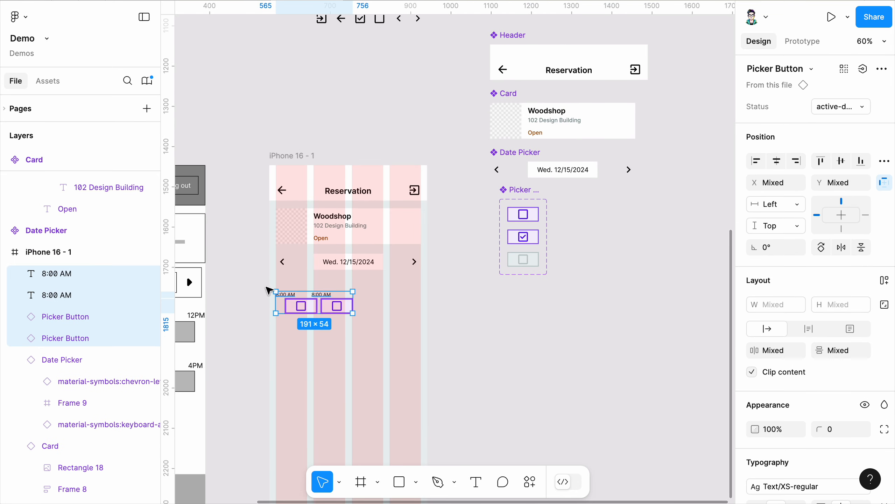
# - Move the two 8:00 AM labels and their picker buttons so the first button lines up with the first grid column
pyautogui.scroll(6, 269, 290)
pyautogui.click(255, 324)
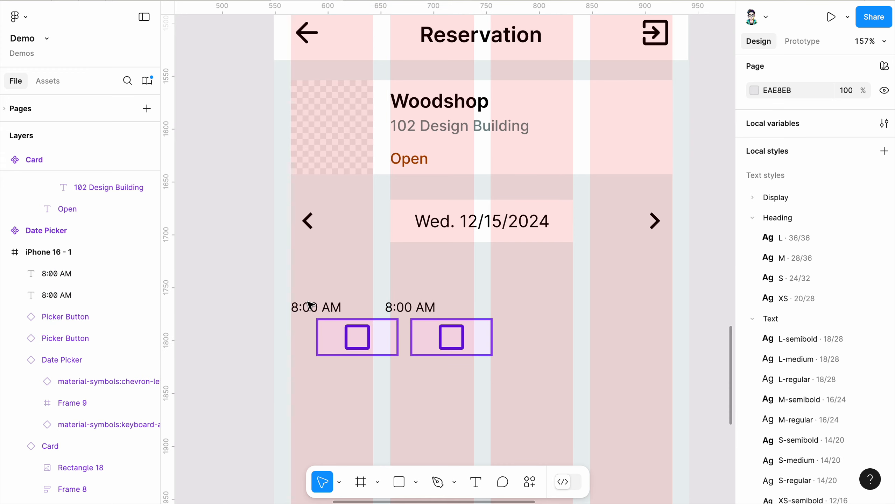
pyautogui.scroll(4, 353, 287)
pyautogui.moveTo(300, 292); pyautogui.dragTo(504, 360)
pyautogui.moveTo(378, 371); pyautogui.dragTo(337, 335)
pyautogui.scroll(-6, 513, 297)
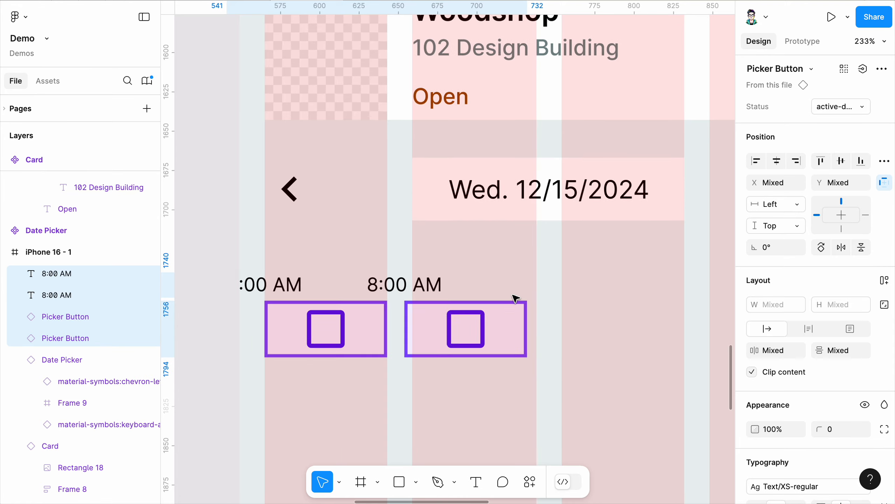
# - Shift the second picker button so it starts at the edge of the second grid column
pyautogui.click(313, 334)
pyautogui.scroll(9, 507, 277)
pyautogui.moveTo(455, 356); pyautogui.dragTo(466, 358)
# - Shift the first 8:00 AM label to X 5 and the second to straddle its picker button's left edge
pyautogui.click(405, 312)
pyautogui.scroll(-5, 506, 305)
pyautogui.scroll(5, 395, 300)
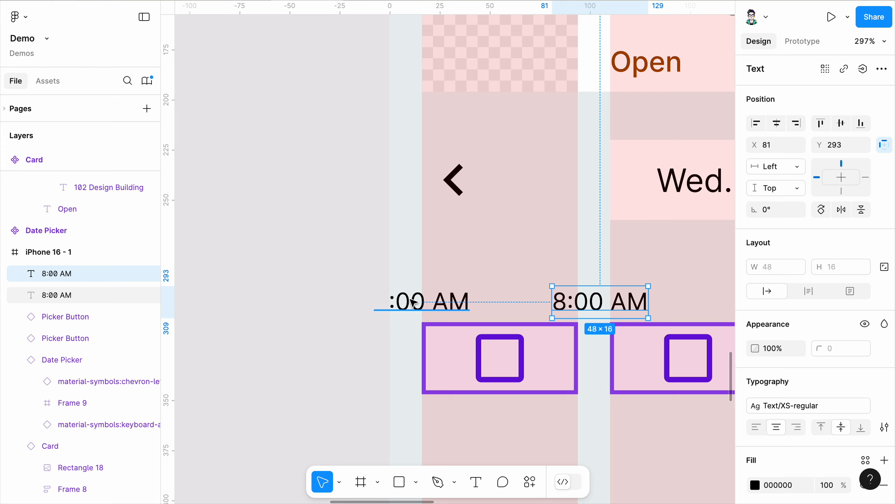
pyautogui.moveTo(415, 302); pyautogui.dragTo(440, 301)
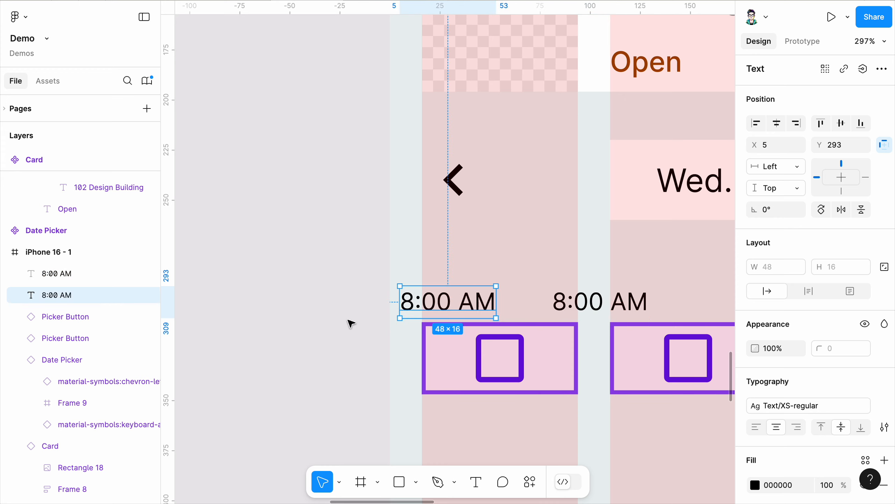
pyautogui.click(349, 321)
pyautogui.scroll(-4, 332, 307)
pyautogui.scroll(5, 528, 299)
pyautogui.click(497, 307)
pyautogui.moveTo(499, 308); pyautogui.dragTo(537, 308)
pyautogui.click(239, 343)
pyautogui.scroll(-5, 355, 274)
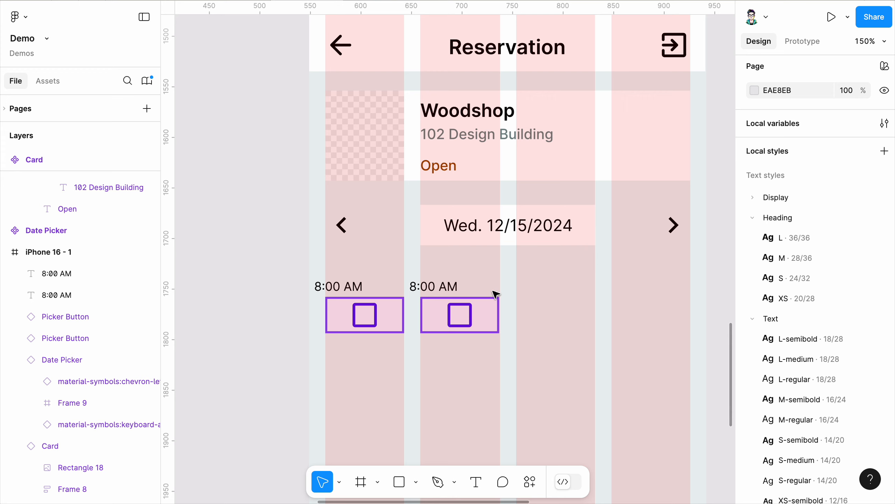
pyautogui.moveTo(420, 271); pyautogui.dragTo(524, 337)
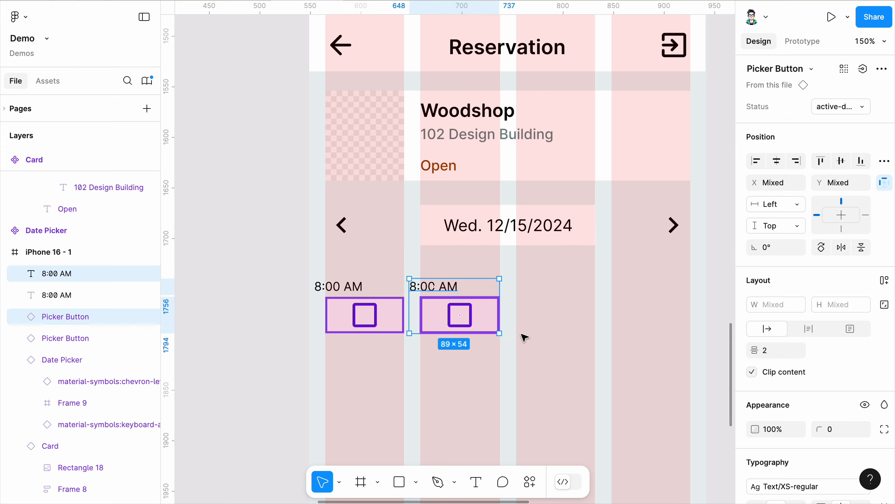
pyautogui.press('Delete')
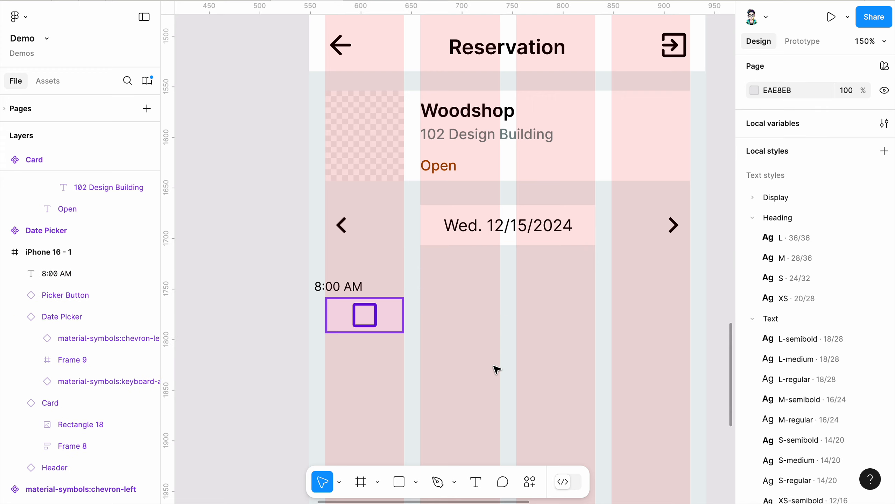
pyautogui.moveTo(302, 254); pyautogui.dragTo(447, 352)
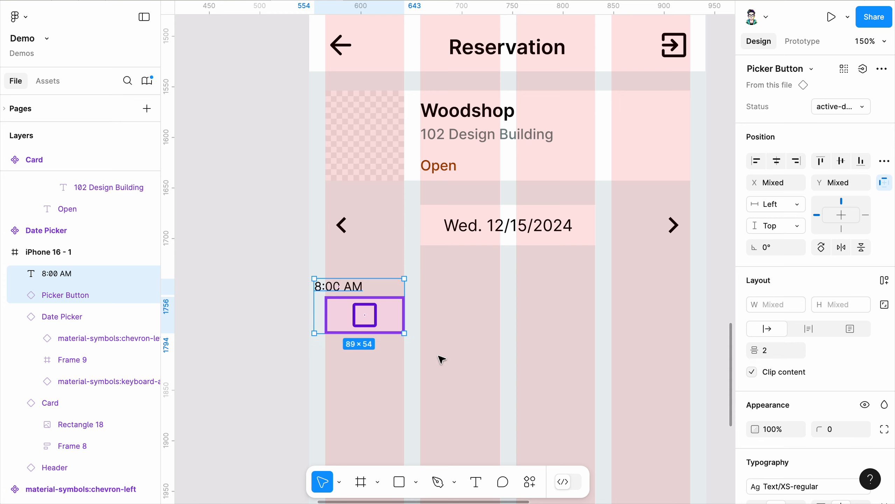
pyautogui.scroll(5, 404, 303)
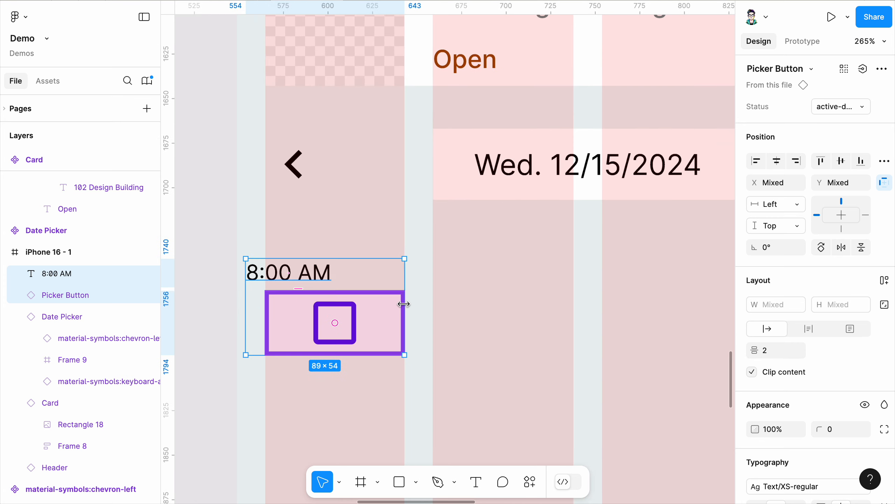
pyautogui.scroll(-3, 315, 339)
pyautogui.hotkey('ctrl', 'z')
pyautogui.hotkey('ctrl', 'z')
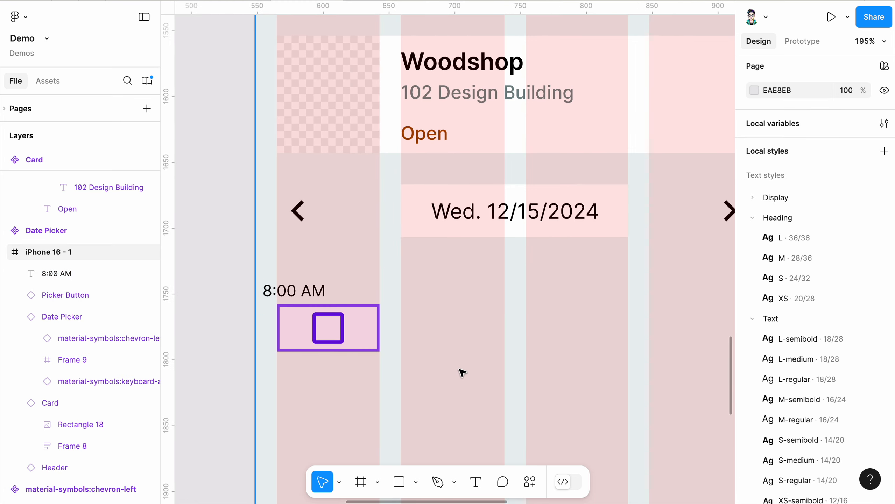
pyautogui.click(214, 354)
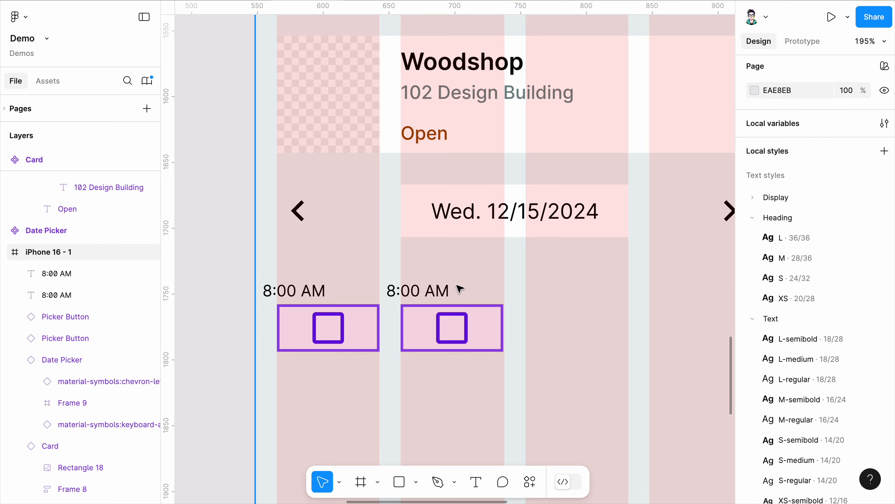
# - Move the second 8:00 AM label to X 167, Y 291, above the right end of the second picker button
pyautogui.scroll(3, 457, 285)
pyautogui.scroll(-5, 447, 295)
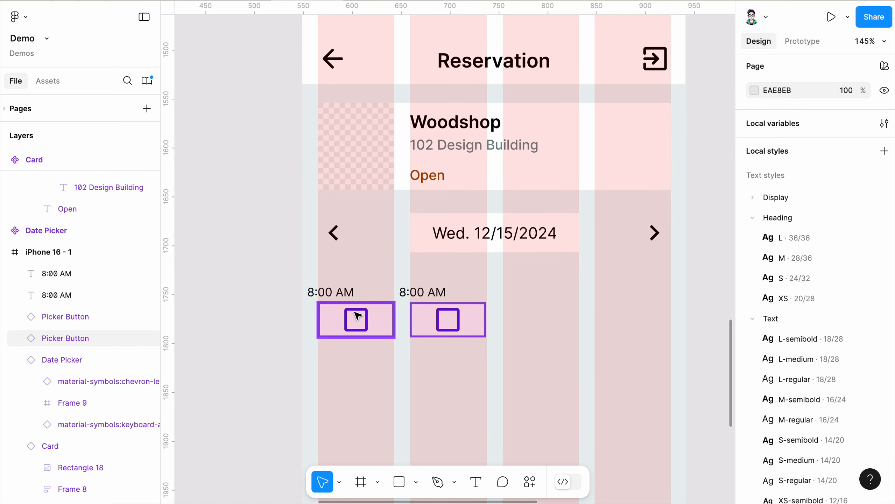
pyautogui.click(357, 315)
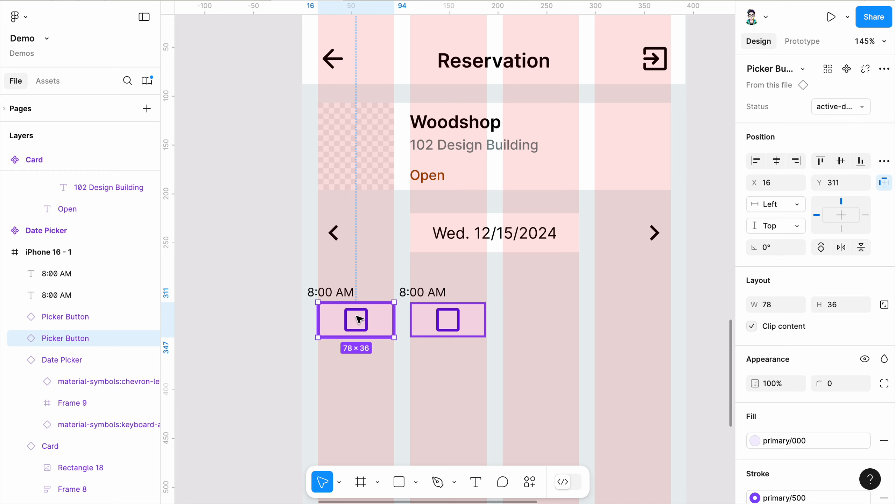
pyautogui.scroll(5, 412, 294)
pyautogui.moveTo(418, 291); pyautogui.dragTo(536, 291)
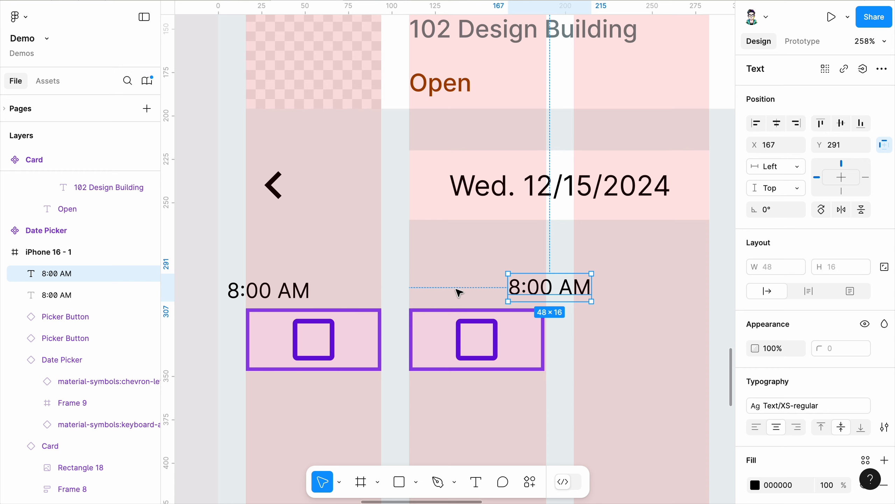
# - Change the text of the label above the second picker button to 9:00 AM
pyautogui.scroll(-2, 405, 294)
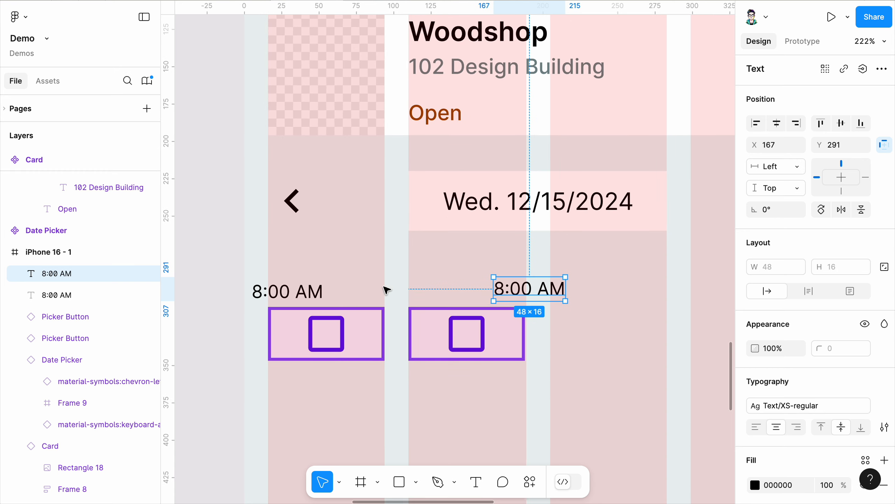
pyautogui.doubleClick(504, 289)
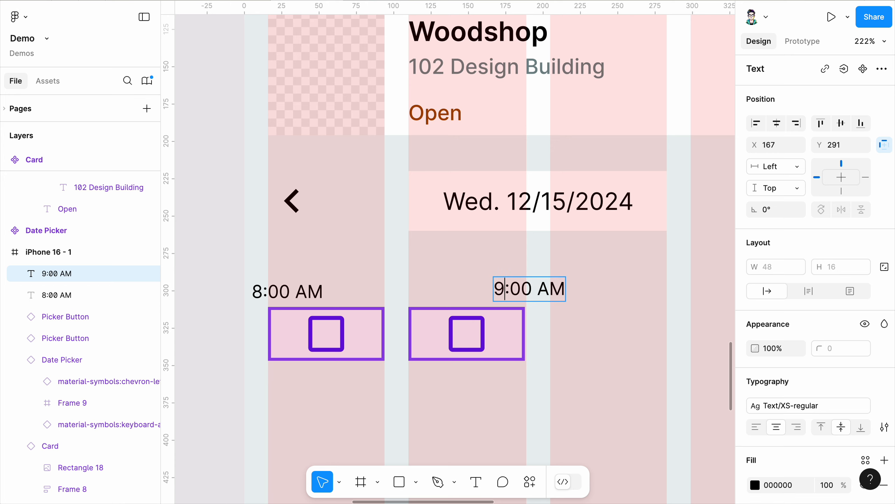
pyautogui.click(564, 357)
pyautogui.click(640, 361)
pyautogui.scroll(-3, 434, 345)
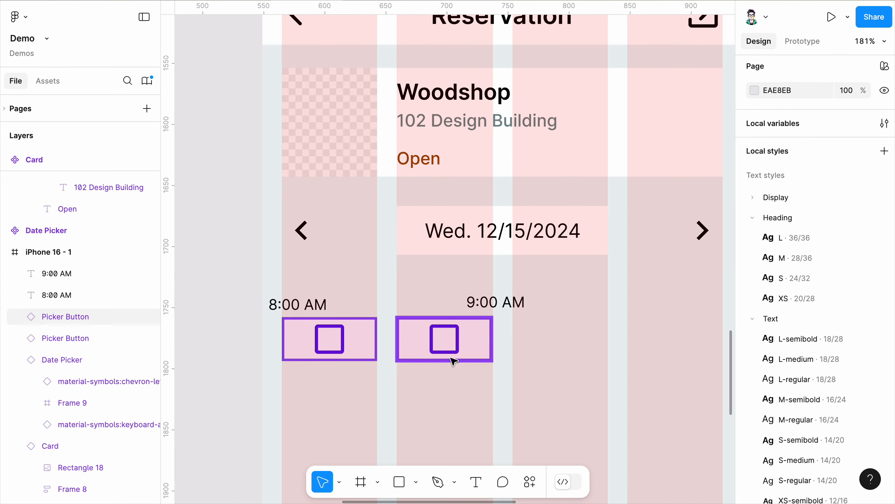
pyautogui.moveTo(228, 286); pyautogui.dragTo(468, 392)
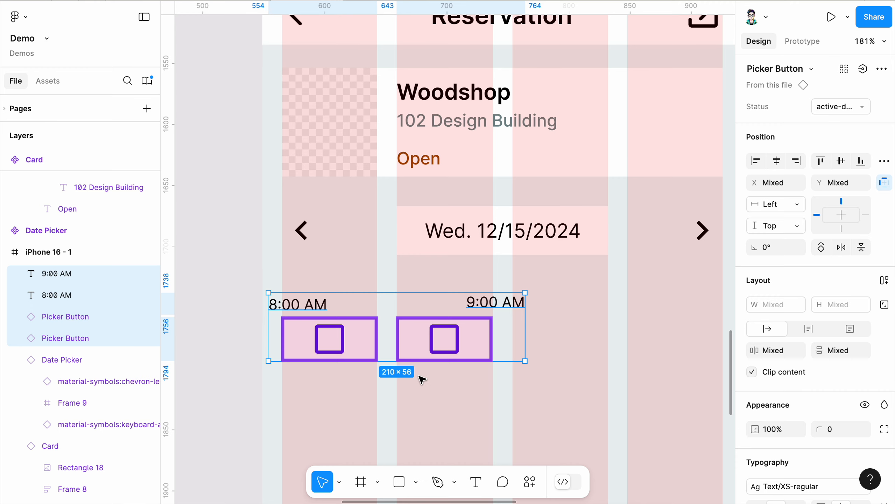
pyautogui.scroll(-3, 336, 358)
pyautogui.scroll(3, 495, 355)
pyautogui.moveTo(402, 351); pyautogui.dragTo(614, 354)
pyautogui.click(511, 399)
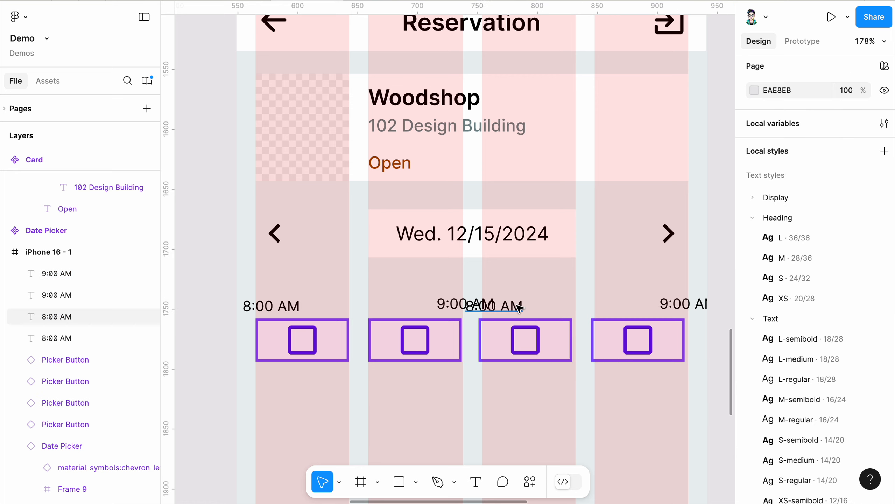
pyautogui.click(521, 304)
pyautogui.press('Delete')
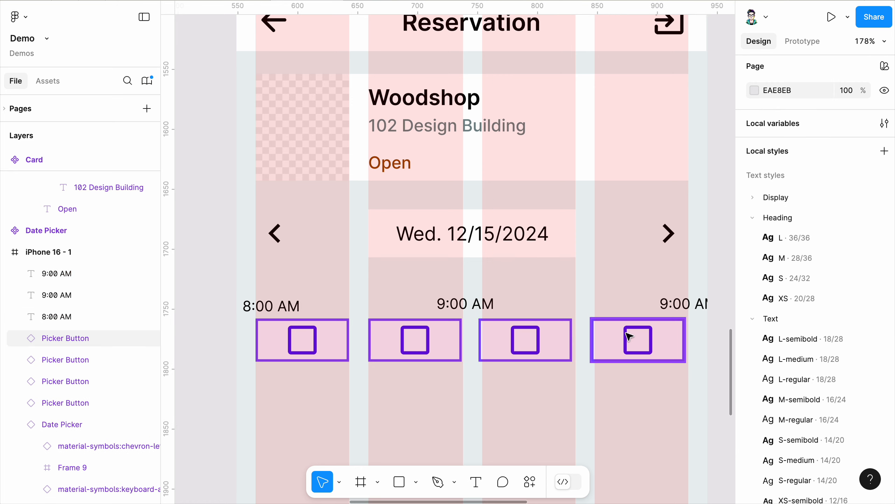
pyautogui.moveTo(692, 390); pyautogui.dragTo(540, 306)
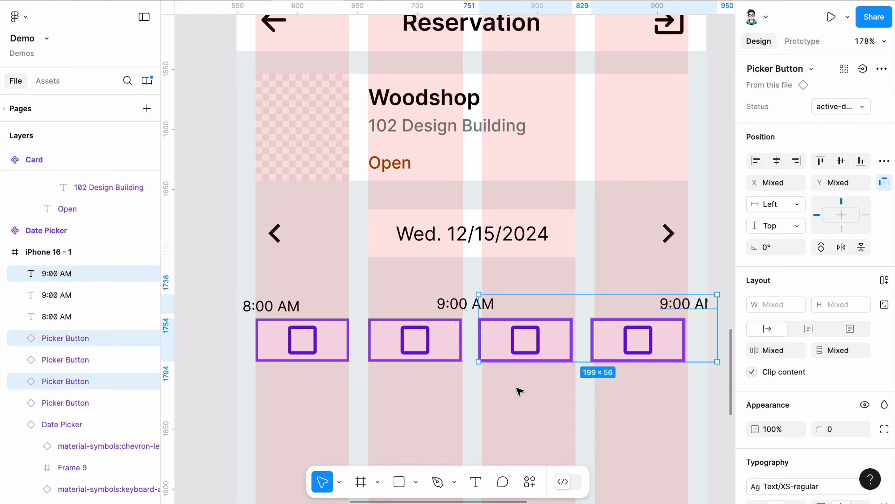
pyautogui.press('Delete')
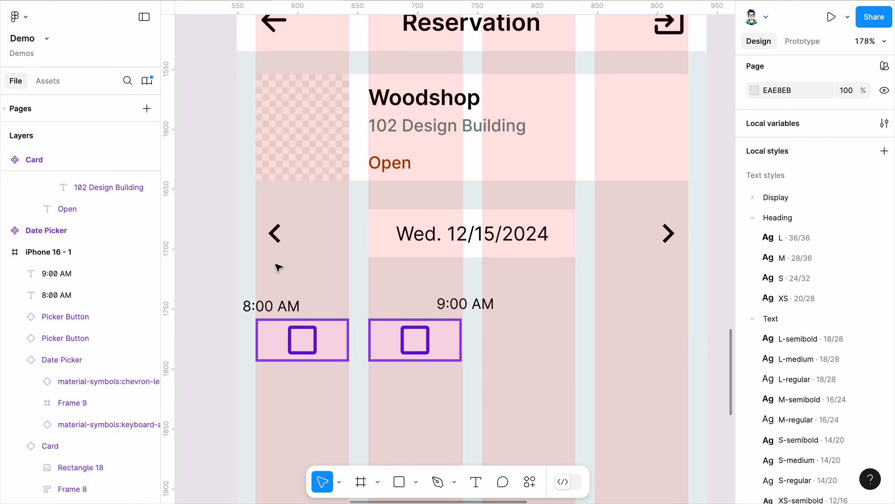
# - Align the 8:00 AM and 9:00 AM labels to each other along their vertical centers
pyautogui.scroll(5, 311, 310)
pyautogui.scroll(-1, 501, 311)
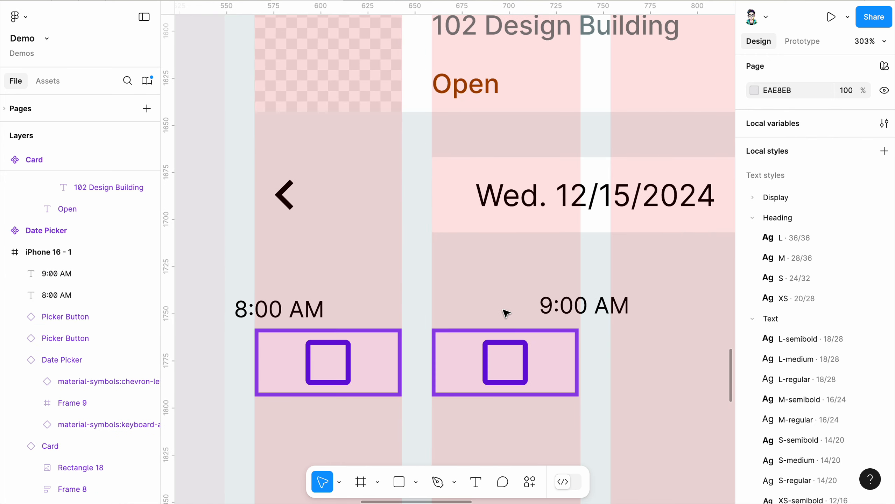
pyautogui.click(300, 312)
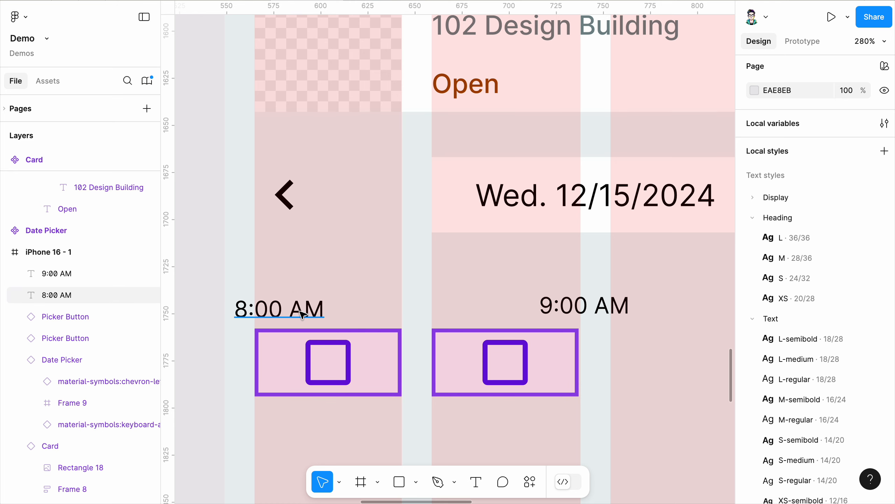
pyautogui.keyDown('shift'); pyautogui.click(566, 314); pyautogui.keyUp('shift')
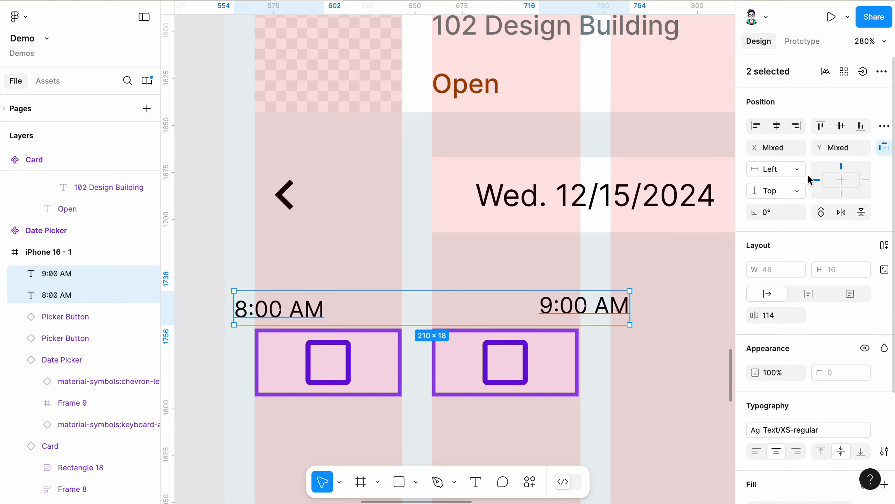
pyautogui.click(840, 123)
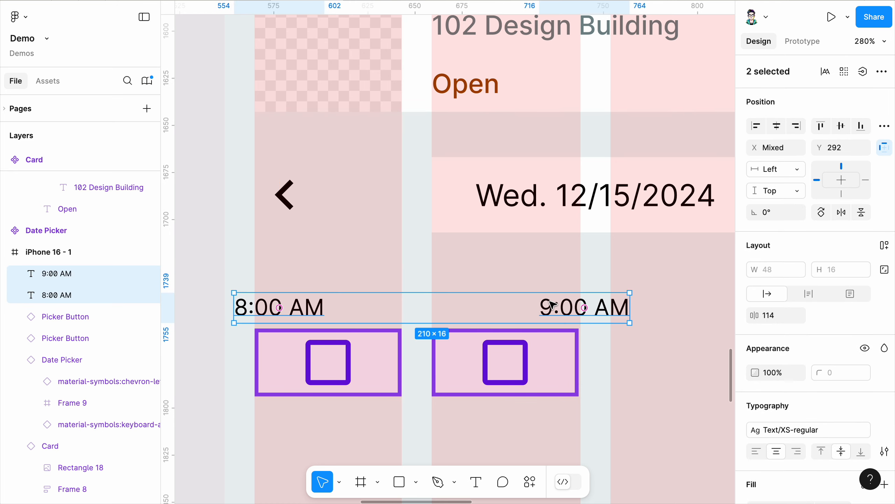
# - Apply the grey/700 color style as the fill of both time labels
pyautogui.scroll(-1, 395, 282)
pyautogui.scroll(-4, 739, 367)
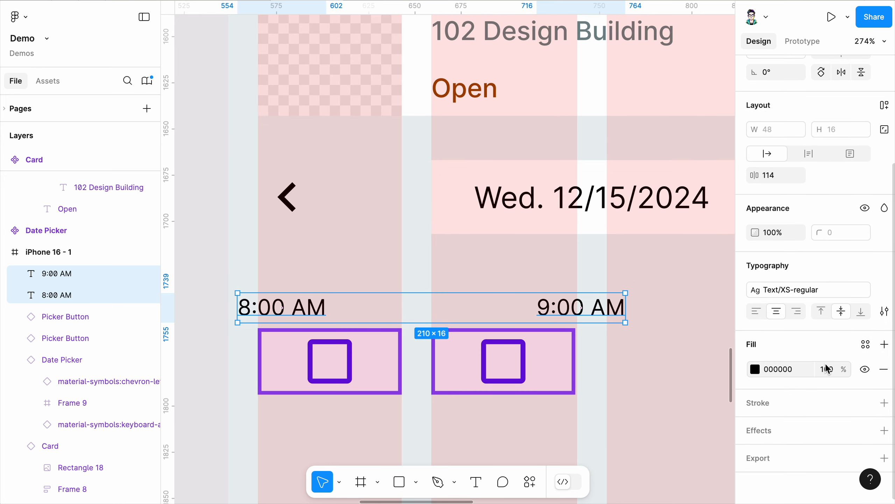
pyautogui.click(864, 347)
pyautogui.scroll(-5, 660, 411)
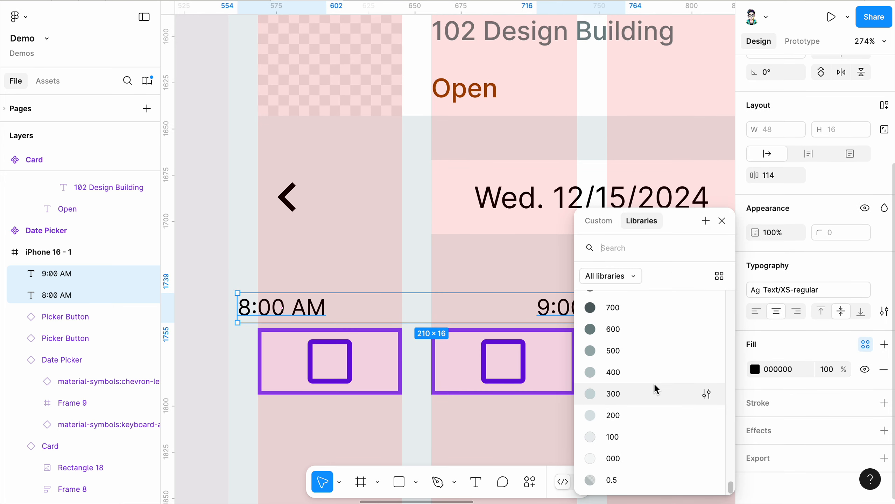
pyautogui.click(643, 340)
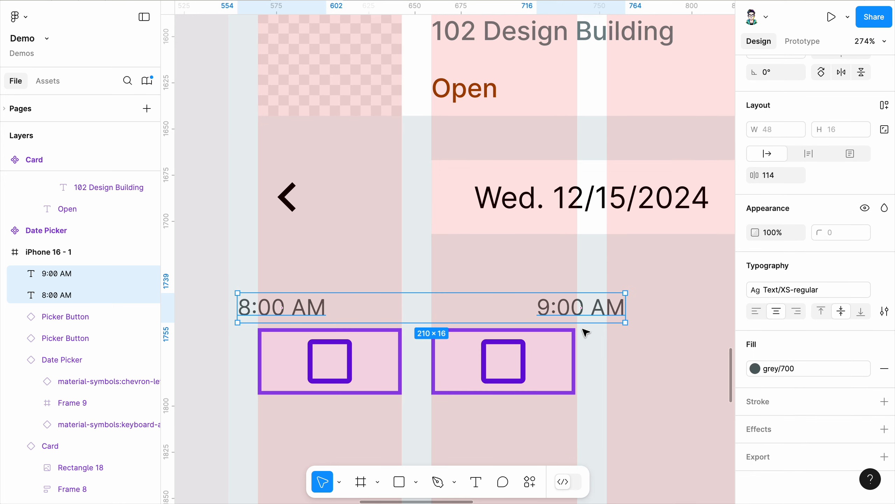
# - Create one component from the two time labels and the two picker buttons below them
pyautogui.moveTo(224, 282); pyautogui.dragTo(625, 397)
pyautogui.scroll(-3, 412, 312)
pyautogui.scroll(2, 550, 313)
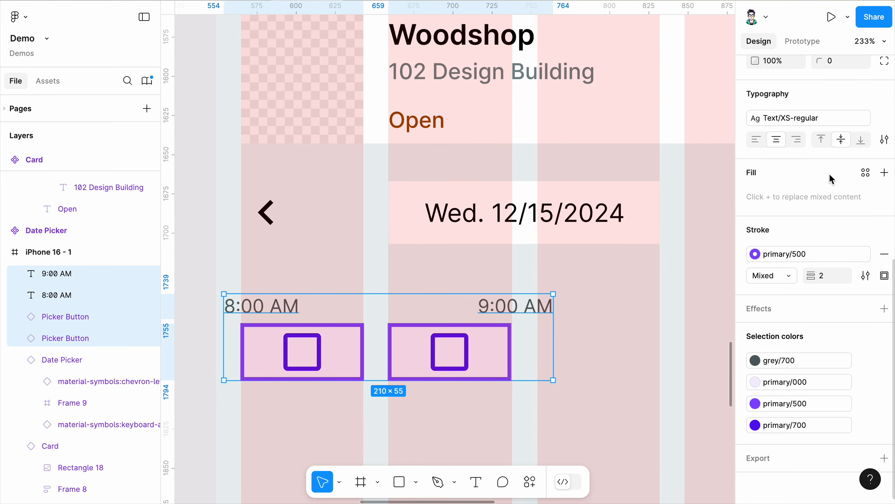
pyautogui.scroll(10, 831, 179)
pyautogui.moveTo(275, 370); pyautogui.dragTo(329, 345)
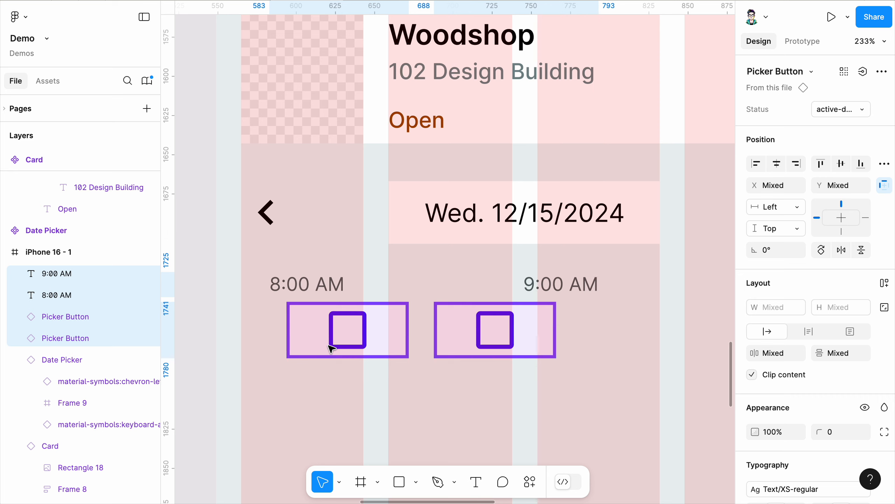
pyautogui.hotkey('ctrl', 'z')
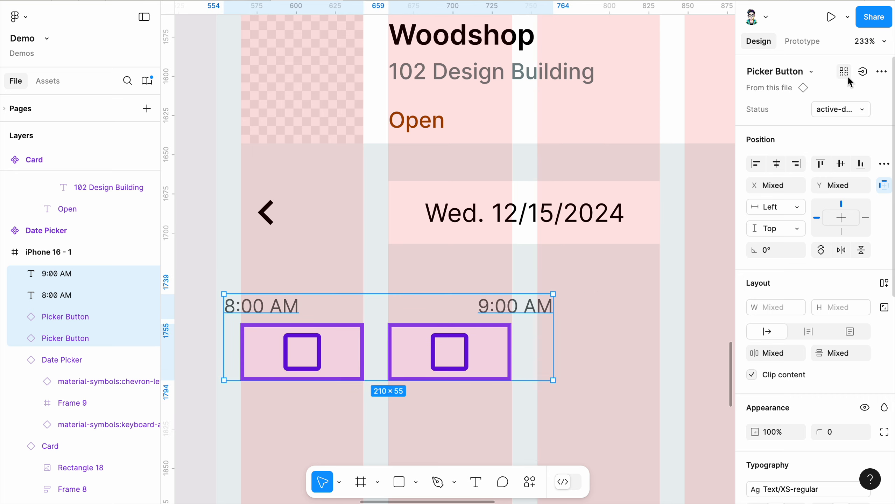
pyautogui.click(882, 72)
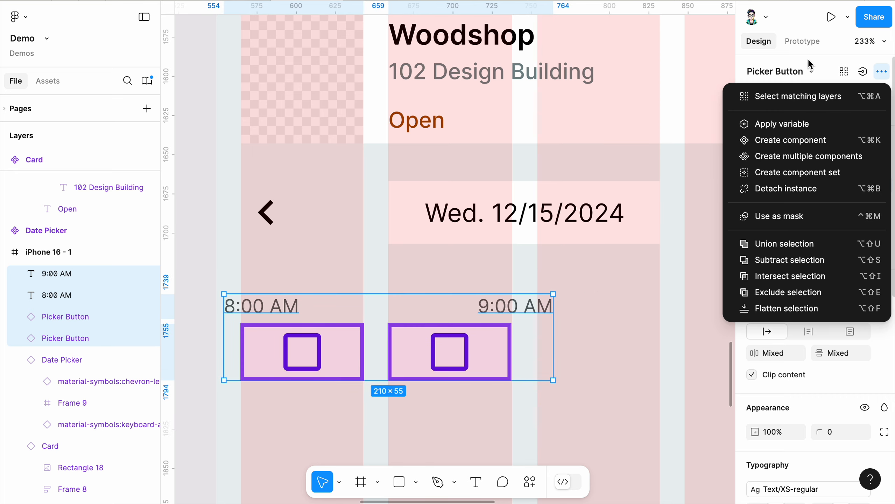
pyautogui.click(822, 65)
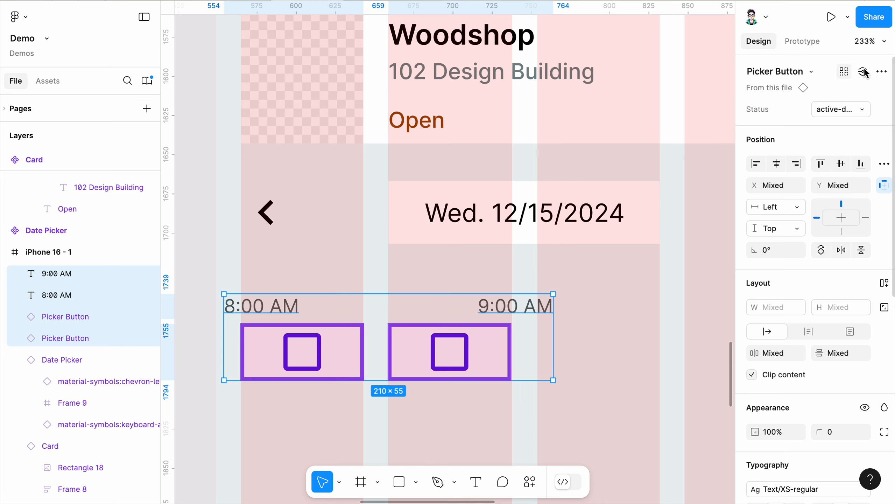
pyautogui.click(882, 72)
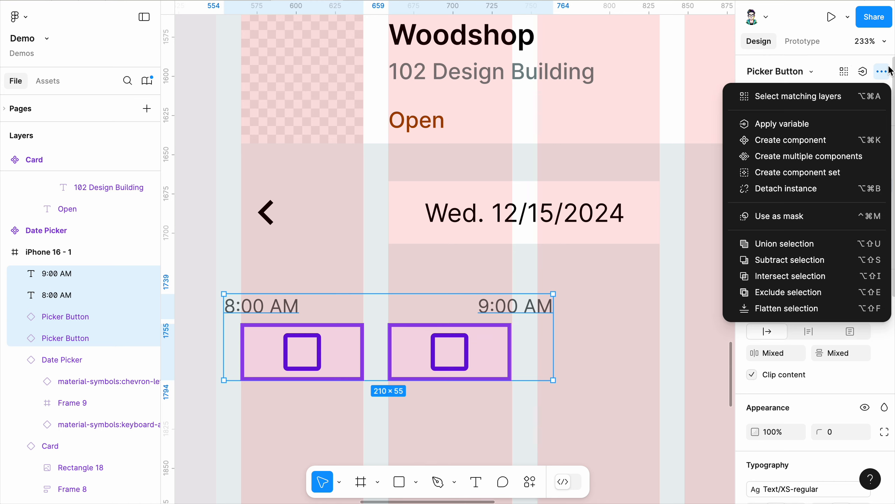
pyautogui.click(786, 140)
pyautogui.click(265, 427)
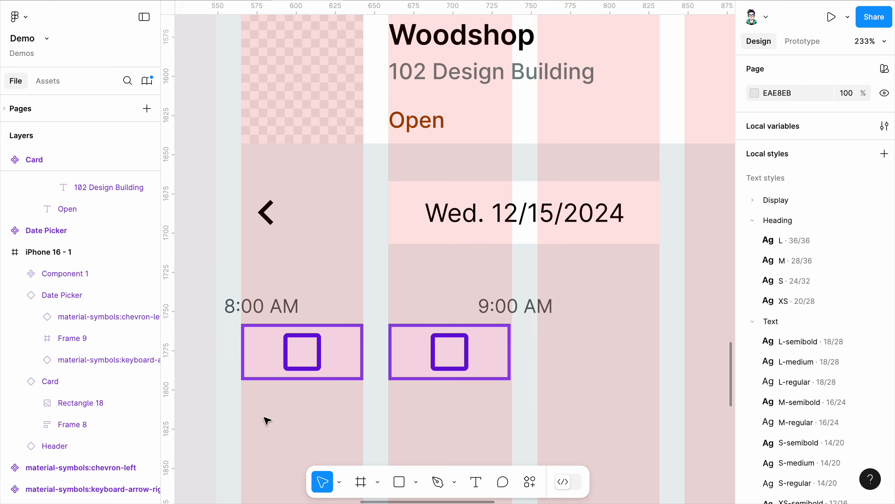
# - Move the new component out of the phone frame to X 1279, Y 1531, beside the Picker Button set, and rename it Time Picker
pyautogui.scroll(-5, 265, 427)
pyautogui.moveTo(352, 357); pyautogui.dragTo(713, 205)
pyautogui.doubleClick(705, 203)
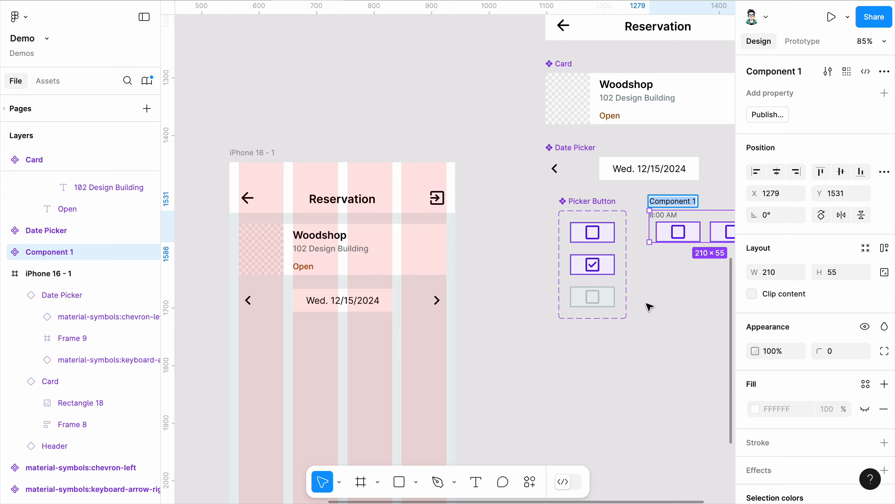
pyautogui.write('Time Picker')
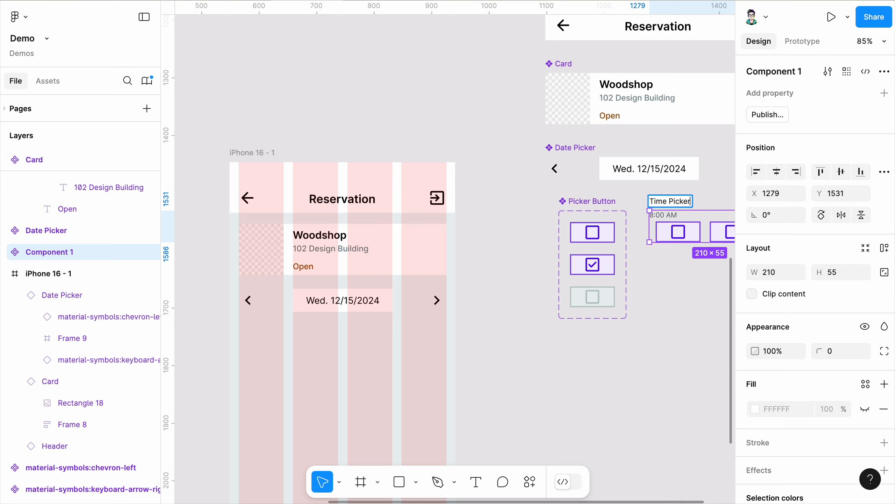
pyautogui.press('Return')
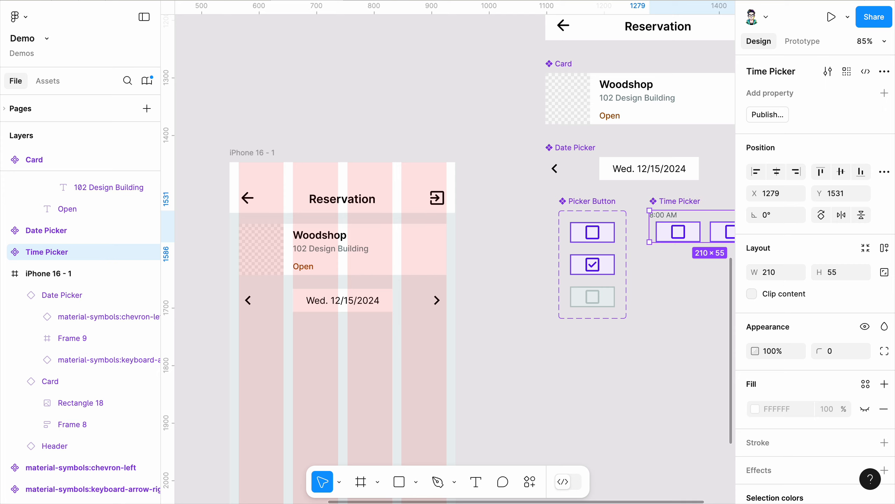
# - Place an instance of Time Picker in the iPhone 16 - 1 frame at X 5, Y 287, its buttons aligned to the first two columns
pyautogui.click(610, 349)
pyautogui.scroll(-2, 549, 347)
pyautogui.scroll(2, 640, 311)
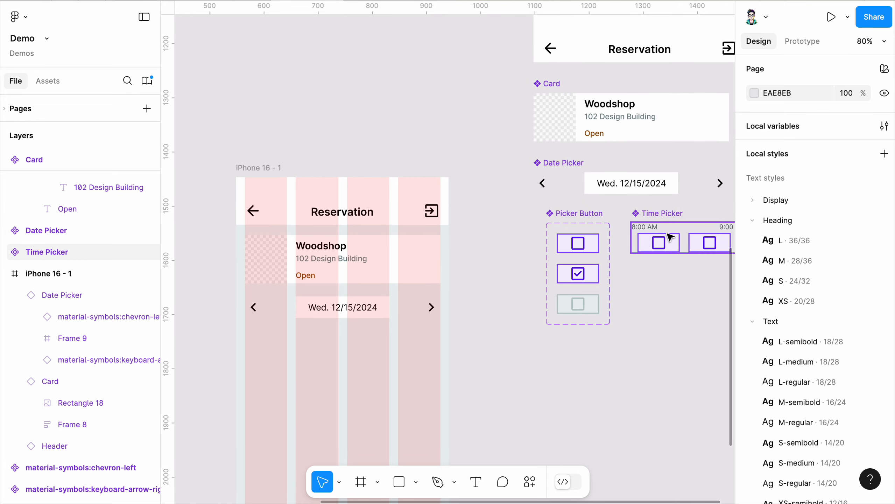
pyautogui.keyDown('alt'); pyautogui.moveTo(671, 238); pyautogui.dragTo(337, 362); pyautogui.keyUp('alt')
pyautogui.moveTo(281, 380); pyautogui.dragTo(353, 335)
pyautogui.scroll(5, 389, 307)
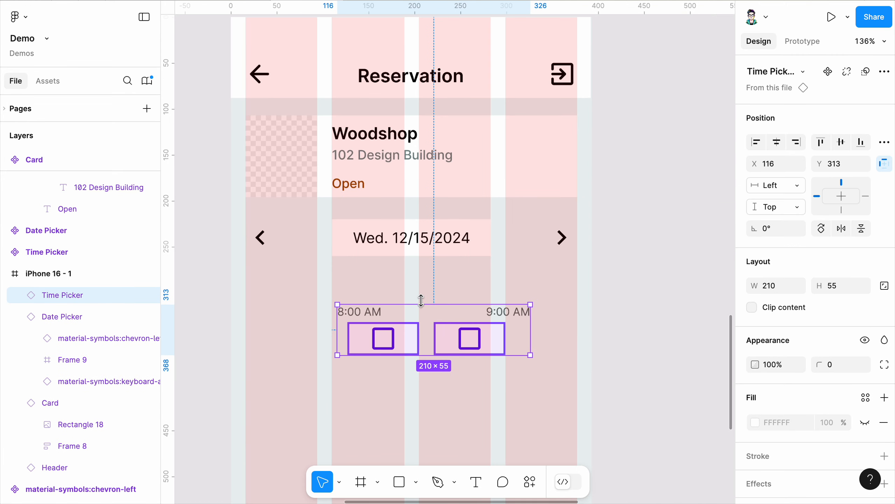
pyautogui.moveTo(405, 324); pyautogui.dragTo(295, 312)
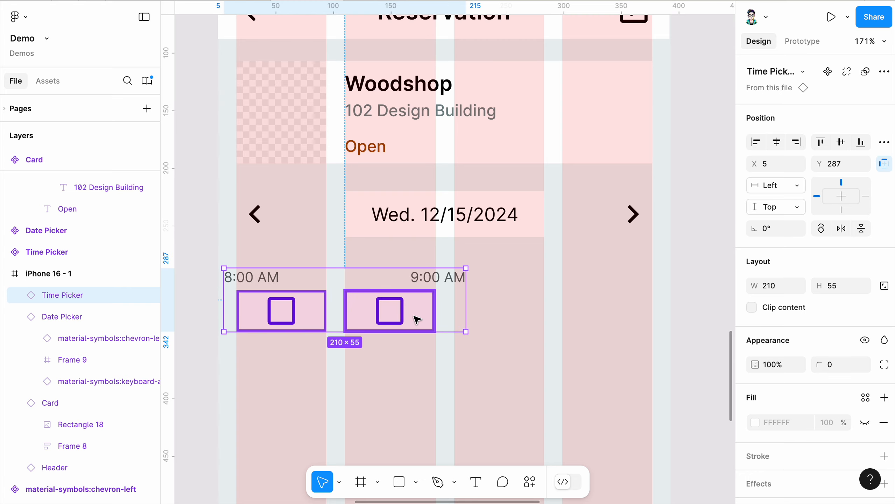
# - Duplicate the Time Picker instance to X 194, Y 287 so that its buttons fall on the third and fourth columns
pyautogui.scroll(-3, 410, 314)
pyautogui.scroll(5, 418, 316)
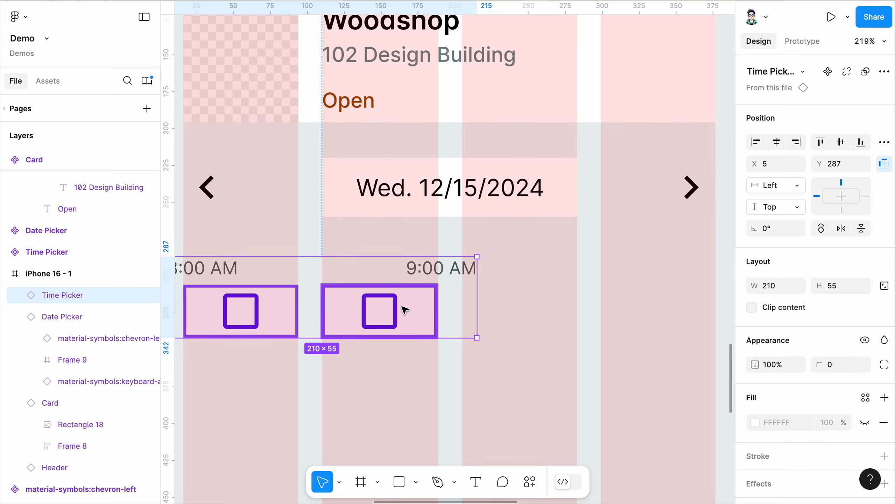
pyautogui.scroll(-2, 404, 309)
pyautogui.moveTo(394, 309); pyautogui.dragTo(594, 311)
pyautogui.scroll(10, 409, 300)
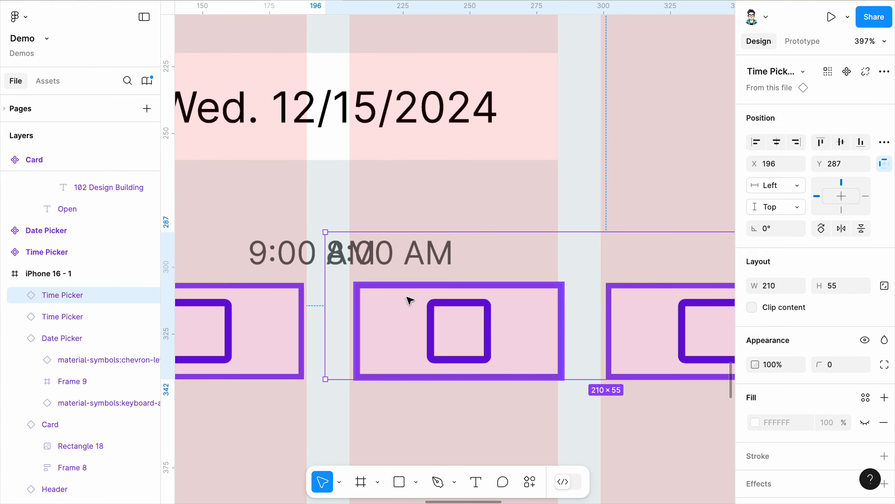
pyautogui.moveTo(322, 315); pyautogui.dragTo(309, 314)
pyautogui.scroll(-6, 360, 292)
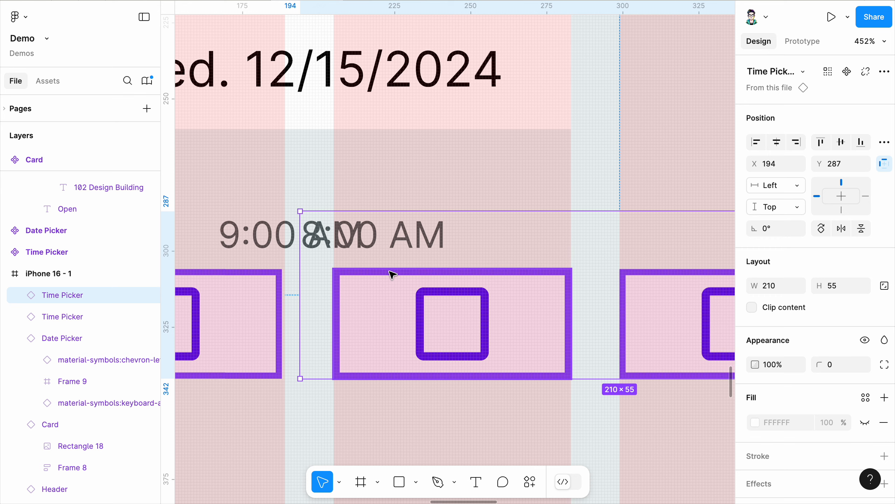
# - Hide the 8:00 AM label in the second Time Picker instance
pyautogui.doubleClick(403, 250)
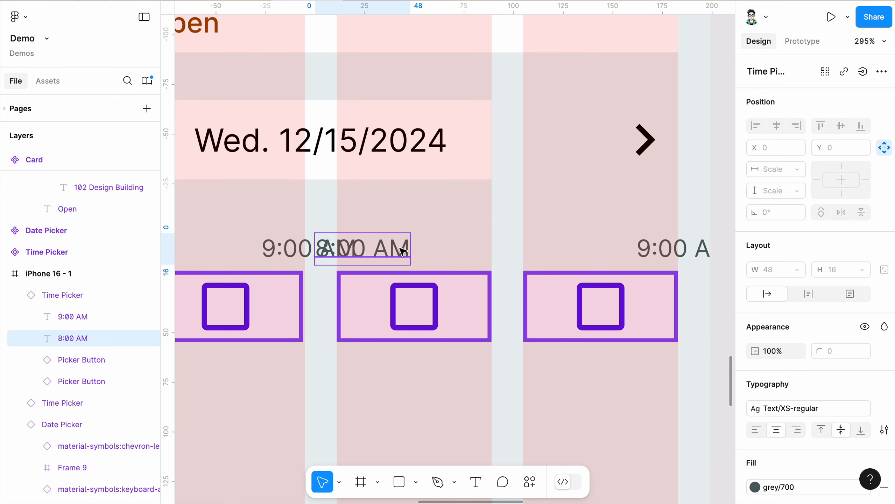
pyautogui.hotkey('ctrl', 'shift', 'h')
pyautogui.scroll(-2, 521, 310)
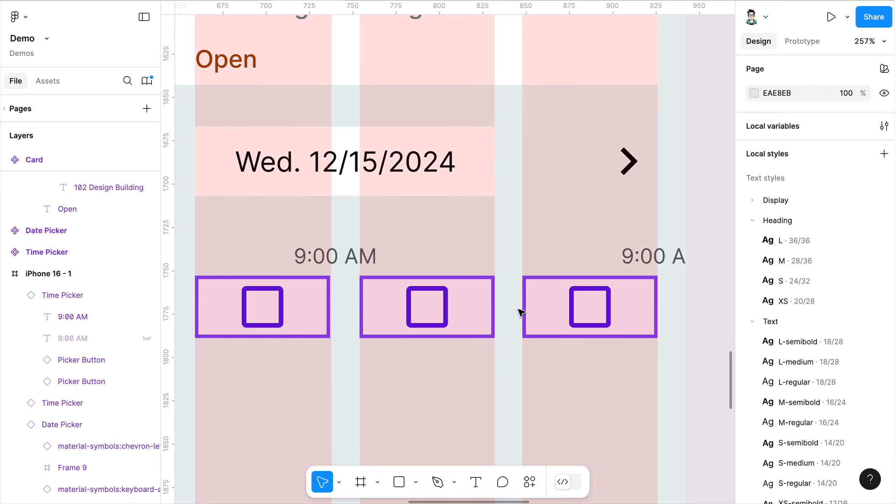
# - Show the hidden 8:00 AM label of the second Time Picker instance and hide it again
pyautogui.click(429, 293)
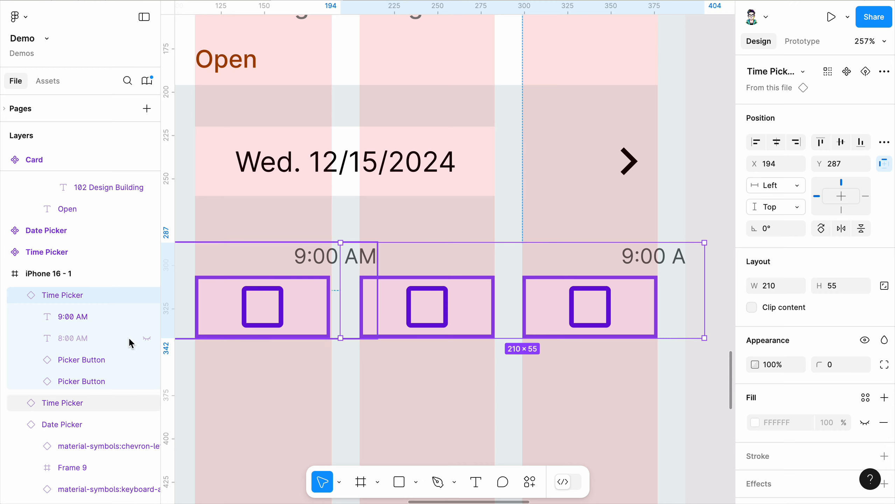
pyautogui.click(147, 339)
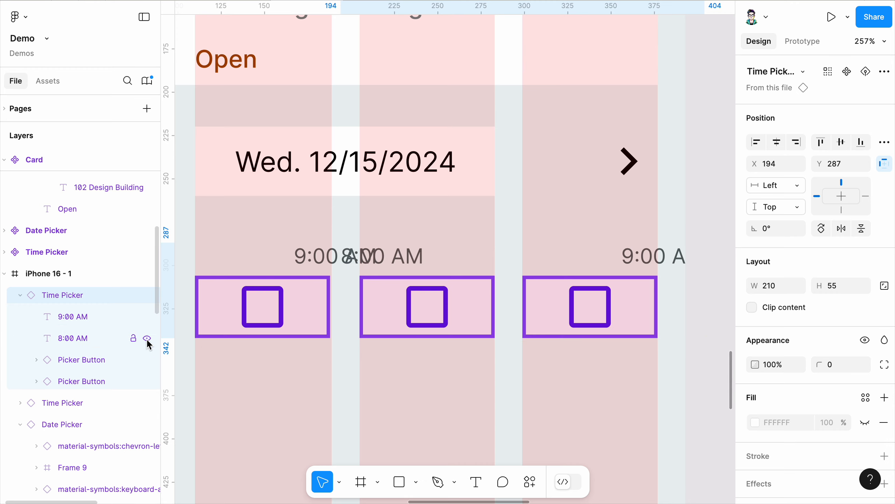
pyautogui.click(147, 338)
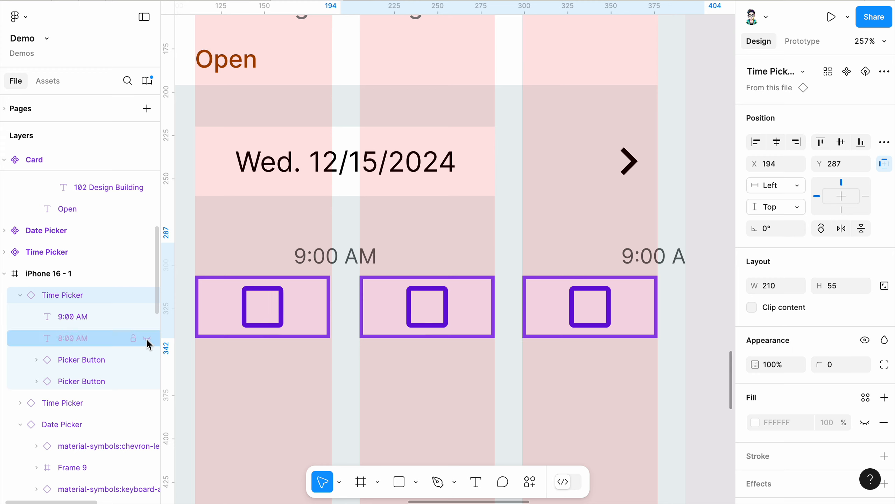
pyautogui.click(624, 366)
# - Examine how the time labels line up with the four picker buttons and the edges of the phone frame
pyautogui.scroll(-3, 624, 349)
pyautogui.scroll(1, 624, 330)
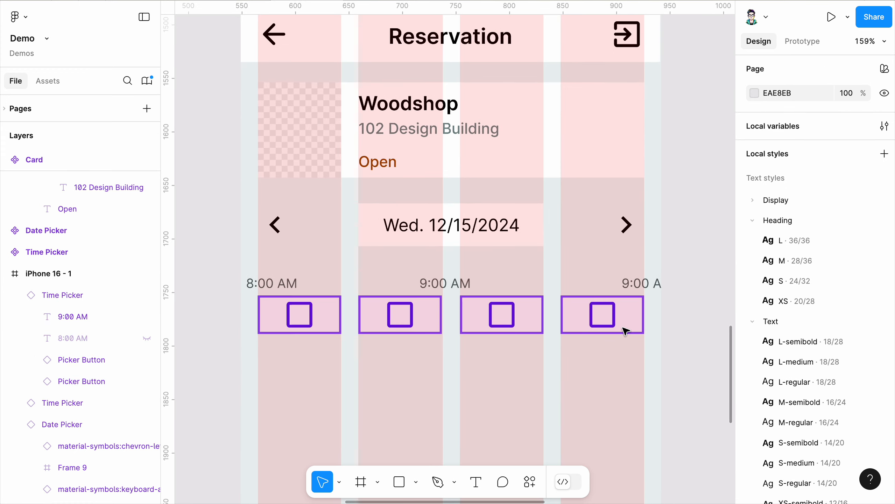
pyautogui.scroll(-2, 671, 297)
pyautogui.keyDown('ctrl'); pyautogui.scroll(3, 665, 286); pyautogui.keyUp('ctrl')
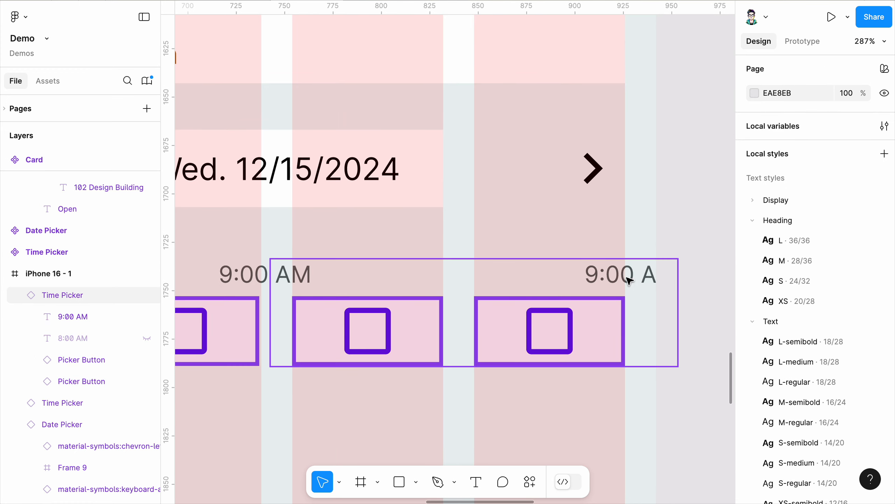
pyautogui.keyDown('ctrl'); pyautogui.scroll(-5, 495, 366); pyautogui.keyUp('ctrl')
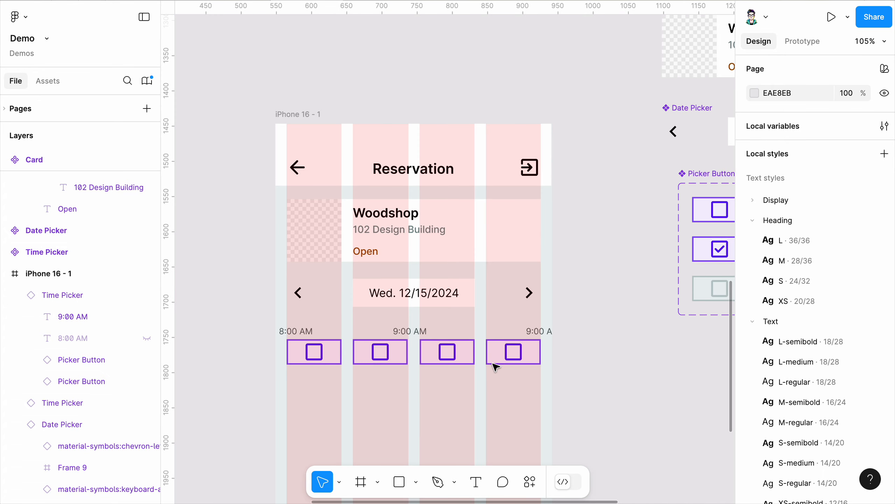
pyautogui.keyDown('ctrl'); pyautogui.scroll(-2, 365, 369); pyautogui.keyUp('ctrl')
pyautogui.keyDown('ctrl'); pyautogui.scroll(-3, 396, 361); pyautogui.keyUp('ctrl')
pyautogui.keyDown('ctrl'); pyautogui.scroll(1, 364, 340); pyautogui.keyUp('ctrl')
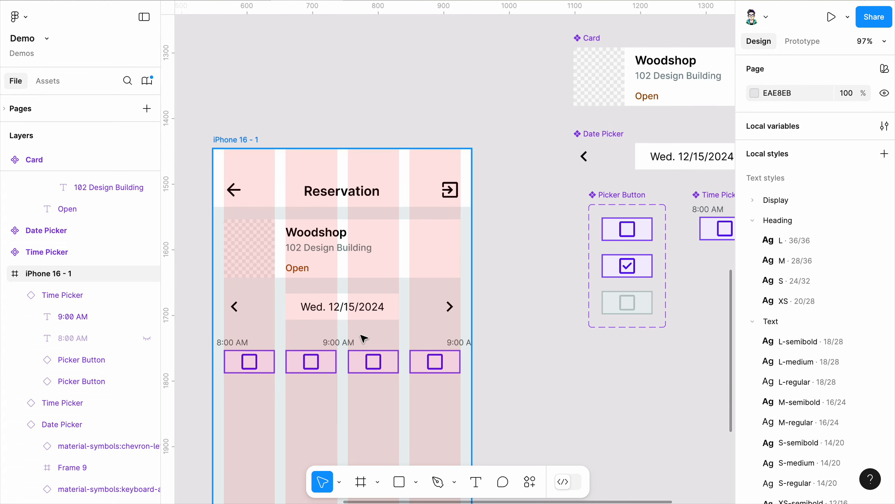
# - Move the 8:00 AM label in the Time Picker main component to X 10, Y 0, near the first button's left edge
pyautogui.keyDown('ctrl'); pyautogui.scroll(-2, 623, 265); pyautogui.keyUp('ctrl')
pyautogui.keyDown('ctrl'); pyautogui.scroll(8, 556, 272); pyautogui.keyUp('ctrl')
pyautogui.keyDown('ctrl'); pyautogui.scroll(4, 424, 292); pyautogui.keyUp('ctrl')
pyautogui.click(310, 293)
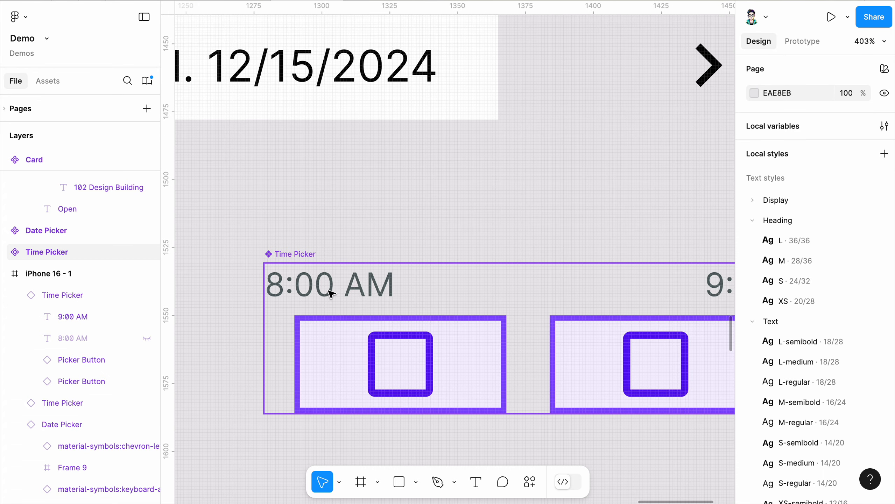
pyautogui.click(310, 292)
pyautogui.moveTo(306, 292); pyautogui.dragTo(331, 293)
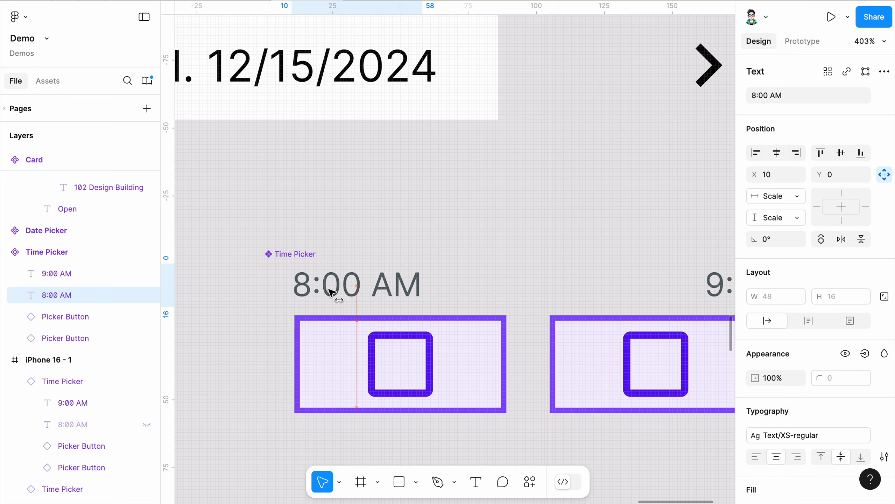
# - Move the 9:00 AM label in the Time Picker main component to X 136, Y 0, near the second button's right edge
pyautogui.keyDown('ctrl'); pyautogui.scroll(-2, 333, 292); pyautogui.keyUp('ctrl')
pyautogui.keyDown('ctrl'); pyautogui.scroll(1, 550, 300); pyautogui.keyUp('ctrl')
pyautogui.click(551, 299)
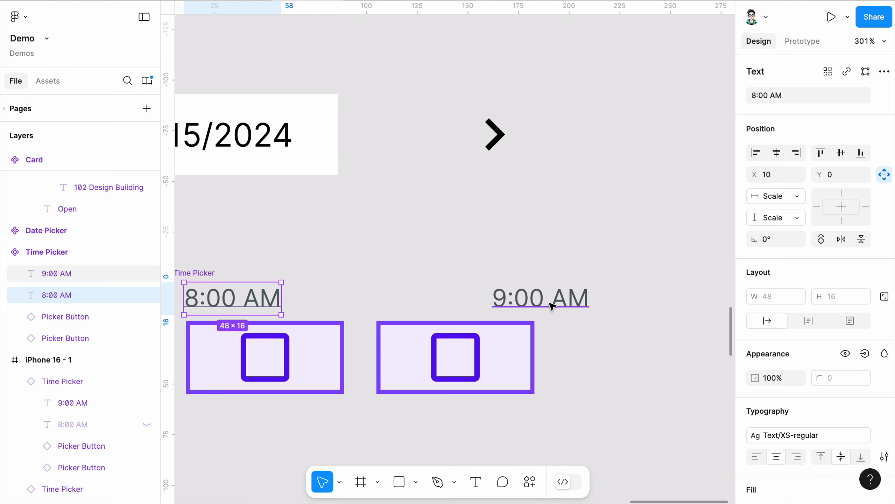
pyautogui.moveTo(557, 300); pyautogui.dragTo(518, 307)
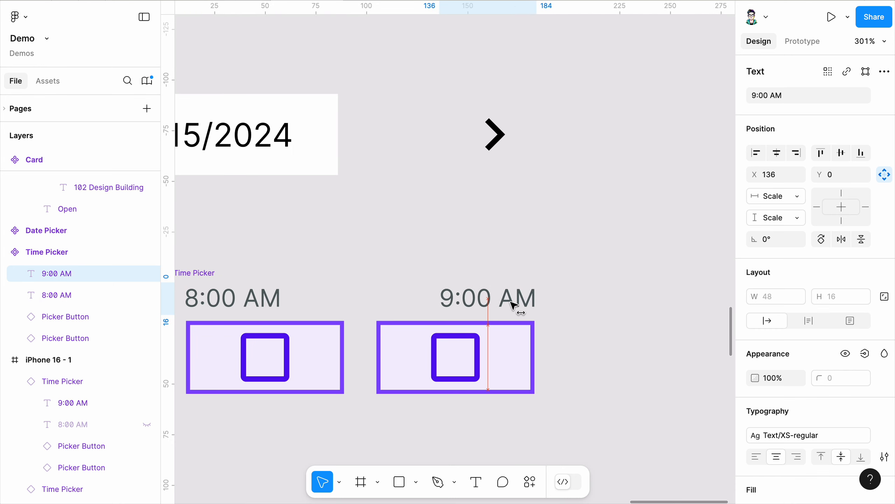
pyautogui.click(625, 307)
# - Shorten the 8:00 AM label in the Time Picker main component to 8 AM
pyautogui.keyDown('ctrl'); pyautogui.scroll(-1, 633, 264); pyautogui.keyUp('ctrl')
pyautogui.keyDown('ctrl'); pyautogui.scroll(-7, 634, 264); pyautogui.keyUp('ctrl')
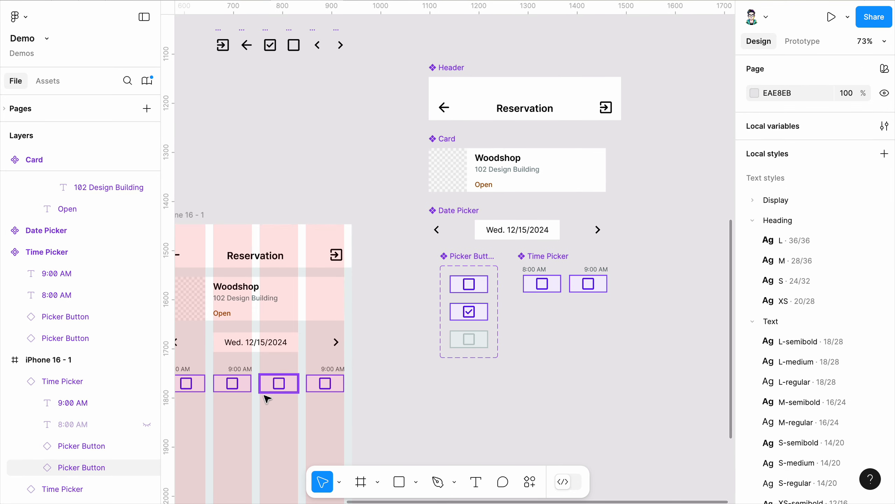
pyautogui.keyDown('ctrl'); pyautogui.scroll(4, 247, 403); pyautogui.keyUp('ctrl')
pyautogui.keyDown('ctrl'); pyautogui.scroll(-2, 549, 286); pyautogui.keyUp('ctrl')
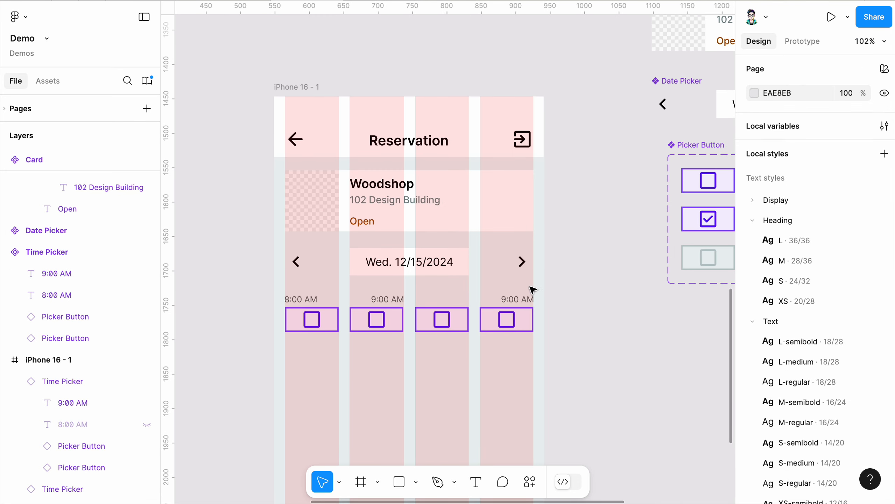
pyautogui.keyDown('ctrl'); pyautogui.scroll(-2, 376, 330); pyautogui.keyUp('ctrl')
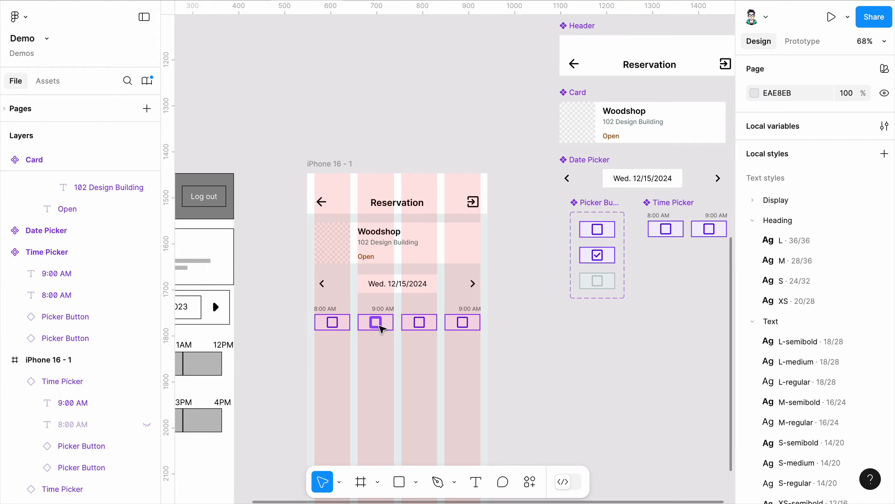
pyautogui.keyDown('ctrl'); pyautogui.scroll(7, 679, 217); pyautogui.keyUp('ctrl')
pyautogui.scroll(10, 626, 223)
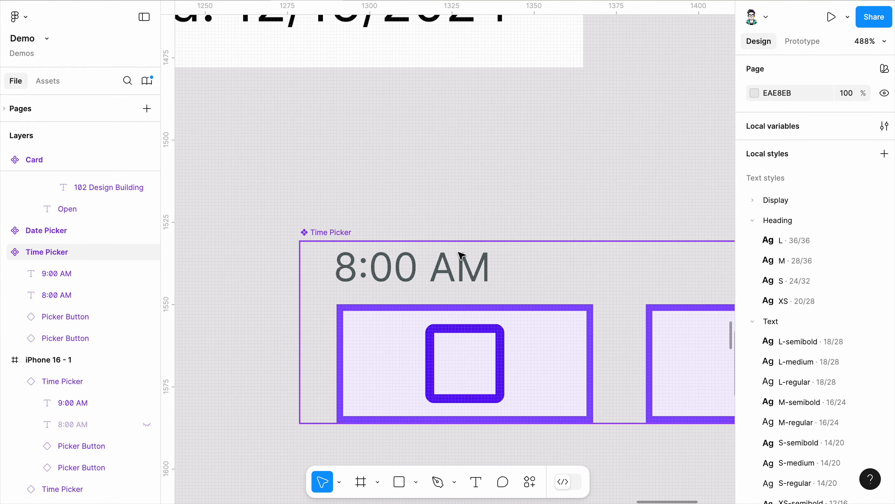
pyautogui.doubleClick(365, 280)
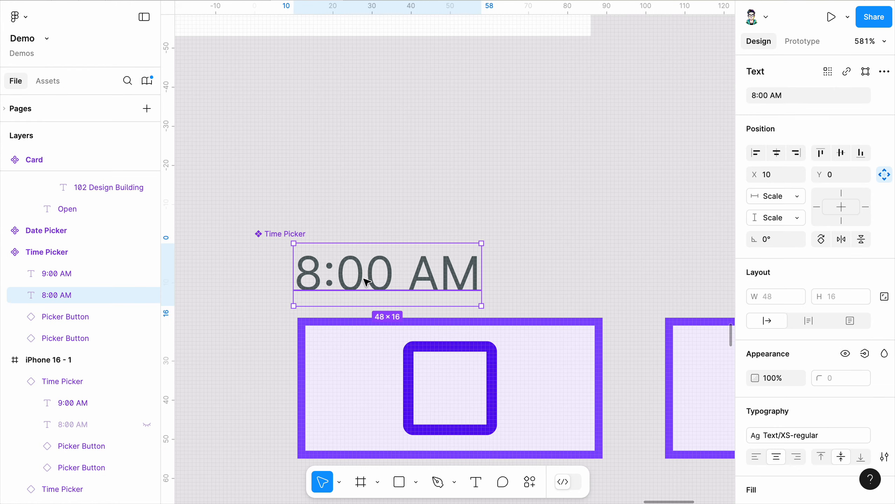
pyautogui.doubleClick(348, 279)
pyautogui.click(377, 275)
pyautogui.moveTo(393, 274); pyautogui.dragTo(323, 275)
pyautogui.press('BackSpace')
pyautogui.scroll(-5, 230, 320)
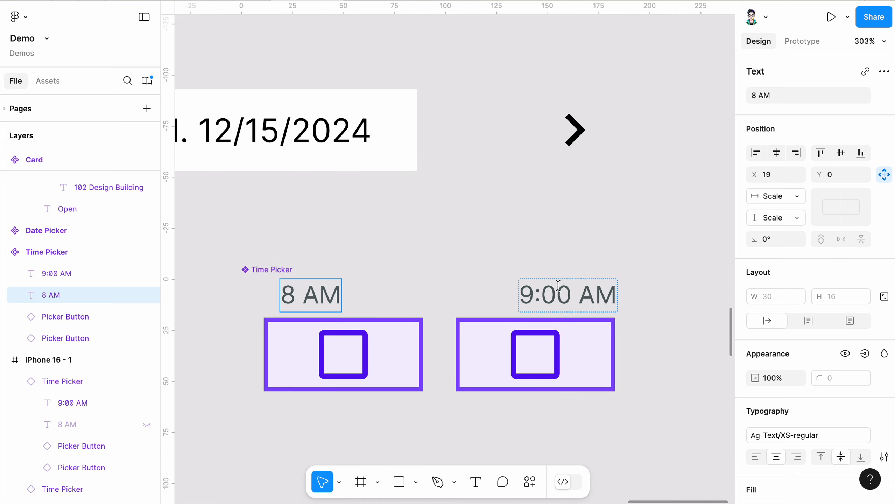
# - Shorten the 9:00 AM label in the Time Picker main component to 9 AM
pyautogui.scroll(2, 558, 285)
pyautogui.doubleClick(564, 295)
pyautogui.moveTo(575, 295); pyautogui.dragTo(533, 296)
pyautogui.press('BackSpace')
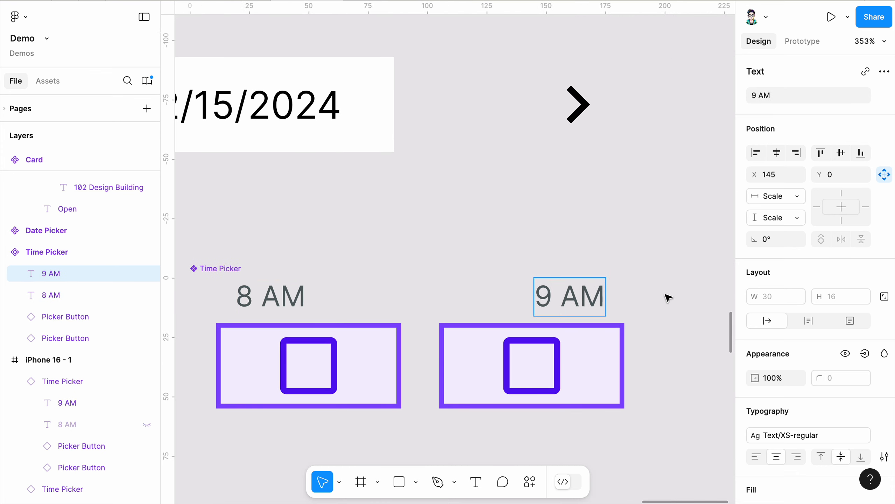
pyautogui.press('Escape')
# - Move the 9 AM label in the Time Picker main component to X 162, Y 0 and the 8 AM label to X 0, Y 0
pyautogui.moveTo(600, 305); pyautogui.dragTo(641, 310)
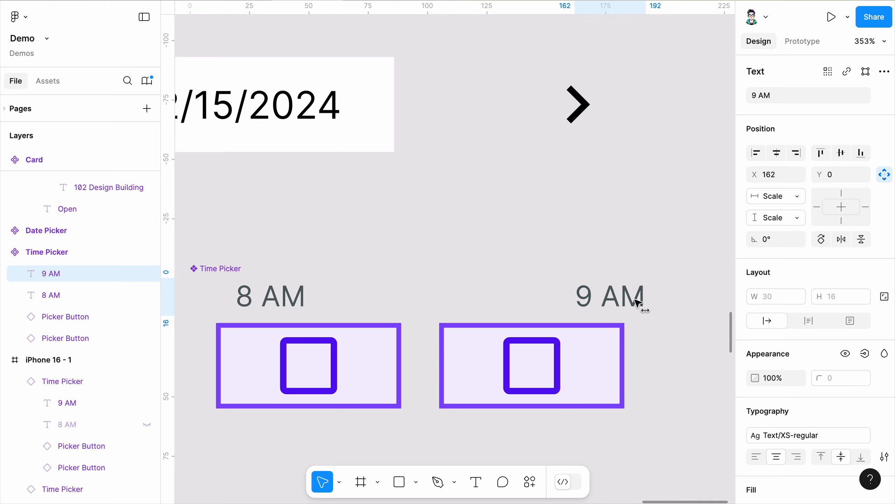
pyautogui.moveTo(300, 300); pyautogui.dragTo(231, 307)
# - Try to shift both labels and both picker buttons of the Time Picker main component about 5 px to the left
pyautogui.scroll(-1, 477, 235)
pyautogui.scroll(-3, 477, 235)
pyautogui.click(359, 384)
pyautogui.click(307, 285)
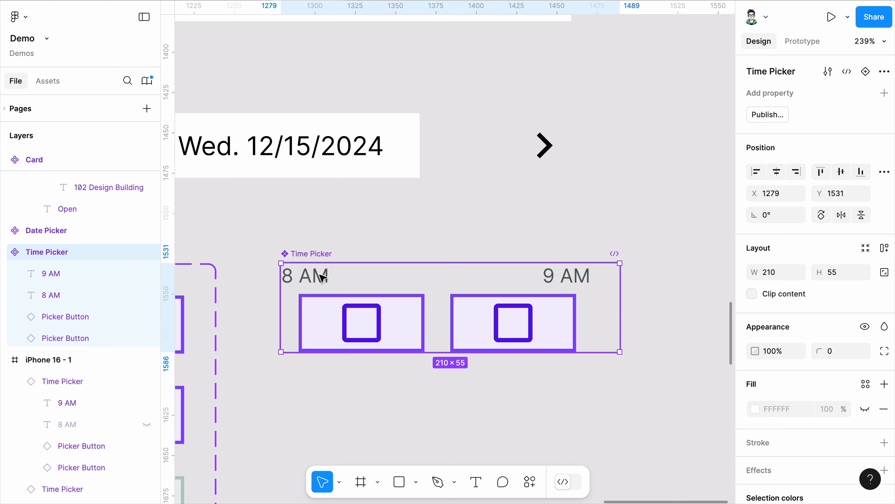
pyautogui.click(322, 278)
pyautogui.keyDown('shift'); pyautogui.click(380, 317); pyautogui.keyUp('shift')
pyautogui.keyDown('shift'); pyautogui.click(505, 316); pyautogui.keyUp('shift')
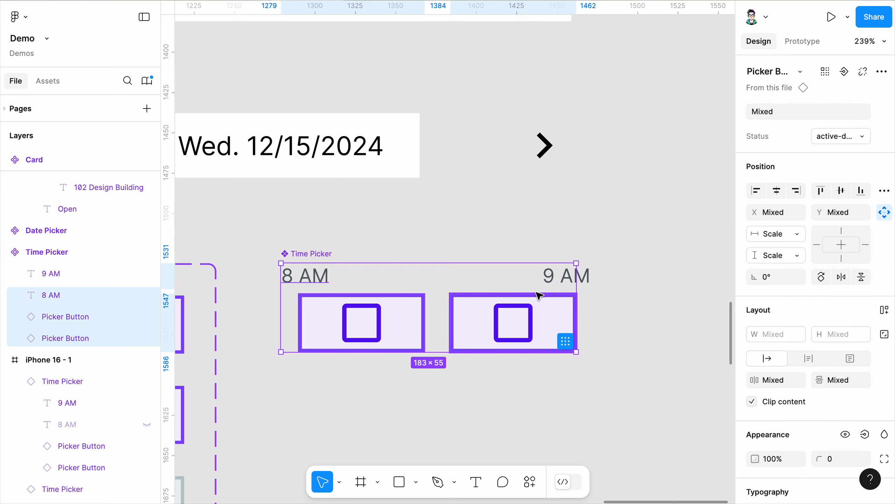
pyautogui.keyDown('shift'); pyautogui.click(572, 270); pyautogui.keyUp('shift')
pyautogui.moveTo(549, 313); pyautogui.dragTo(535, 320)
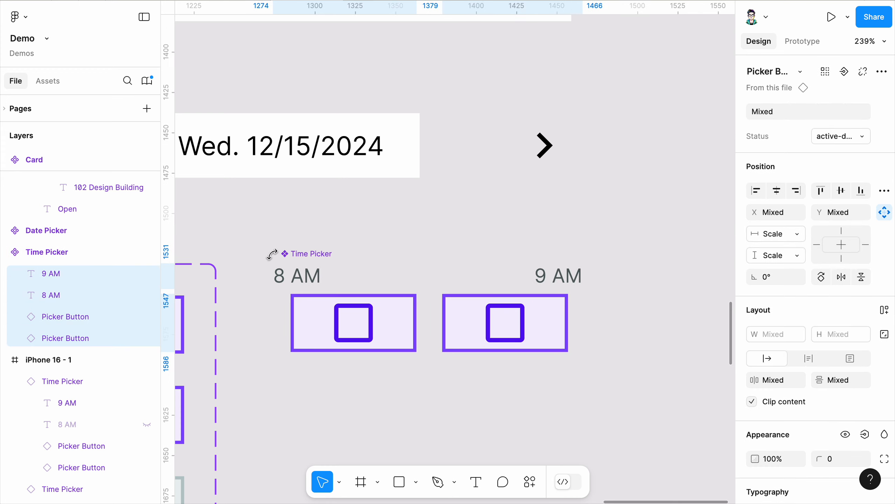
pyautogui.hotkey('ctrl', 'z')
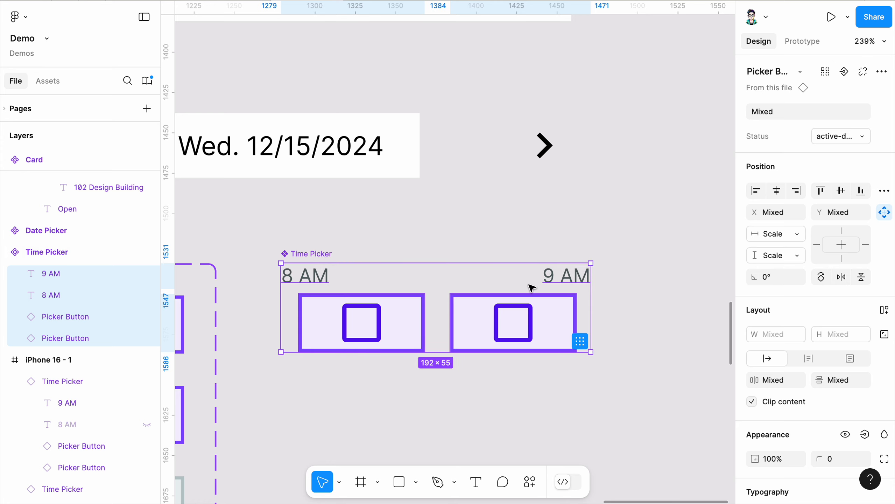
# - Try to narrow the Time Picker main component to a width of 200
pyautogui.click(531, 288)
pyautogui.moveTo(615, 294); pyautogui.dragTo(604, 295)
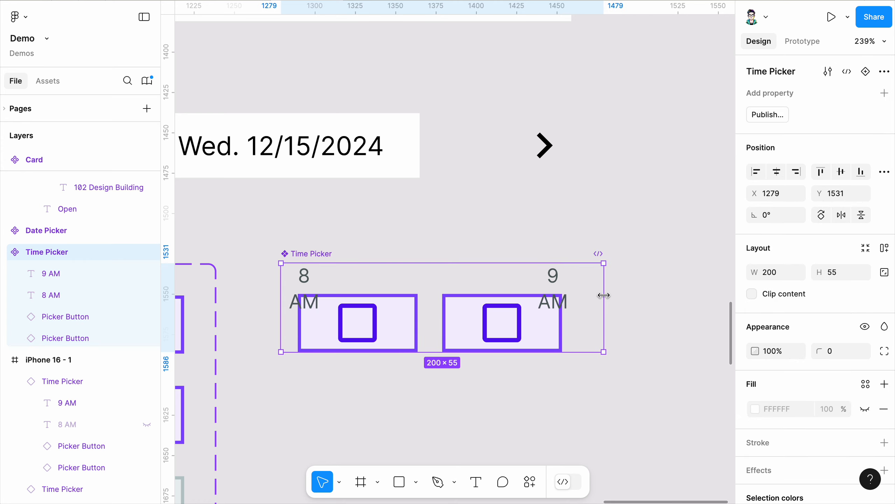
pyautogui.hotkey('ctrl', 'z')
# - Set the constraints of both labels and both picker buttons in the Time Picker main component to Left and Top
pyautogui.click(313, 274)
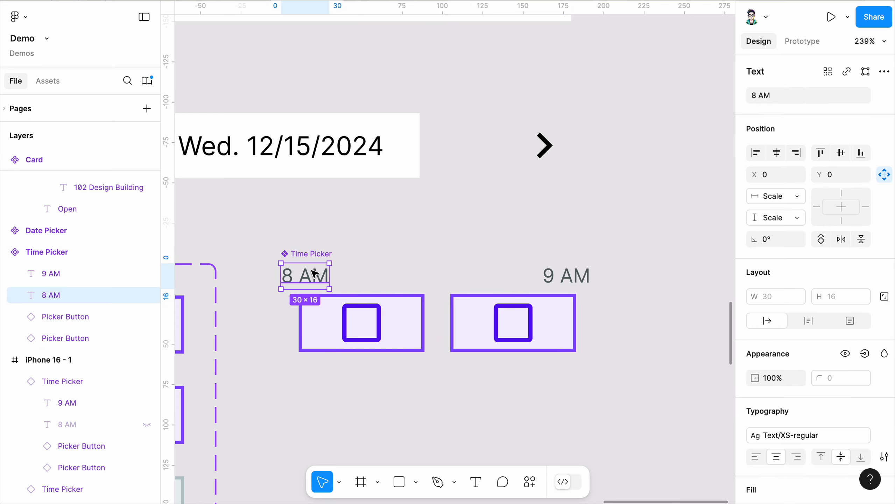
pyautogui.keyDown('shift'); pyautogui.click(405, 317); pyautogui.keyUp('shift')
pyautogui.keyDown('shift'); pyautogui.click(463, 320); pyautogui.keyUp('shift')
pyautogui.keyDown('shift'); pyautogui.click(563, 280); pyautogui.keyUp('shift')
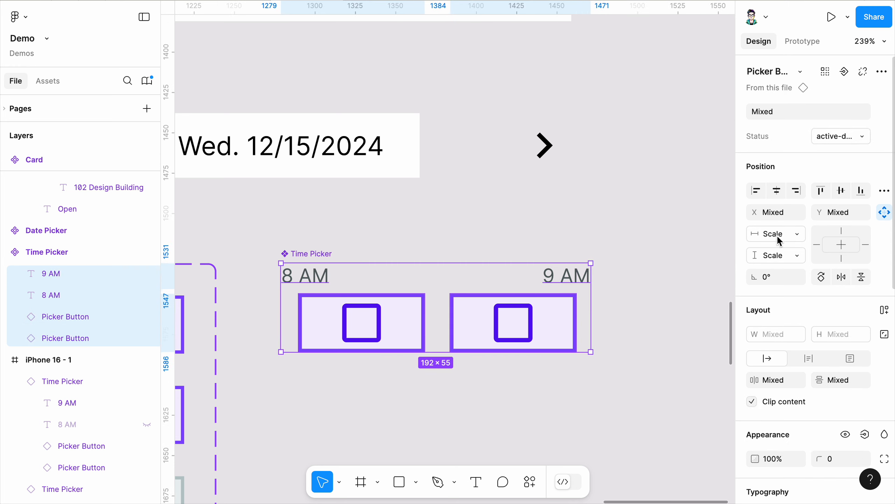
pyautogui.click(800, 237)
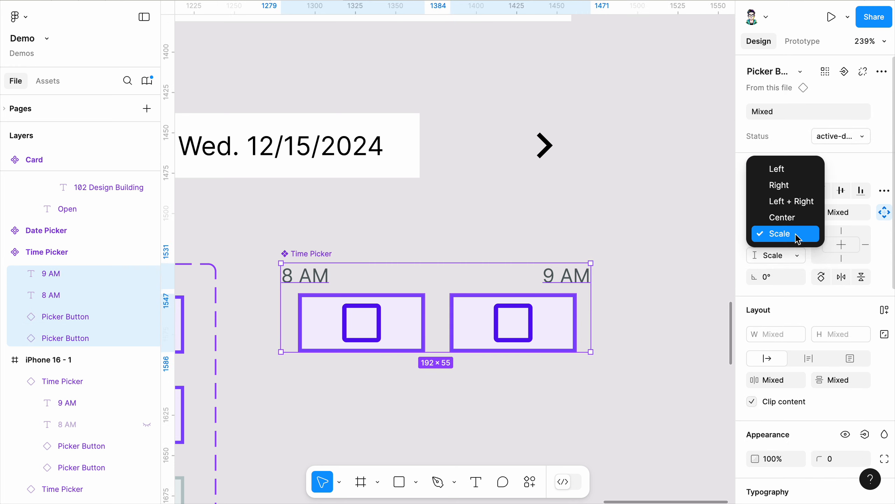
pyautogui.click(793, 169)
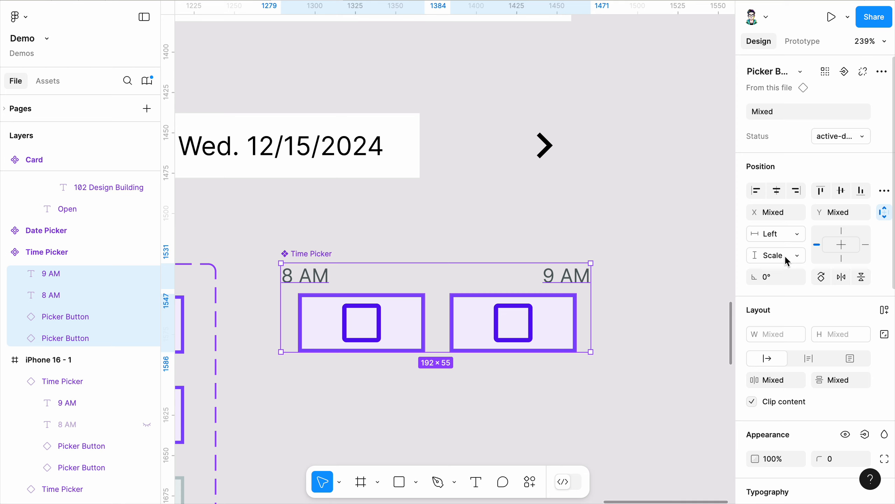
pyautogui.click(787, 256)
pyautogui.click(777, 191)
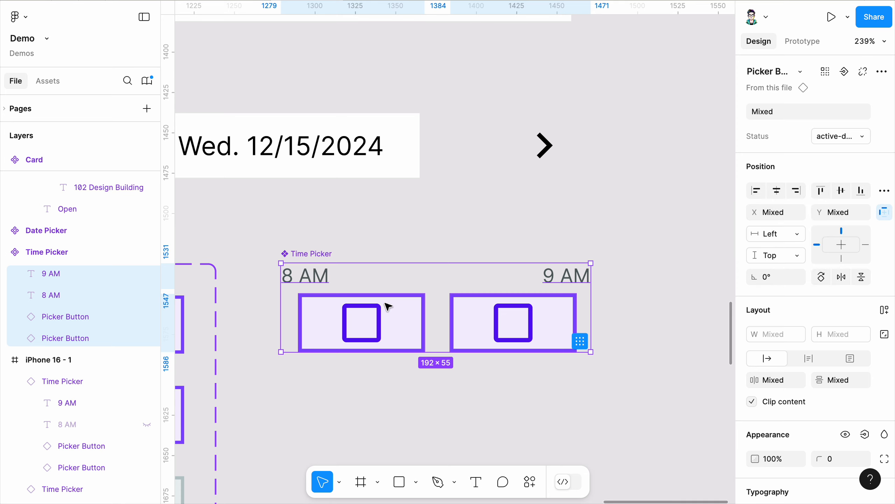
# - Narrow the Time Picker main component to a width of 192 so its edge meets the 9 AM label
pyautogui.click(297, 255)
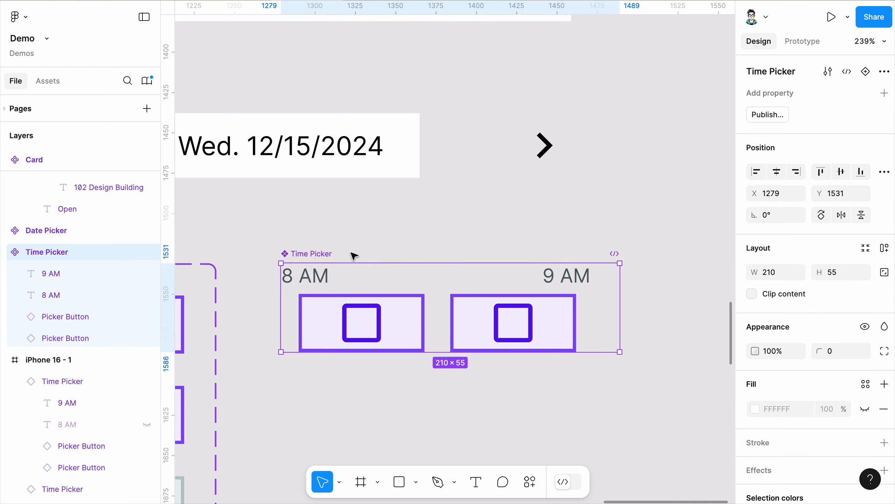
pyautogui.moveTo(620, 290); pyautogui.dragTo(589, 291)
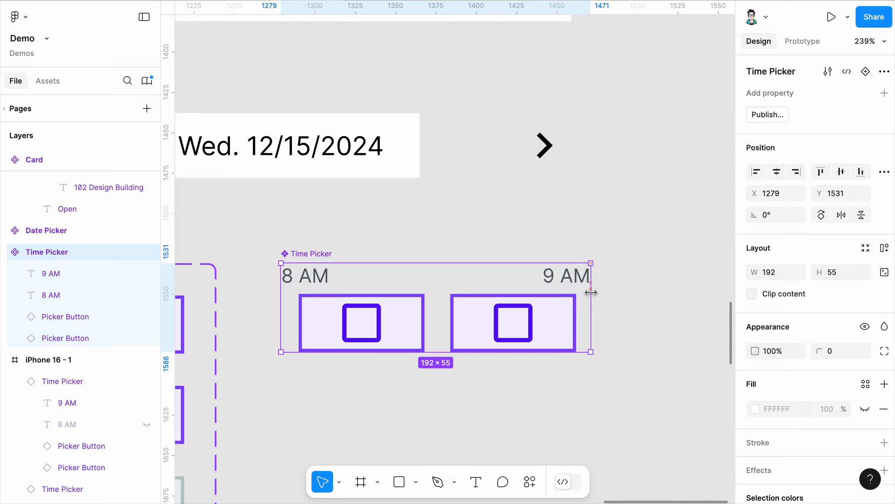
pyautogui.click(683, 302)
# - Examine how the hour labels line up with the picker buttons in the main component and on the Reservation screen's column grid
pyautogui.scroll(-10, 683, 302)
pyautogui.scroll(10, 349, 396)
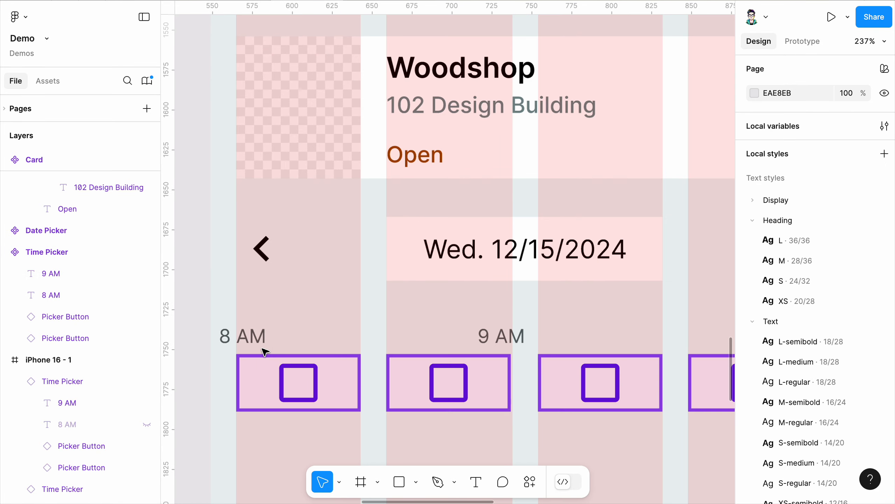
pyautogui.scroll(-3, 262, 344)
pyautogui.scroll(-5, 263, 360)
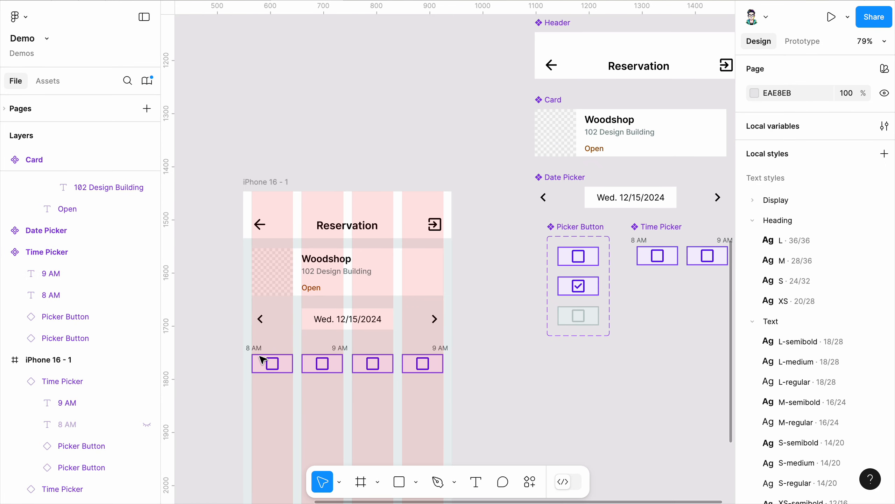
pyautogui.scroll(10, 649, 247)
pyautogui.click(430, 226)
pyautogui.click(418, 227)
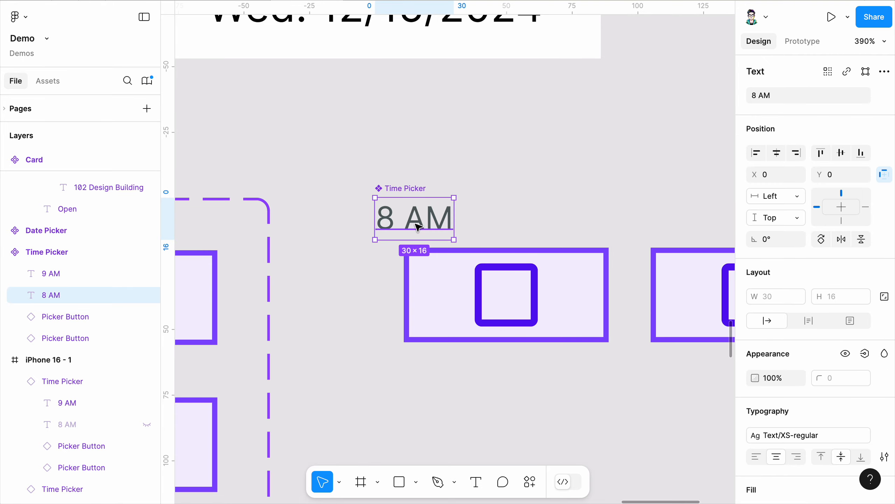
pyautogui.moveTo(418, 226)
pyautogui.mouseDown()
pyautogui.moveTo(439, 227)
pyautogui.moveTo(413, 226)
pyautogui.mouseUp()
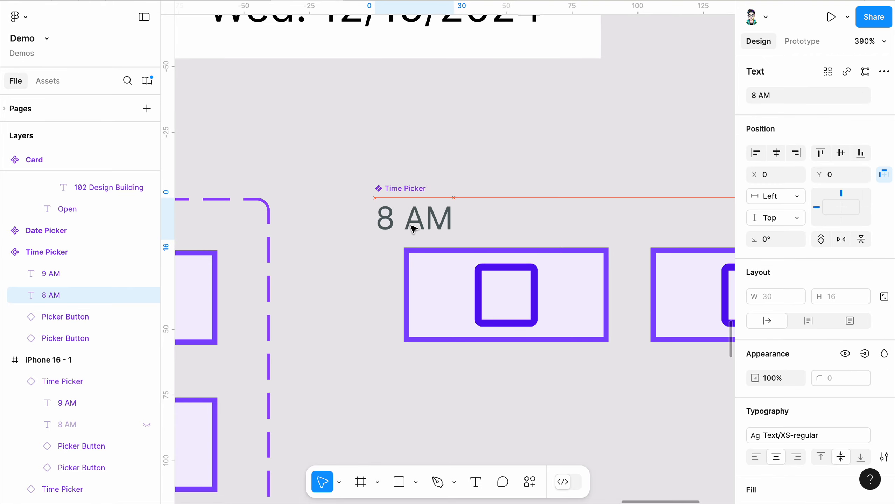
pyautogui.scroll(-5, 637, 250)
pyautogui.scroll(2, 616, 366)
pyautogui.click(617, 367)
pyautogui.scroll(-5, 681, 277)
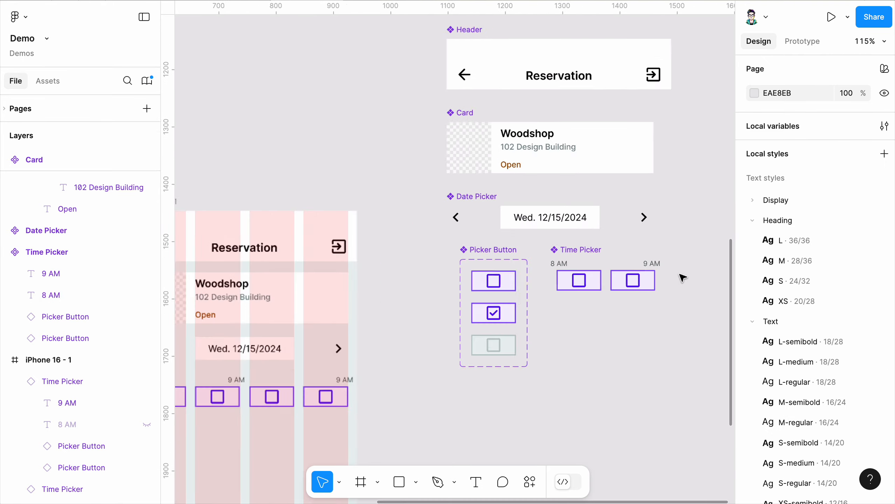
pyautogui.scroll(3, 306, 372)
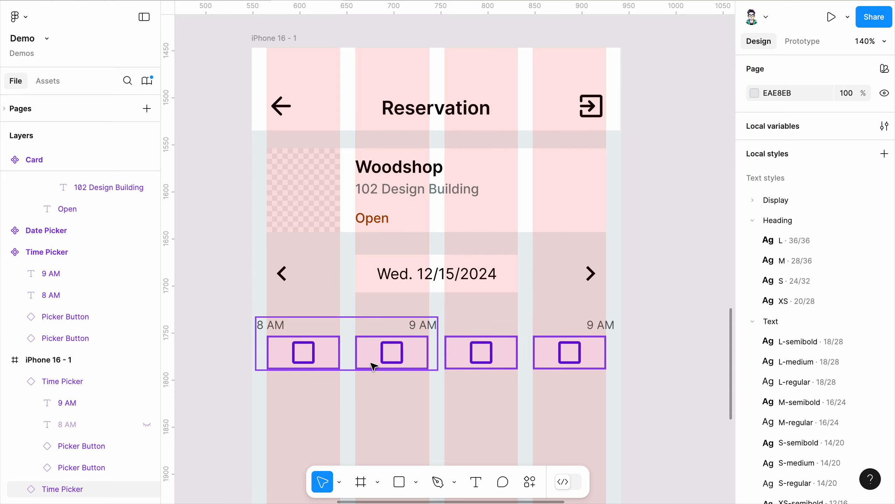
pyautogui.scroll(1, 438, 338)
pyautogui.scroll(1, 438, 338)
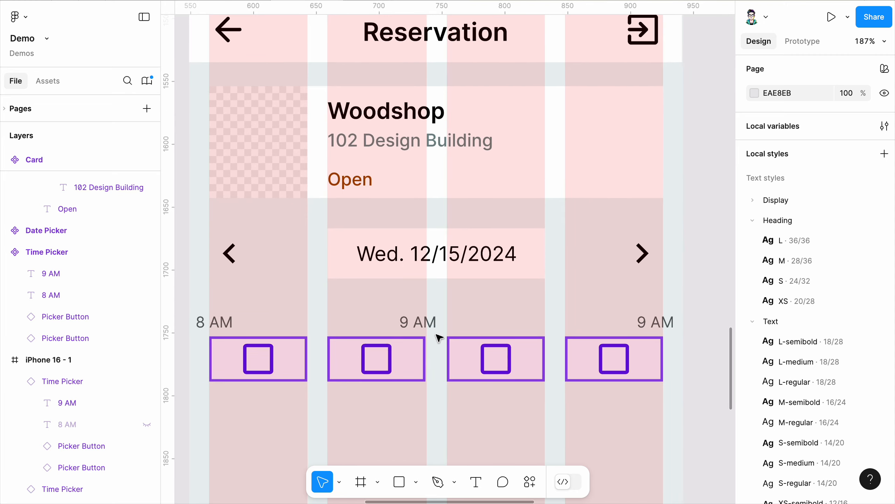
pyautogui.scroll(-2, 438, 338)
pyautogui.scroll(-2, 476, 337)
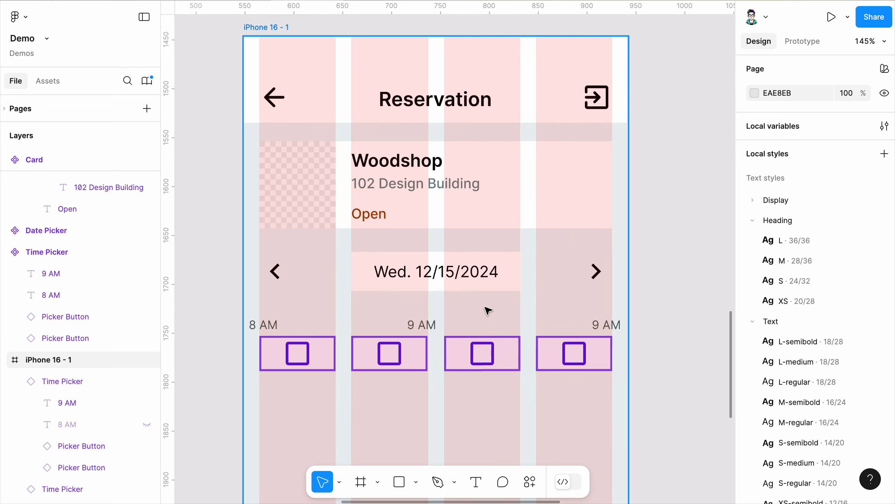
# - Change the 9 AM label of the second Time Picker instance on the Reservation screen to 10 AM
pyautogui.scroll(2, 566, 326)
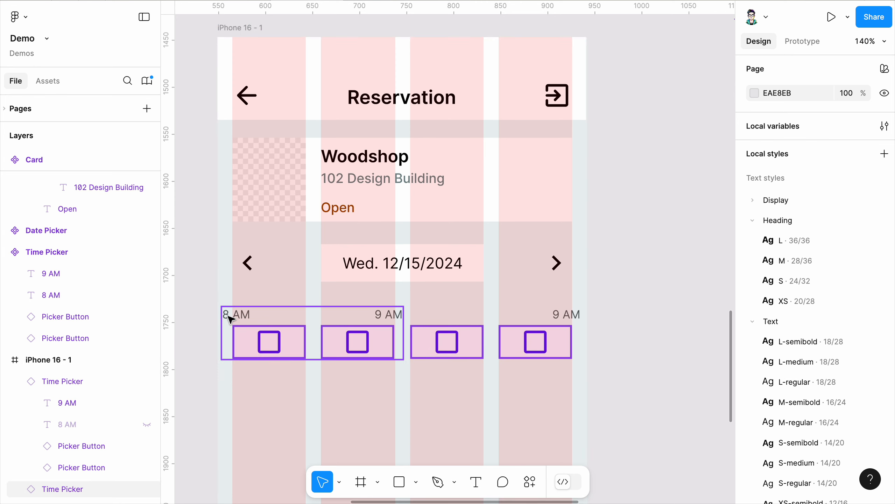
pyautogui.click(562, 312)
pyautogui.doubleClick(566, 313)
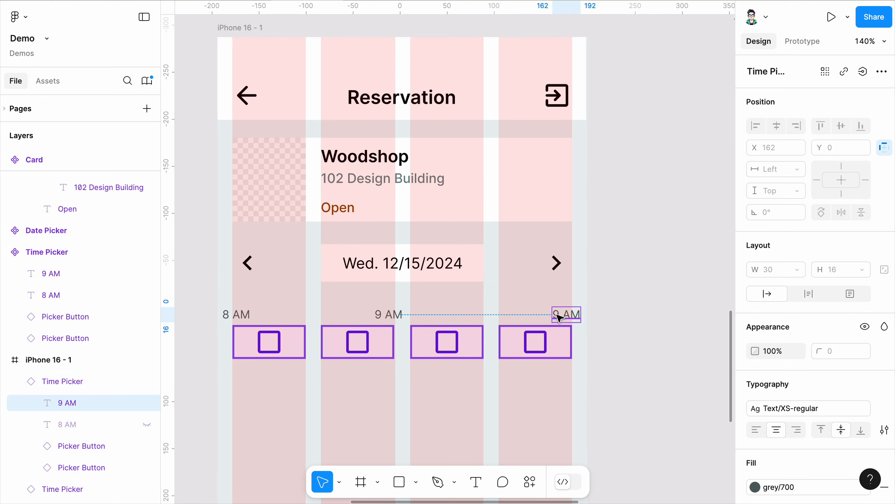
pyautogui.doubleClick(563, 313)
pyautogui.click(554, 314)
pyautogui.write('10')
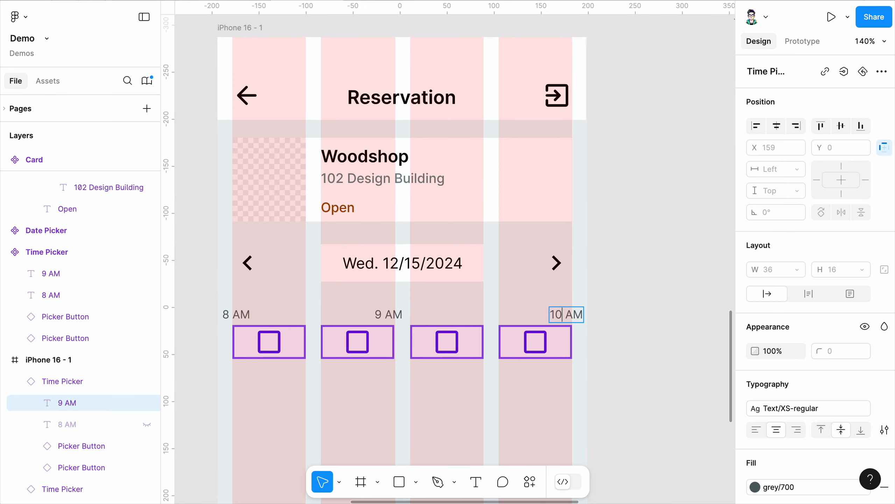
pyautogui.click(605, 286)
# - Duplicate the row of two Time Picker instances twice, stacking the copies below it with the first copy at Y 366
pyautogui.scroll(-3, 391, 292)
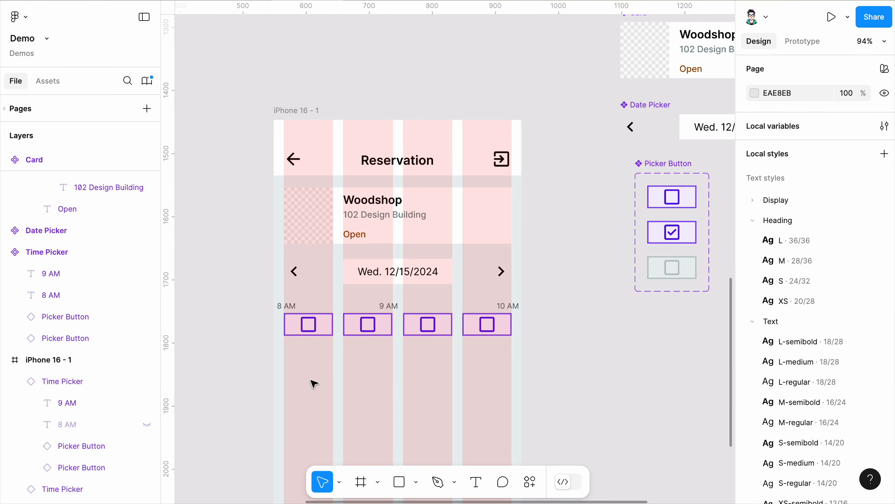
pyautogui.moveTo(431, 355); pyautogui.dragTo(522, 304)
pyautogui.keyDown('alt'); pyautogui.moveTo(427, 325); pyautogui.dragTo(427, 378); pyautogui.keyUp('alt')
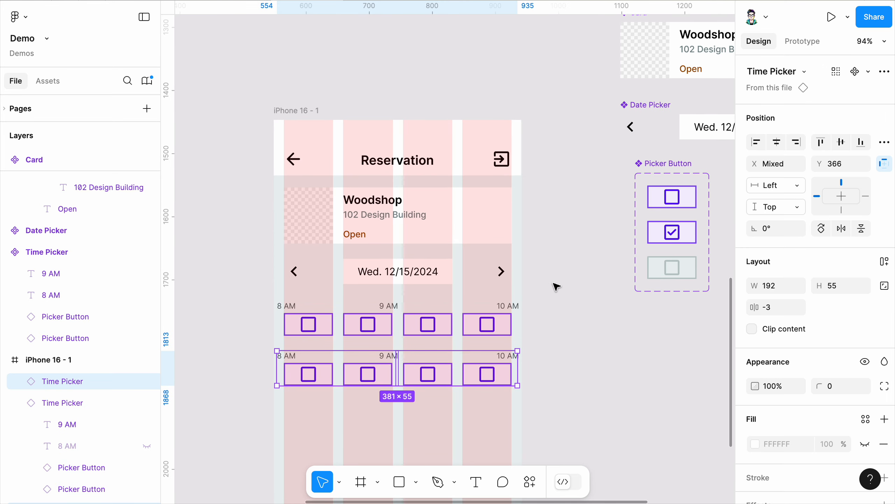
pyautogui.scroll(-3, 555, 284)
pyautogui.scroll(4, 465, 399)
pyautogui.keyDown('alt'); pyautogui.moveTo(460, 299); pyautogui.dragTo(454, 356); pyautogui.keyUp('alt')
pyautogui.click(660, 293)
pyautogui.scroll(-2, 386, 340)
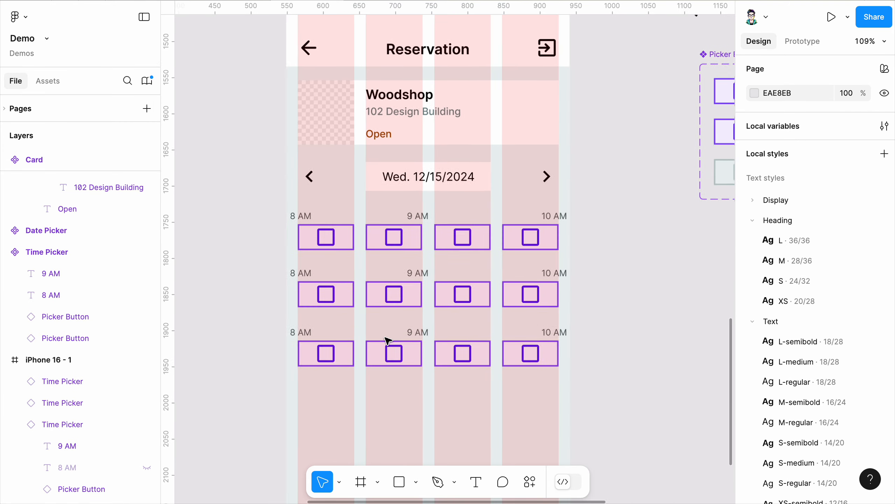
# - Examine the spacing and label alignment of the three Time Picker rows on the Reservation screen
pyautogui.scroll(-1, 311, 356)
pyautogui.scroll(4, 469, 272)
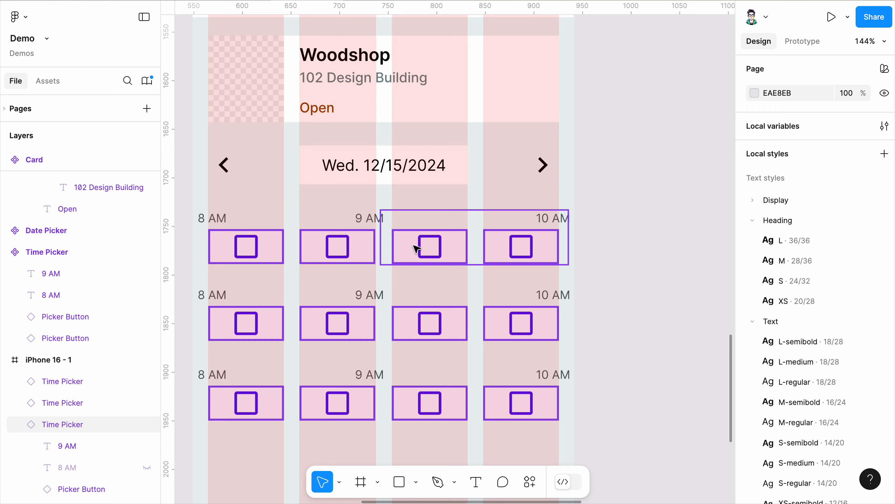
pyautogui.scroll(-1, 324, 243)
pyautogui.moveTo(198, 213); pyautogui.dragTo(607, 277)
pyautogui.scroll(3, 342, 217)
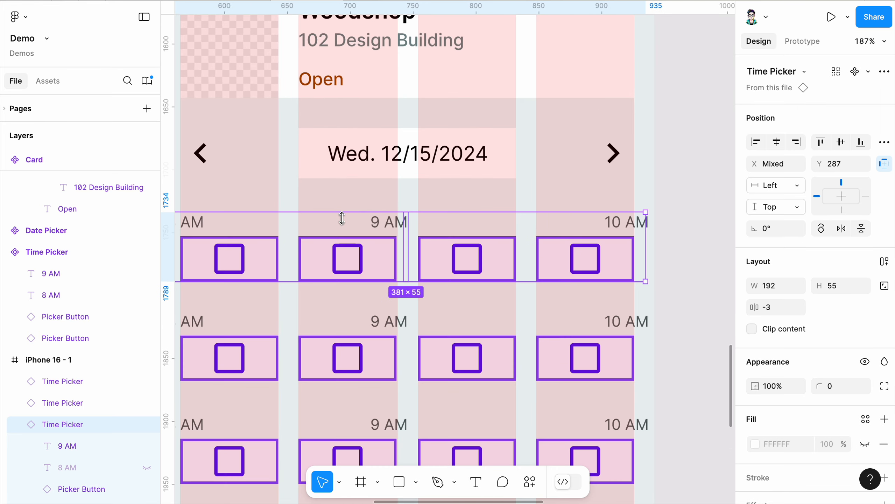
pyautogui.scroll(-2, 497, 256)
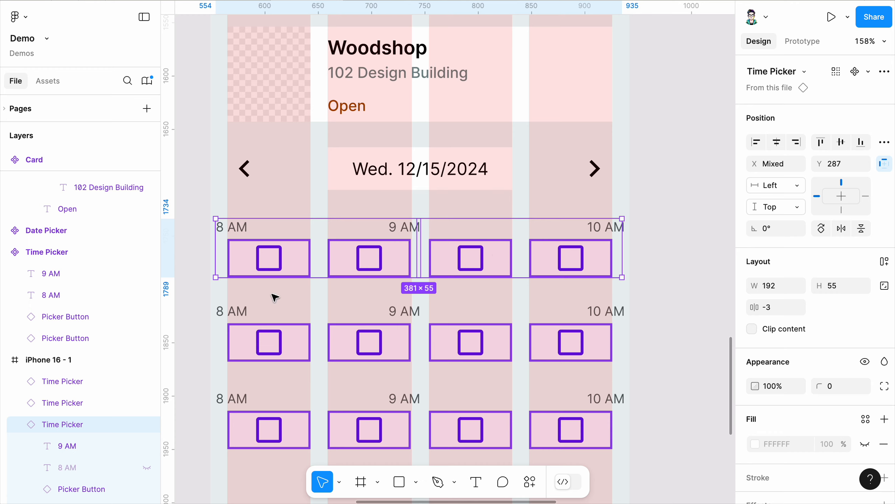
pyautogui.scroll(-1, 326, 302)
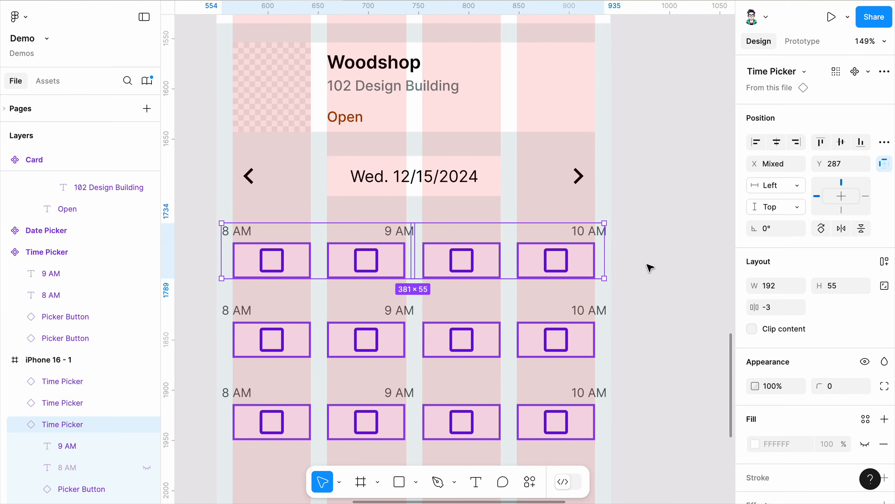
# - Delete the two duplicated Time Picker rows below the first row
pyautogui.moveTo(213, 308); pyautogui.dragTo(513, 411)
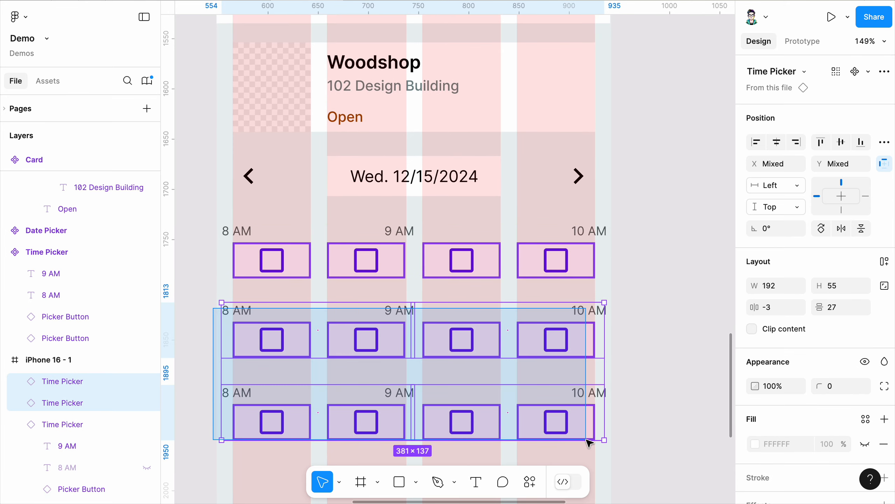
pyautogui.press('Delete')
# - Wrap the two remaining Time Picker instances in a horizontal auto layout frame
pyautogui.moveTo(569, 317); pyautogui.dragTo(277, 258)
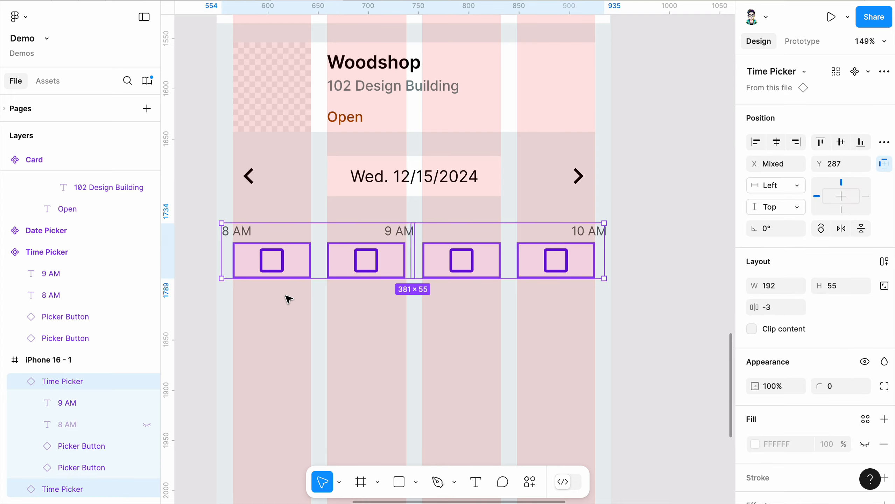
pyautogui.click(884, 261)
pyautogui.scroll(10, 416, 254)
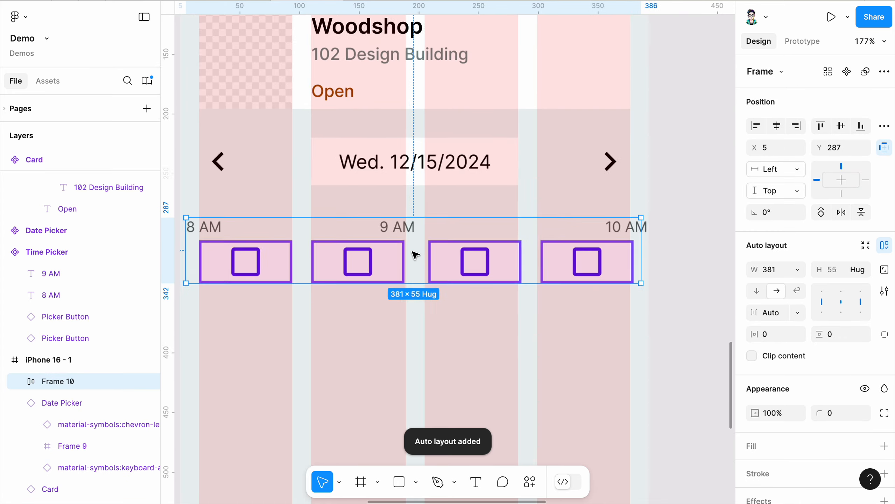
# - Set the horizontal gap between the two Time Picker instances in the row to -3 so they align with the column grid
pyautogui.scroll(-8, 535, 271)
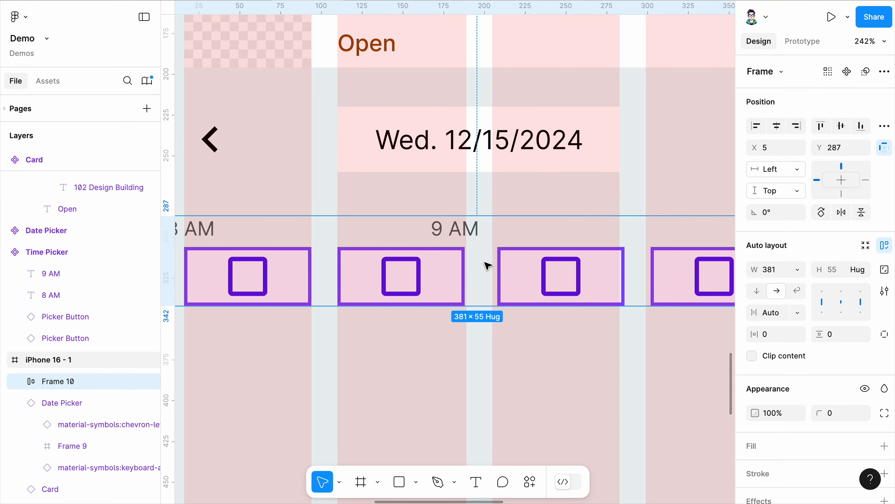
pyautogui.scroll(5, 488, 265)
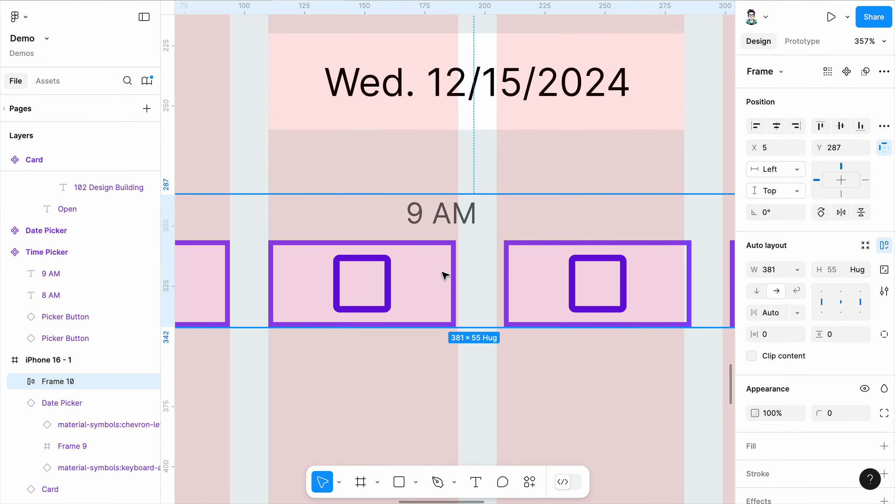
pyautogui.moveTo(488, 272)
pyautogui.mouseDown()
pyautogui.moveTo(476, 262)
pyautogui.moveTo(471, 270)
pyautogui.mouseUp()
pyautogui.scroll(-10, 538, 224)
pyautogui.click(445, 288)
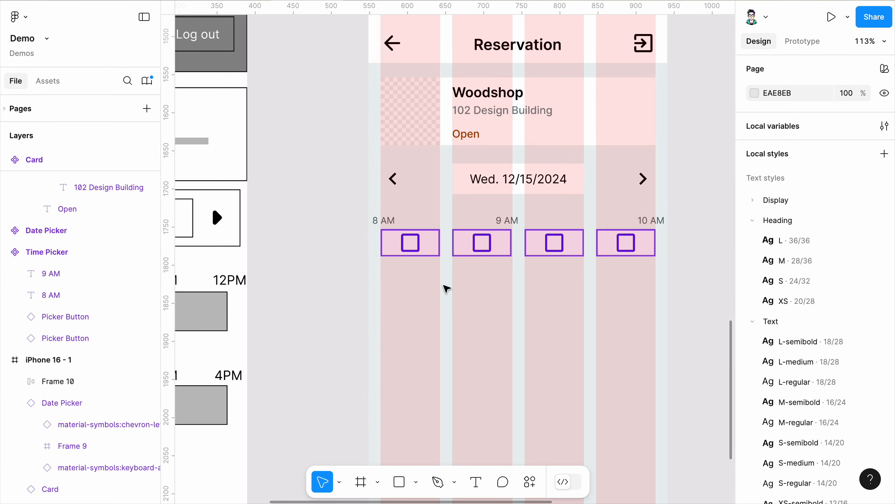
# - Duplicate the Time Picker row directly below the original and wrap both rows in a vertical auto layout frame
pyautogui.click(584, 244)
pyautogui.moveTo(575, 244); pyautogui.dragTo(573, 300)
pyautogui.moveTo(349, 234); pyautogui.dragTo(665, 288)
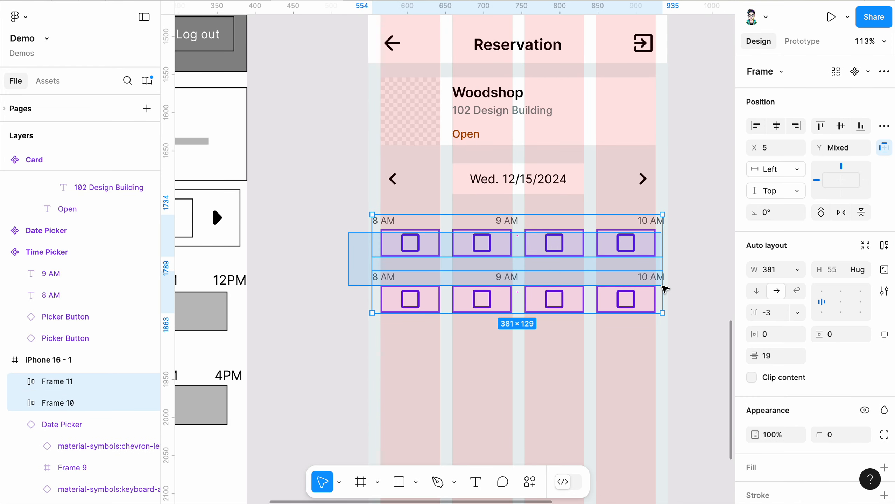
pyautogui.click(884, 245)
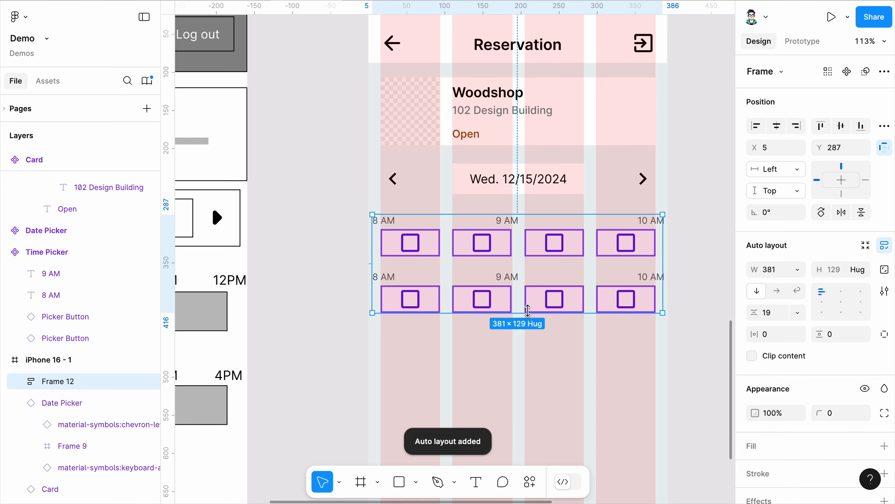
# - Duplicate the second Time Picker row inside the vertical auto layout frame to add a third row
pyautogui.click(528, 307)
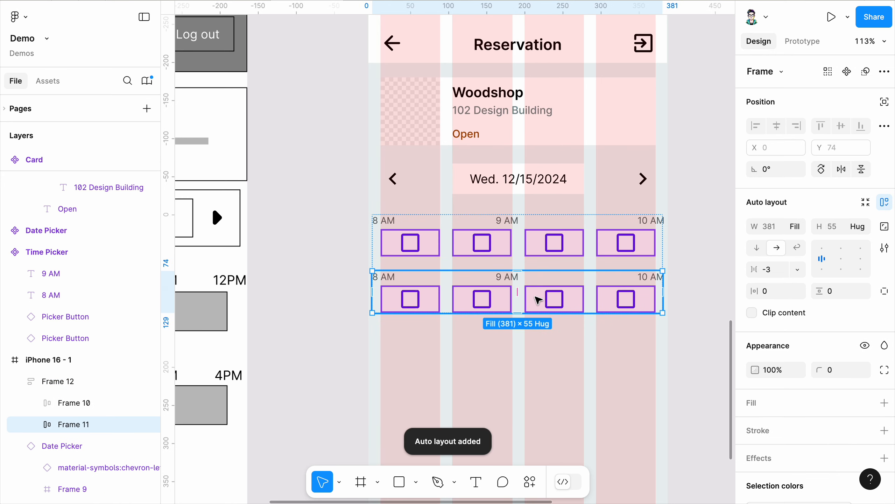
pyautogui.hotkey('ctrl', 'd')
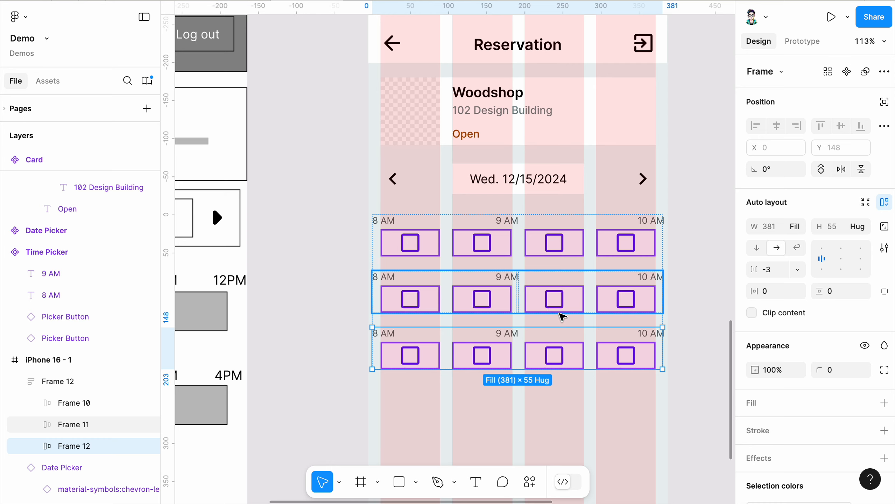
pyautogui.click(698, 325)
# - Relabel the hours of the second Time Picker row as 11 AM, 12 PM and 1 PM
pyautogui.scroll(-3, 547, 221)
pyautogui.scroll(5, 577, 244)
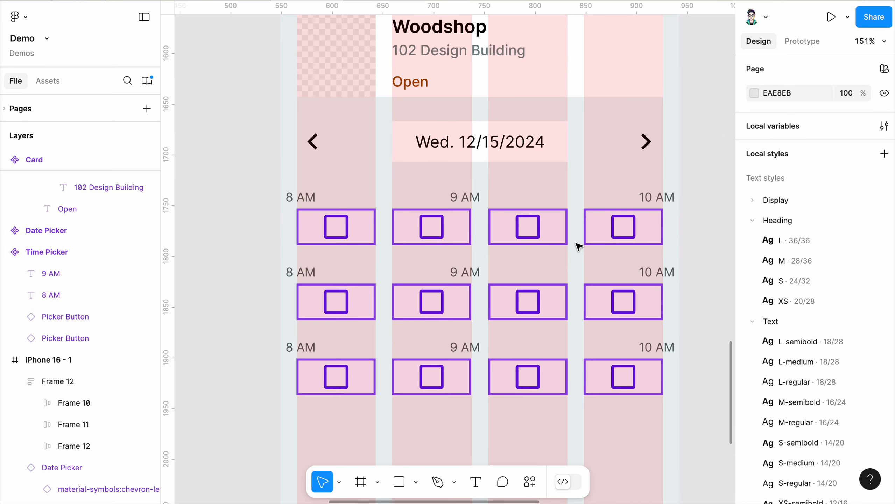
pyautogui.press('t')
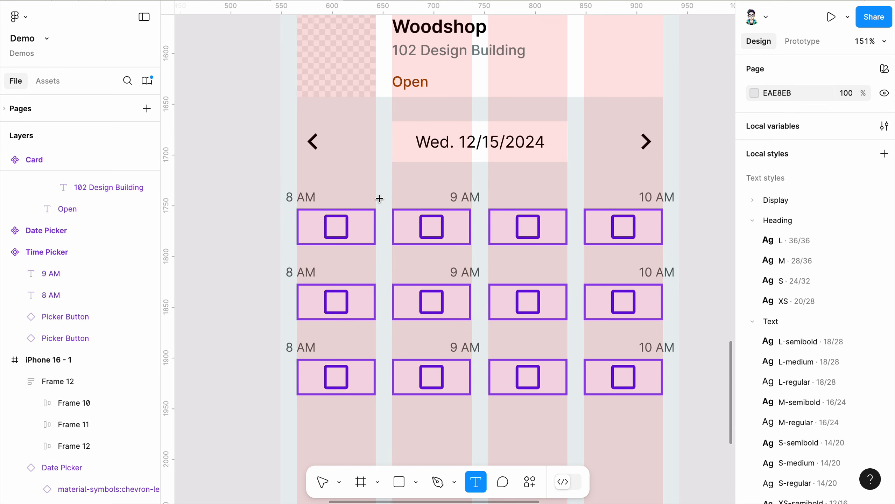
pyautogui.click(287, 275)
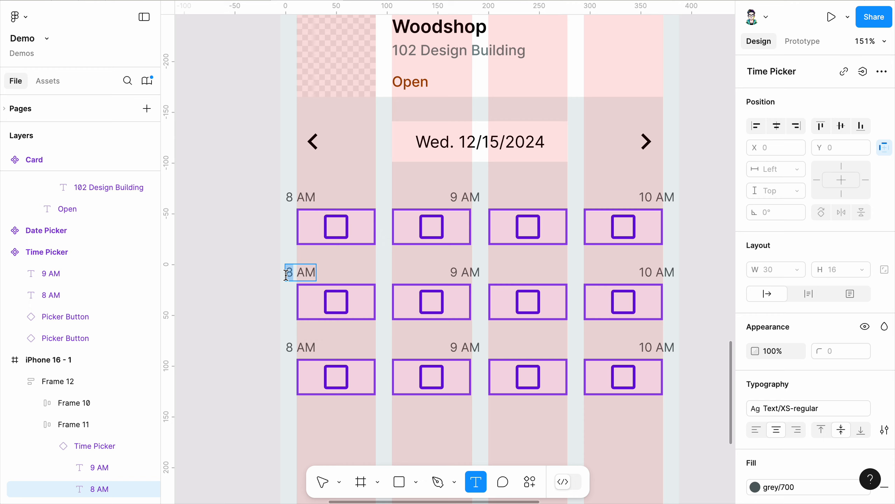
pyautogui.write('11')
pyautogui.doubleClick(452, 272)
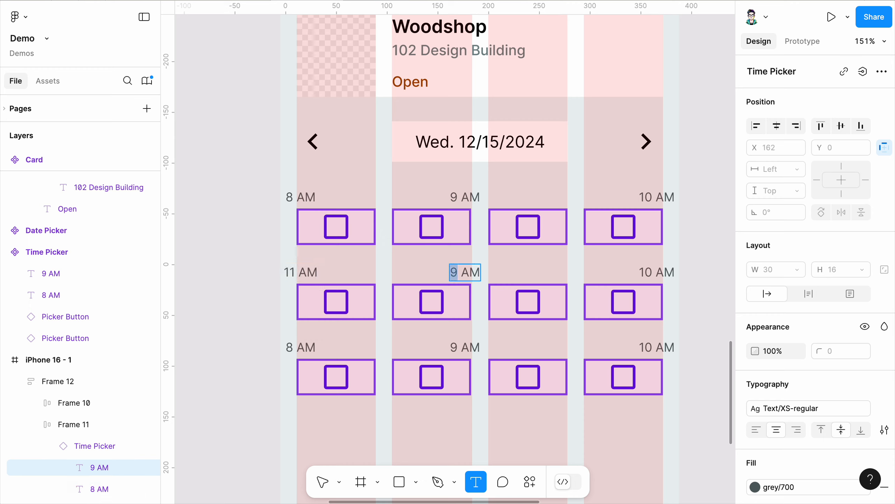
pyautogui.write('12 P')
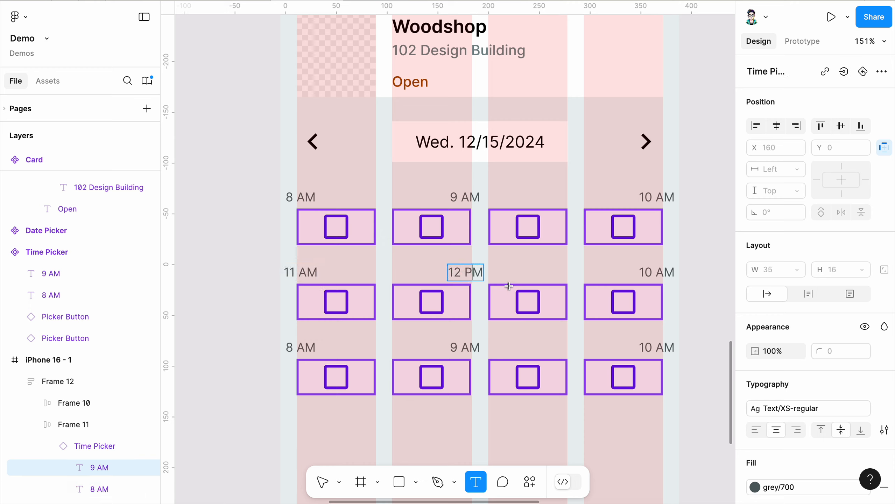
pyautogui.click(652, 271)
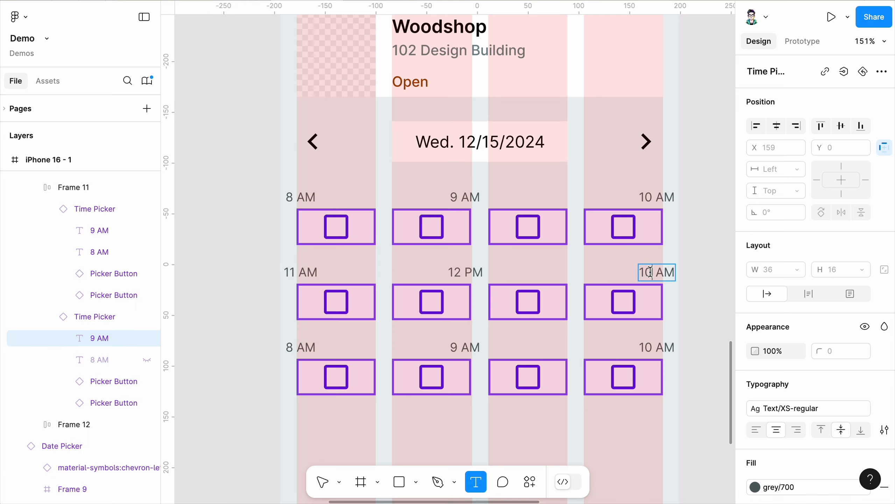
pyautogui.press('BackSpace')
pyautogui.moveTo(652, 272); pyautogui.dragTo(676, 272)
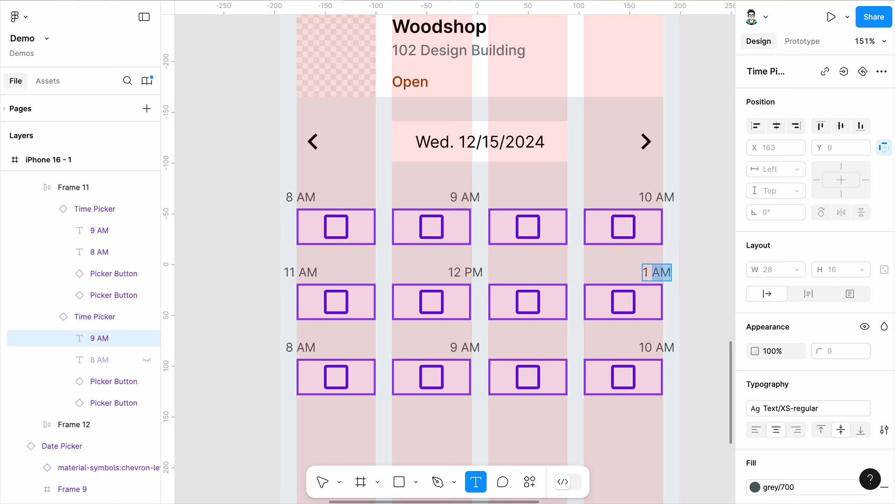
pyautogui.write('PM')
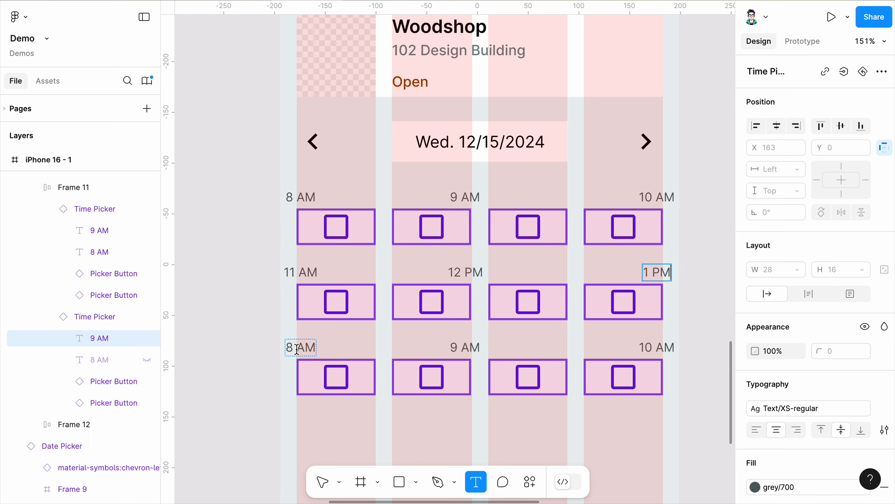
# - Relabel the first two hours of the third Time Picker row as 2 PM and 3 PM
pyautogui.doubleClick(304, 346)
pyautogui.write('2')
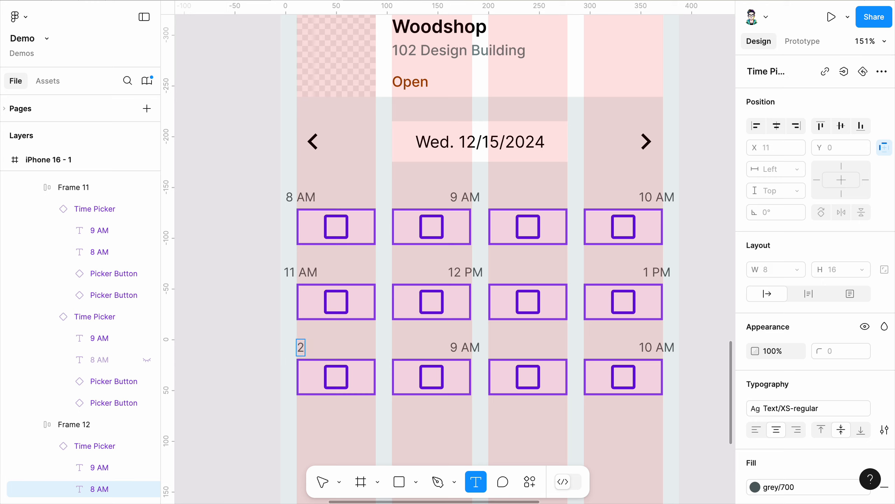
pyautogui.write(' PM')
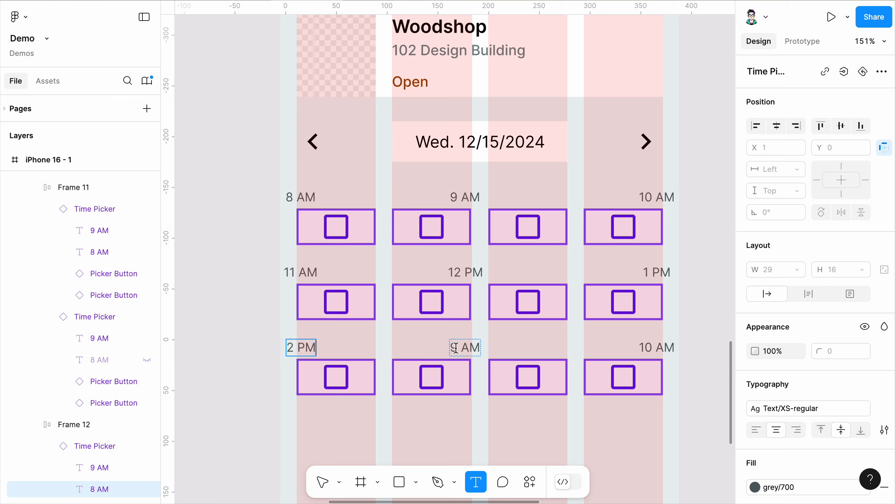
pyautogui.moveTo(454, 347); pyautogui.dragTo(484, 346)
pyautogui.write('3')
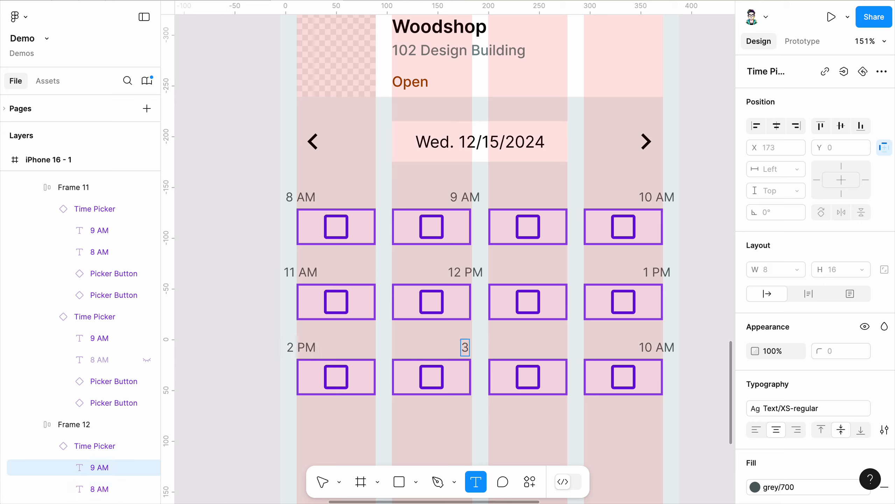
pyautogui.write(' PM')
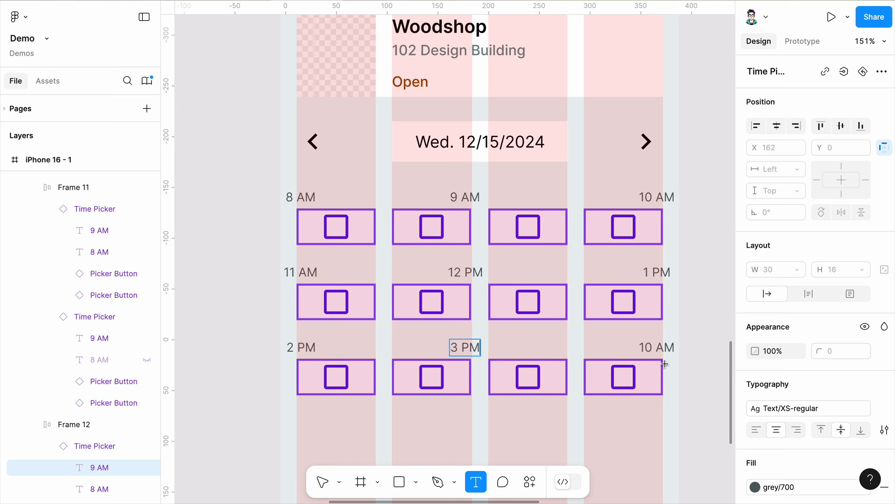
# - Change the three hour labels of the third Time Picker row to 1 PM, 2 PM and 3 PM
pyautogui.doubleClick(289, 347)
pyautogui.write('1')
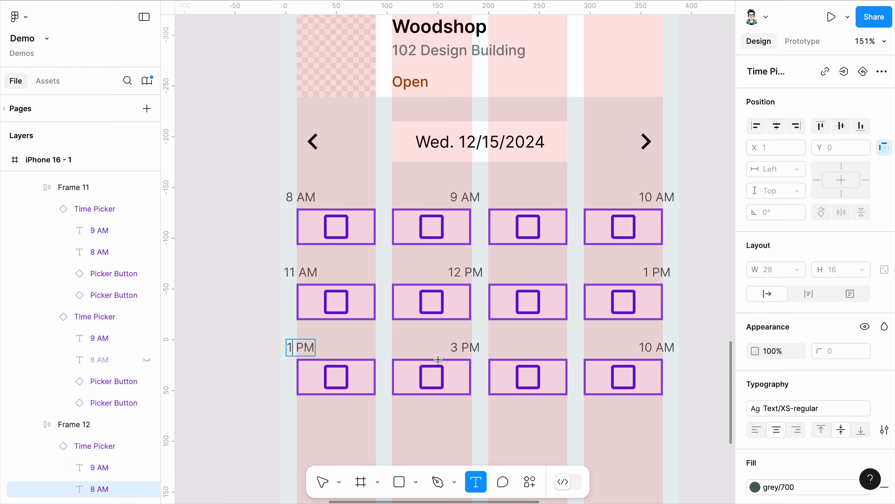
pyautogui.doubleClick(459, 347)
pyautogui.write('2')
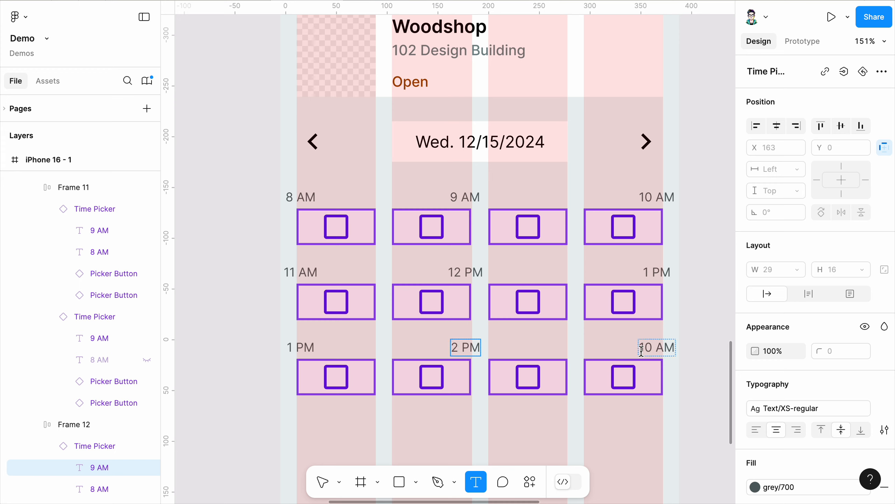
pyautogui.click(653, 346)
pyautogui.hotkey('ctrl', 'a')
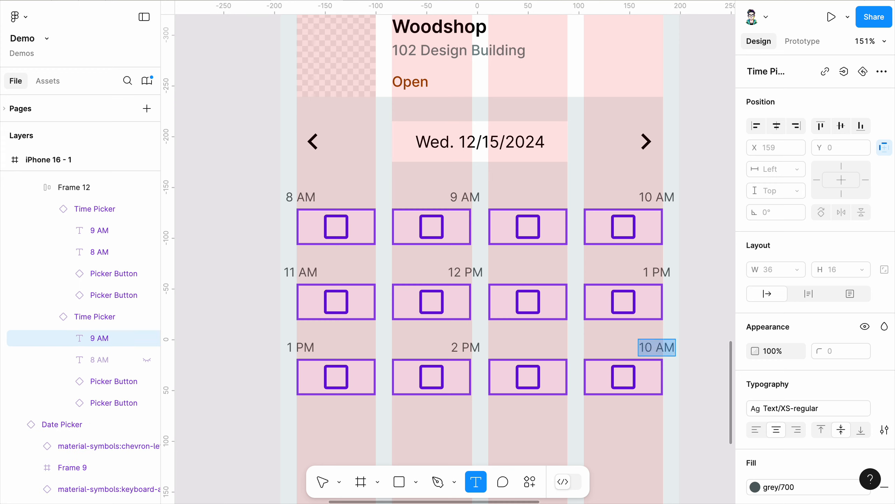
pyautogui.write('3 PM')
pyautogui.press('Escape')
pyautogui.press('Escape')
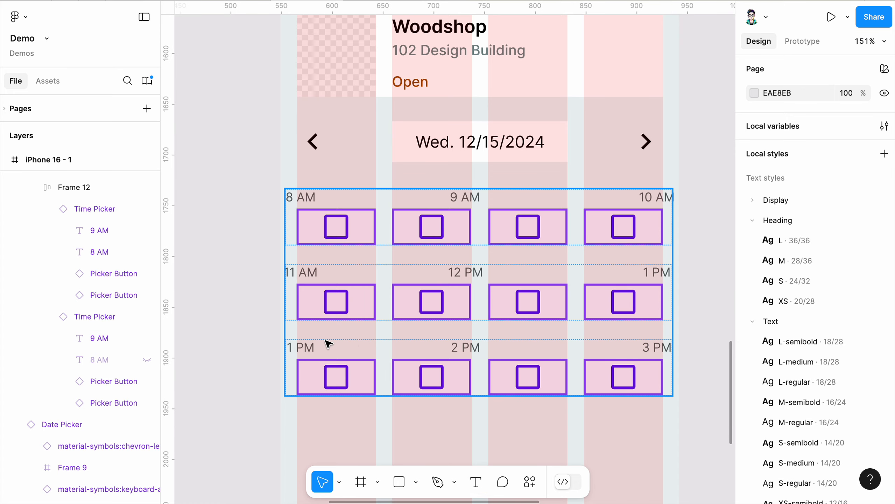
# - Increase the vertical gap between the three Time Picker rows in their auto layout frame
pyautogui.scroll(-5, 458, 201)
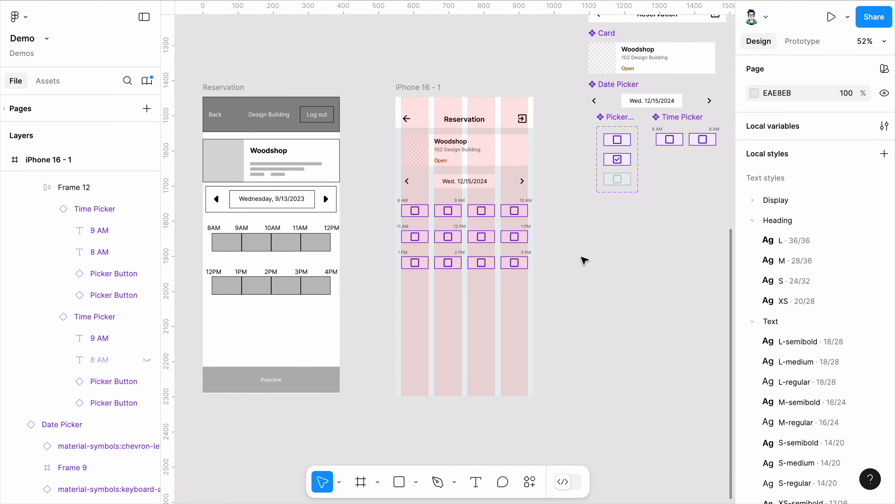
pyautogui.click(463, 240)
pyautogui.scroll(3, 463, 236)
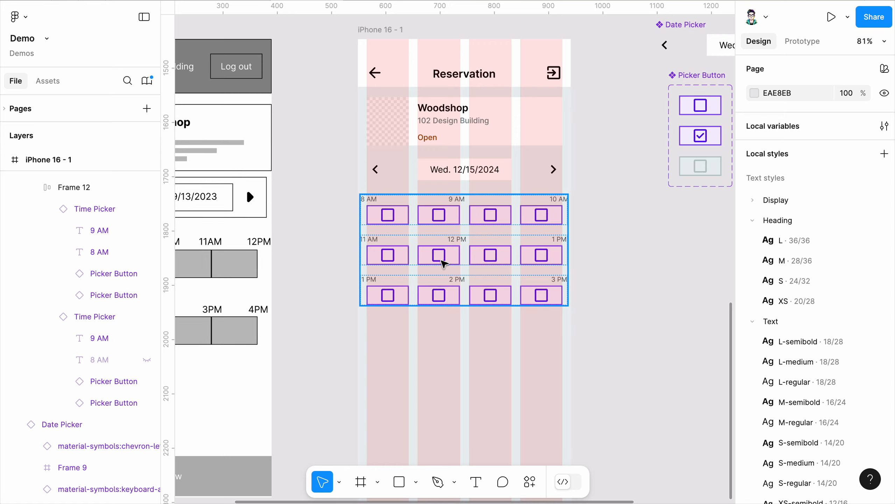
pyautogui.click(455, 238)
pyautogui.scroll(4, 455, 236)
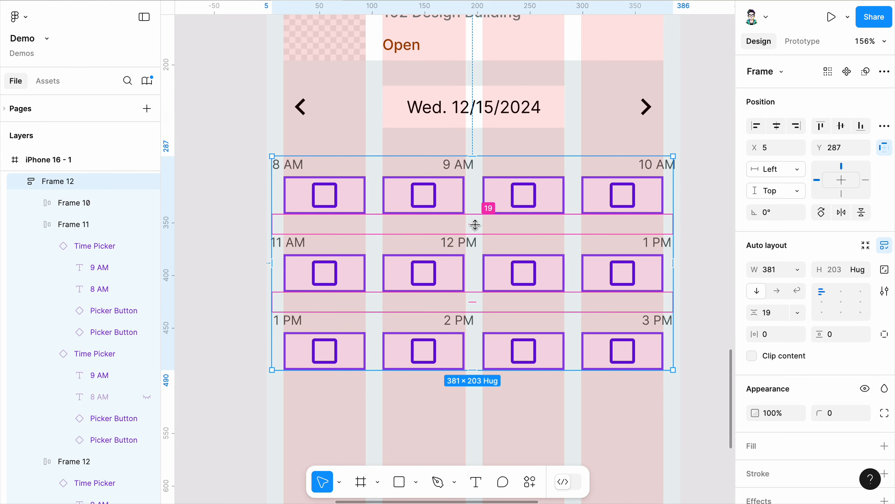
pyautogui.moveTo(475, 224); pyautogui.dragTo(474, 230)
pyautogui.click(268, 249)
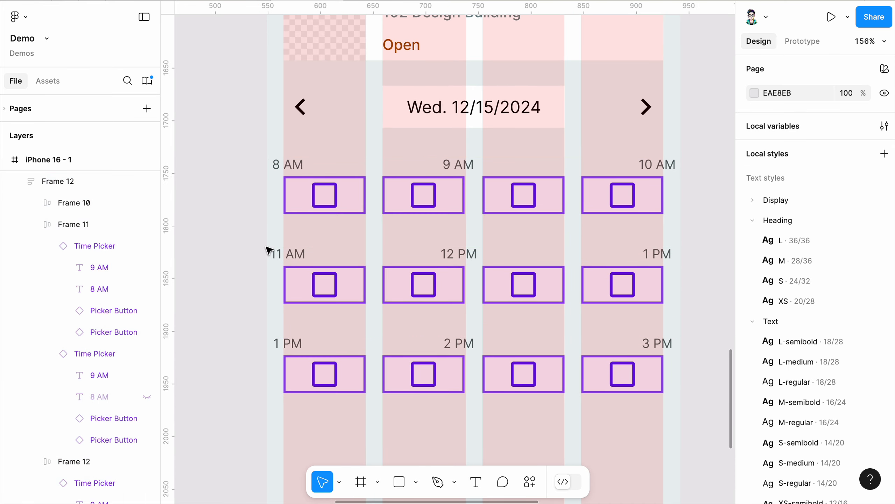
# - Draw a frame about 361 × 61 spanning all four grid columns near the bottom of the Reservation screen, at about X 16, Y 769
pyautogui.scroll(-3, 269, 250)
pyautogui.moveTo(503, 353); pyautogui.dragTo(535, 326)
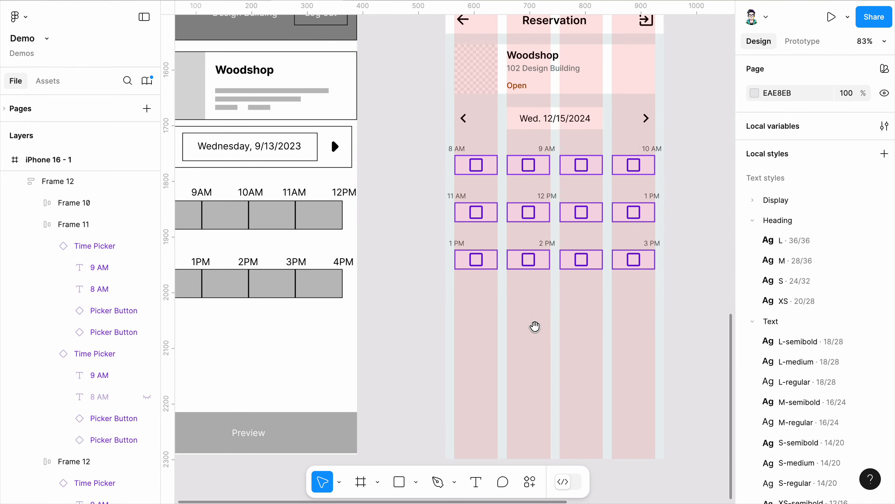
pyautogui.scroll(-1, 582, 348)
pyautogui.moveTo(527, 370); pyautogui.dragTo(513, 345)
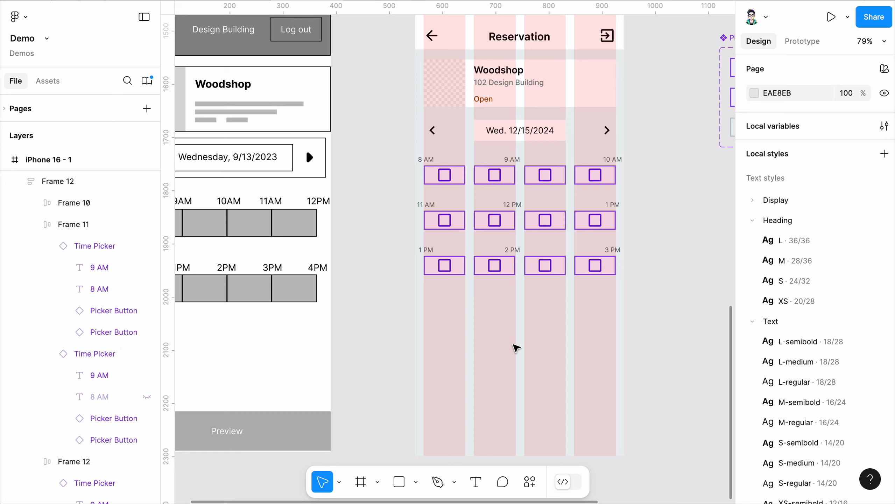
pyautogui.scroll(1, 509, 342)
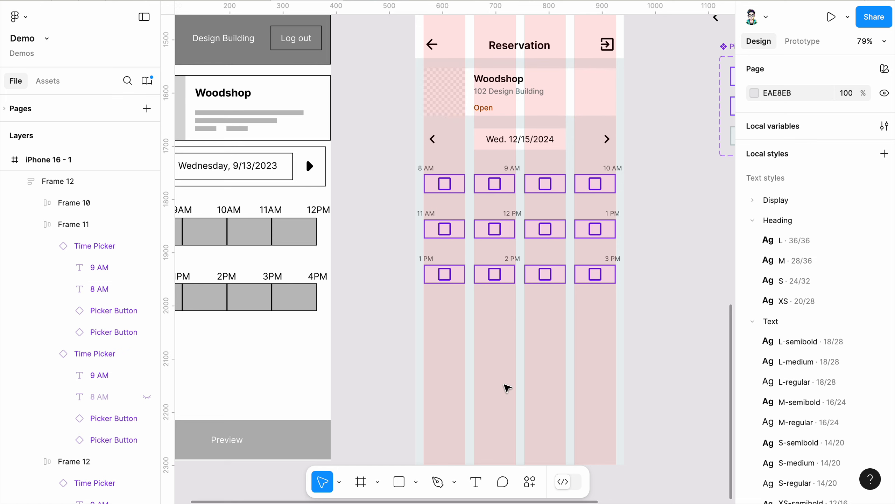
pyautogui.scroll(-2, 504, 424)
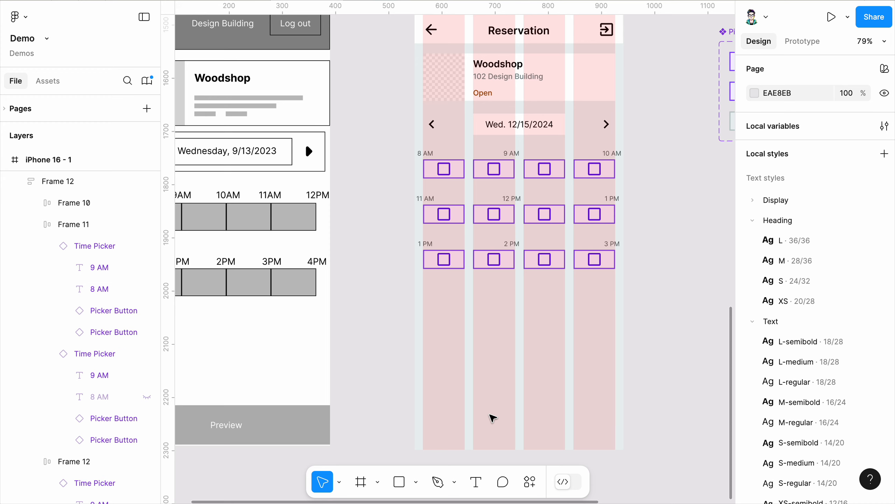
pyautogui.scroll(1, 492, 418)
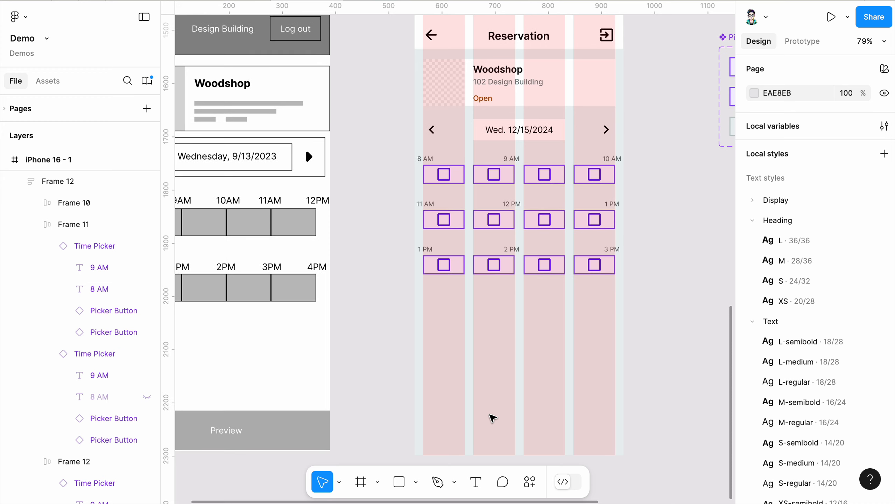
pyautogui.click(364, 480)
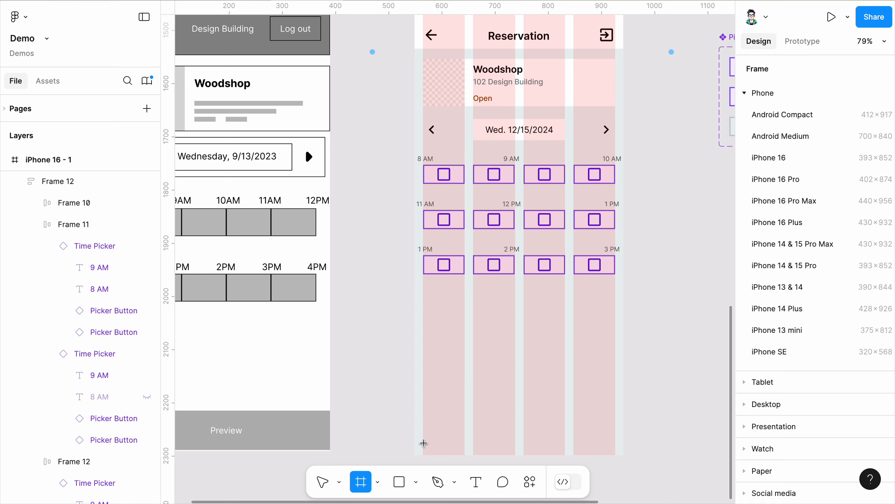
pyautogui.moveTo(423, 443); pyautogui.dragTo(615, 411)
# - Apply the grey/900 colour style as the fill of the new bottom frame
pyautogui.scroll(-1, 817, 391)
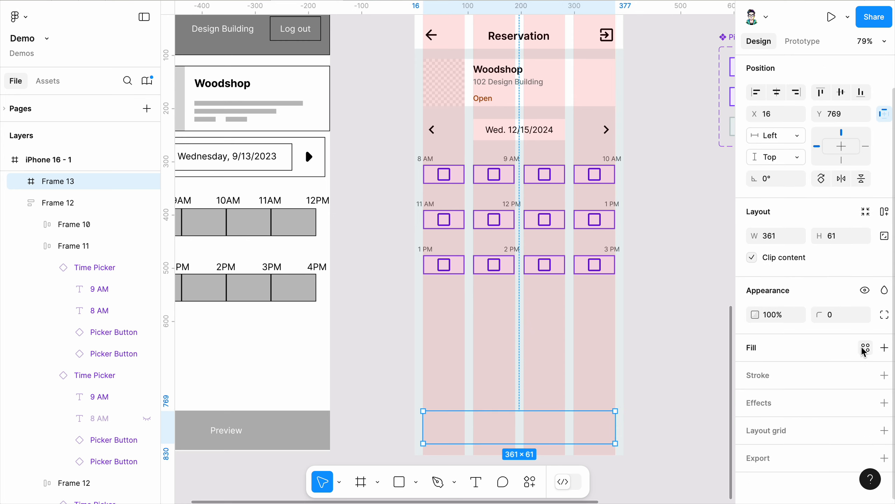
pyautogui.click(865, 347)
pyautogui.moveTo(728, 312); pyautogui.dragTo(731, 487)
pyautogui.click(635, 339)
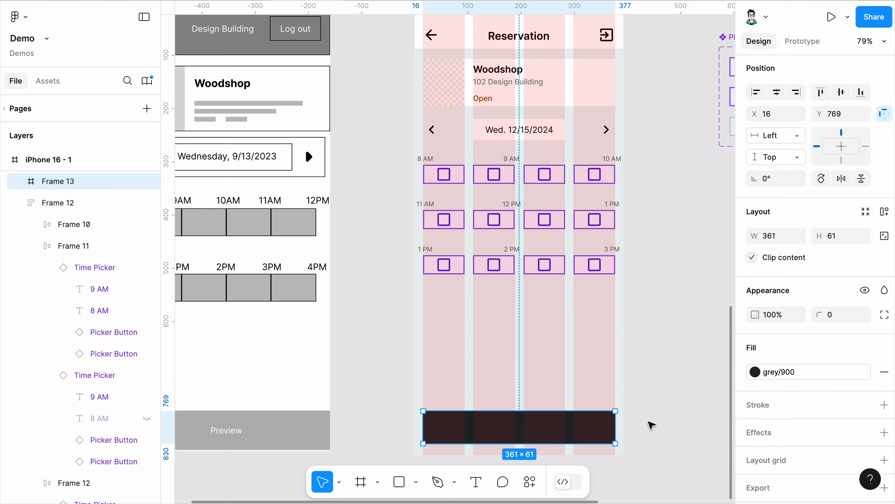
# - Move the dark bottom frame slightly down on the Reservation screen, to about Y 772
pyautogui.click(650, 424)
pyautogui.scroll(5, 529, 456)
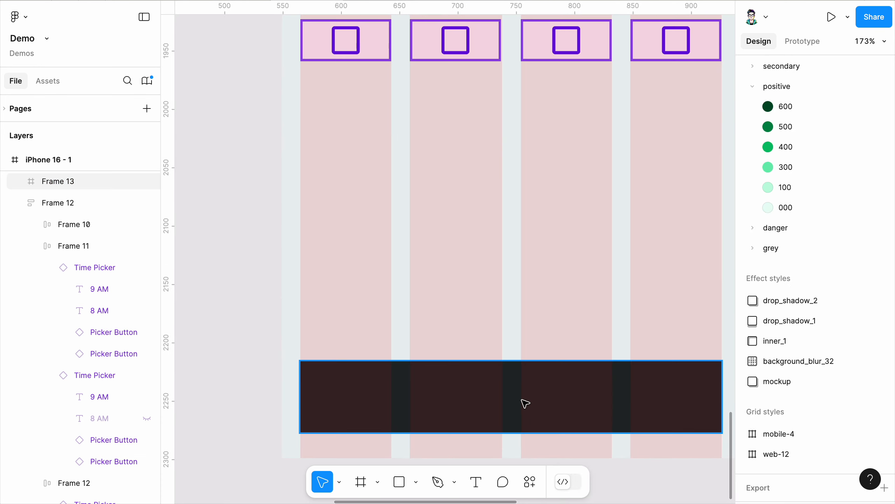
pyautogui.scroll(2, 480, 395)
pyautogui.click(458, 360)
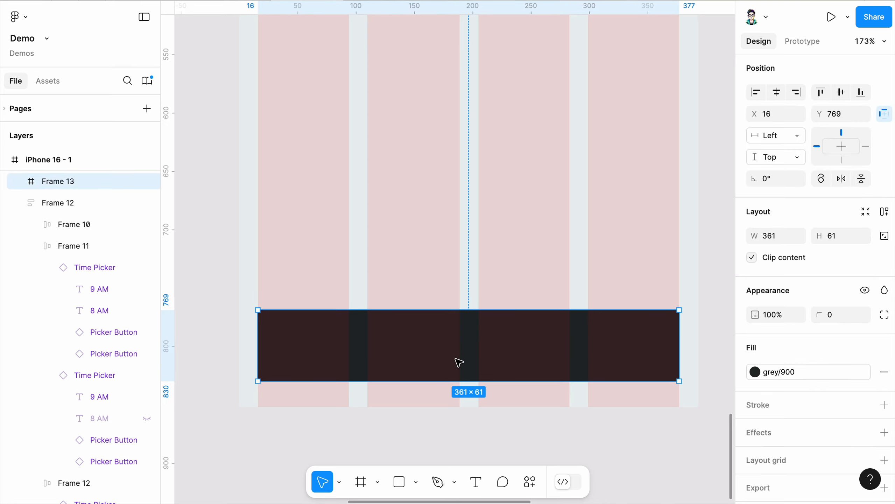
pyautogui.moveTo(457, 362); pyautogui.dragTo(460, 367)
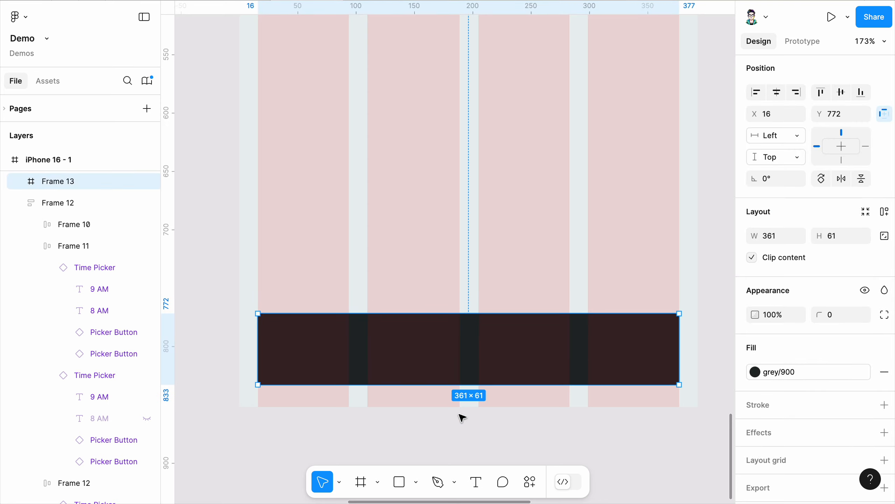
# - Add a "Preview" text label inside the dark bottom frame and apply the Text/M-regular style to it
pyautogui.click(475, 477)
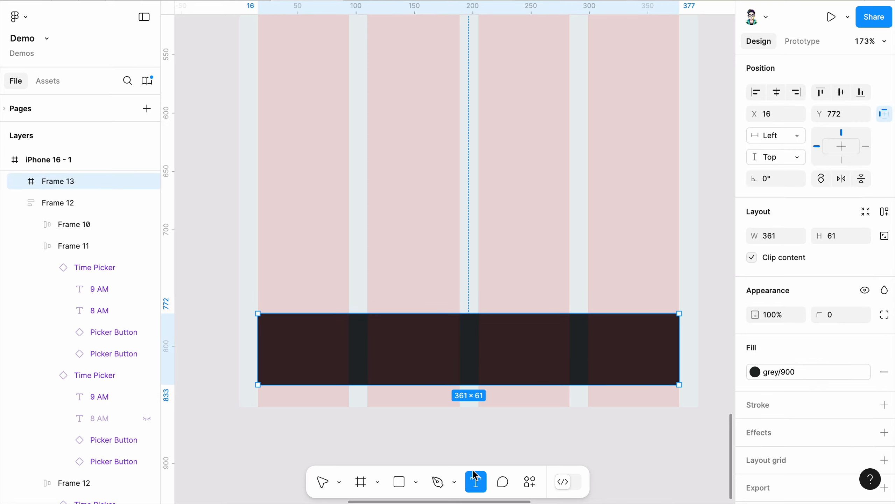
pyautogui.click(467, 342)
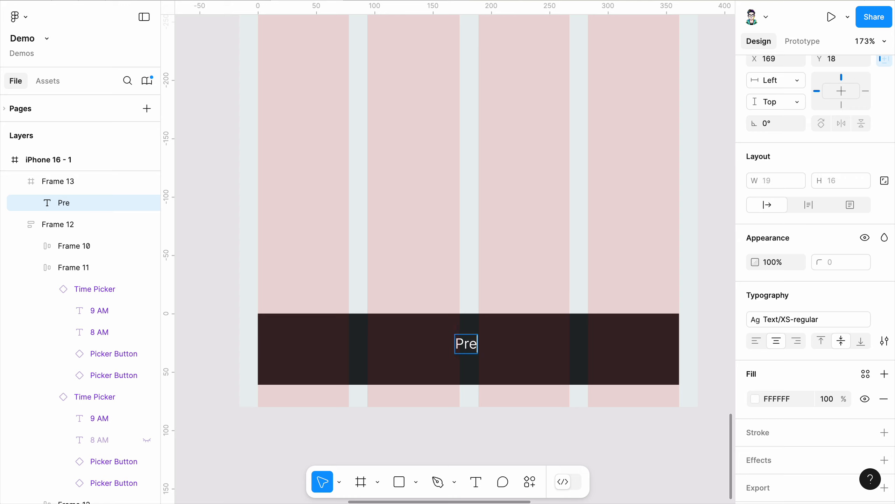
pyautogui.write('Preview')
pyautogui.press('Escape')
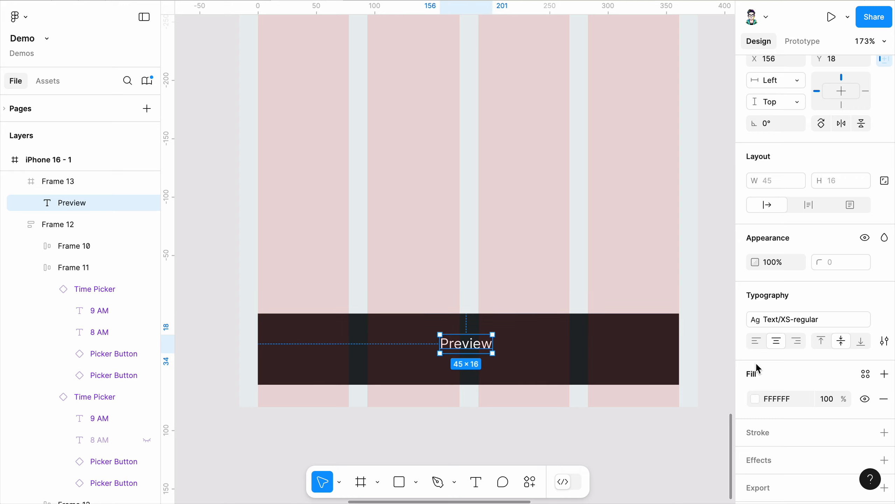
pyautogui.click(811, 321)
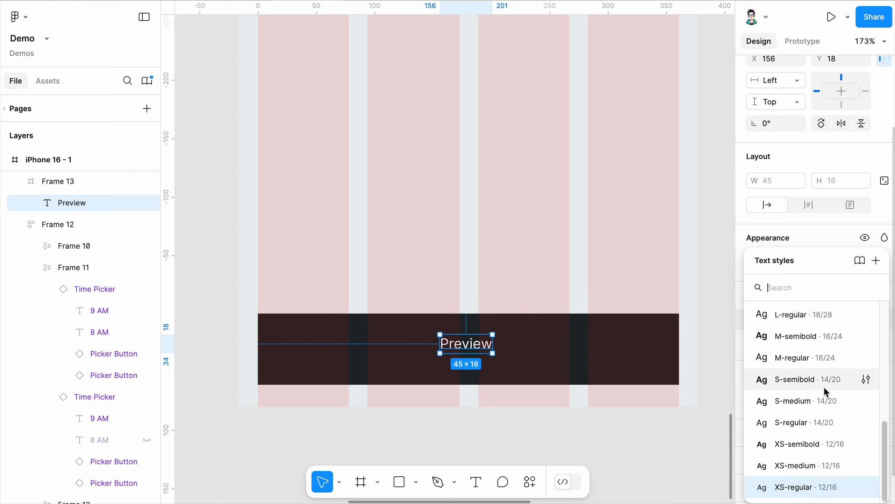
pyautogui.click(805, 358)
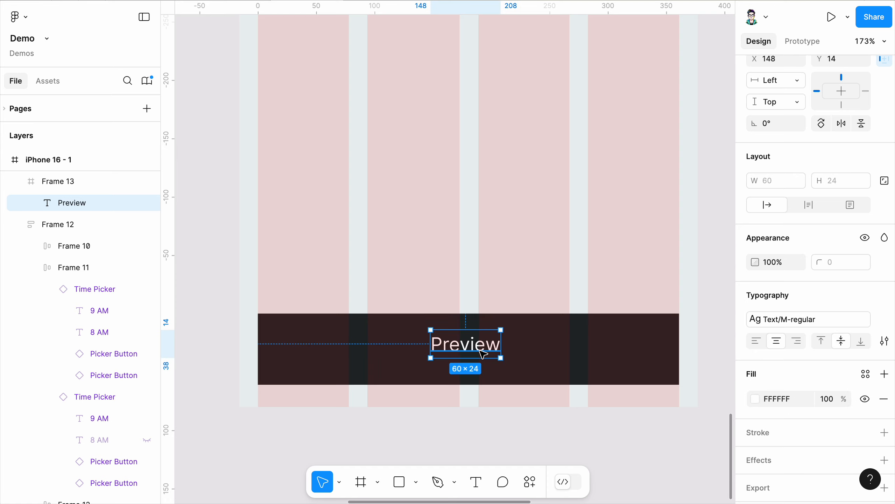
# - Centre the Preview label horizontally and vertically within the dark bottom frame
pyautogui.moveTo(481, 351); pyautogui.dragTo(480, 357)
pyautogui.scroll(-3, 520, 398)
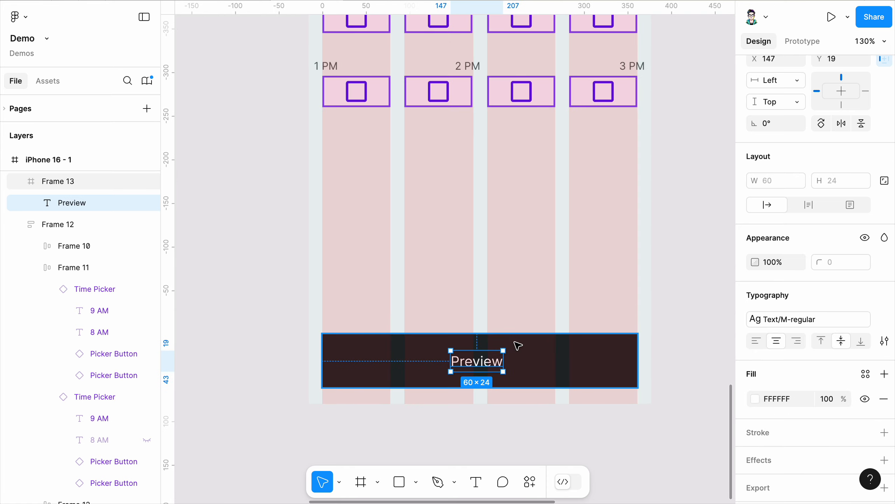
pyautogui.scroll(3, 769, 143)
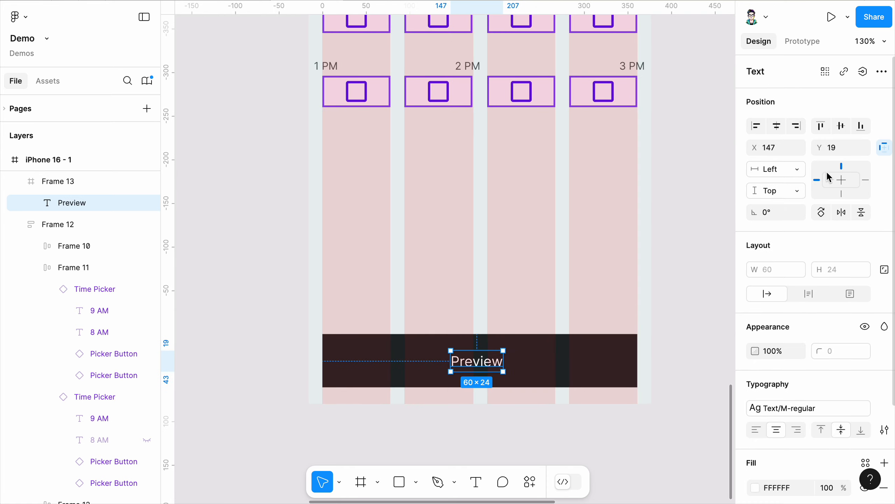
pyautogui.click(777, 127)
pyautogui.click(841, 126)
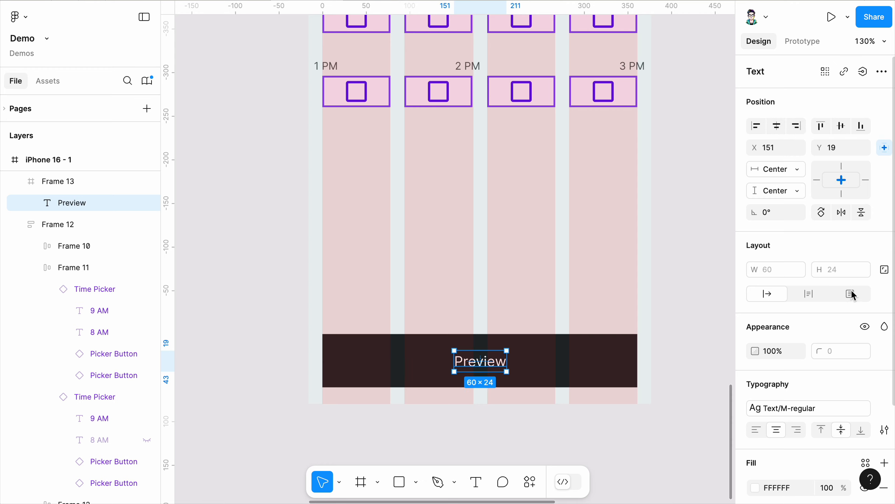
pyautogui.scroll(-3, 852, 295)
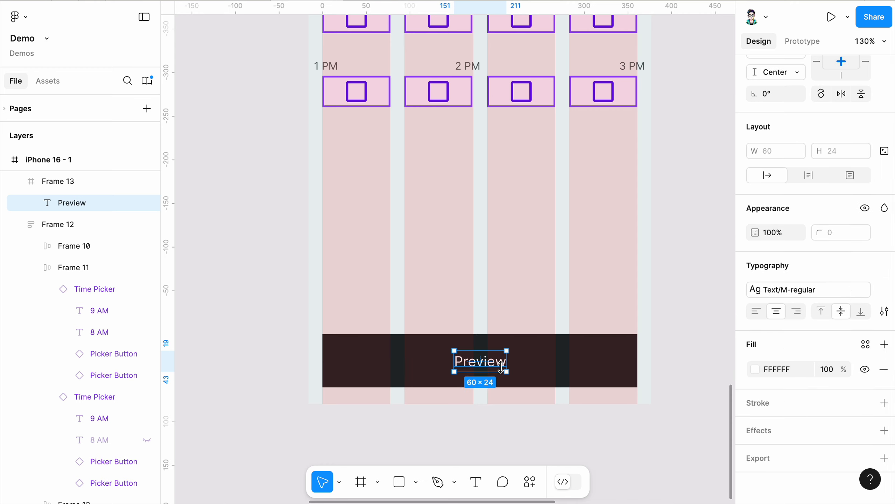
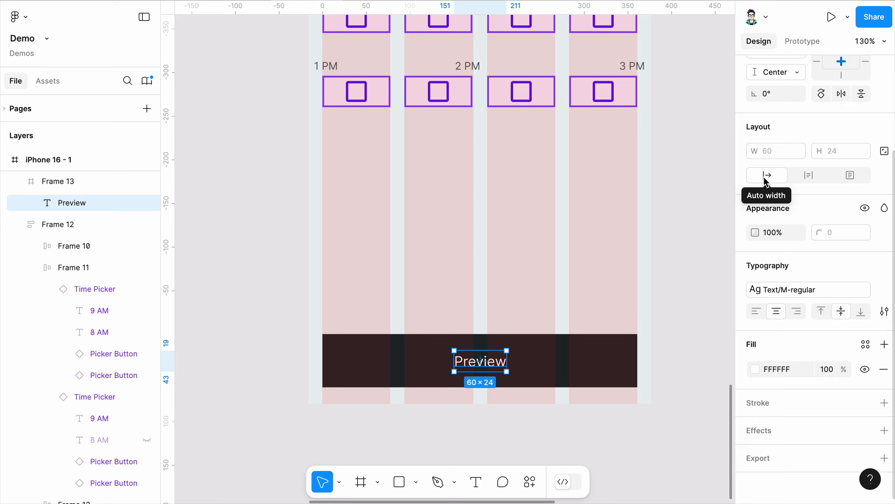
# - Hide the mobile-4 layout grid of the iPhone 16 - 1 frame
pyautogui.click(452, 428)
pyautogui.scroll(-5, 452, 428)
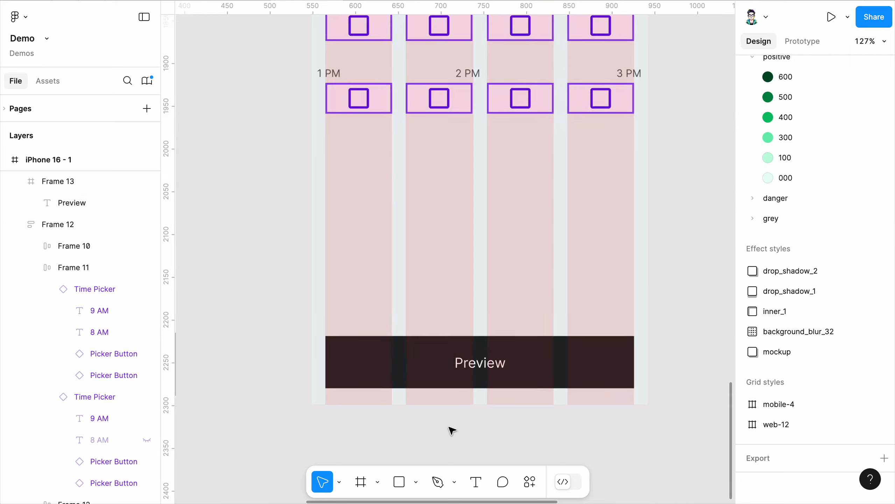
pyautogui.scroll(-1, 451, 428)
pyautogui.scroll(2, 550, 392)
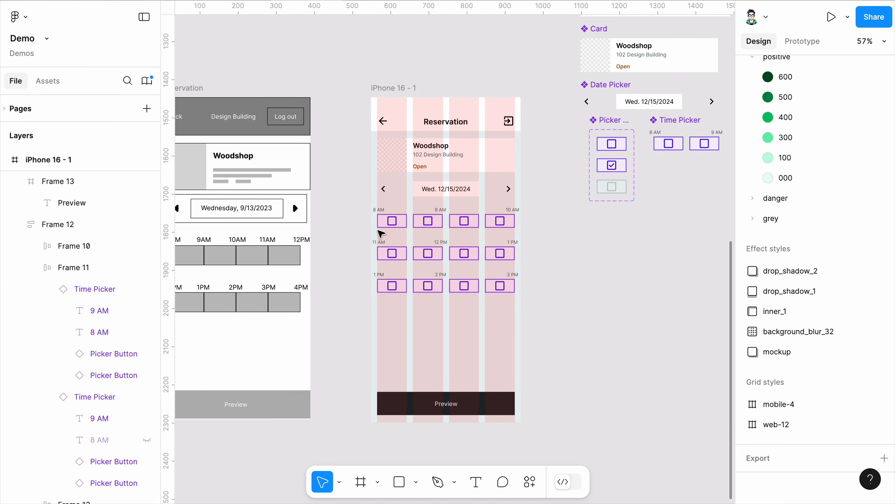
pyautogui.click(377, 87)
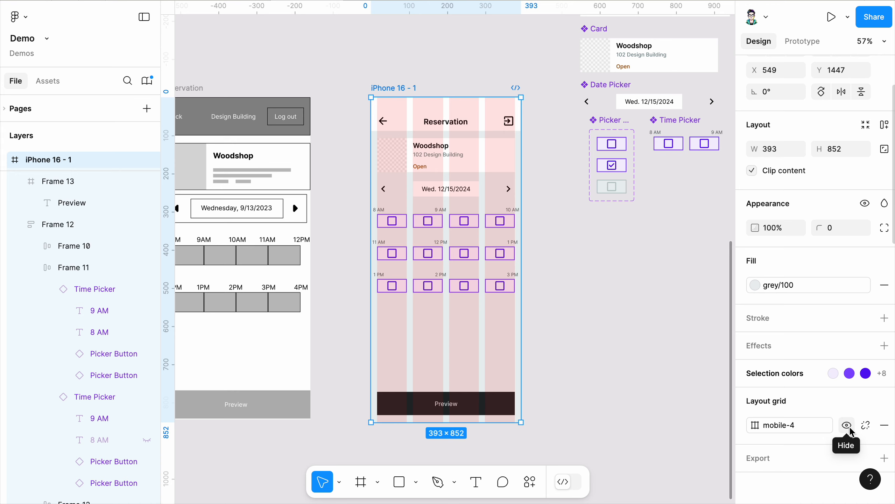
pyautogui.click(847, 425)
pyautogui.press('Escape')
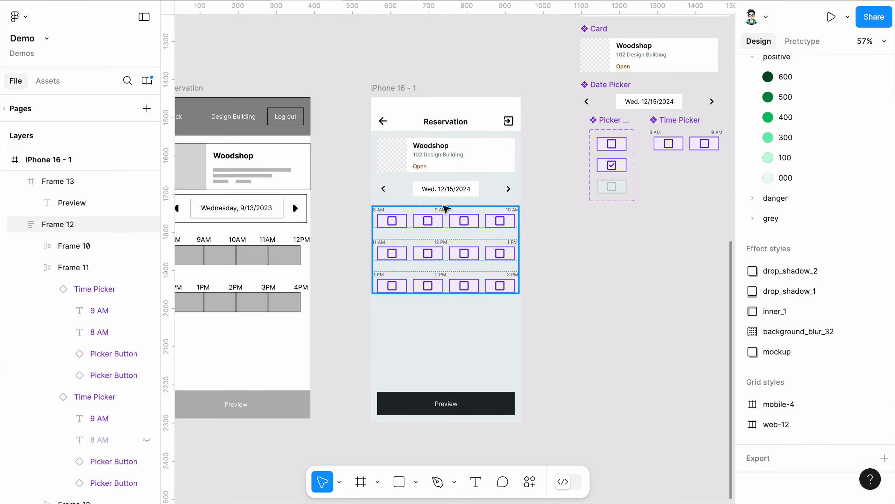
# - Increase the height of the Date Picker main component to 48
pyautogui.click(381, 189)
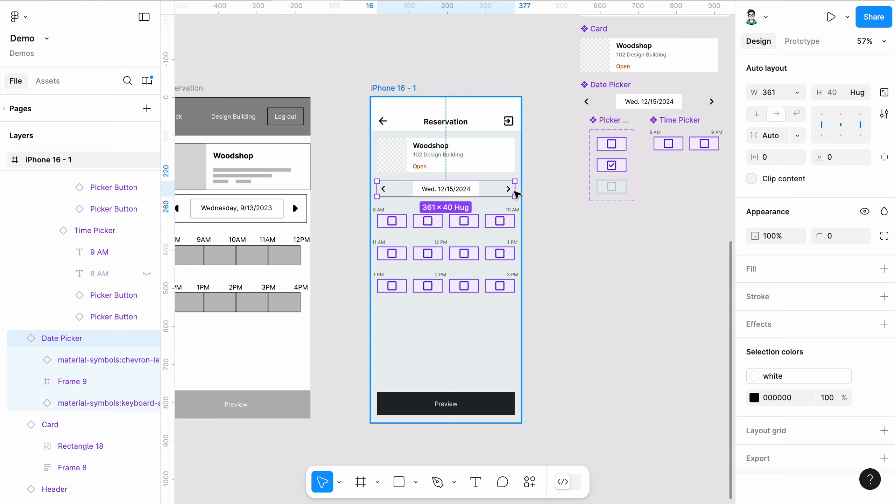
pyautogui.scroll(5, 453, 192)
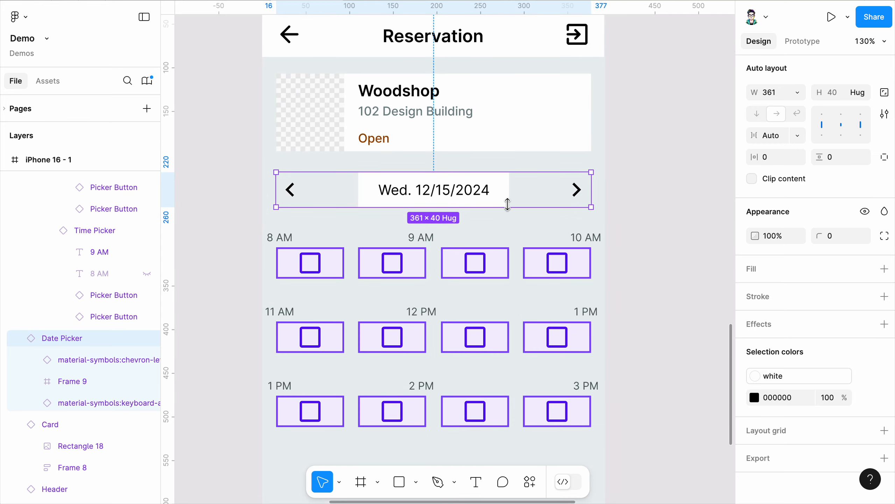
pyautogui.scroll(-4, 504, 203)
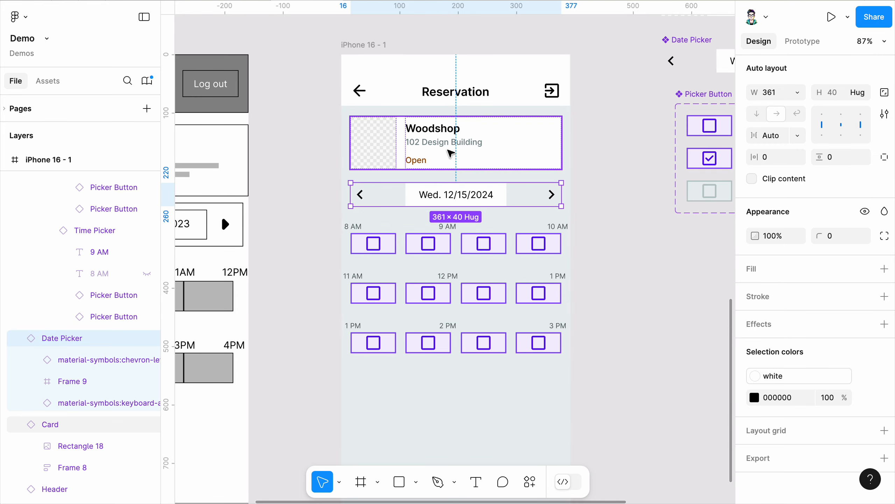
pyautogui.scroll(5, 463, 177)
pyautogui.scroll(-5, 432, 269)
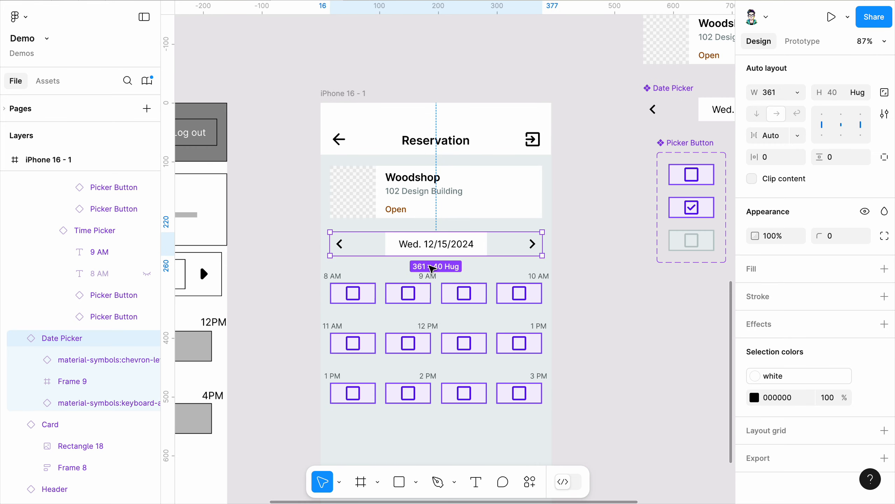
pyautogui.scroll(2, 430, 264)
pyautogui.scroll(-3, 429, 264)
pyautogui.scroll(4, 663, 164)
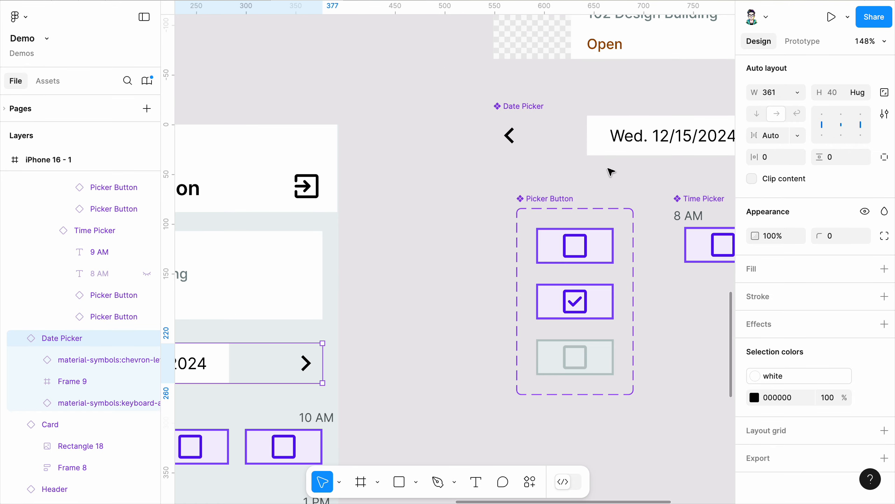
pyautogui.click(409, 160)
pyautogui.scroll(1, 419, 174)
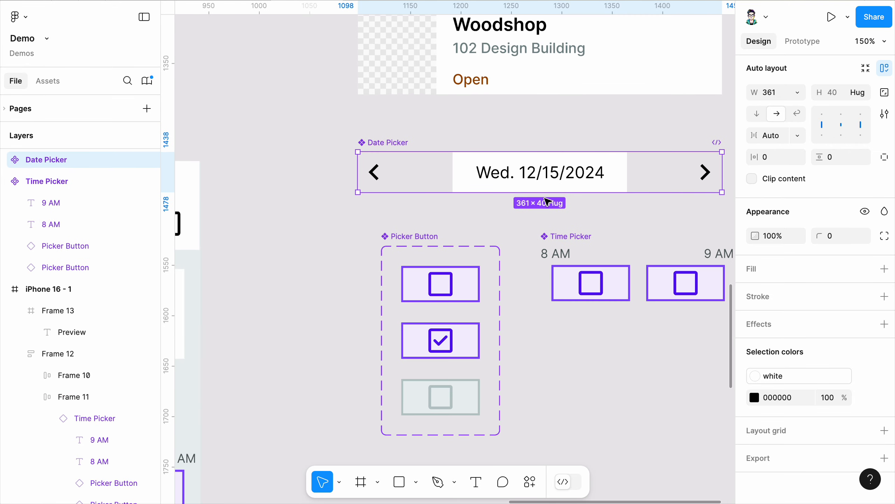
pyautogui.moveTo(534, 192); pyautogui.dragTo(534, 200)
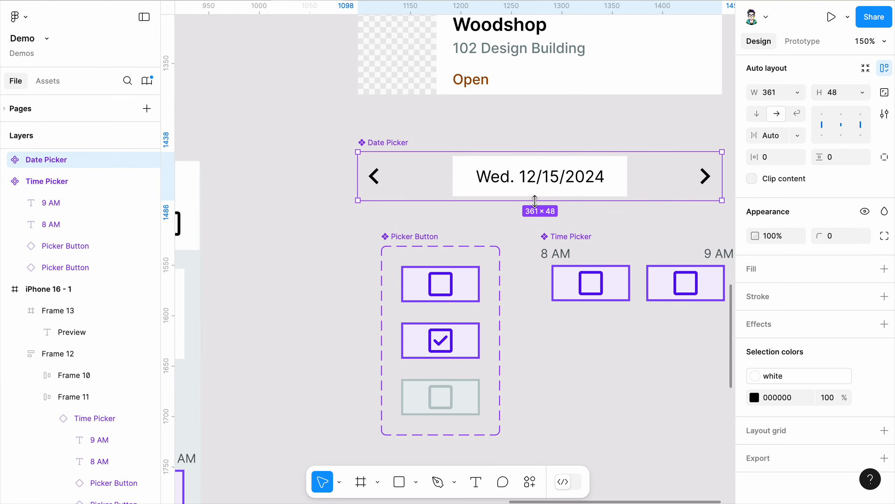
# - Stretch the white date box in the Date Picker main component to the component's full height of 48
pyautogui.scroll(5, 542, 161)
pyautogui.click(539, 160)
pyautogui.moveTo(540, 160); pyautogui.dragTo(542, 148)
pyautogui.scroll(-2, 529, 186)
pyautogui.scroll(-10, 531, 188)
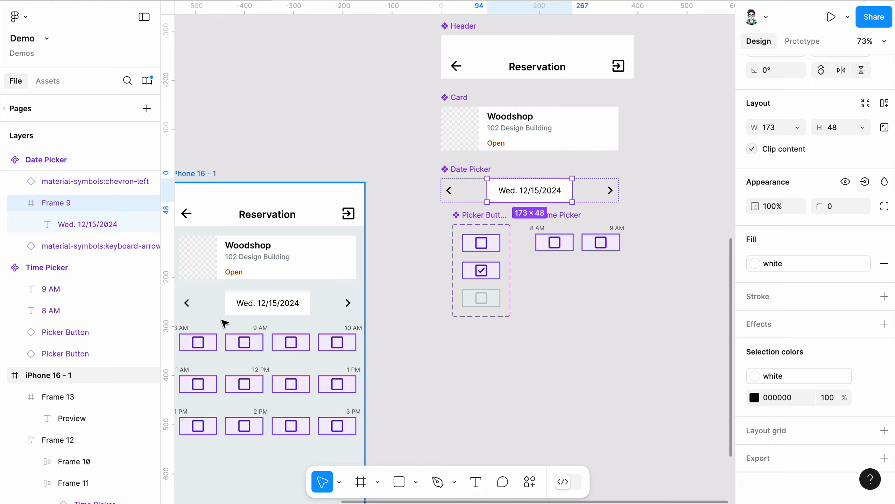
# - Examine the Date Picker instance and its white date box on the Reservation screen against the surrounding card and time rows
pyautogui.scroll(5, 224, 320)
pyautogui.scroll(-5, 340, 299)
pyautogui.scroll(3, 379, 286)
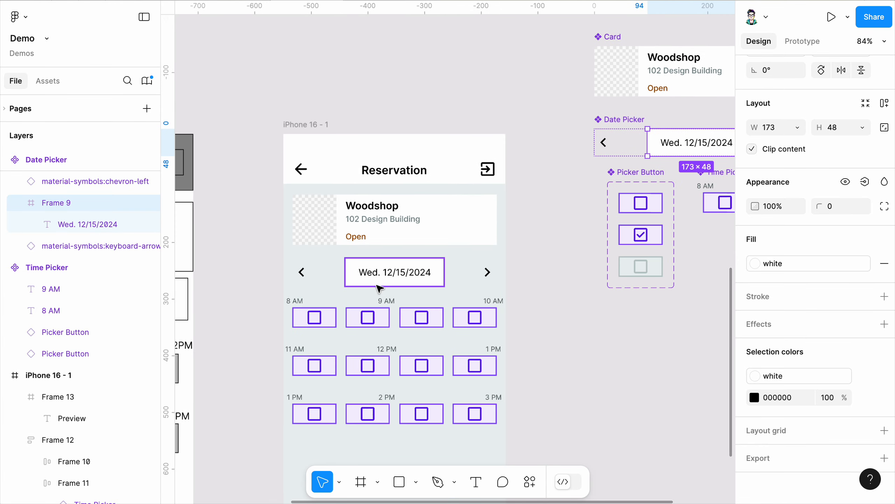
pyautogui.scroll(2, 347, 276)
pyautogui.click(338, 276)
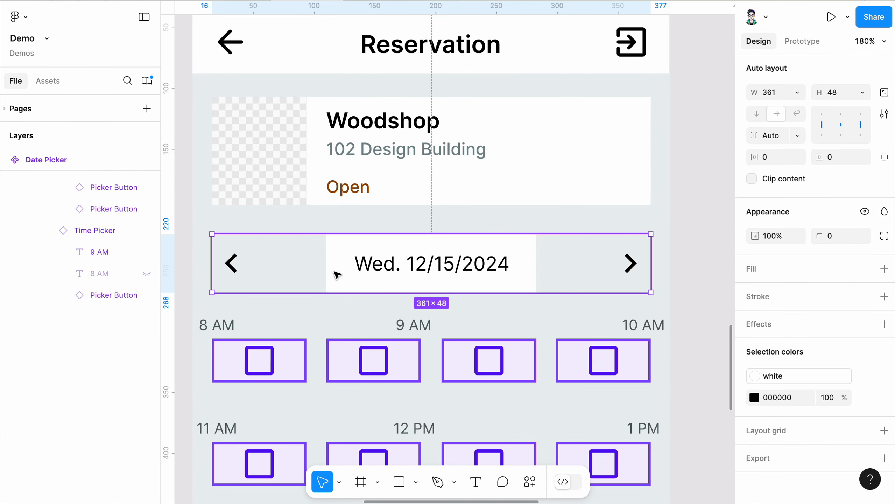
pyautogui.scroll(-5, 330, 277)
pyautogui.scroll(1, 556, 180)
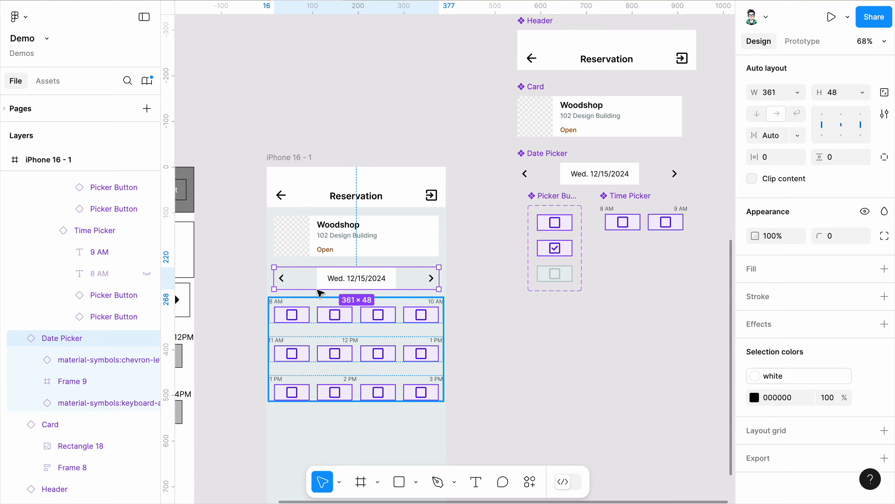
pyautogui.scroll(4, 320, 288)
pyautogui.click(324, 280)
pyautogui.scroll(-5, 316, 272)
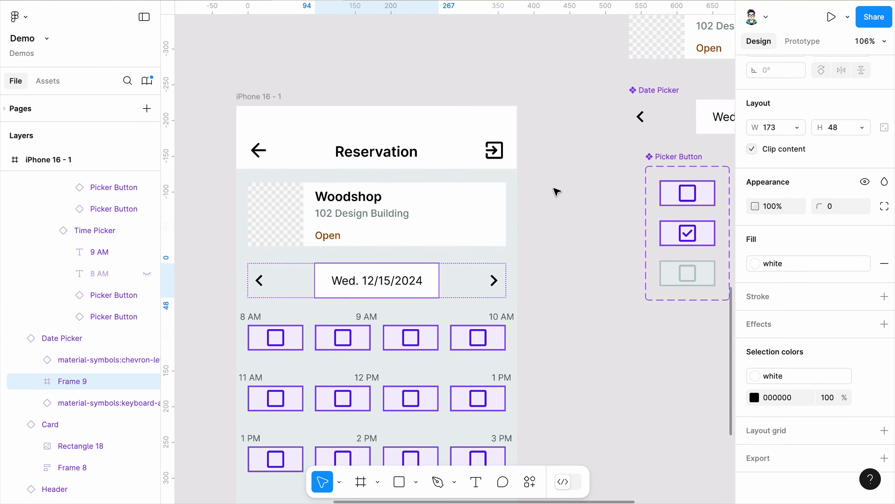
# - Widen the white date box in the Date Picker main component to about 187
pyautogui.hscroll(-2, 476, 206)
pyautogui.scroll(4, 699, 140)
pyautogui.doubleClick(554, 178)
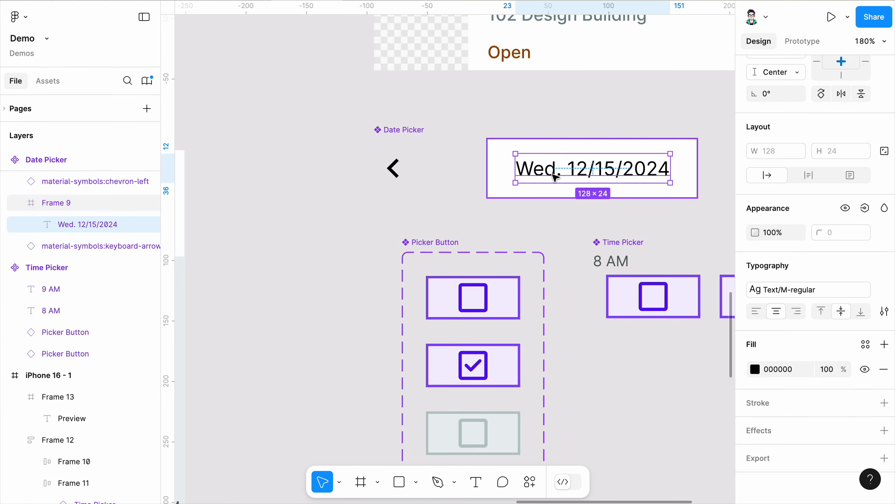
pyautogui.scroll(-4, 444, 202)
pyautogui.scroll(4, 473, 177)
pyautogui.press('Escape')
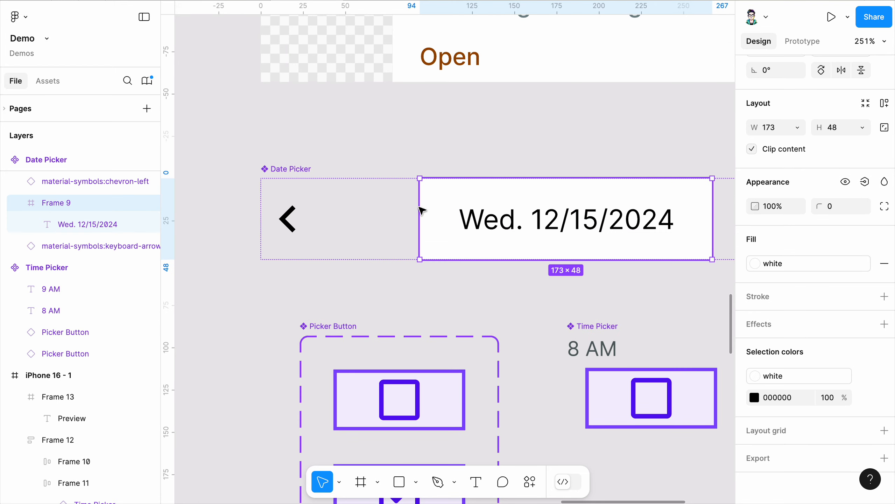
pyautogui.moveTo(419, 211); pyautogui.dragTo(390, 219)
pyautogui.scroll(-3, 390, 219)
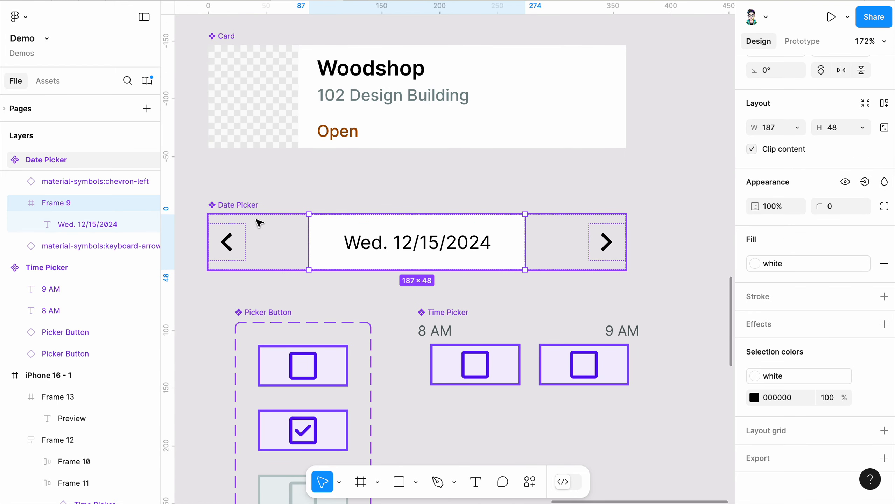
# - Widen the Date Picker main component's white date box further, to about 229, closer to the two chevrons
pyautogui.click(229, 209)
pyautogui.scroll(3, 826, 191)
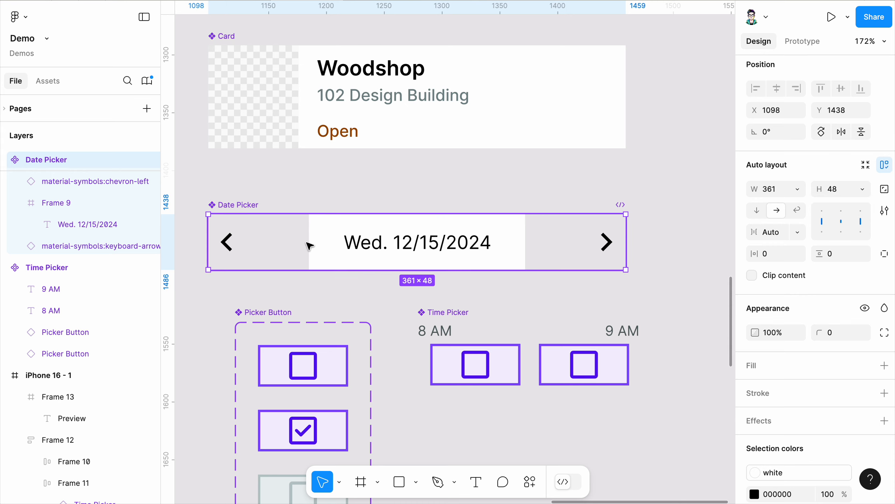
pyautogui.click(331, 244)
pyautogui.moveTo(307, 243); pyautogui.dragTo(269, 252)
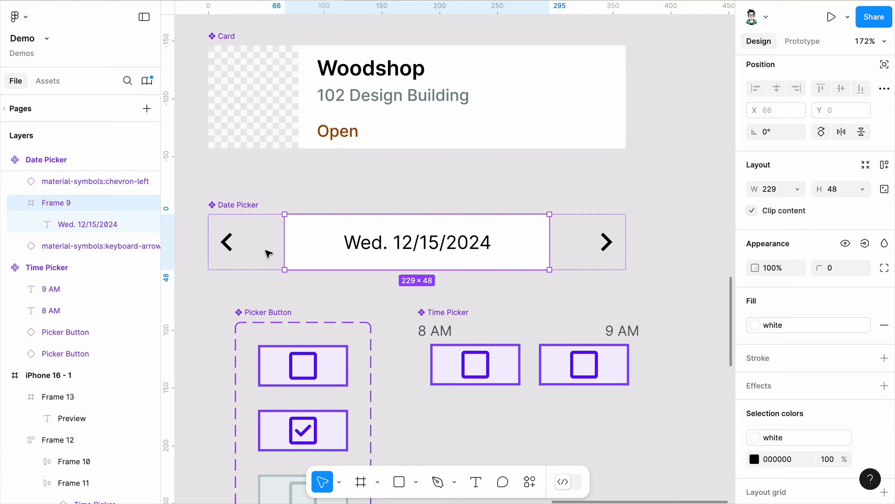
pyautogui.click(644, 198)
pyautogui.scroll(-6, 669, 205)
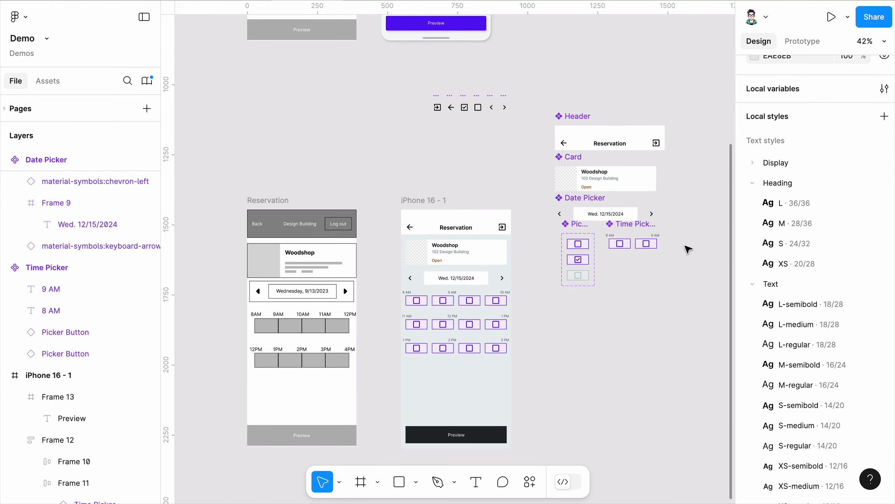
# - Examine the Date Picker on the Reservation screen and its main component beside the Card and time rows
pyautogui.scroll(5, 501, 284)
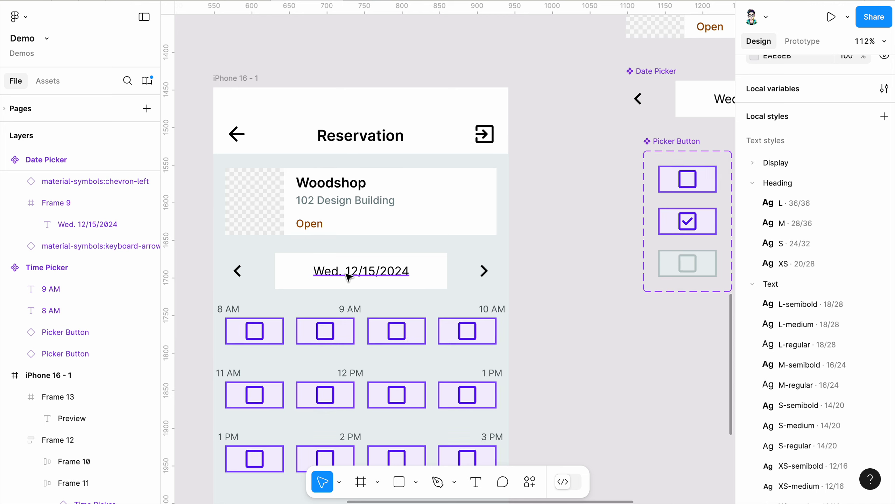
pyautogui.scroll(-4, 402, 332)
pyautogui.scroll(-1, 631, 307)
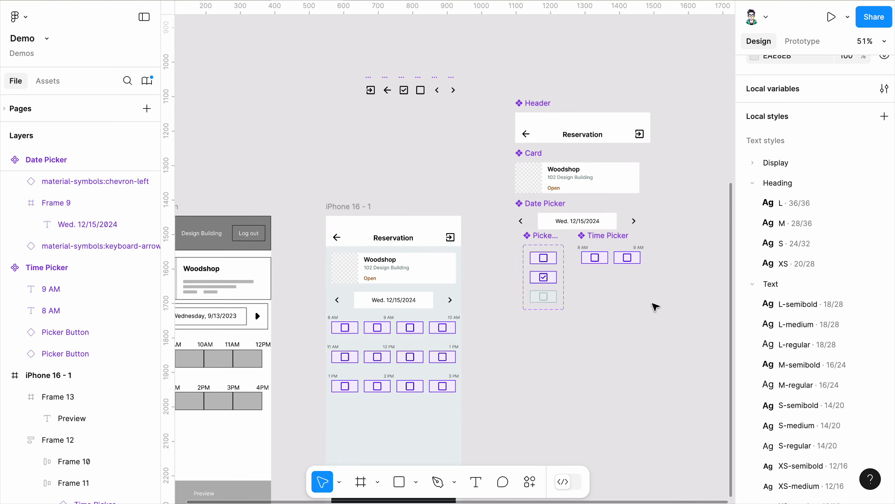
pyautogui.scroll(2, 655, 306)
pyautogui.moveTo(617, 304)
pyautogui.mouseDown()
pyautogui.moveTo(591, 314)
pyautogui.moveTo(607, 302)
pyautogui.mouseUp()
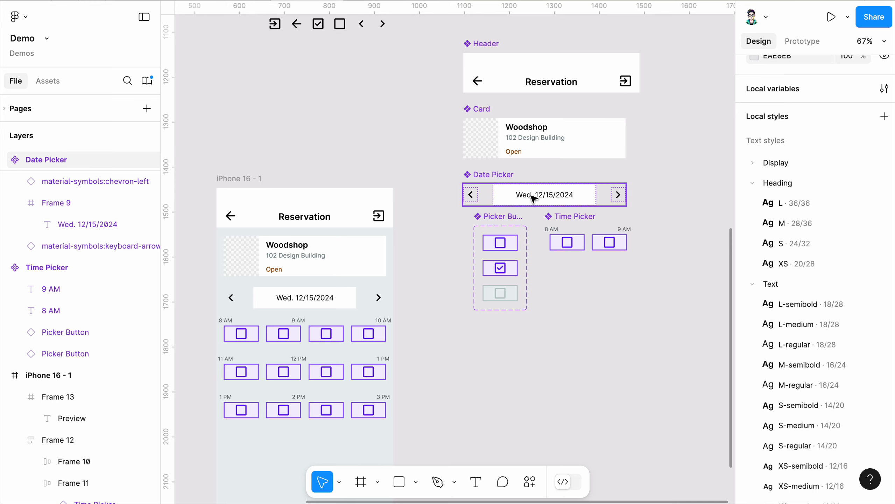
pyautogui.scroll(6, 585, 180)
pyautogui.scroll(-2, 388, 226)
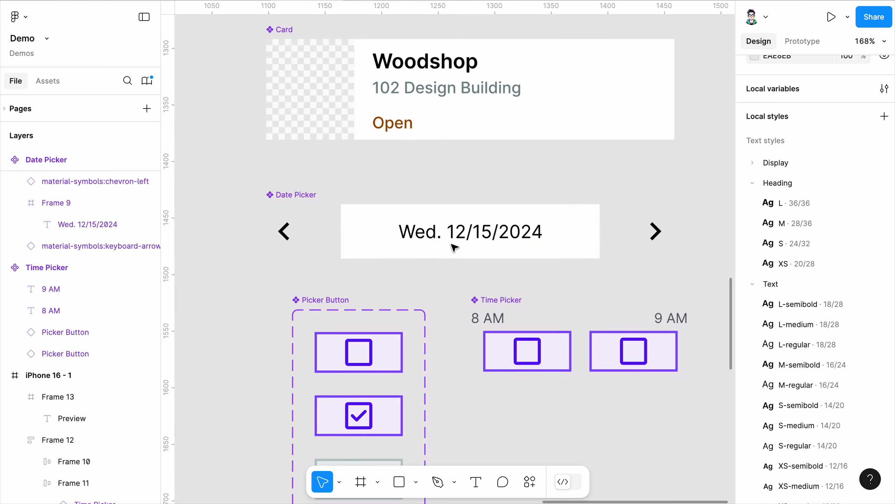
pyautogui.scroll(5, 399, 228)
pyautogui.scroll(-2, 356, 224)
# - Rename the white date box layer in the Date Picker main component to DateInput
pyautogui.click(357, 224)
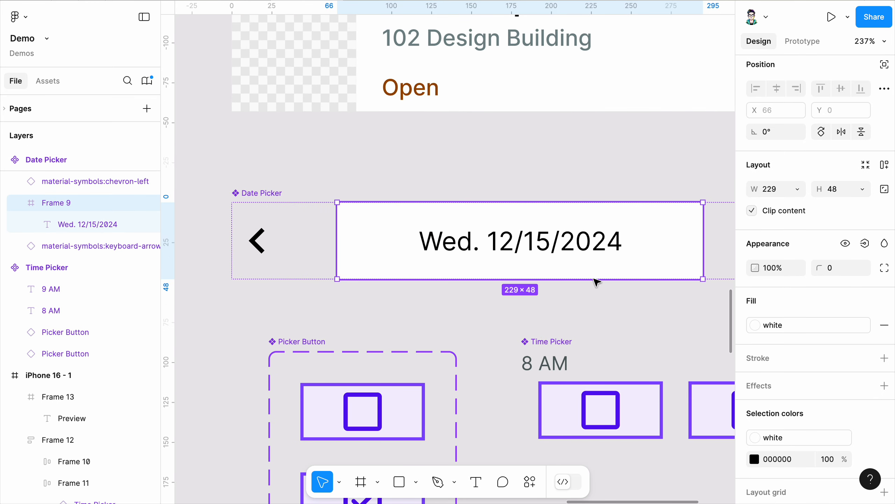
pyautogui.scroll(-3, 772, 349)
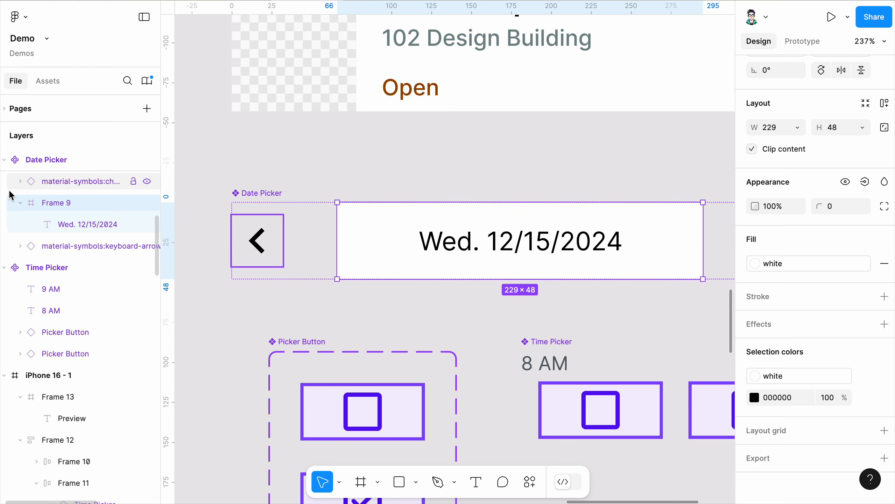
pyautogui.doubleClick(66, 203)
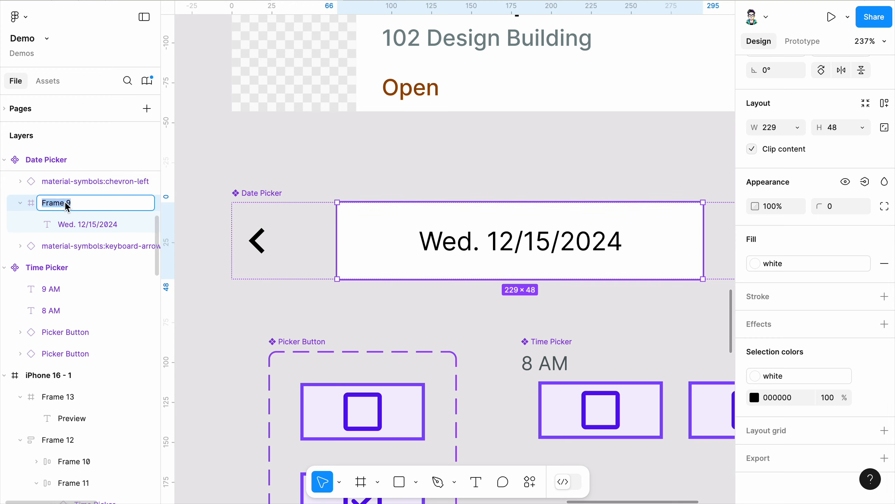
pyautogui.write('Input')
pyautogui.press('Return')
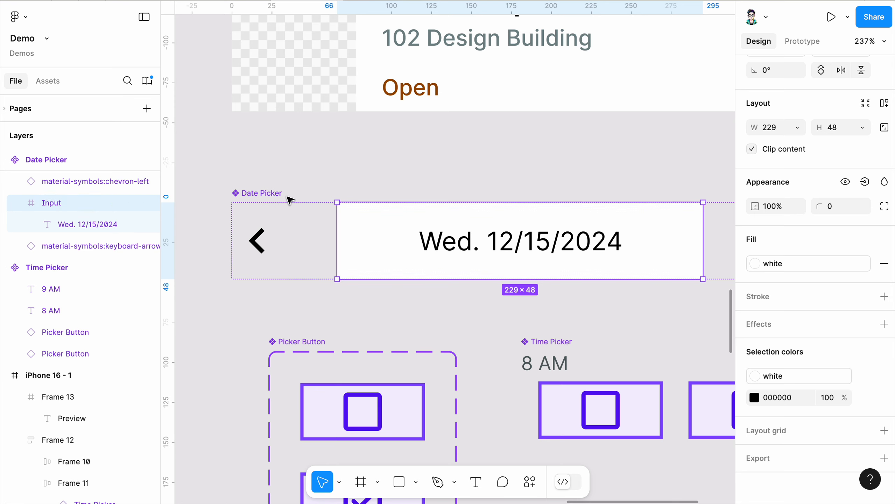
pyautogui.doubleClick(61, 206)
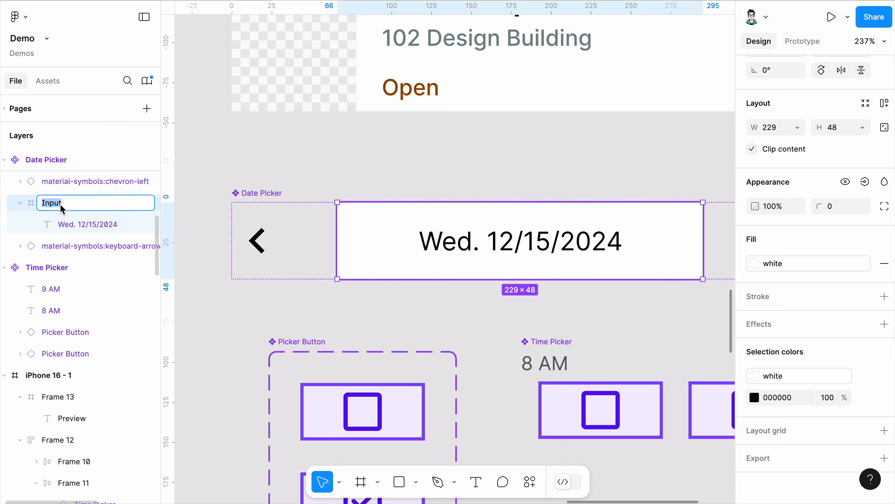
pyautogui.press('Left')
pyautogui.write('Date')
pyautogui.press('Return')
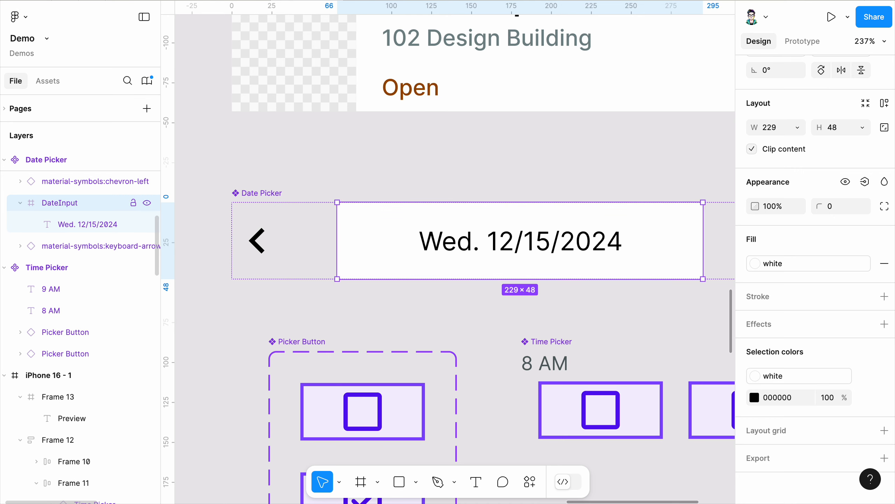
# - Add a stroke to the DateInput box in the Date Picker main component using the grey 300 color style
pyautogui.click(360, 164)
pyautogui.scroll(-3, 338, 191)
pyautogui.click(456, 213)
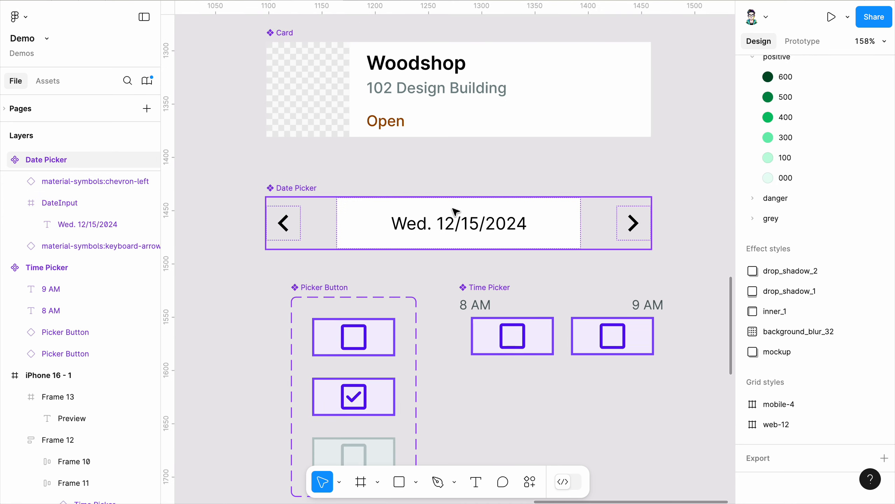
pyautogui.click(456, 214)
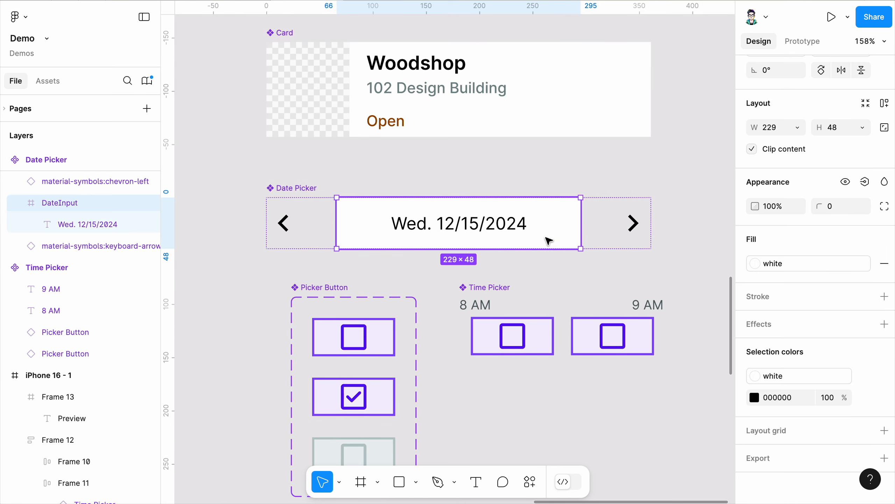
pyautogui.click(864, 297)
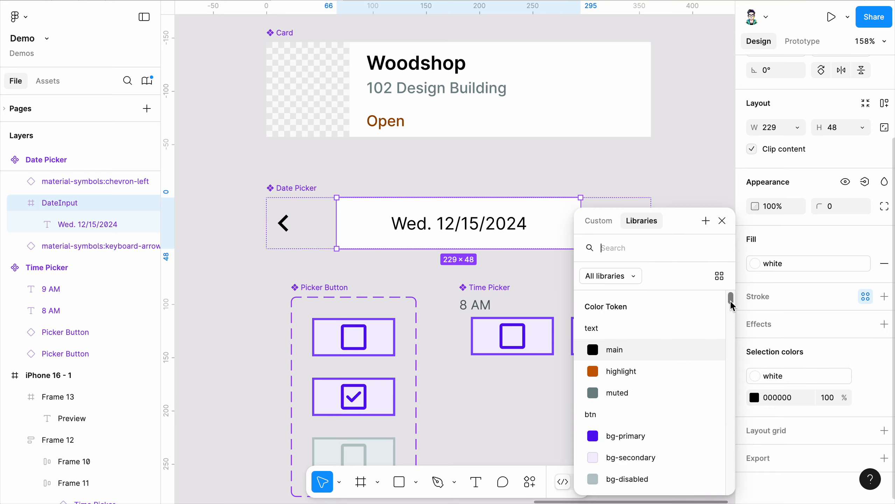
pyautogui.moveTo(731, 300); pyautogui.dragTo(730, 486)
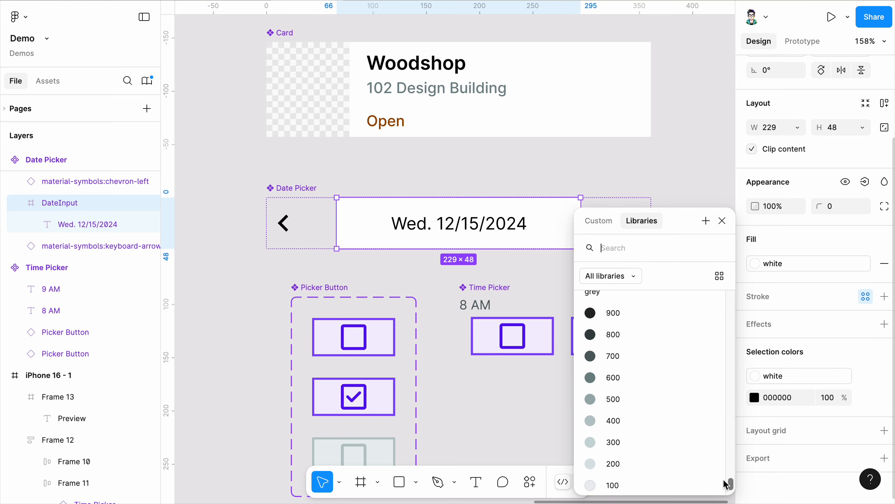
pyautogui.click(631, 443)
pyautogui.click(674, 274)
# - Examine the outlined date box and the vertical spacing of the Reservation screen's content against the wireframe
pyautogui.scroll(-6, 681, 263)
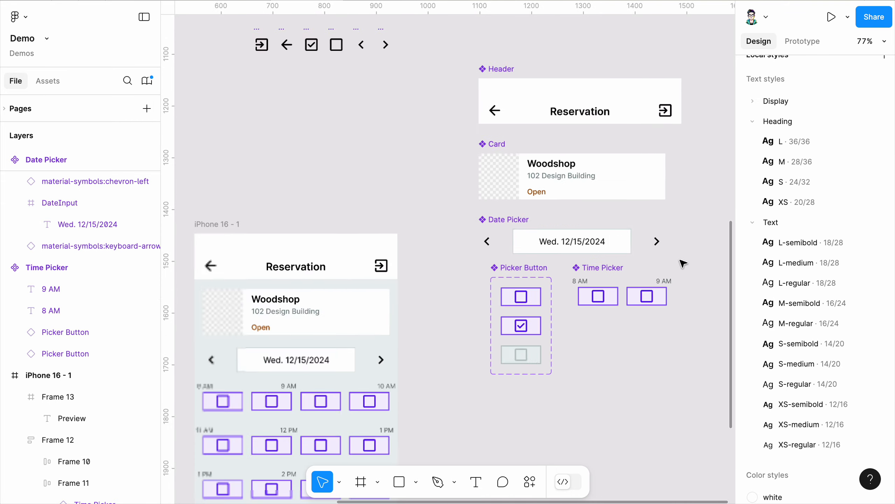
pyautogui.scroll(10, 400, 349)
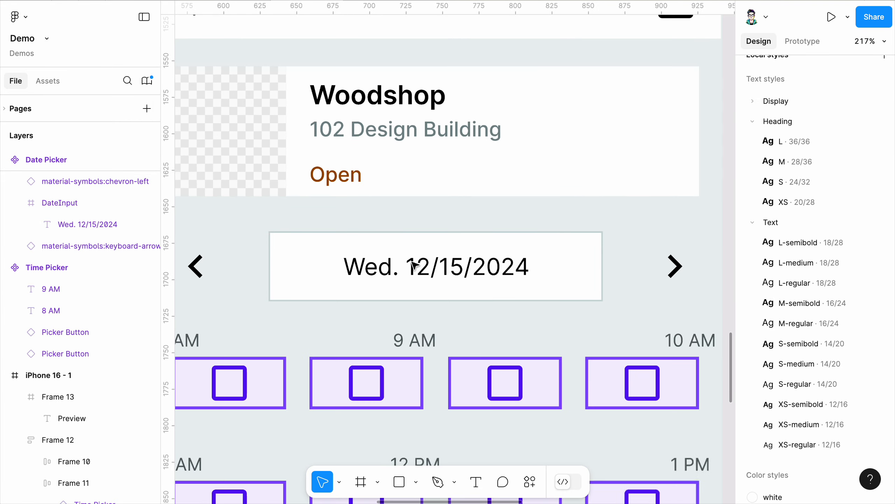
pyautogui.scroll(-5, 311, 318)
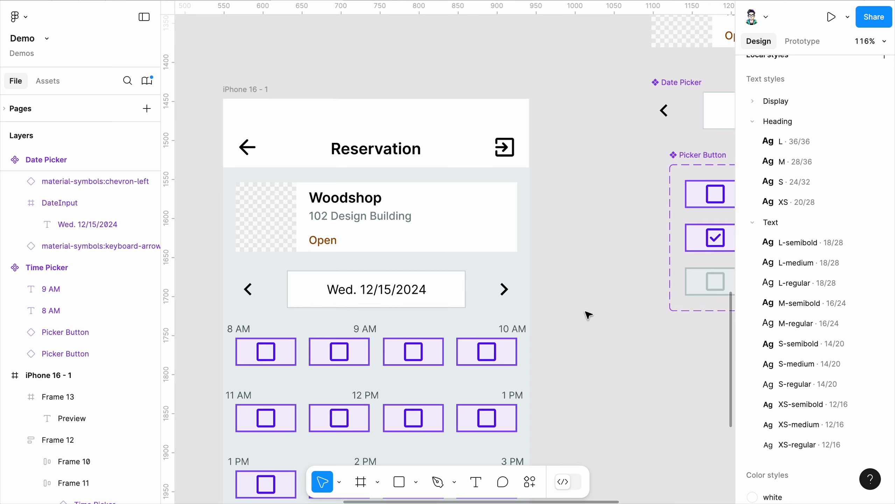
pyautogui.scroll(-4, 383, 302)
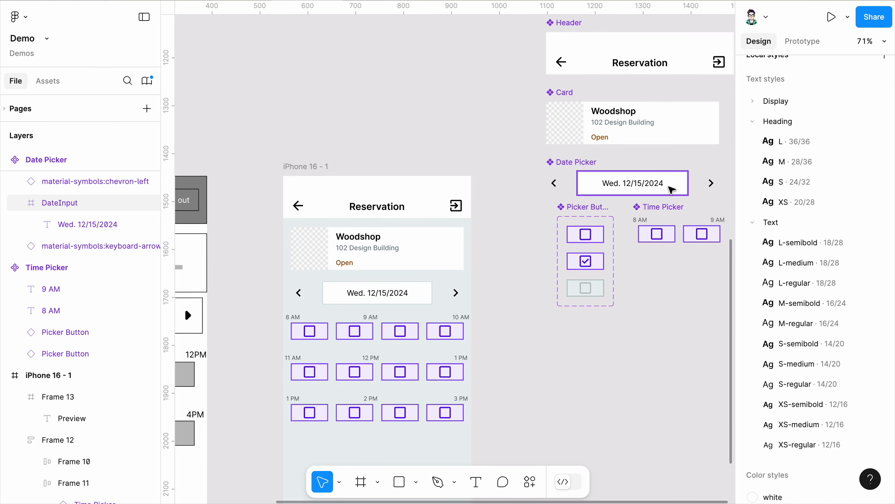
pyautogui.moveTo(543, 347); pyautogui.dragTo(615, 263)
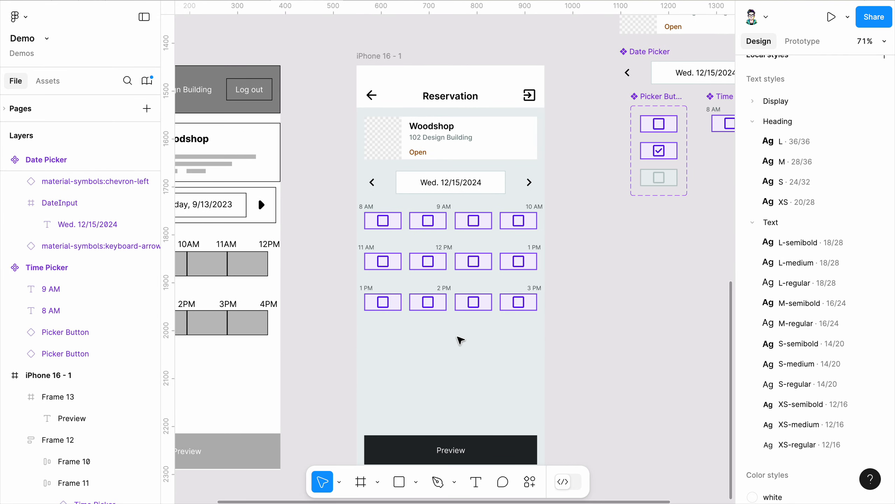
pyautogui.scroll(-1, 459, 340)
pyautogui.scroll(1, 391, 327)
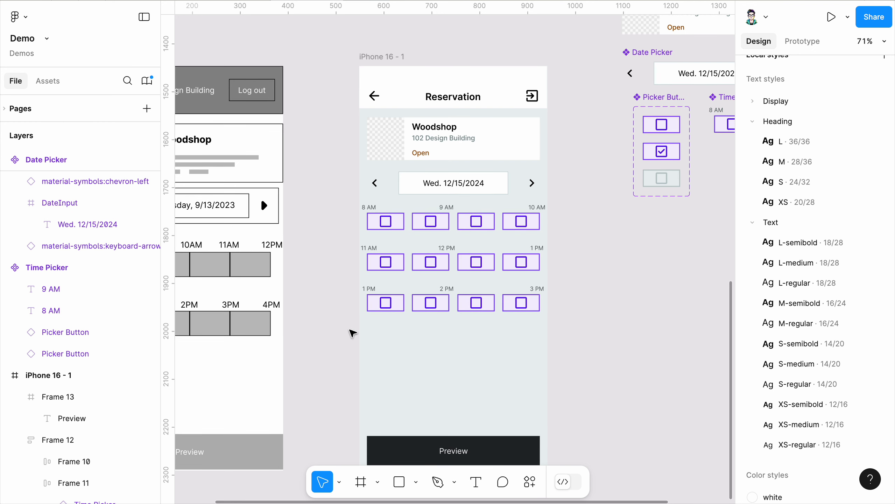
pyautogui.scroll(1, 491, 182)
# - Move the time rows and the date picker lower on the Reservation screen to open up space below the card
pyautogui.click(488, 242)
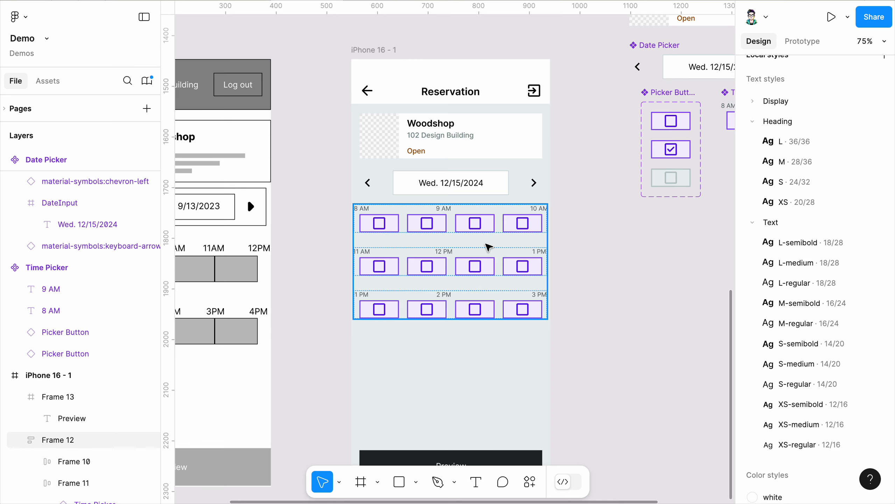
pyautogui.moveTo(486, 243); pyautogui.dragTo(484, 268)
pyautogui.moveTo(490, 190); pyautogui.dragTo(490, 200)
pyautogui.click(648, 269)
pyautogui.scroll(5, 396, 187)
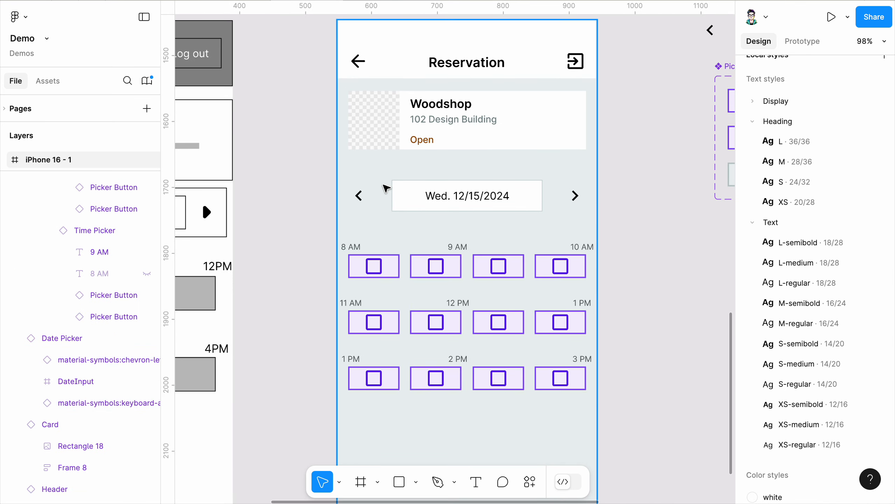
pyautogui.scroll(-6, 385, 187)
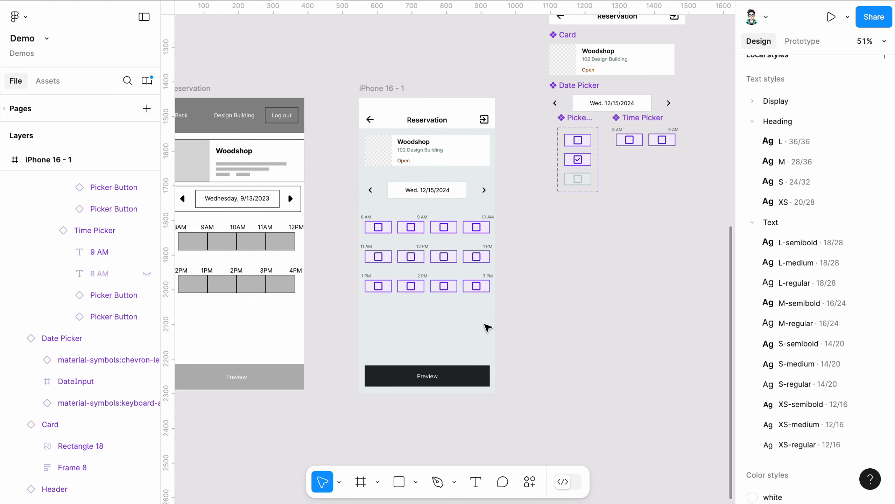
pyautogui.scroll(3, 405, 228)
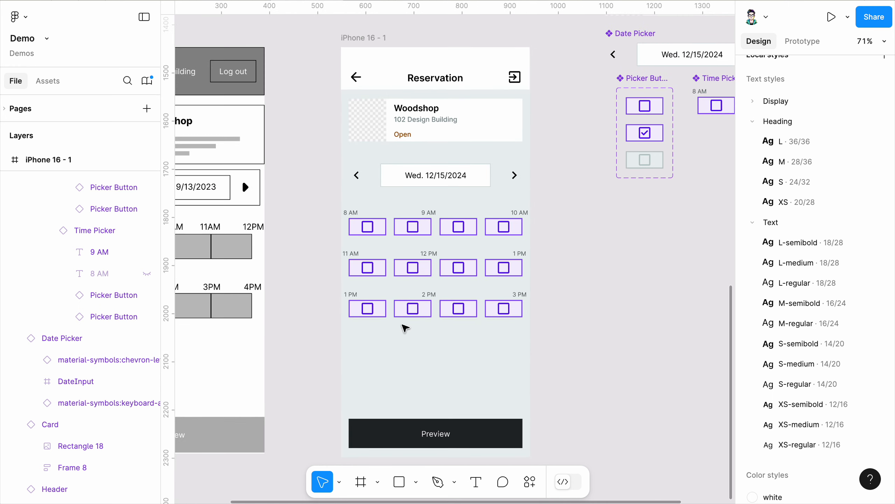
# - Group the card, date picker and time rows in a vertical auto layout and center it horizontally on the screen
pyautogui.moveTo(353, 354); pyautogui.dragTo(530, 105)
pyautogui.click(884, 146)
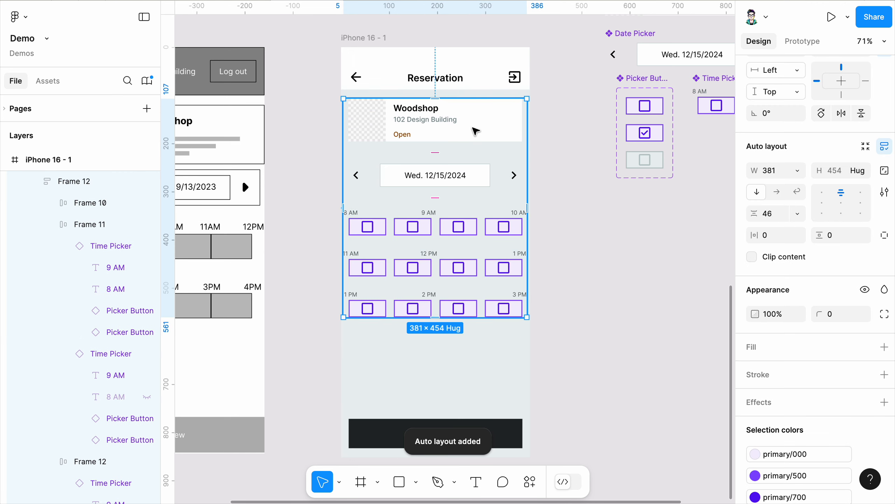
pyautogui.scroll(3, 772, 127)
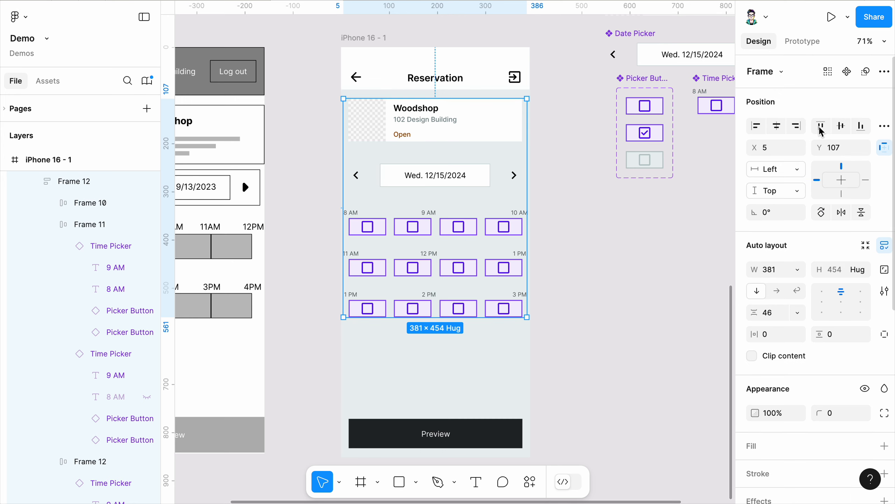
pyautogui.click(777, 128)
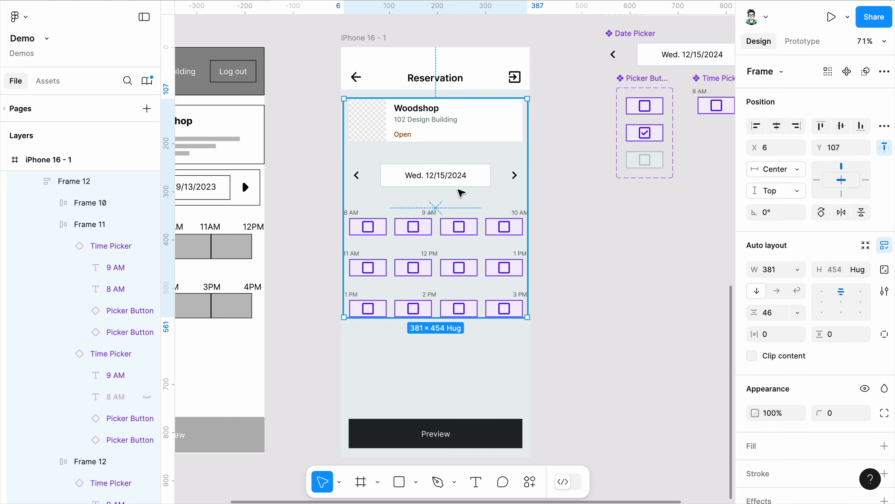
pyautogui.doubleClick(440, 131)
pyautogui.keyDown('shift'); pyautogui.click(474, 185); pyautogui.keyUp('shift')
pyautogui.keyDown('shift'); pyautogui.click(476, 235); pyautogui.keyUp('shift')
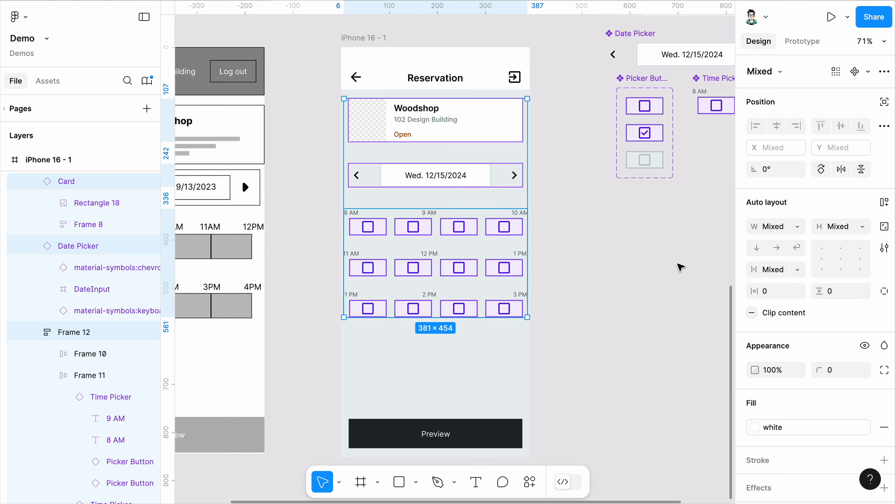
pyautogui.click(679, 265)
# - Increase the vertical gap between the card, date picker and time rows in their auto layout frame
pyautogui.click(496, 285)
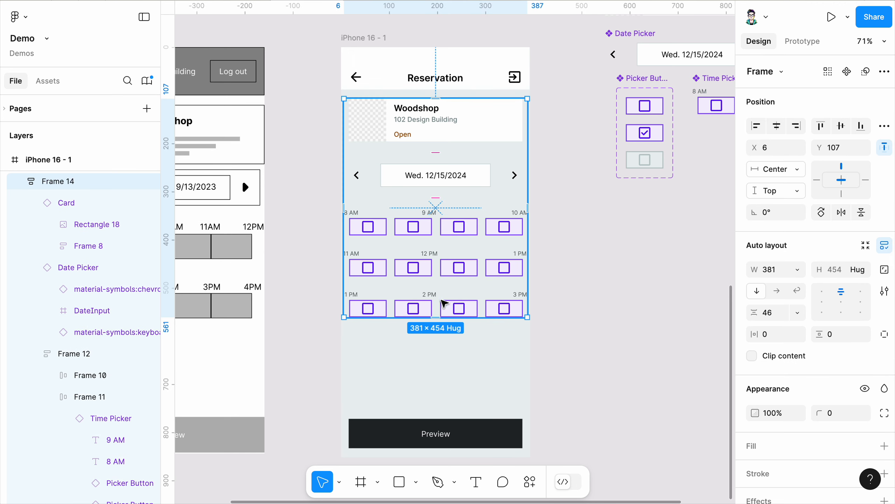
pyautogui.click(436, 345)
pyautogui.click(418, 210)
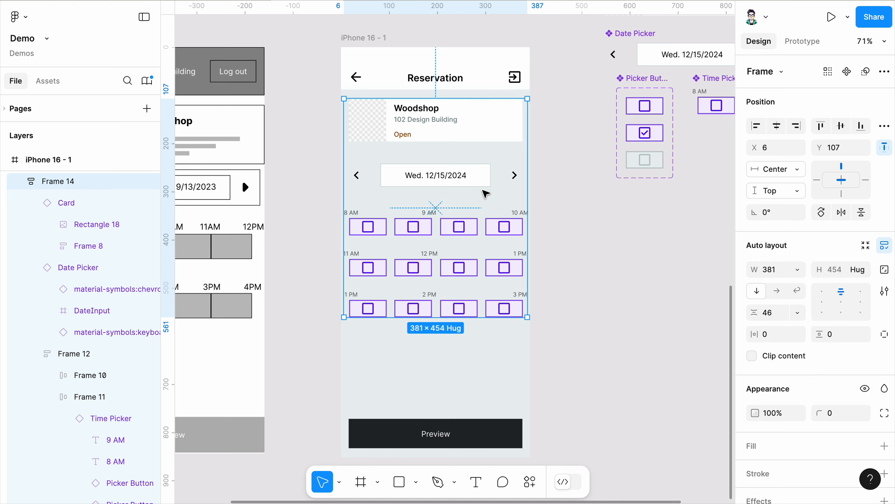
pyautogui.click(417, 353)
pyautogui.click(436, 216)
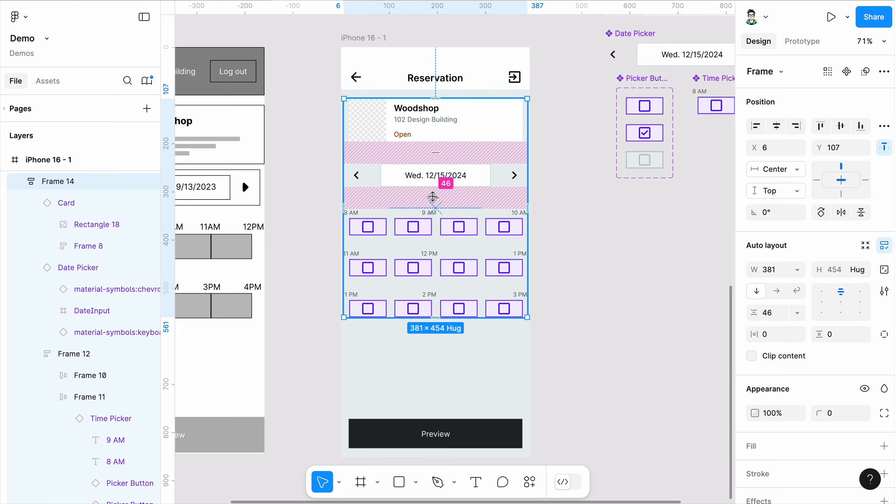
pyautogui.moveTo(432, 195); pyautogui.dragTo(433, 207)
pyautogui.click(620, 250)
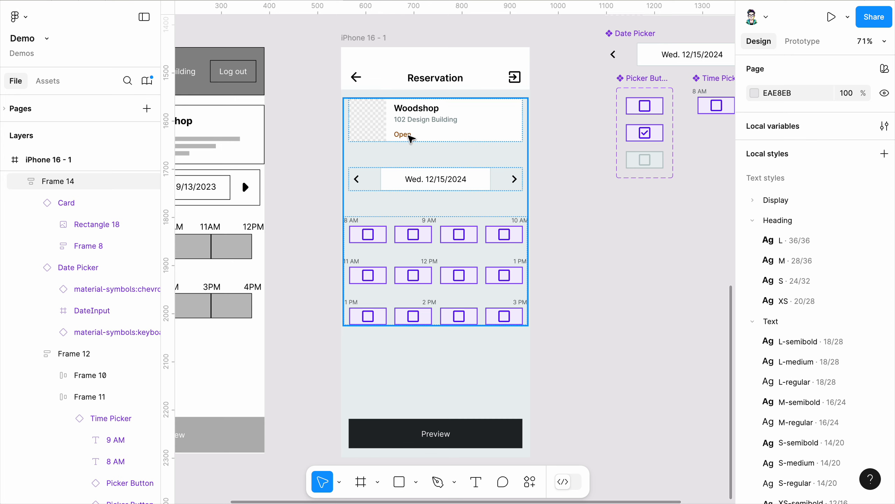
# - Move the auto layout frame holding the card, date picker and time rows slightly lower beneath the header
pyautogui.click(430, 128)
pyautogui.moveTo(469, 137); pyautogui.dragTo(468, 141)
pyautogui.click(618, 248)
pyautogui.keyDown('ctrl'); pyautogui.scroll(-2, 430, 367); pyautogui.keyUp('ctrl')
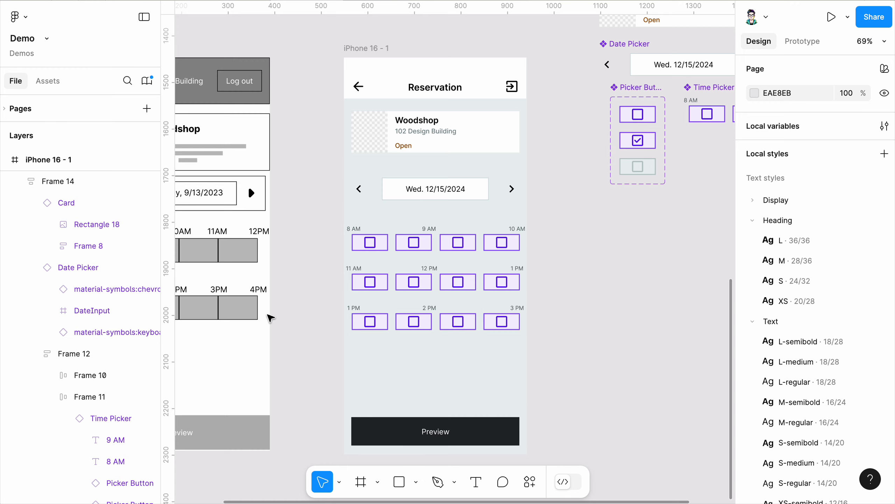
# - Select the image placeholder rectangle inside the Woodshop card and open the Unsplash plugin beside it
pyautogui.scroll(4, 295, 252)
pyautogui.keyDown('ctrl'); pyautogui.scroll(5, 474, 197); pyautogui.keyUp('ctrl')
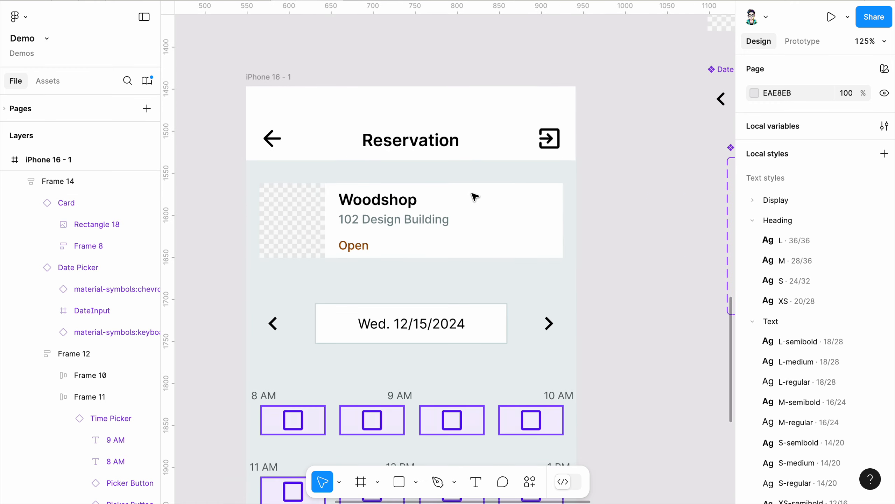
pyautogui.keyDown('ctrl'); pyautogui.scroll(2, 472, 193); pyautogui.keyUp('ctrl')
pyautogui.doubleClick(264, 219)
pyautogui.doubleClick(265, 219)
pyautogui.doubleClick(264, 219)
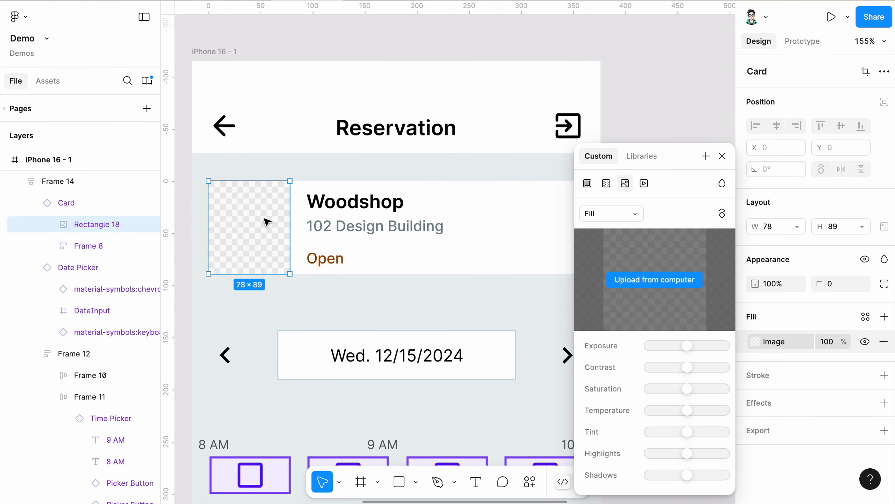
pyautogui.click(721, 157)
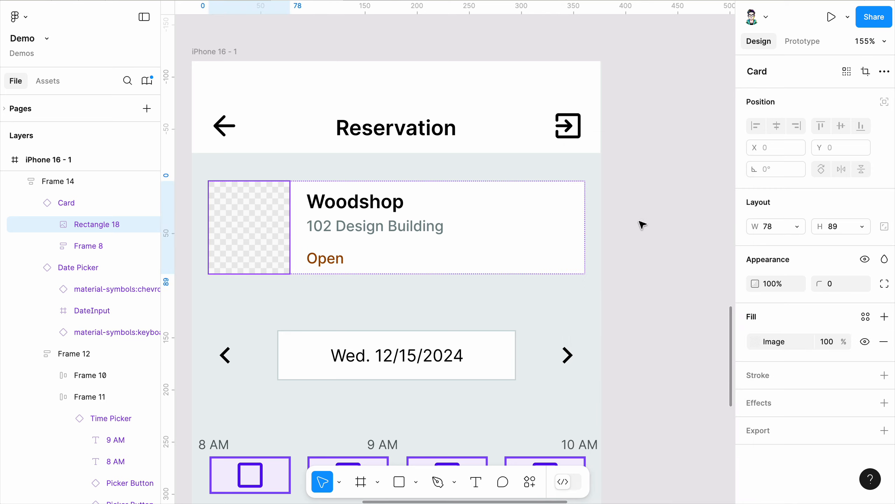
pyautogui.click(530, 481)
pyautogui.click(419, 262)
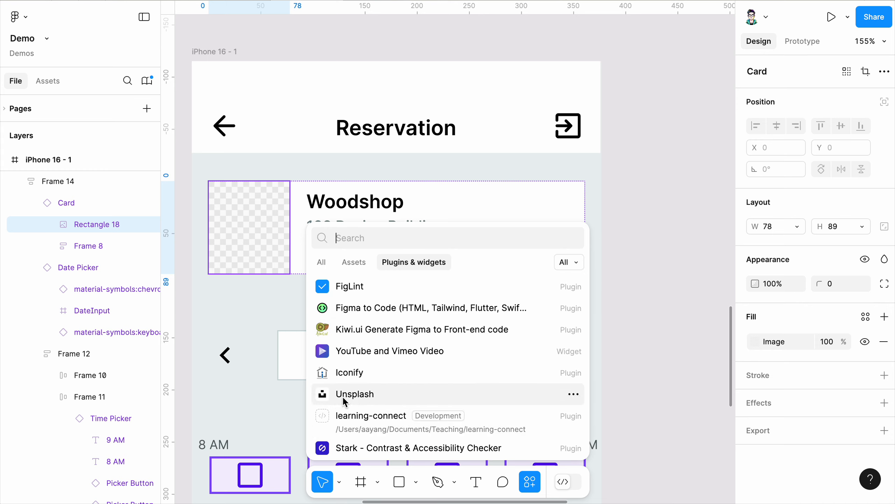
pyautogui.click(379, 396)
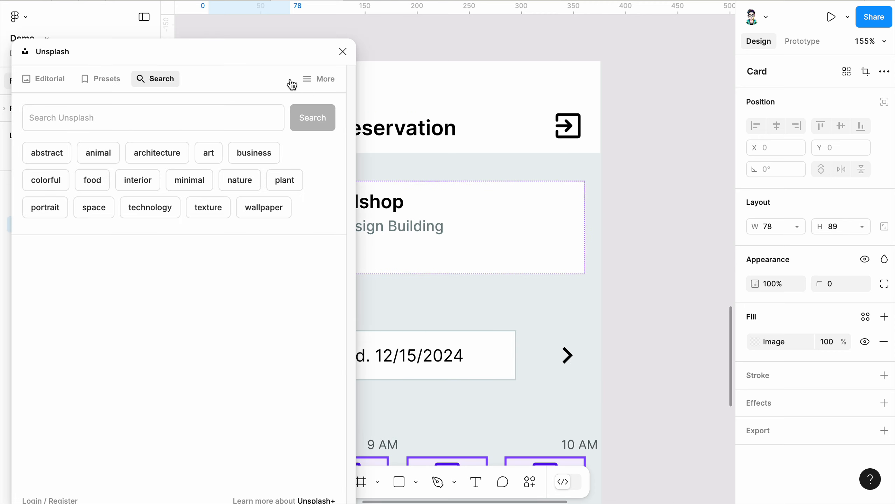
pyautogui.moveTo(287, 59); pyautogui.dragTo(724, 36)
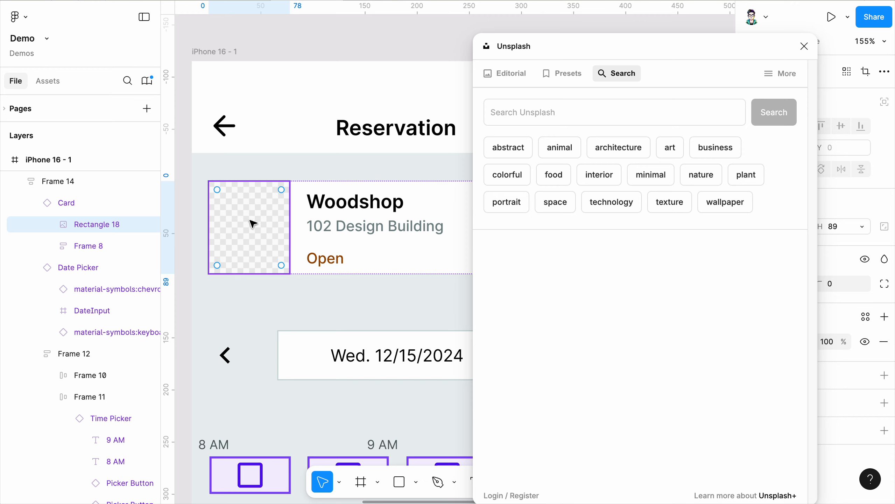
# - Search Unsplash for "woodshop" and fill the card's placeholder with the photo of hand tools on a wooden wall rack
pyautogui.click(563, 107)
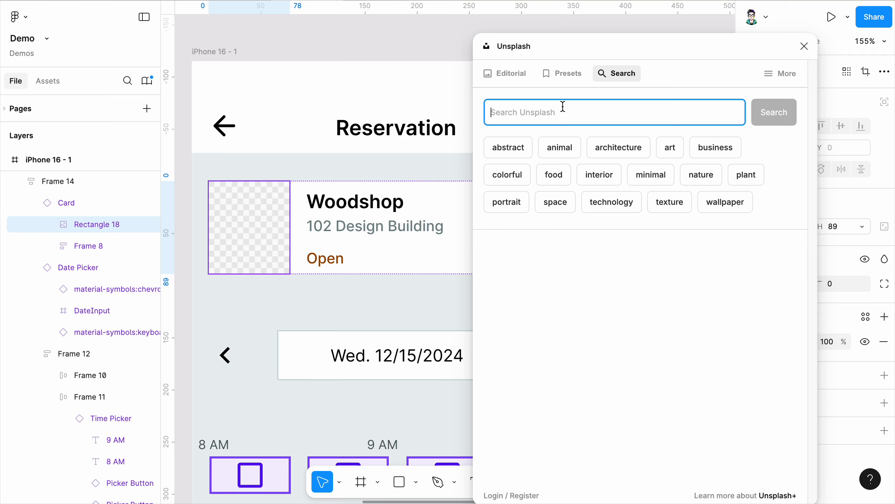
pyautogui.write('woodshop')
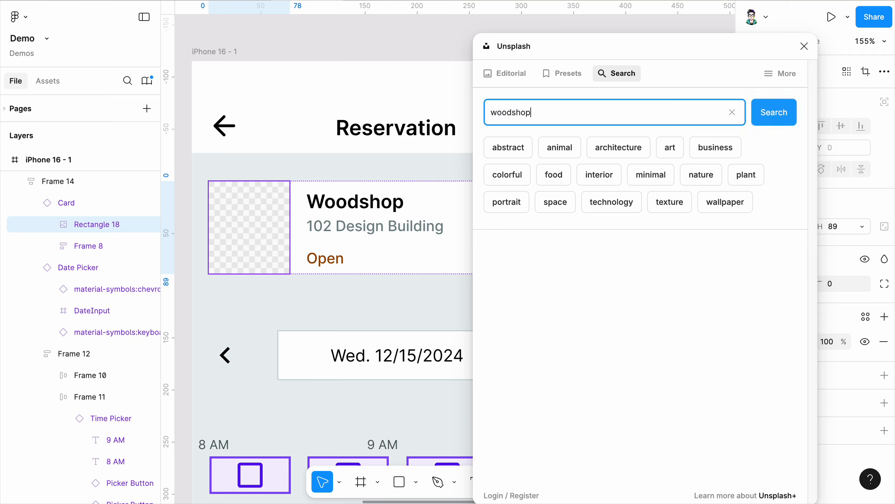
pyautogui.press('Return')
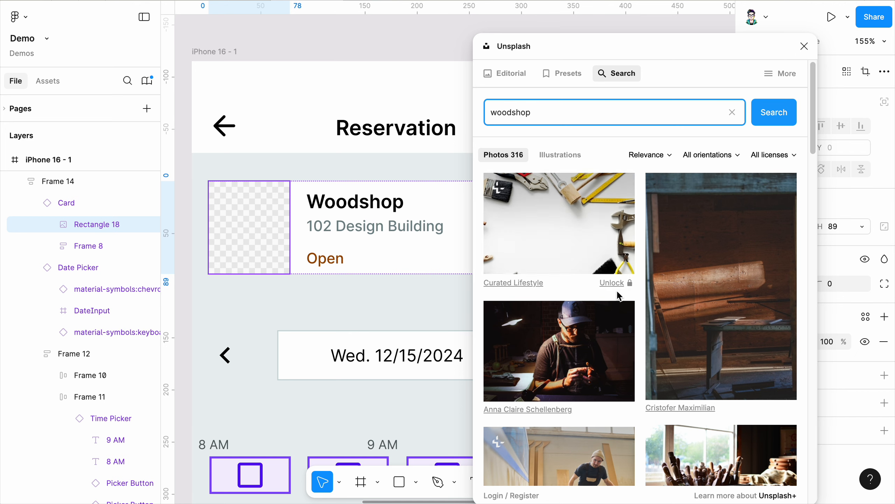
pyautogui.scroll(-5, 617, 291)
pyautogui.scroll(-8, 617, 290)
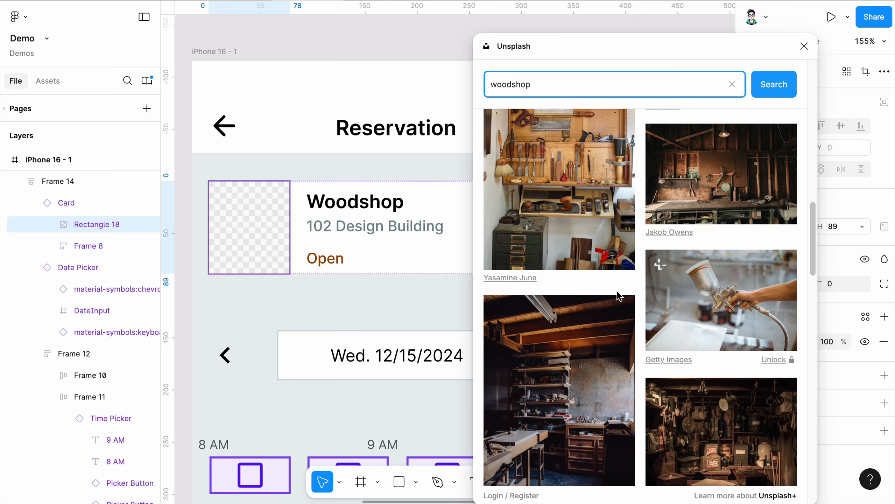
pyautogui.click(562, 221)
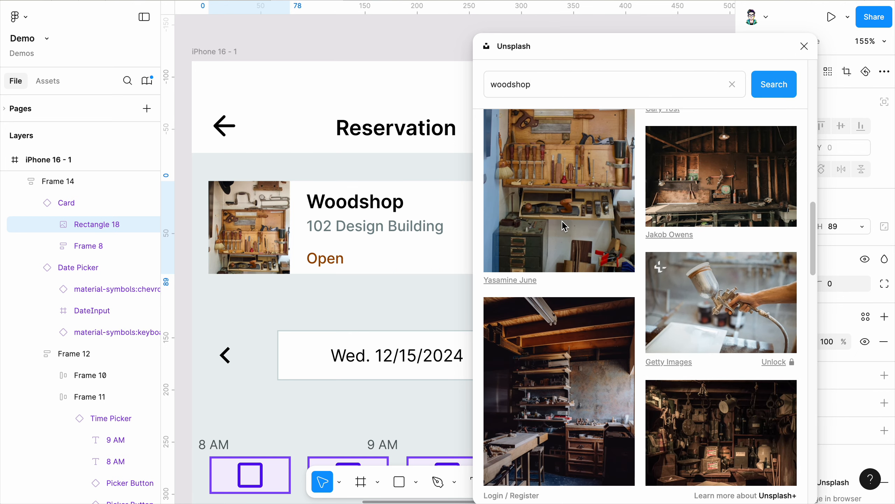
pyautogui.click(804, 46)
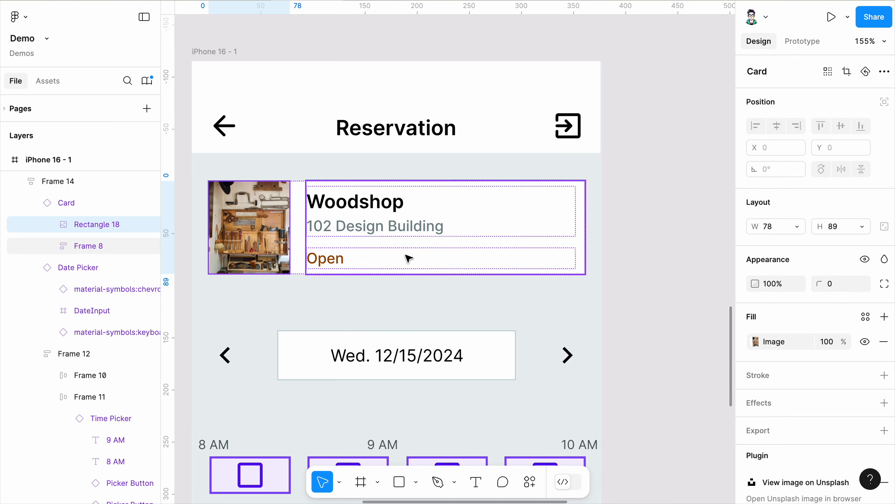
# - Round the corners of the Woodshop card on the Reservation screen with a radius of 10
pyautogui.click(629, 184)
pyautogui.scroll(-3, 522, 200)
pyautogui.scroll(3, 522, 200)
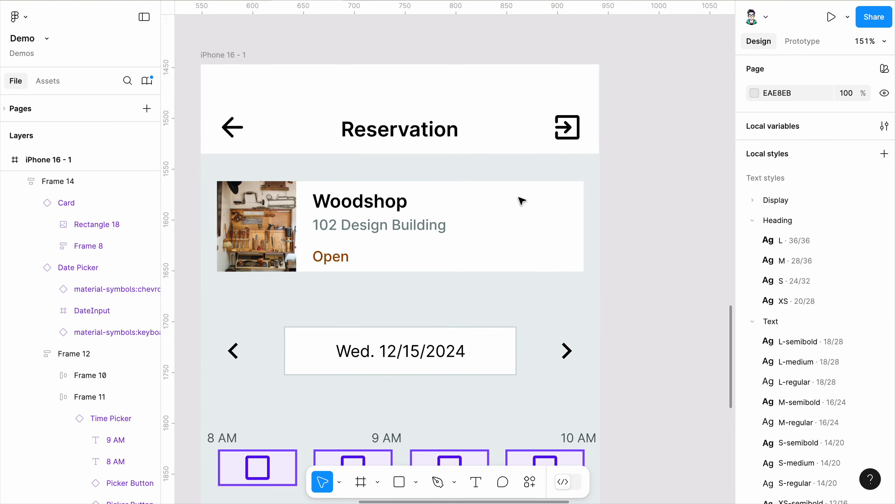
pyautogui.click(522, 200)
pyautogui.doubleClick(521, 200)
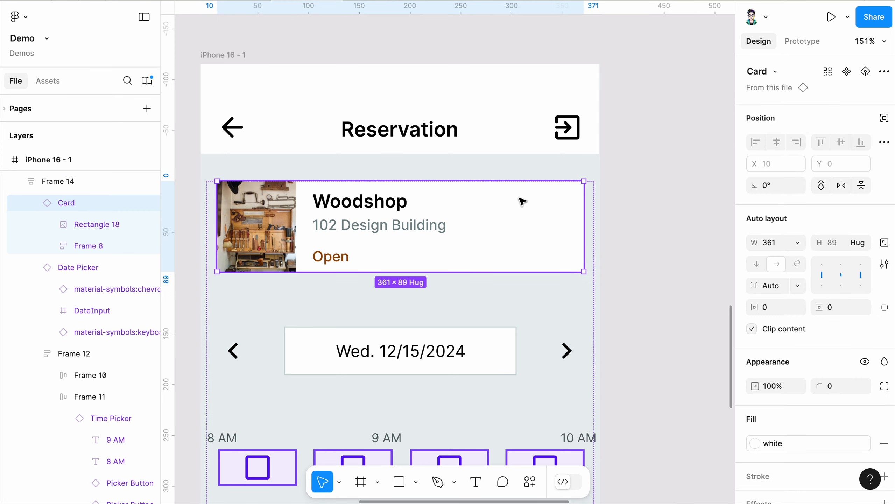
pyautogui.scroll(-2, 353, 313)
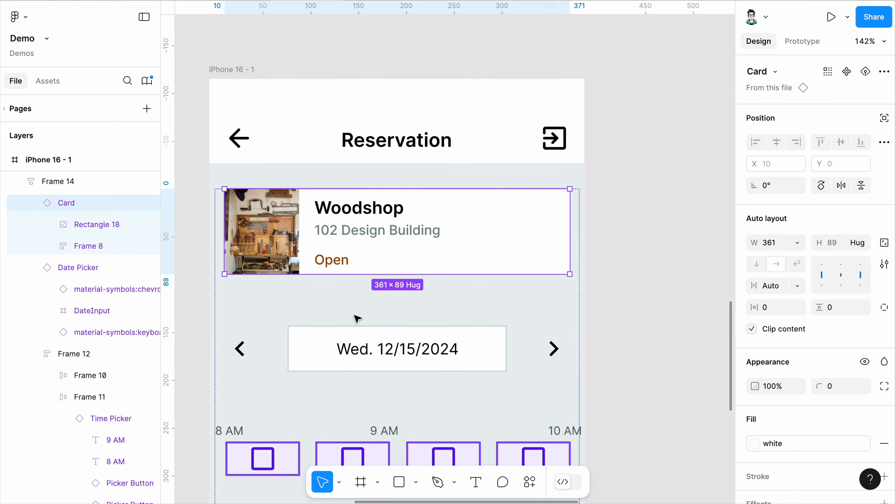
pyautogui.scroll(-1, 797, 362)
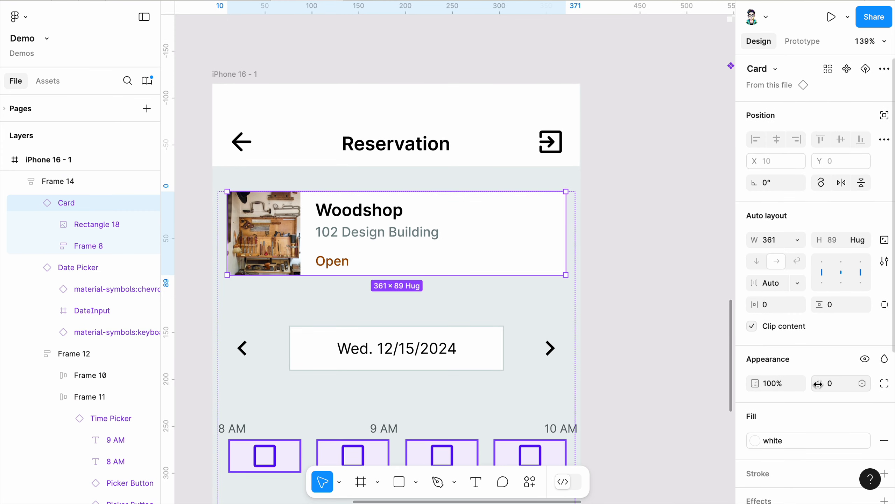
pyautogui.moveTo(820, 384)
pyautogui.mouseDown()
pyautogui.moveTo(880, 386)
pyautogui.moveTo(12, 388)
pyautogui.moveTo(830, 383)
pyautogui.moveTo(813, 388)
pyautogui.mouseUp()
pyautogui.click(640, 258)
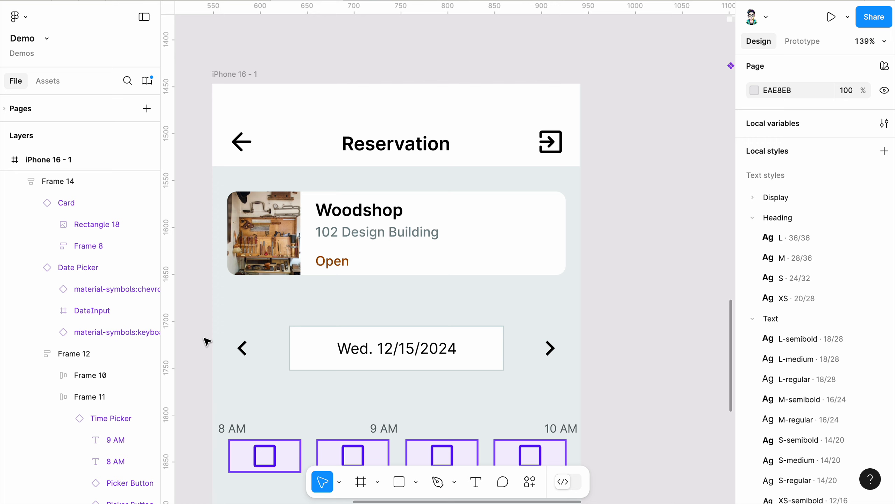
# - Apply the drop_shadow_2 effect style to the Woodshop card
pyautogui.click(490, 254)
pyautogui.scroll(-1, 834, 353)
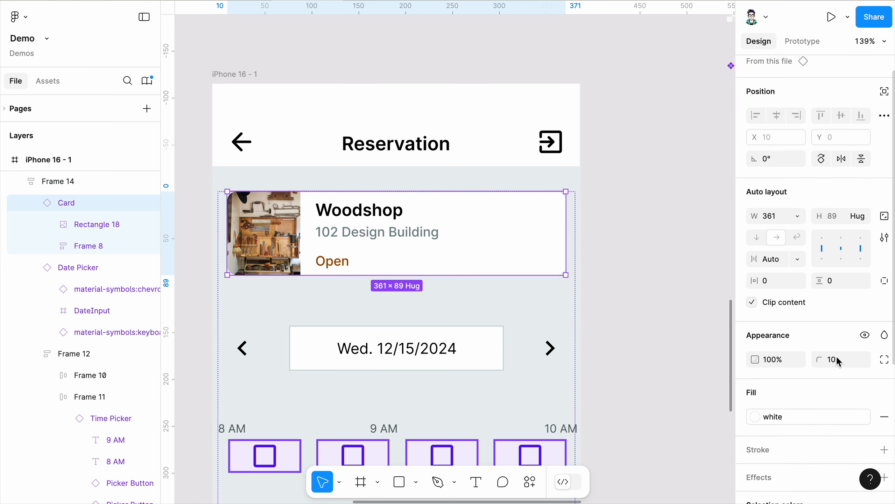
pyautogui.scroll(-4, 836, 356)
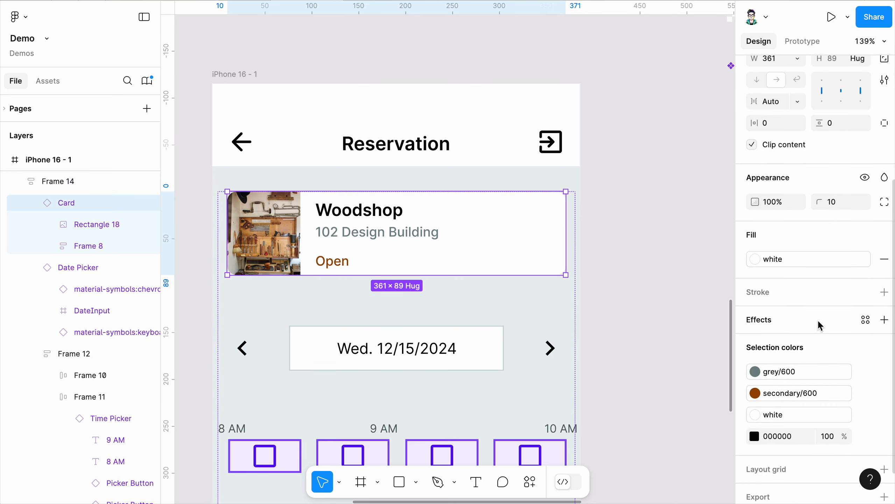
pyautogui.click(864, 320)
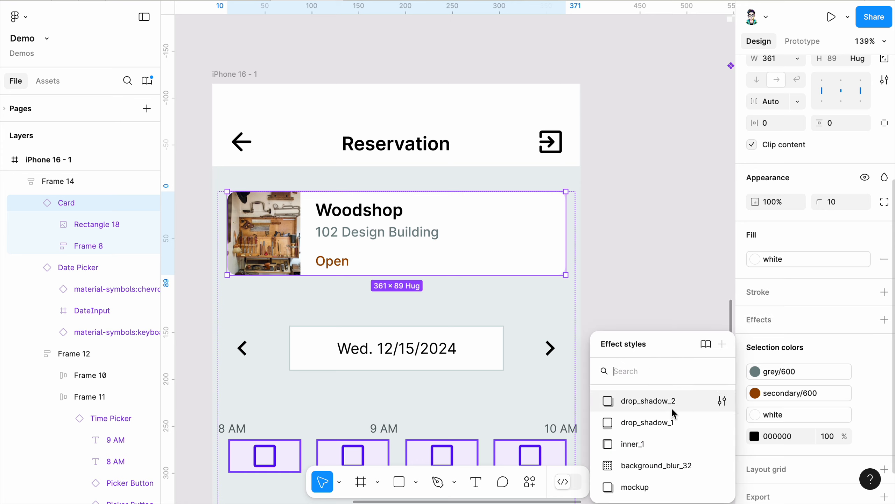
pyautogui.click(631, 402)
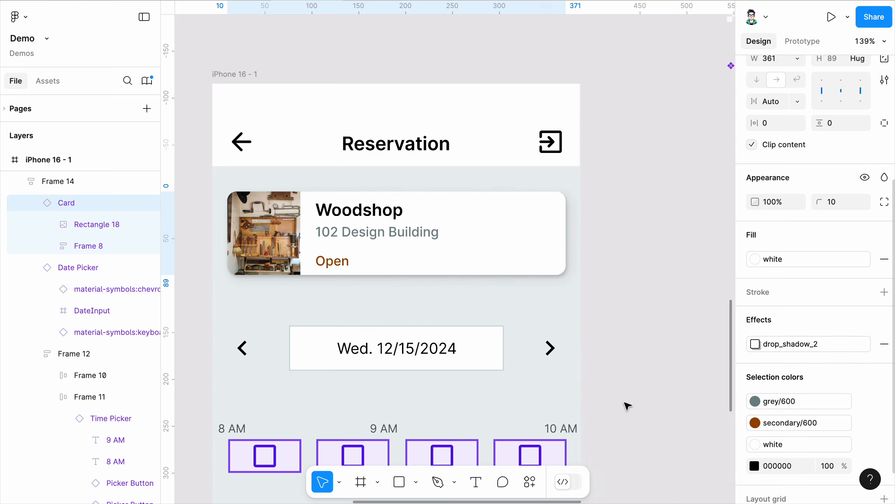
pyautogui.click(649, 265)
# - Push the Woodshop card instance's photo, corner radius and shadow changes to the main Card component
pyautogui.keyDown('ctrl'); pyautogui.scroll(-5, 643, 296); pyautogui.keyUp('ctrl')
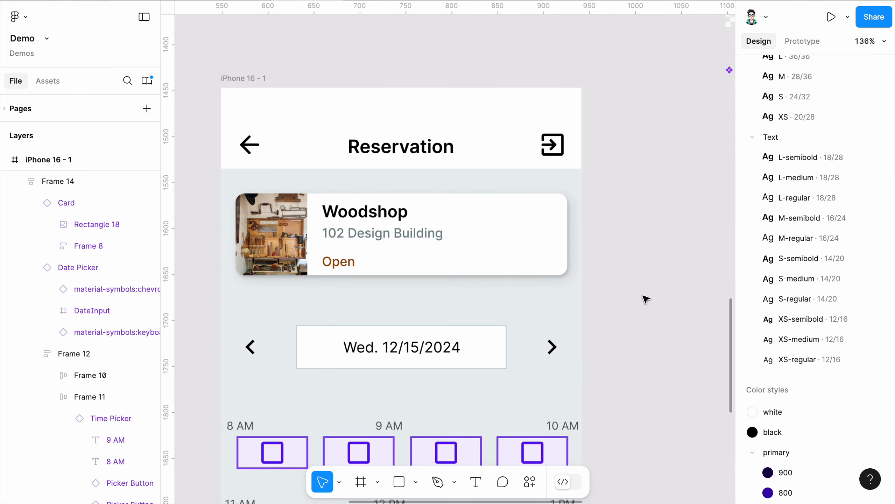
pyautogui.scroll(-5, 421, 304)
pyautogui.scroll(10, 475, 290)
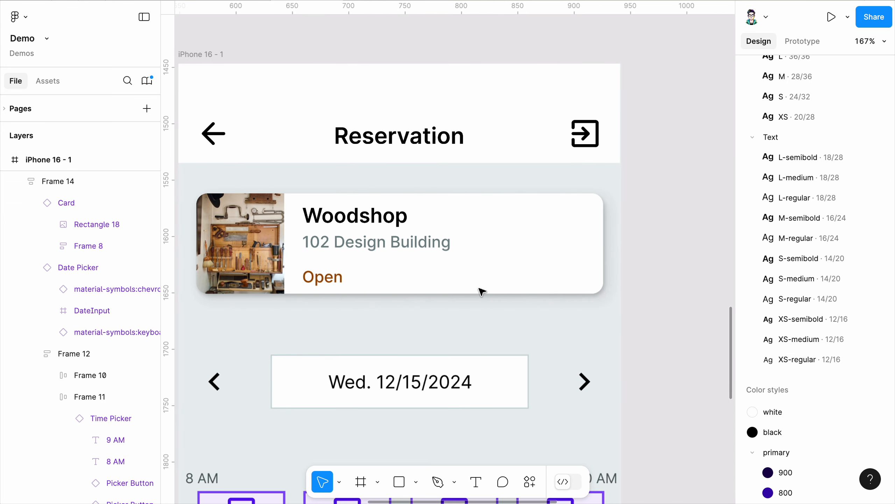
pyautogui.click(514, 269)
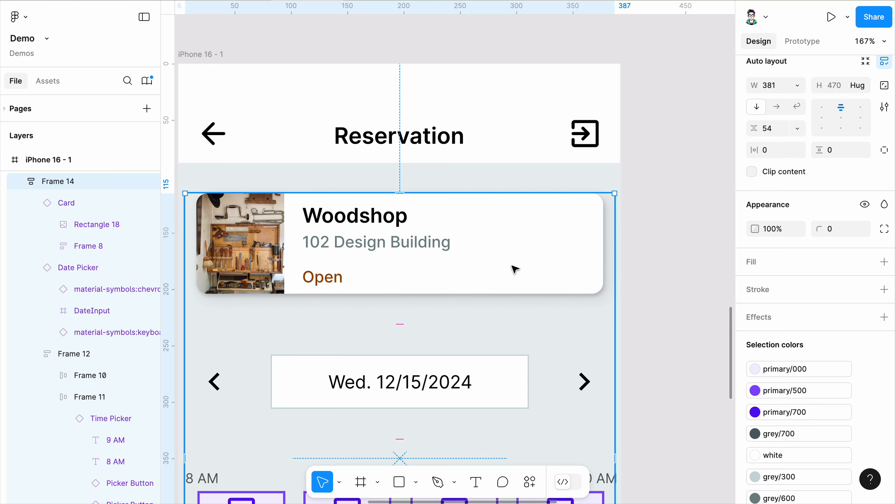
pyautogui.click(556, 253)
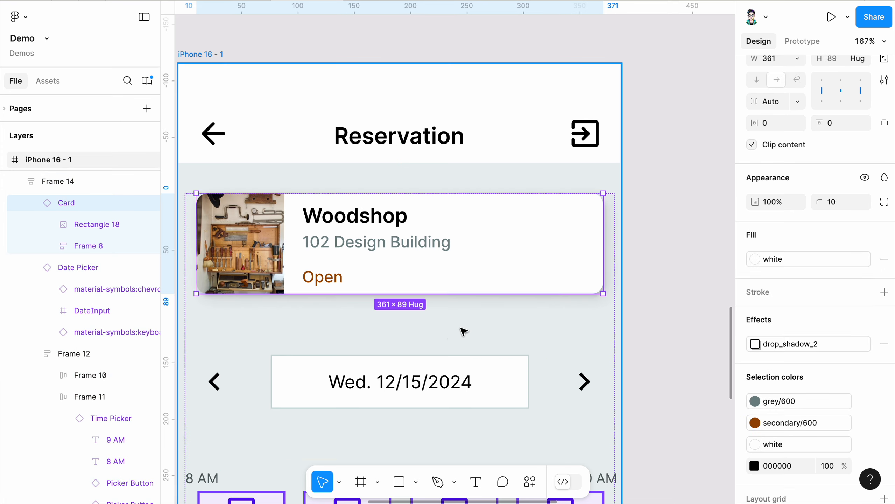
pyautogui.scroll(-8, 406, 335)
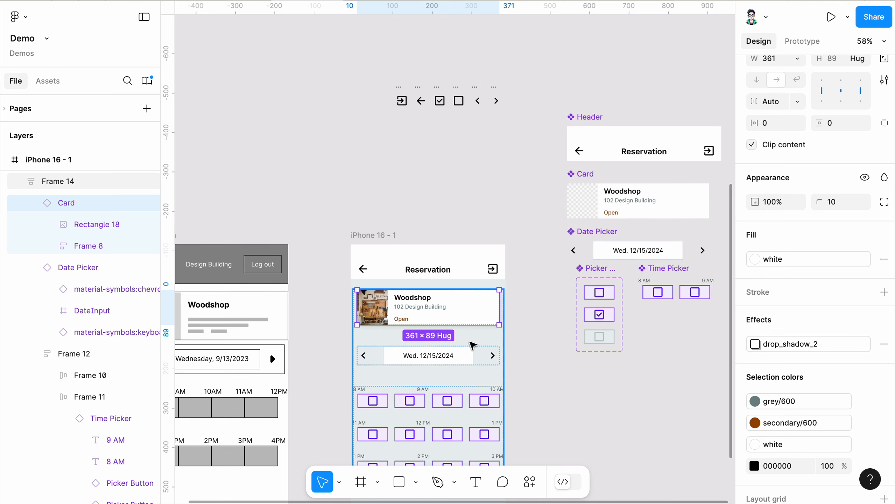
pyautogui.scroll(5, 467, 343)
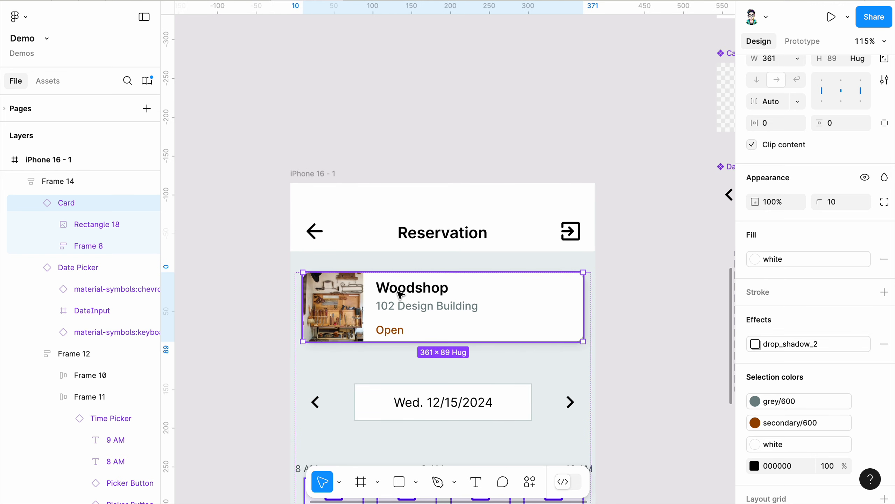
pyautogui.scroll(5, 839, 283)
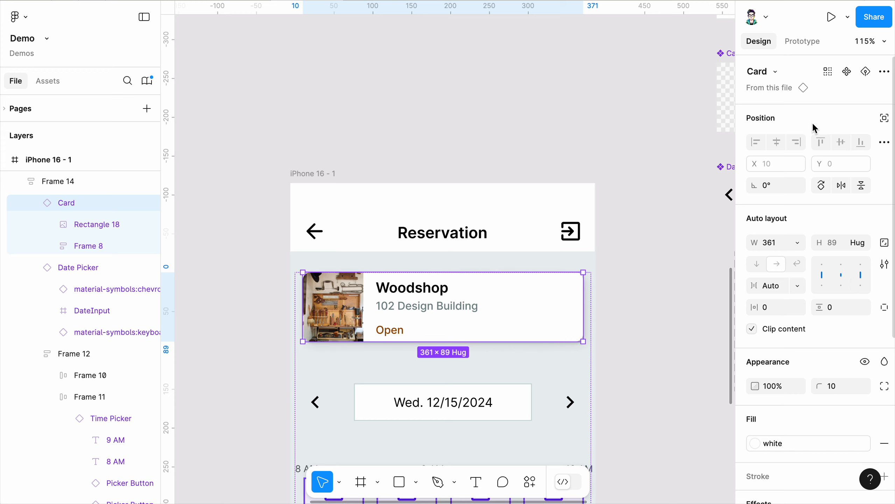
pyautogui.click(865, 72)
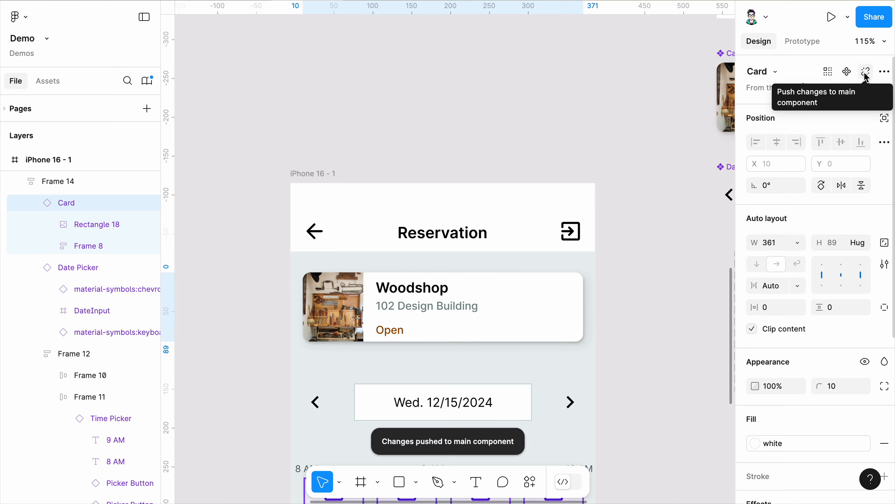
# - Place a copy of the main Card component as a new instance on the empty canvas below the Time Picker component
pyautogui.scroll(-5, 306, 260)
pyautogui.scroll(5, 561, 178)
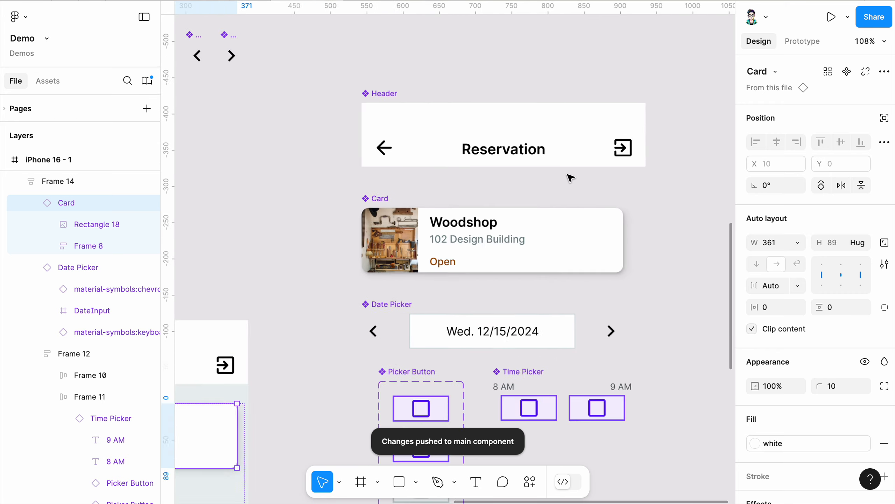
pyautogui.scroll(-5, 644, 172)
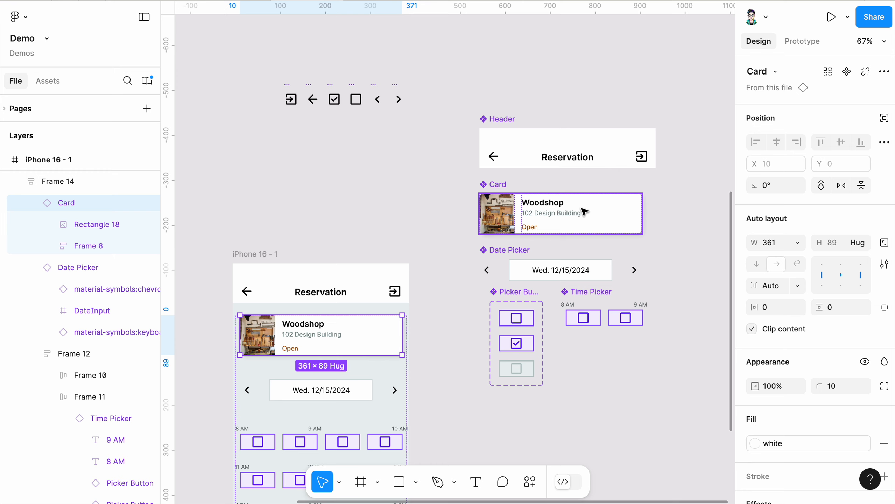
pyautogui.scroll(4, 626, 187)
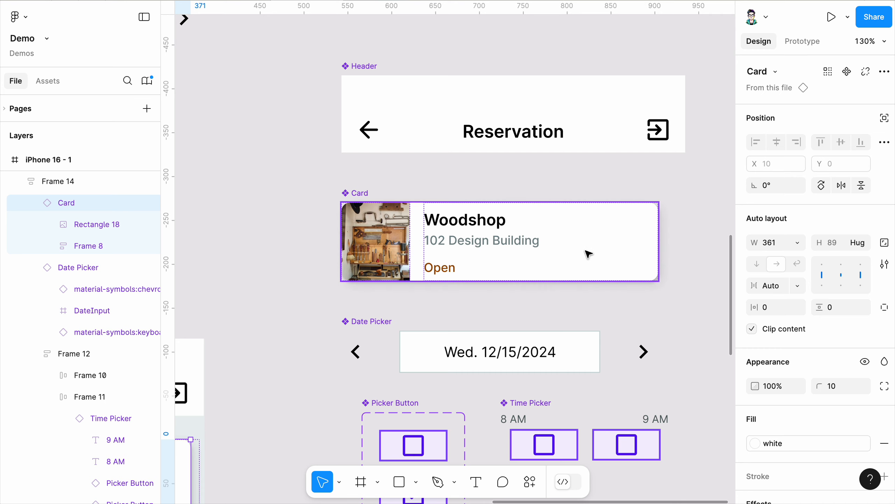
pyautogui.scroll(-5, 658, 255)
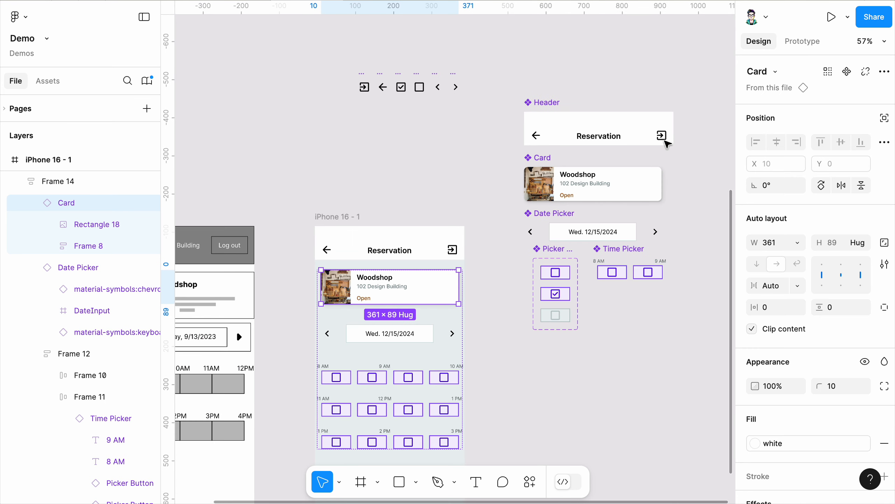
pyautogui.moveTo(657, 255); pyautogui.dragTo(554, 238)
pyautogui.click(633, 180)
pyautogui.click(530, 175)
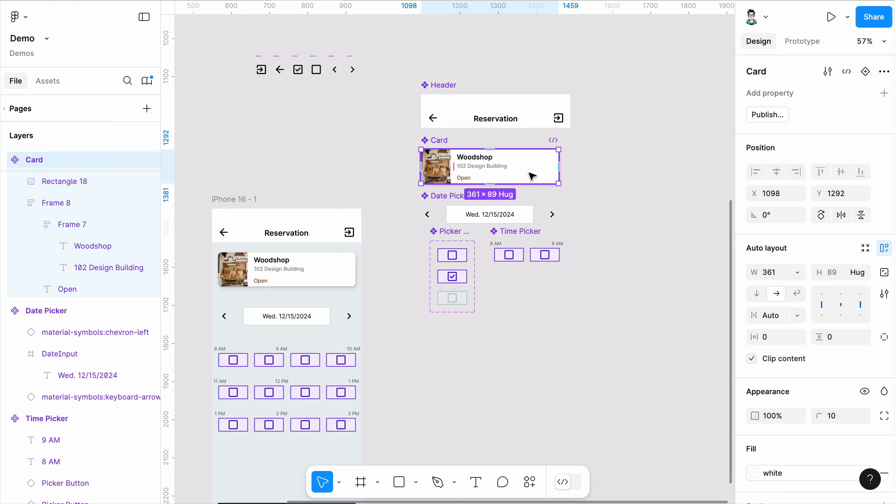
pyautogui.moveTo(518, 173); pyautogui.dragTo(660, 322)
pyautogui.click(688, 249)
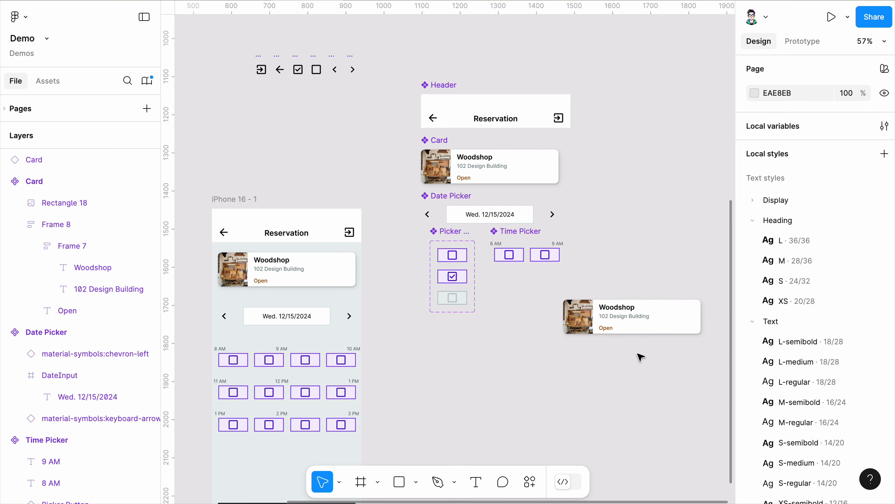
# - Round the corners of the date input box in the Reservation screen's Date Picker with a radius of 8
pyautogui.scroll(5, 210, 334)
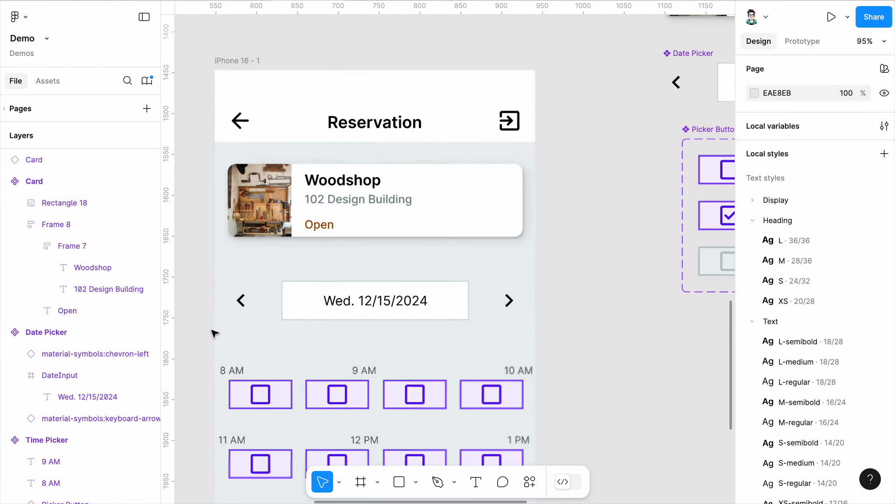
pyautogui.scroll(4, 298, 286)
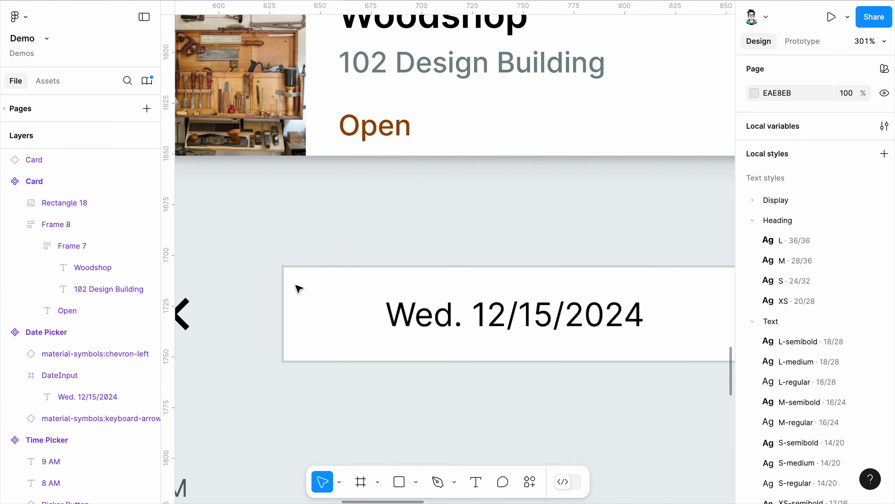
pyautogui.scroll(-3, 299, 291)
pyautogui.scroll(3, 311, 280)
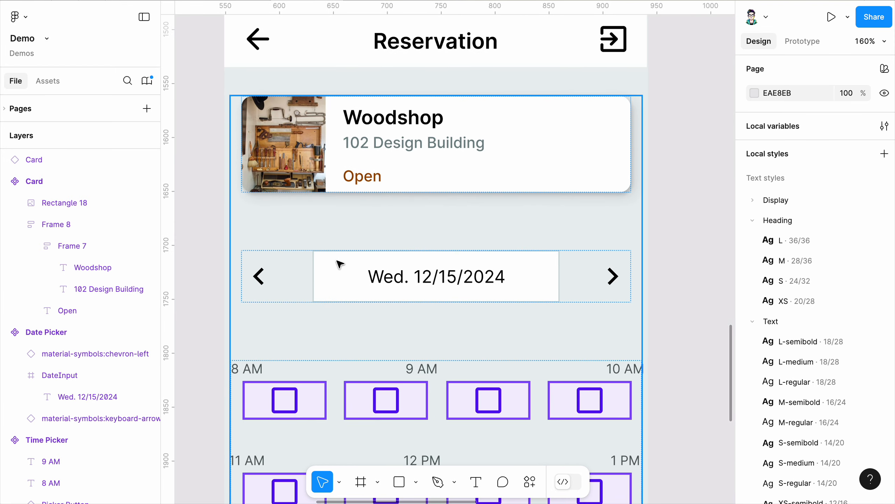
pyautogui.click(324, 264)
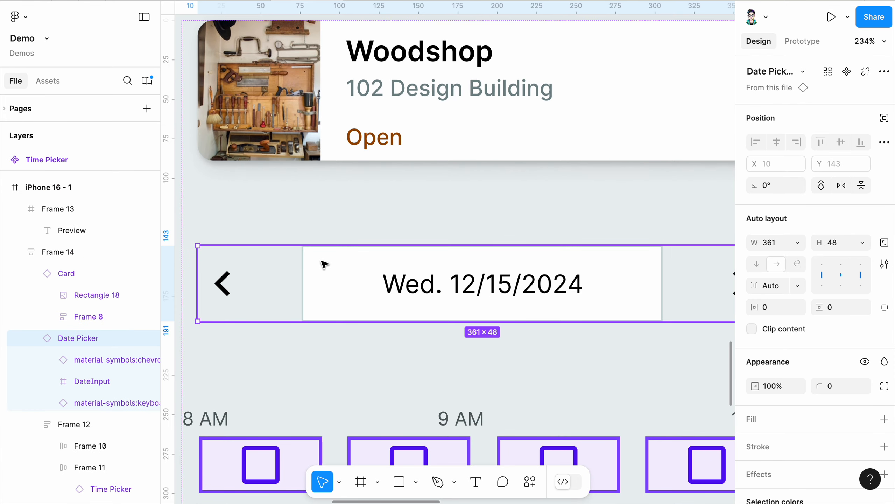
pyautogui.doubleClick(325, 264)
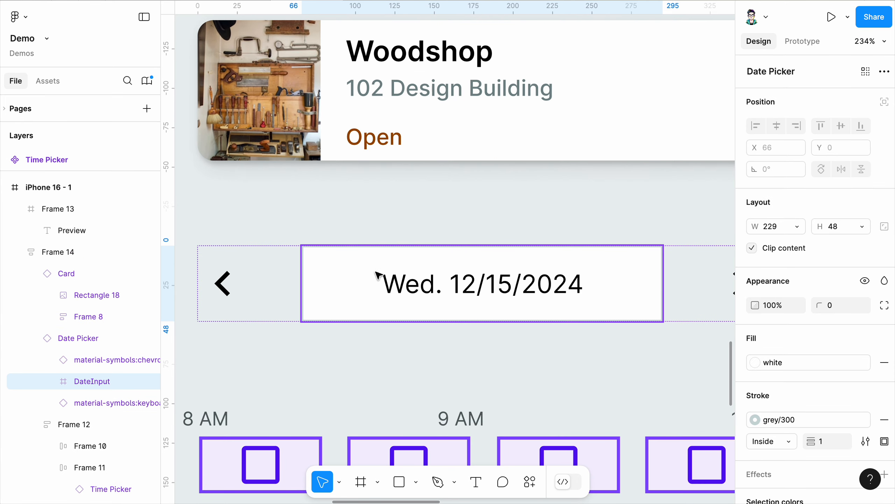
pyautogui.click(835, 304)
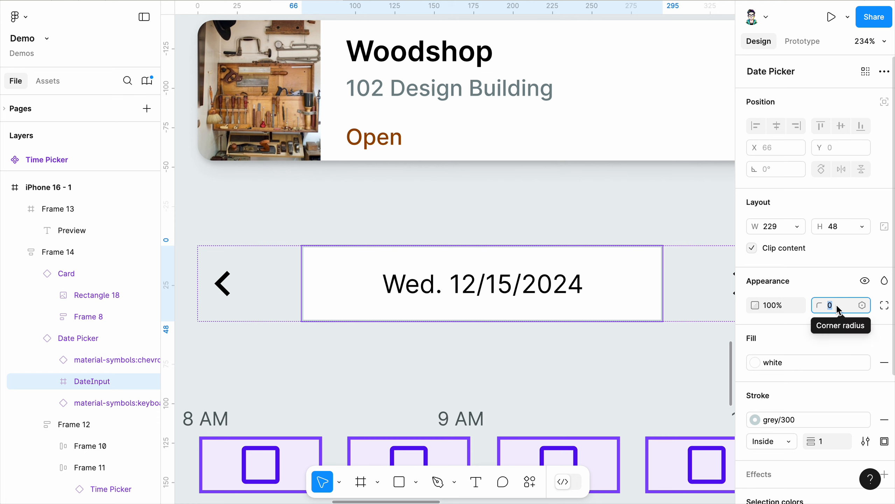
pyautogui.write('8')
pyautogui.press('Return')
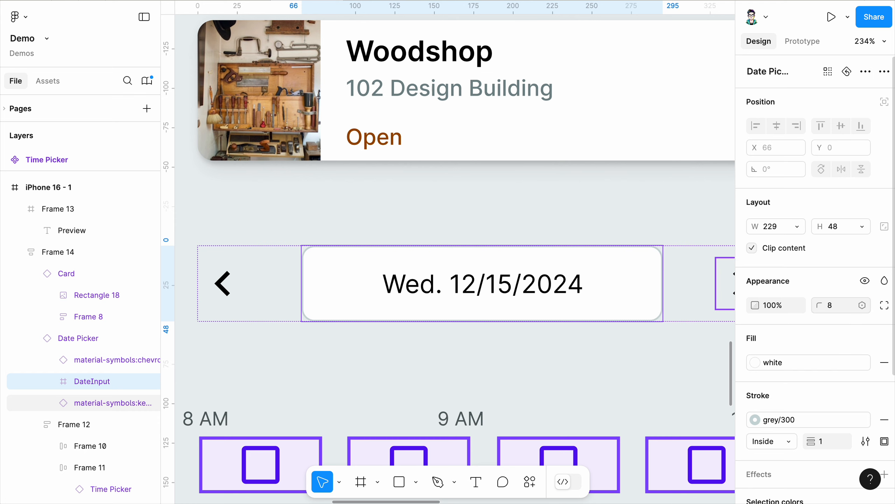
pyautogui.click(457, 339)
pyautogui.scroll(-5, 292, 316)
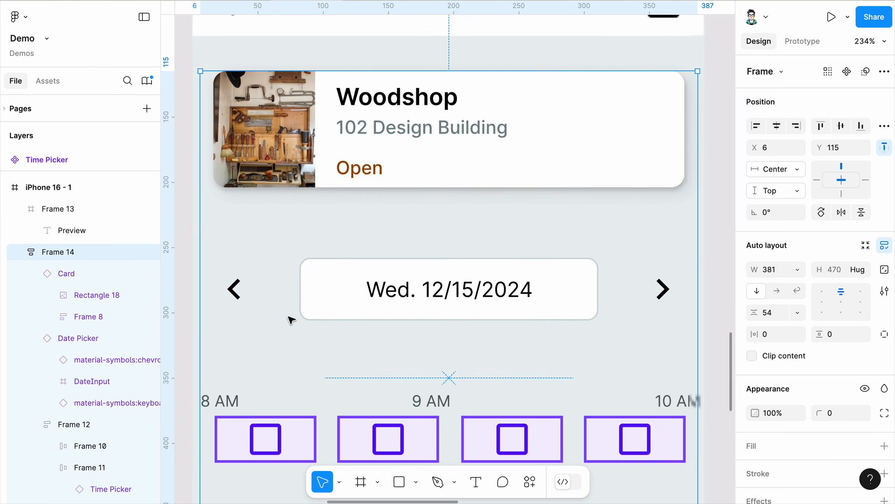
# - Apply the primary/700 colour style to the date text in the Reservation screen's Date Picker
pyautogui.scroll(3, 390, 308)
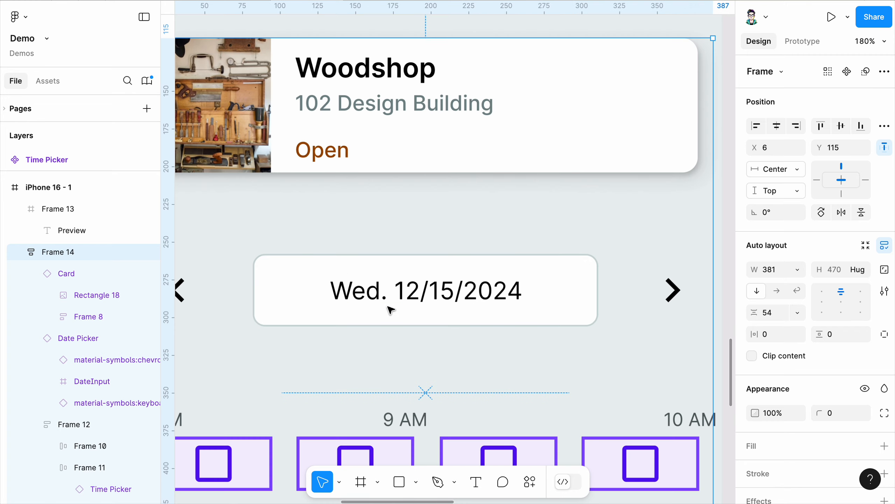
pyautogui.click(408, 300)
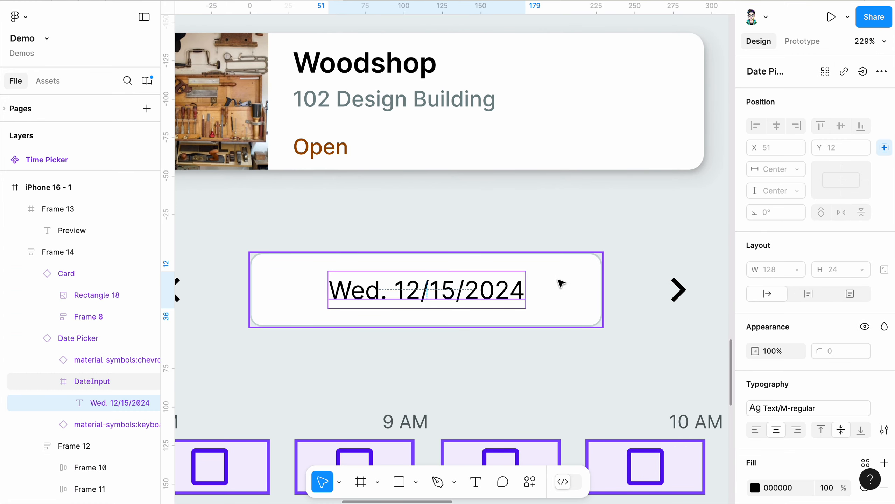
pyautogui.scroll(-3, 804, 332)
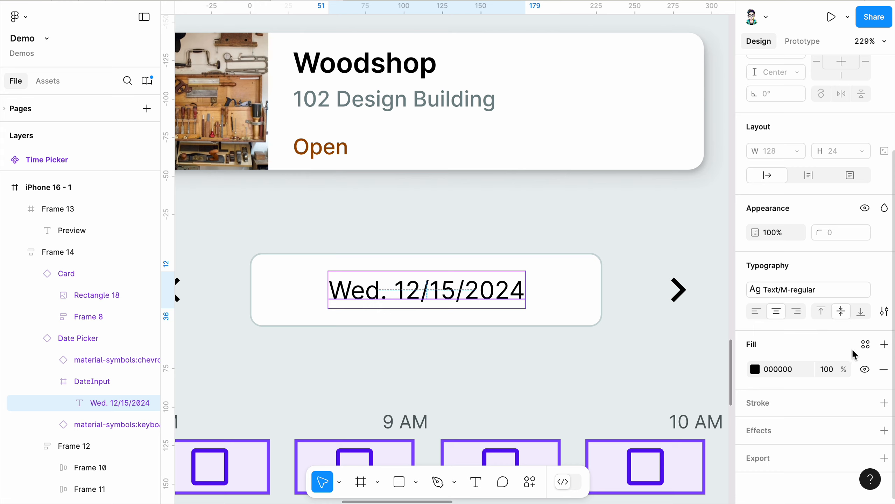
pyautogui.click(864, 345)
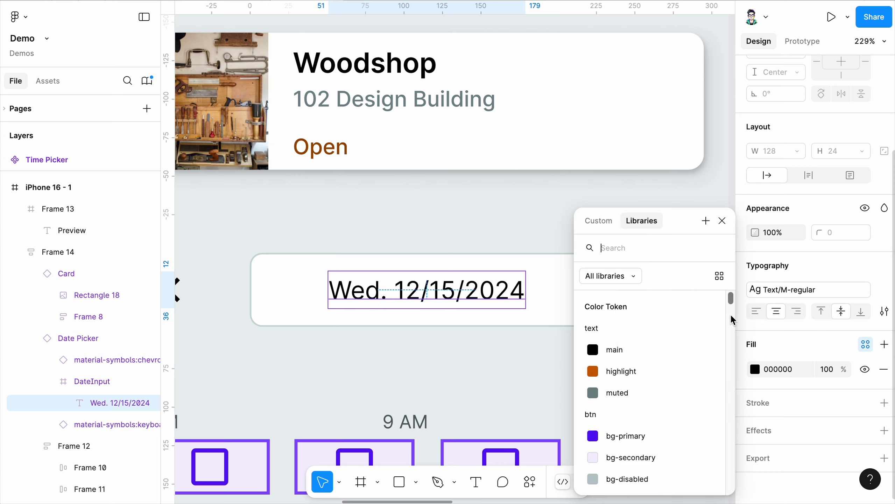
pyautogui.scroll(-15, 599, 395)
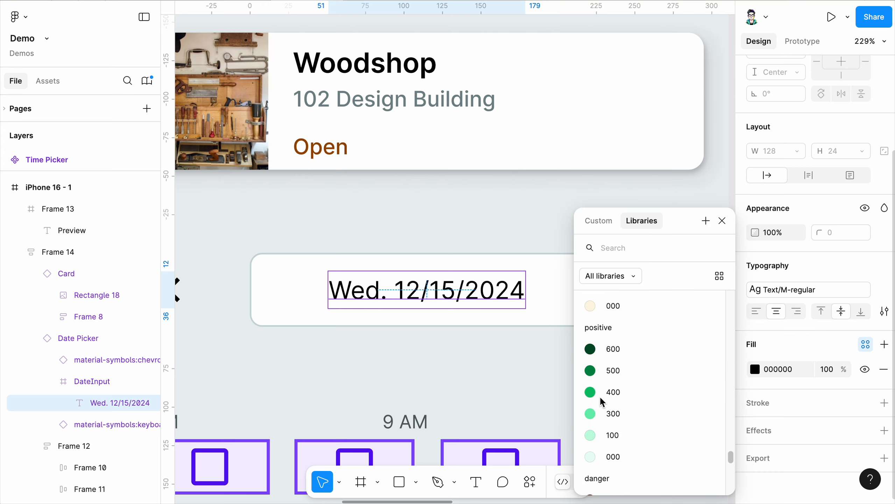
pyautogui.scroll(6, 598, 396)
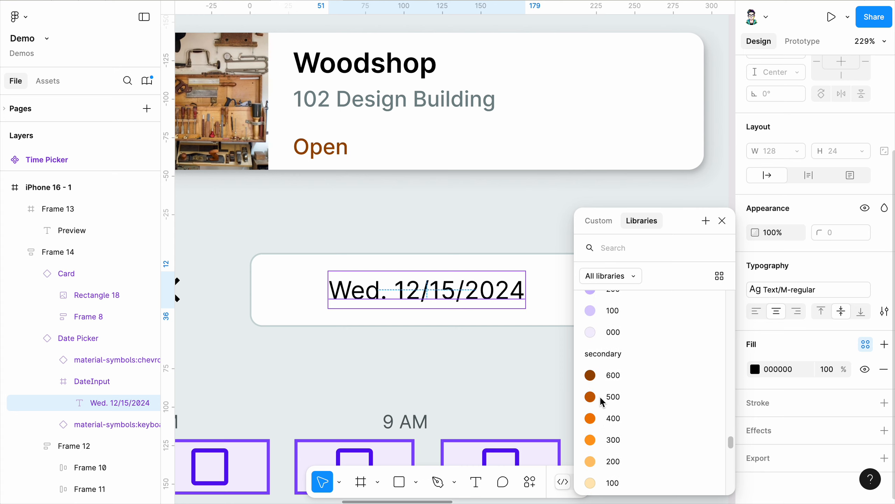
pyautogui.scroll(3, 598, 396)
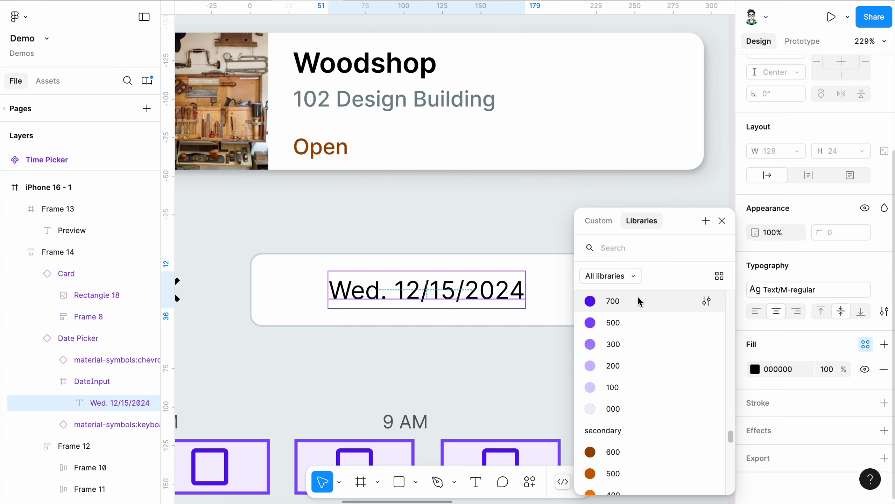
pyautogui.click(638, 301)
# - Recolour both chevron arrows beside the date input with the primary/700 colour style
pyautogui.click(673, 291)
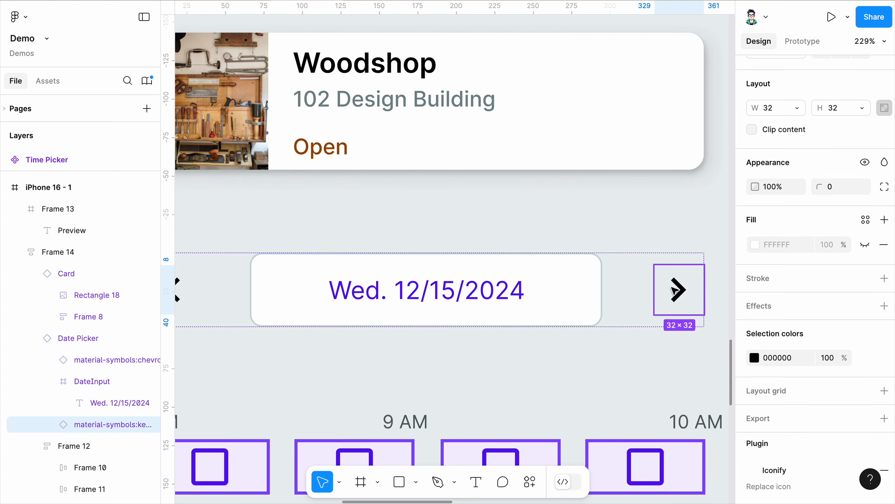
pyautogui.scroll(-5, 673, 291)
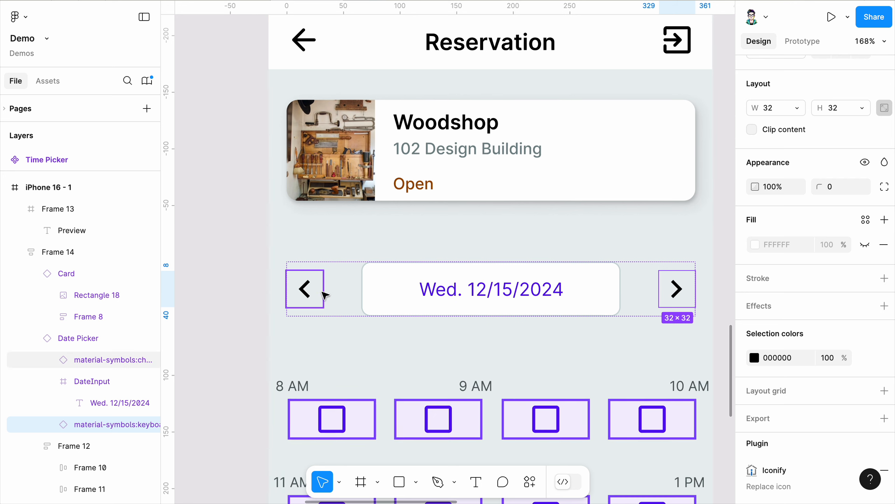
pyautogui.keyDown('shift'); pyautogui.click(319, 295); pyautogui.keyUp('shift')
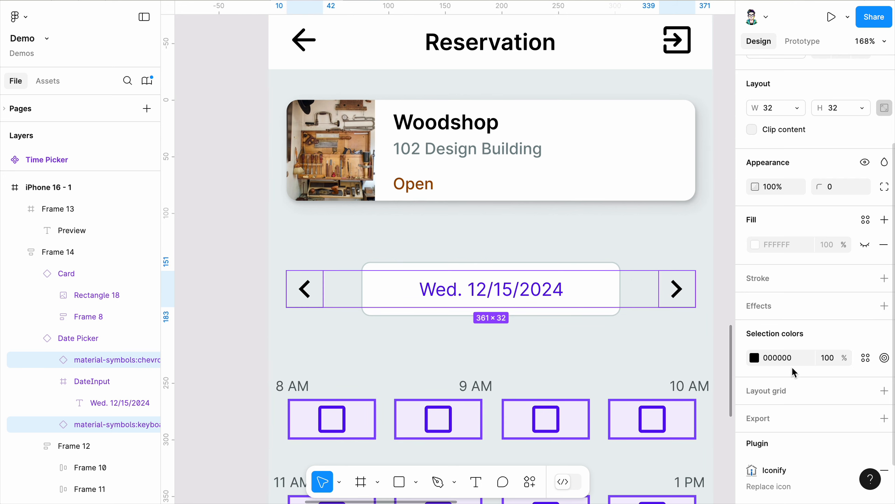
pyautogui.click(865, 358)
pyautogui.scroll(-15, 654, 401)
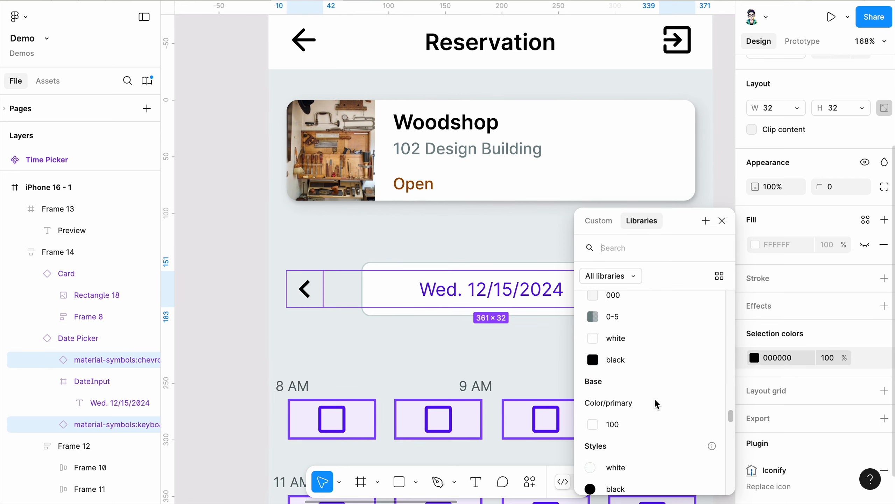
pyautogui.scroll(10, 654, 397)
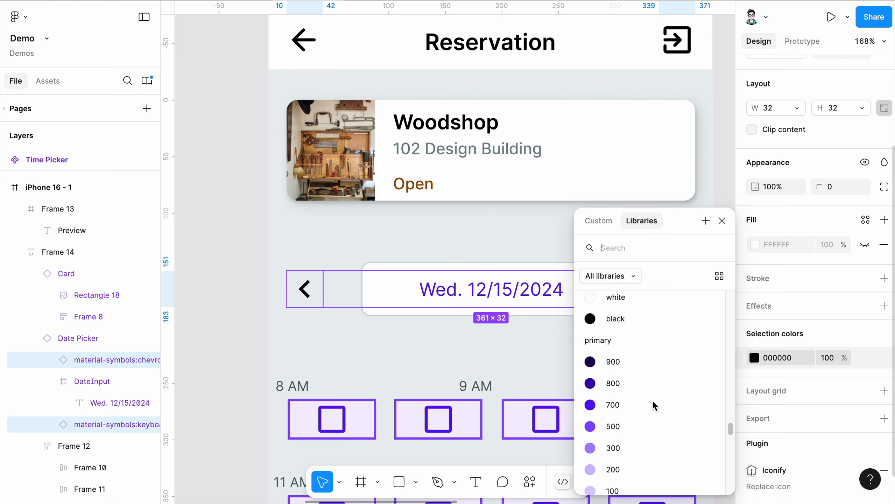
pyautogui.click(635, 412)
pyautogui.click(382, 360)
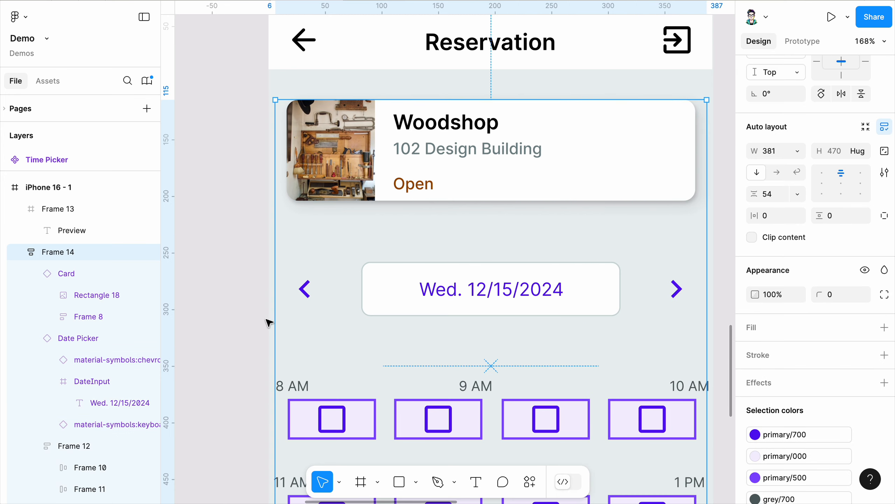
# - Push the Date Picker instance's corner radius and colour changes to the main Date Picker component
pyautogui.scroll(-3, 267, 320)
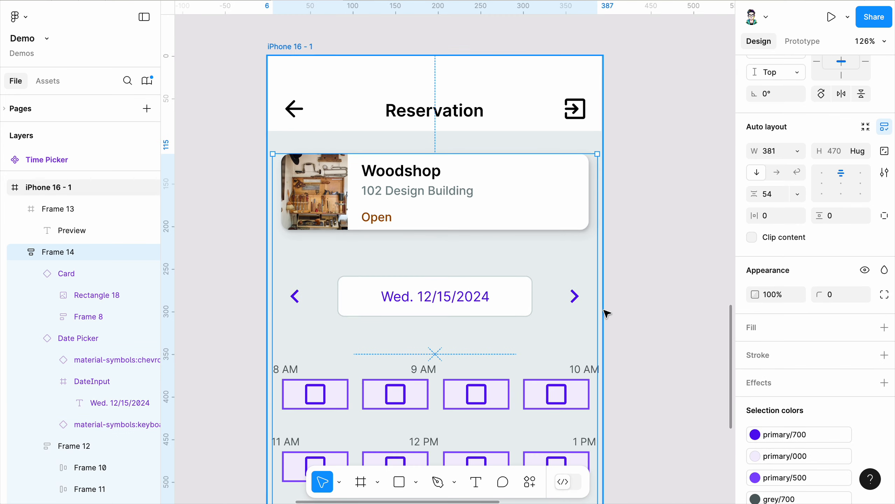
pyautogui.doubleClick(511, 304)
pyautogui.click(573, 297)
pyautogui.press('Escape')
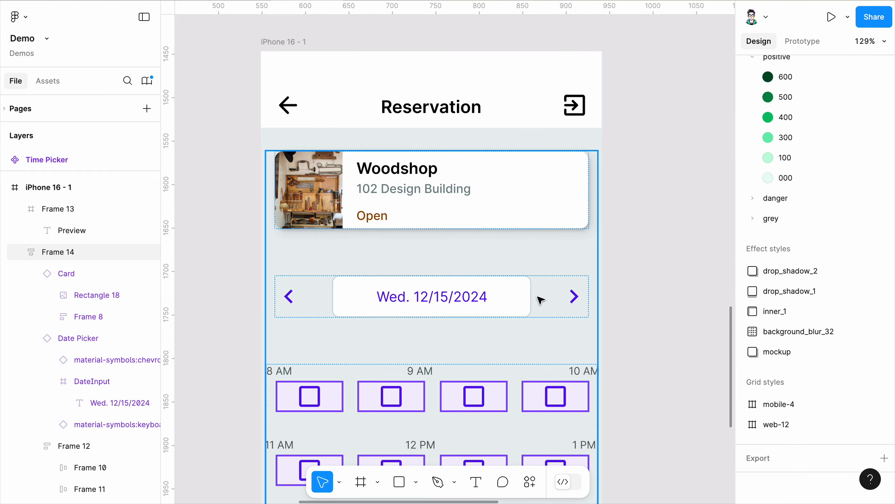
pyautogui.click(541, 300)
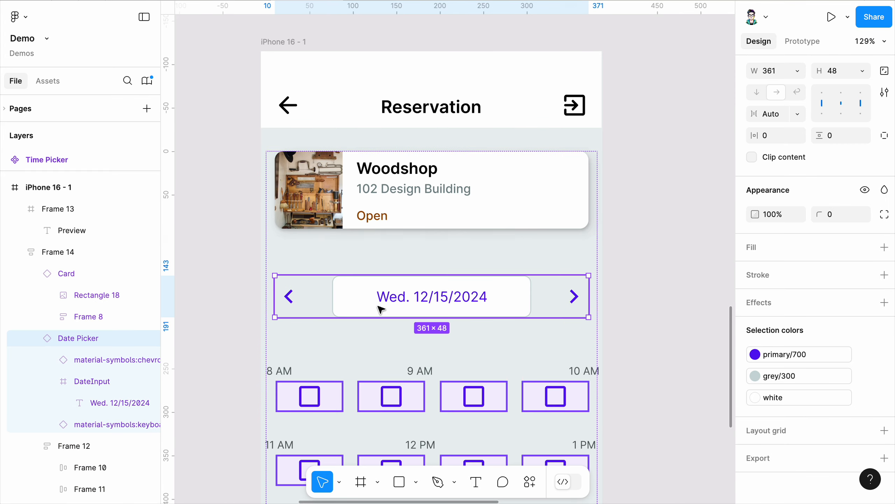
pyautogui.scroll(5, 793, 272)
pyautogui.scroll(-5, 388, 284)
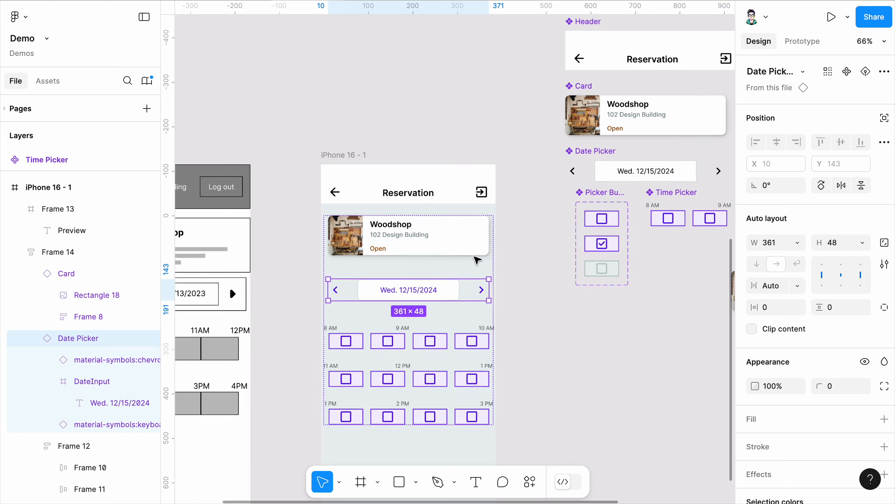
pyautogui.scroll(1, 476, 259)
pyautogui.click(864, 75)
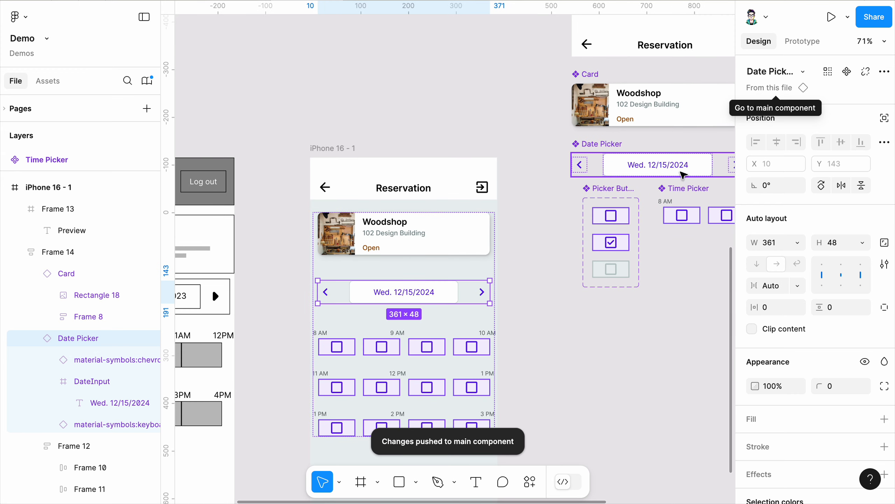
pyautogui.click(547, 319)
# - Round the corners of the first picker button under 8 AM on the Reservation screen with a radius of 4
pyautogui.scroll(-2, 536, 268)
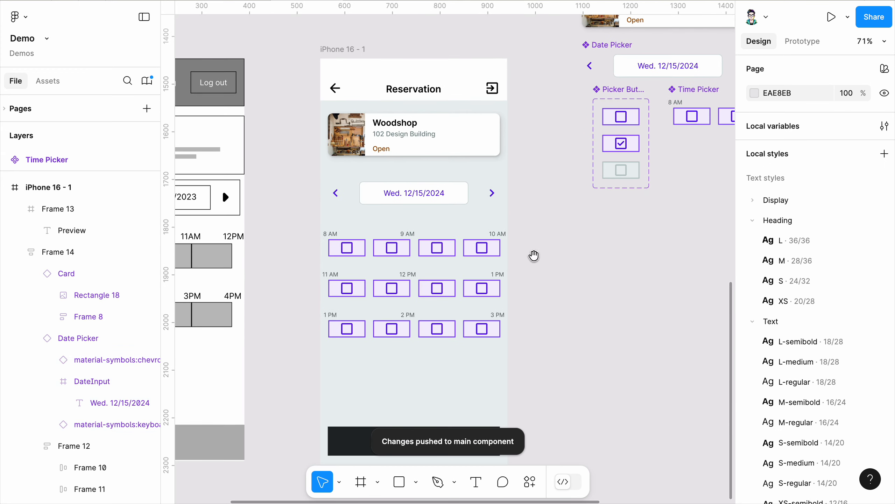
pyautogui.scroll(8, 386, 274)
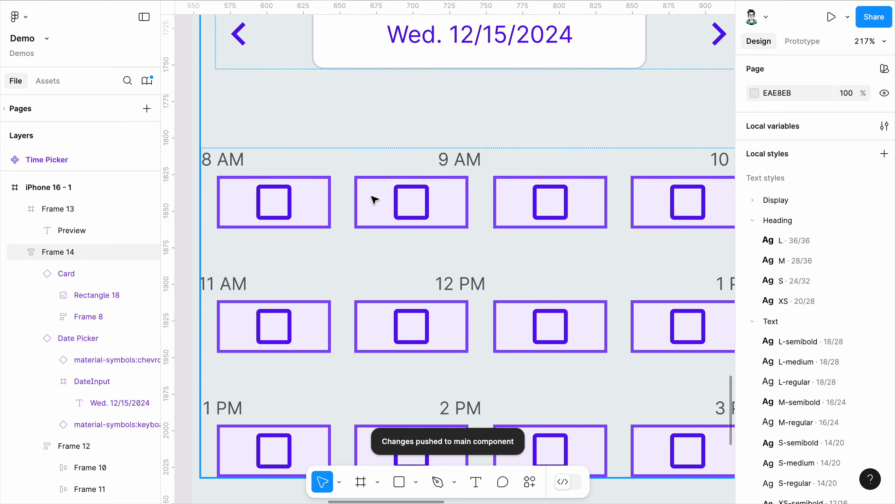
pyautogui.click(373, 200)
pyautogui.scroll(-2, 310, 204)
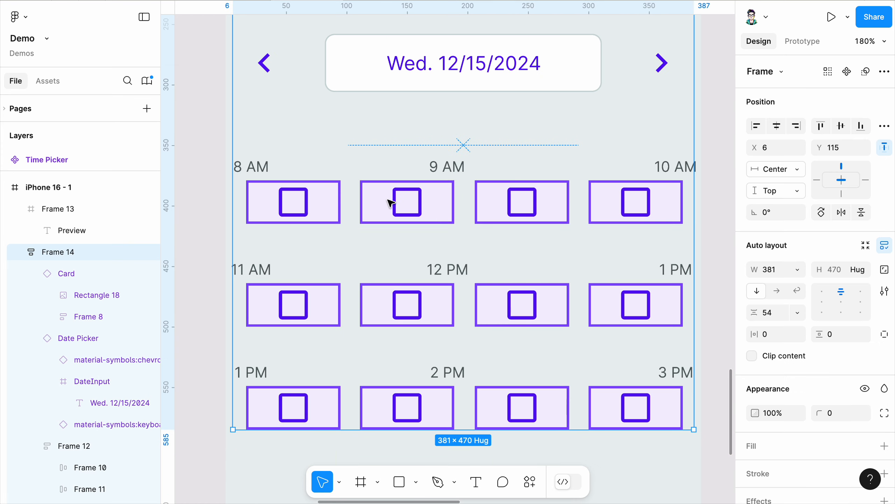
pyautogui.click(321, 201)
pyautogui.click(322, 201)
pyautogui.click(322, 201)
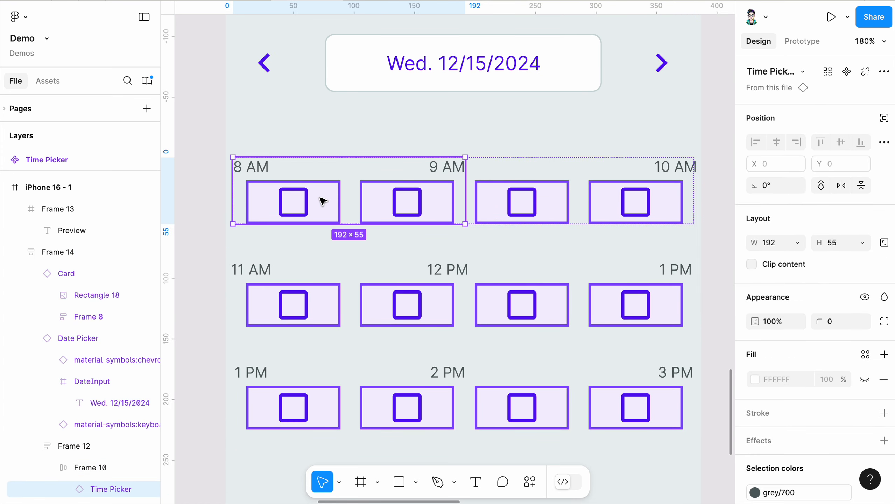
pyautogui.click(325, 199)
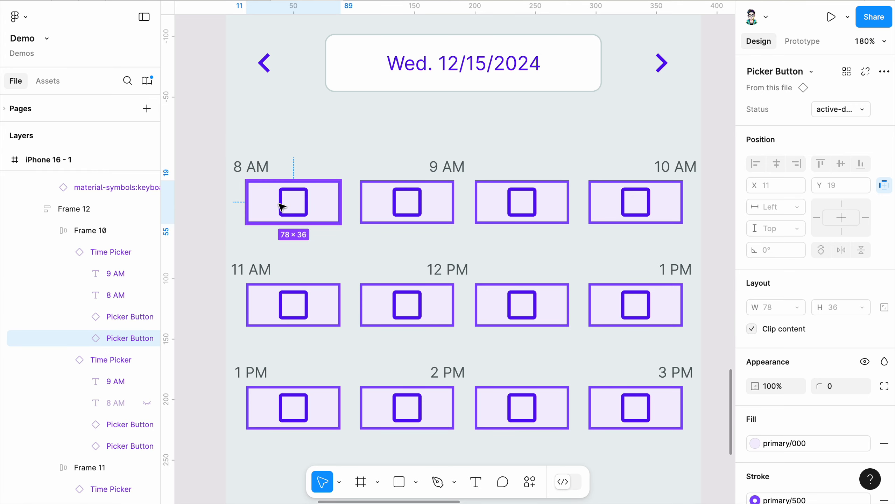
pyautogui.scroll(5, 282, 206)
pyautogui.click(842, 382)
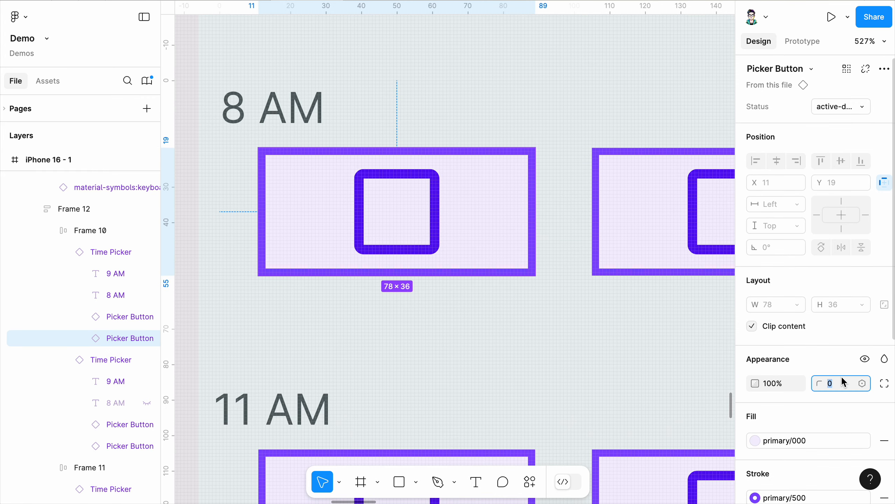
pyautogui.write('4')
pyautogui.press('Return')
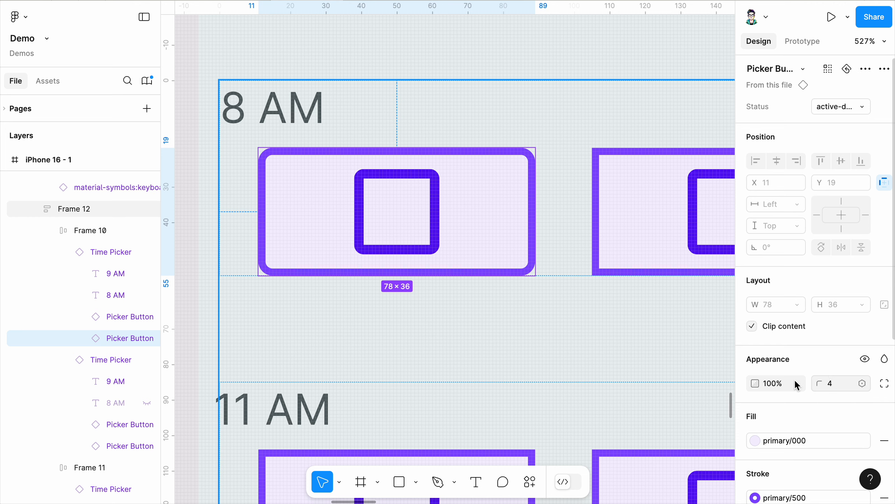
# - Set the 8 AM picker button's corner radius to 6
pyautogui.click(838, 387)
pyautogui.write('6')
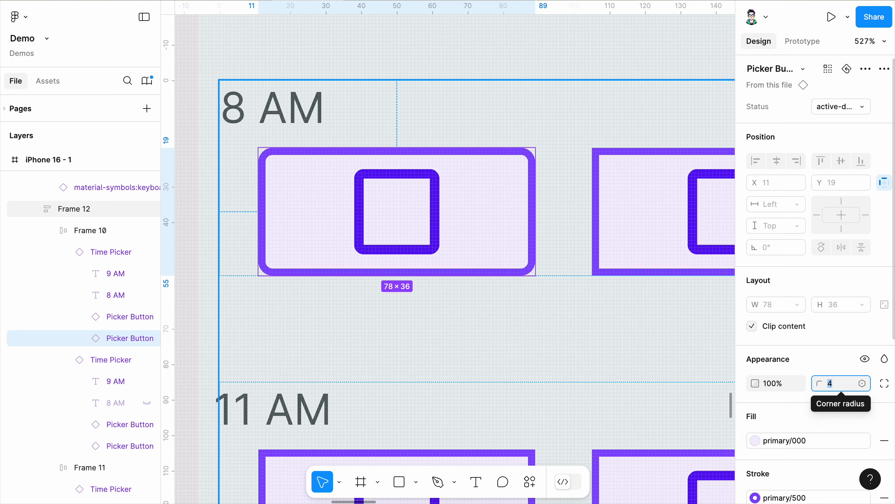
pyautogui.press('Return')
pyautogui.scroll(-5, 360, 352)
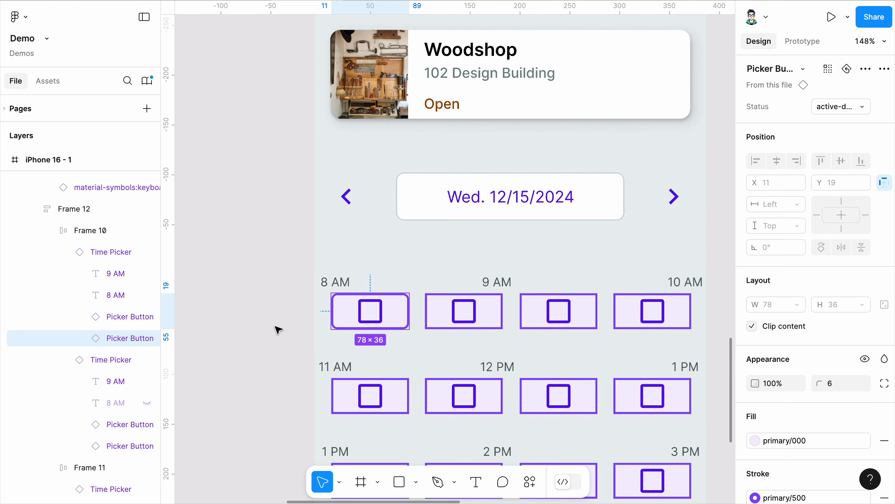
# - Check the instance options of the 8 AM picker button on the Reservation screen
pyautogui.moveTo(274, 336); pyautogui.dragTo(213, 289)
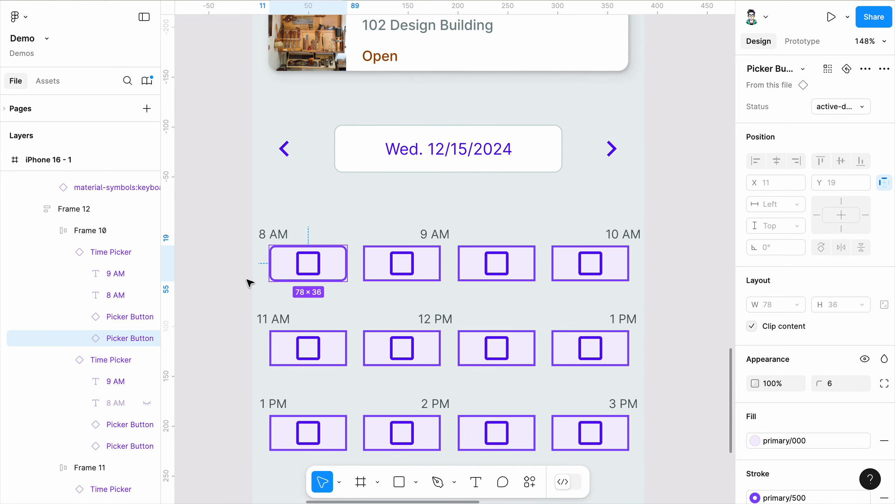
pyautogui.scroll(3, 333, 270)
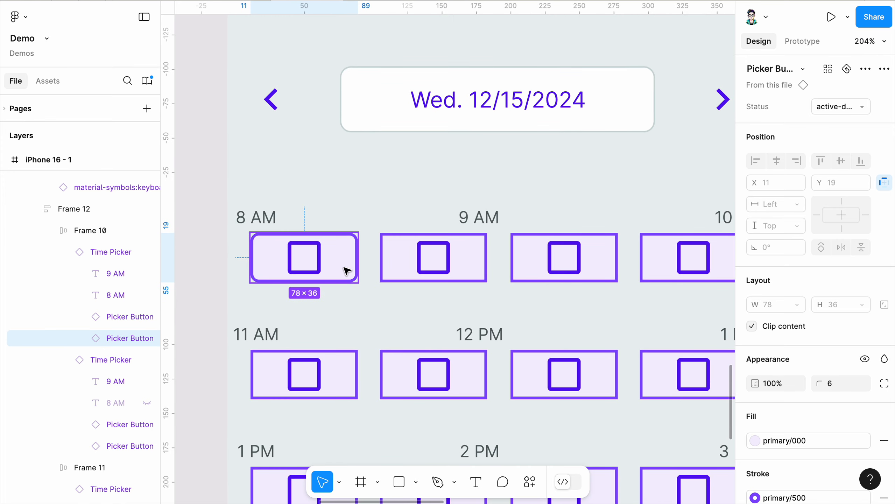
pyautogui.click(865, 70)
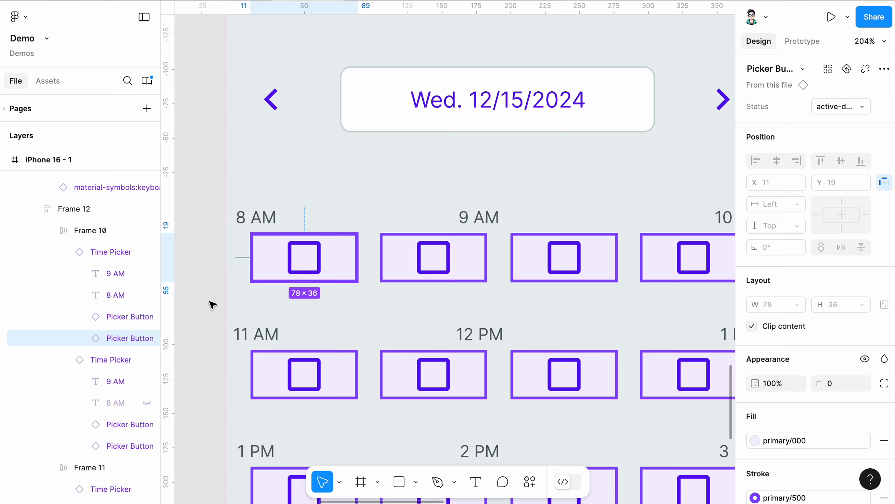
pyautogui.press('super+z')
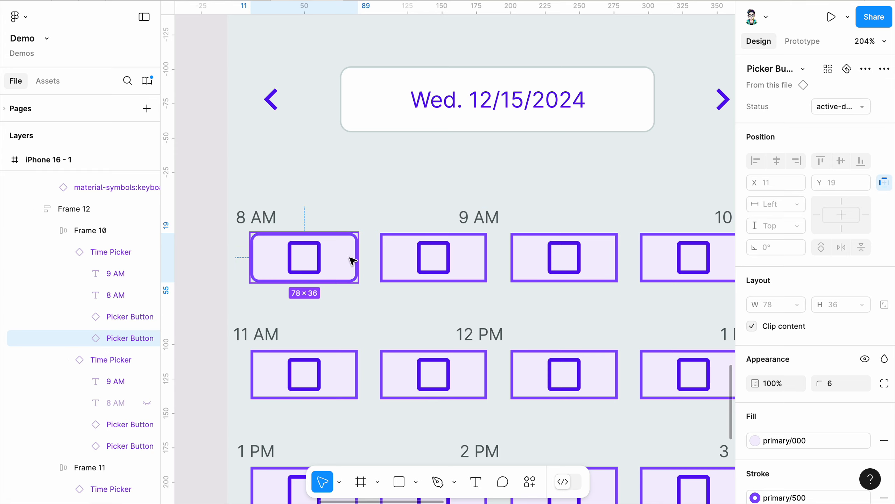
pyautogui.click(884, 69)
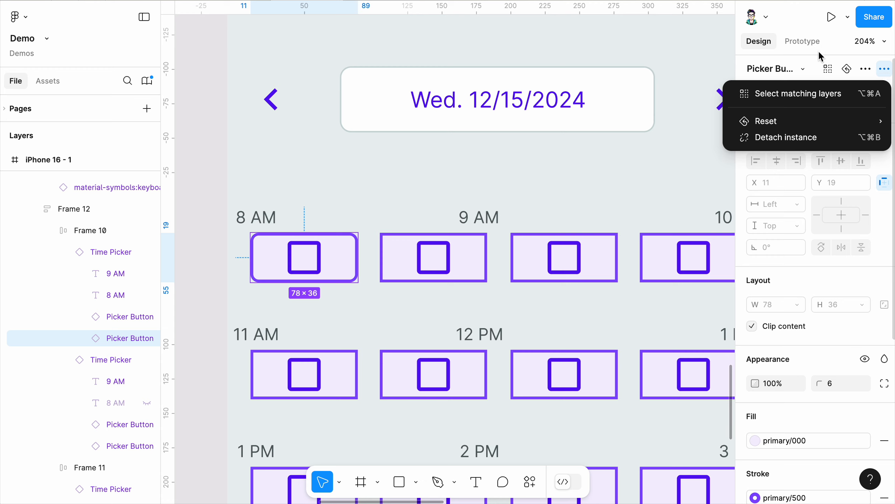
pyautogui.click(846, 57)
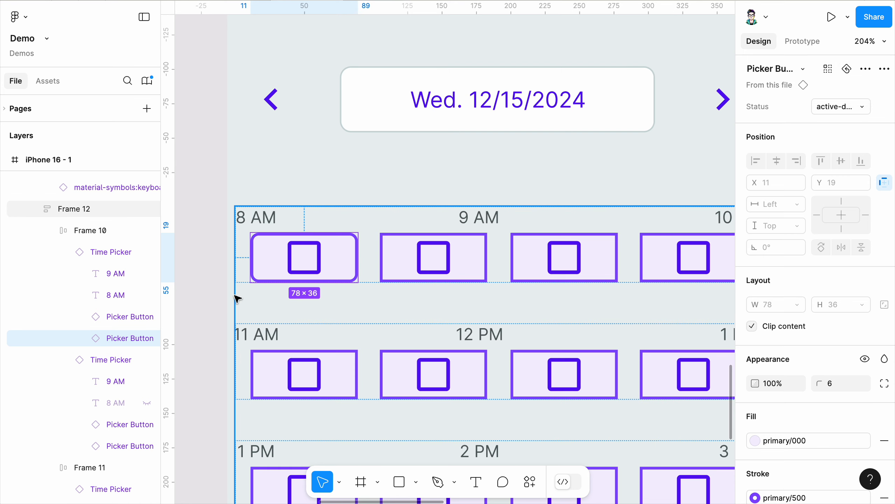
# - Undo the corner radius change on the 8 AM picker button of the Reservation screen
pyautogui.click(227, 280)
pyautogui.scroll(-3, 280, 277)
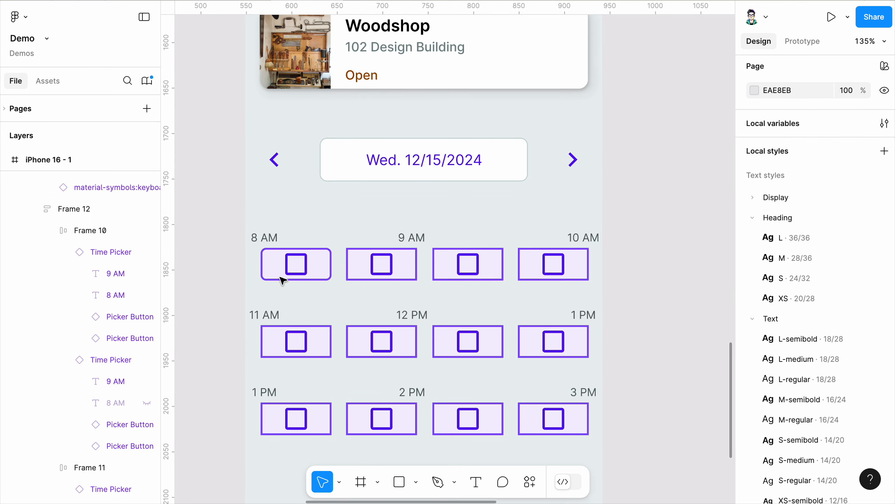
pyautogui.click(319, 263)
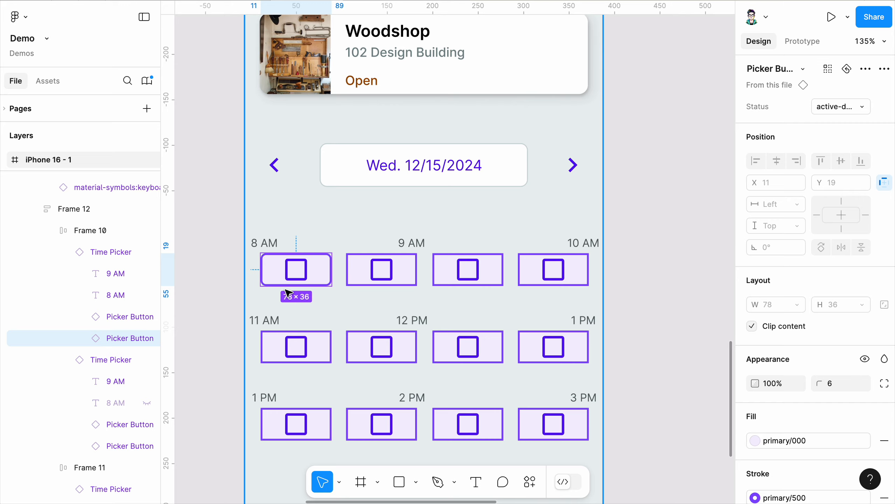
pyautogui.click(228, 294)
pyautogui.scroll(-5, 240, 294)
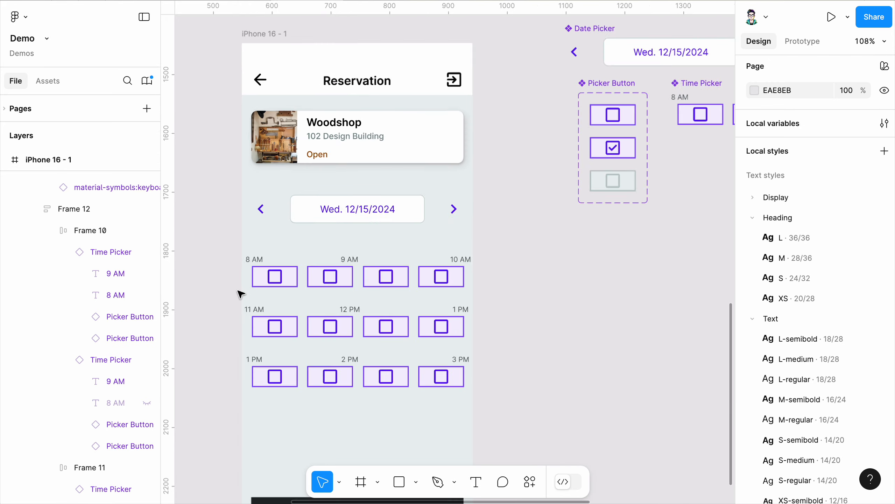
# - Multi-edit all three variants of the main Picker Button component and set their corner radius to 10
pyautogui.scroll(2, 240, 294)
pyautogui.scroll(4, 657, 133)
pyautogui.scroll(8, 673, 275)
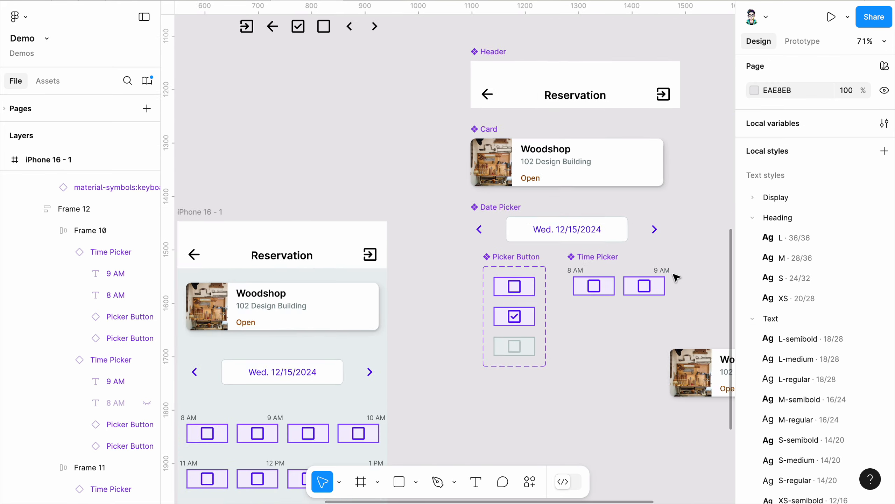
pyautogui.scroll(3, 582, 343)
pyautogui.scroll(-8, 634, 232)
pyautogui.scroll(4, 467, 256)
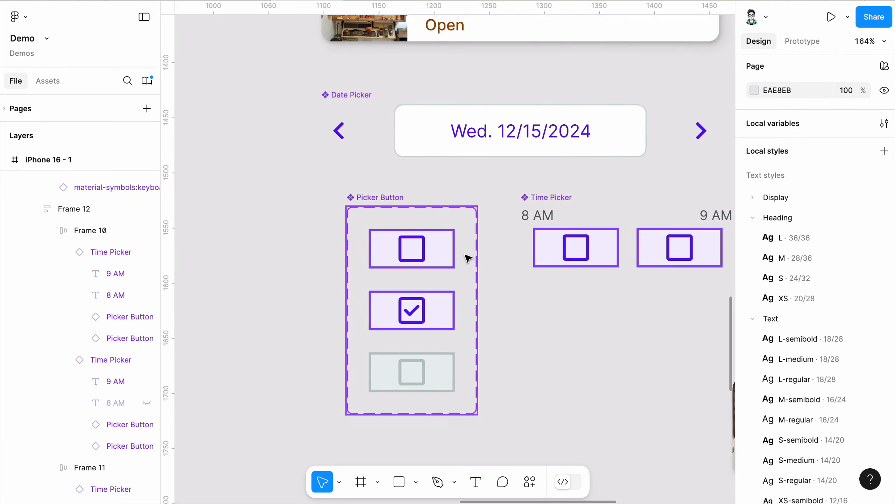
pyautogui.scroll(-2, 431, 220)
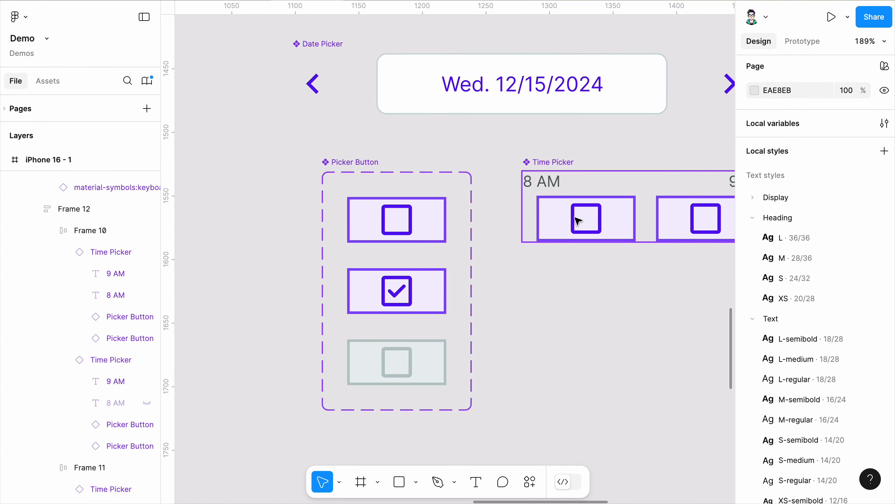
pyautogui.click(438, 233)
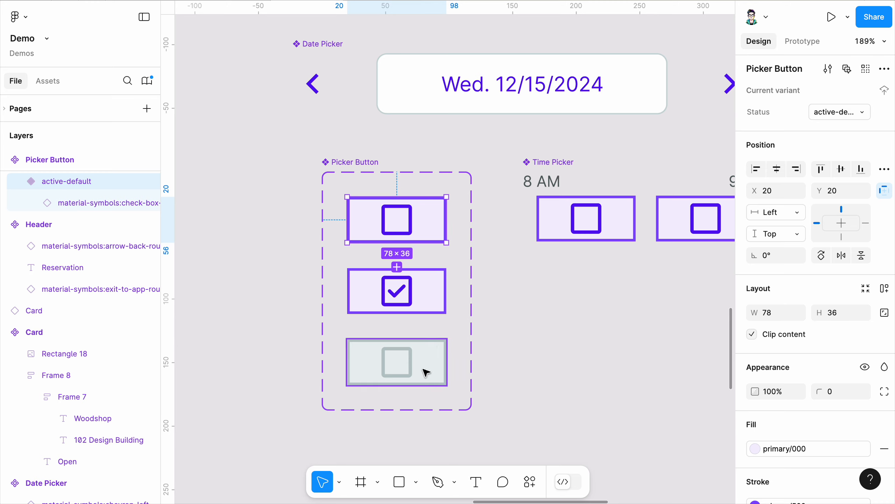
pyautogui.click(846, 69)
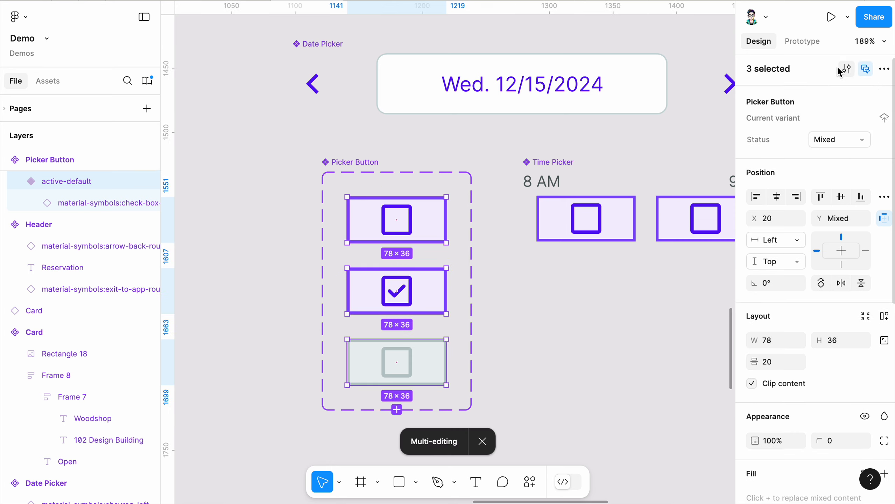
pyautogui.scroll(2, 346, 360)
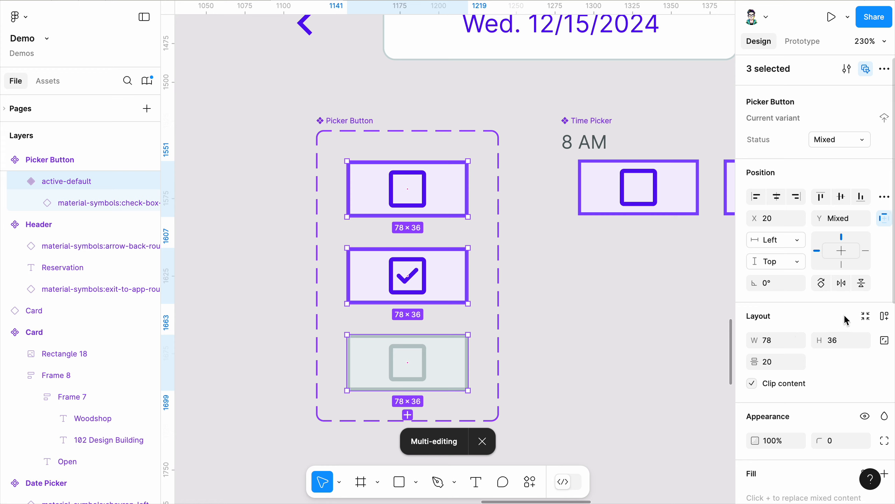
pyautogui.scroll(-1, 846, 385)
pyautogui.scroll(-5, 845, 385)
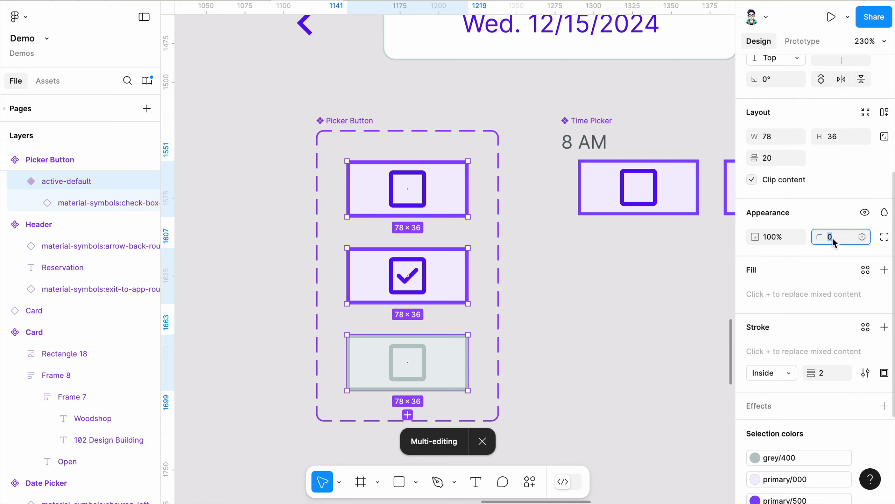
pyautogui.moveTo(823, 239); pyautogui.dragTo(48, 245)
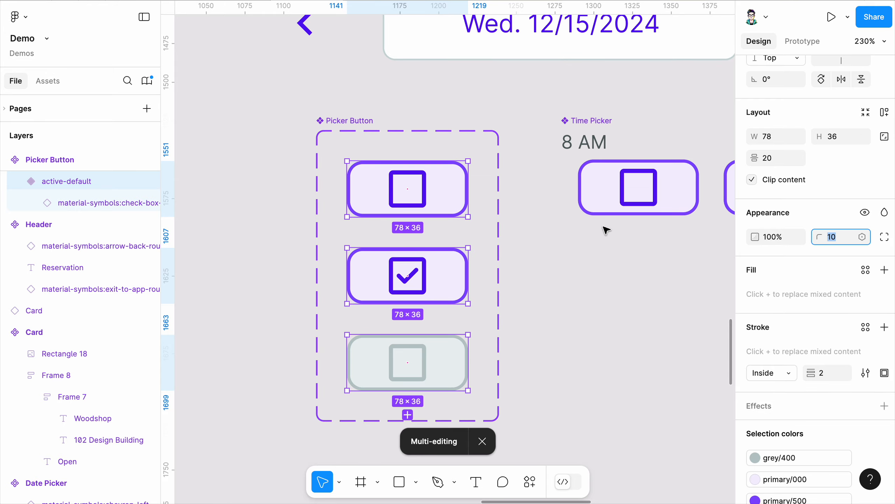
# - Reduce the corner radius of all three Picker Button variants to 8
pyautogui.scroll(-10, 656, 196)
pyautogui.scroll(6, 648, 217)
pyautogui.scroll(-3, 542, 218)
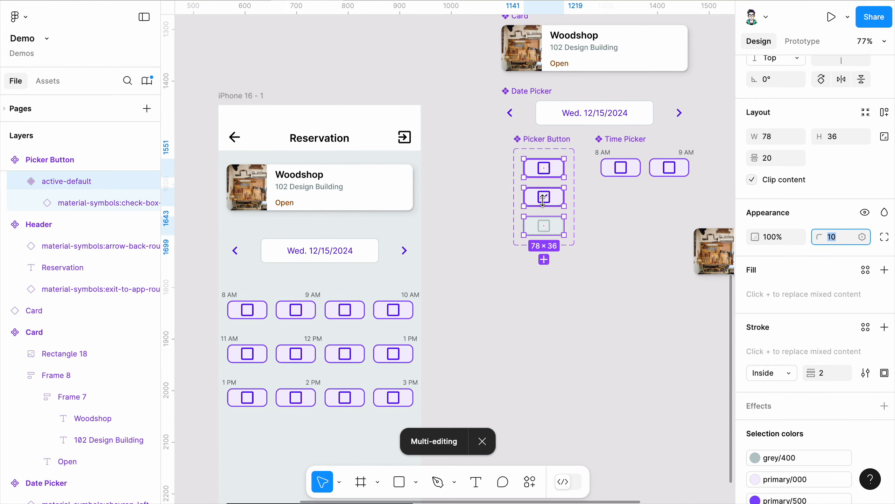
pyautogui.scroll(6, 539, 200)
pyautogui.scroll(-8, 530, 204)
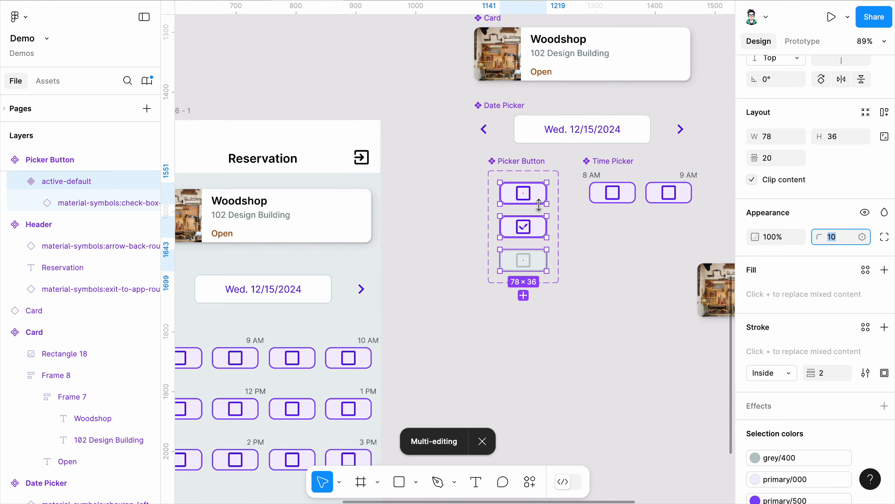
pyautogui.hscroll(-3, 437, 320)
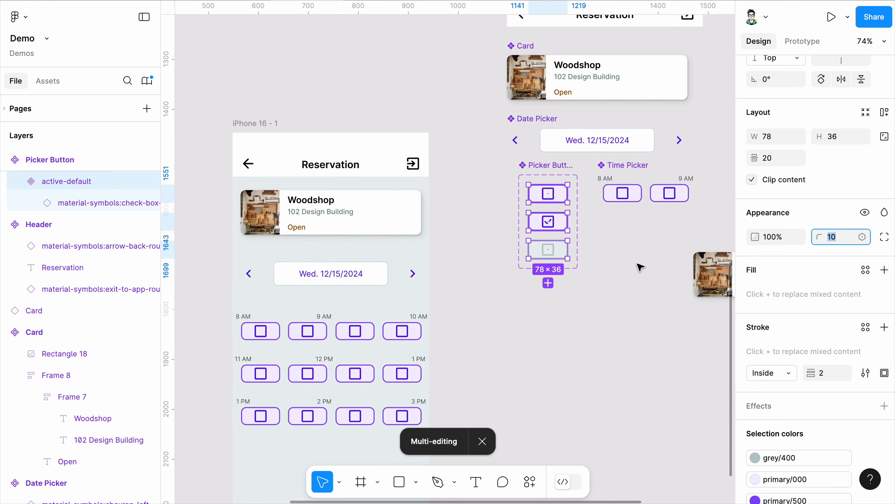
pyautogui.moveTo(819, 237); pyautogui.dragTo(790, 245)
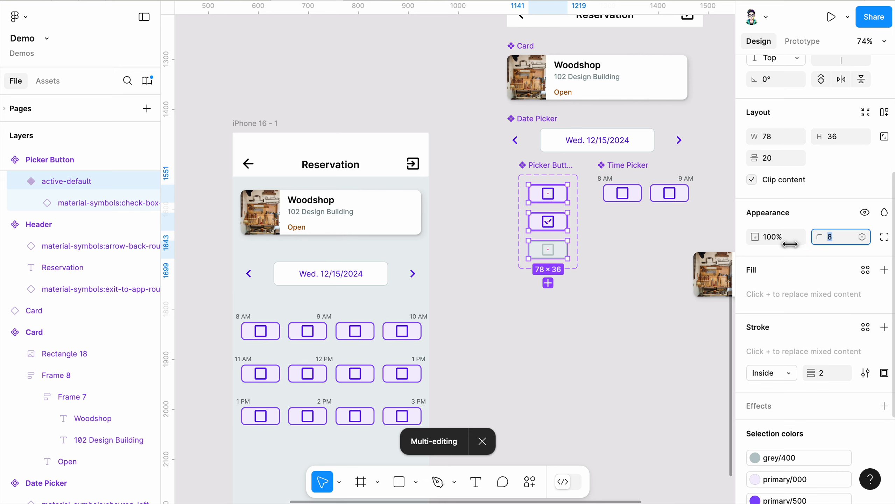
pyautogui.click(588, 341)
# - Rename the frame of the Preview button on the iPhone 16 - 1 screen as btn
pyautogui.scroll(-5, 461, 206)
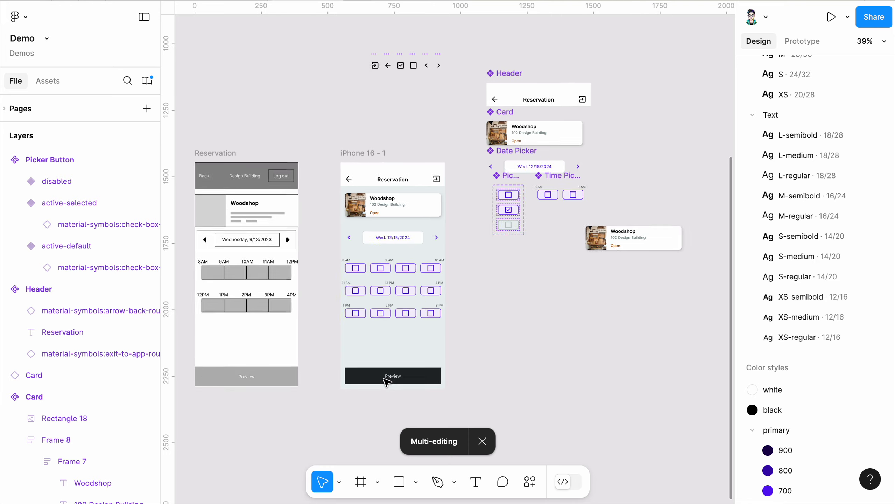
pyautogui.scroll(5, 385, 380)
pyautogui.scroll(-3, 387, 382)
pyautogui.scroll(6, 339, 395)
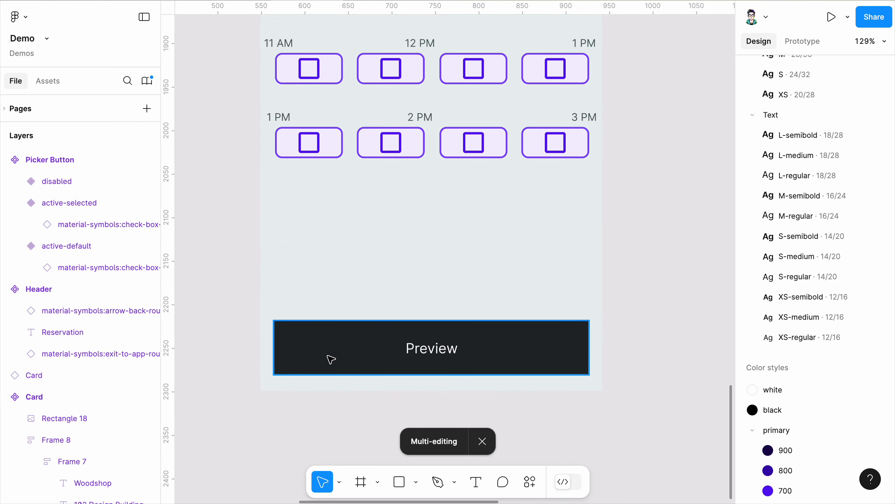
pyautogui.click(369, 357)
pyautogui.scroll(-2, 354, 370)
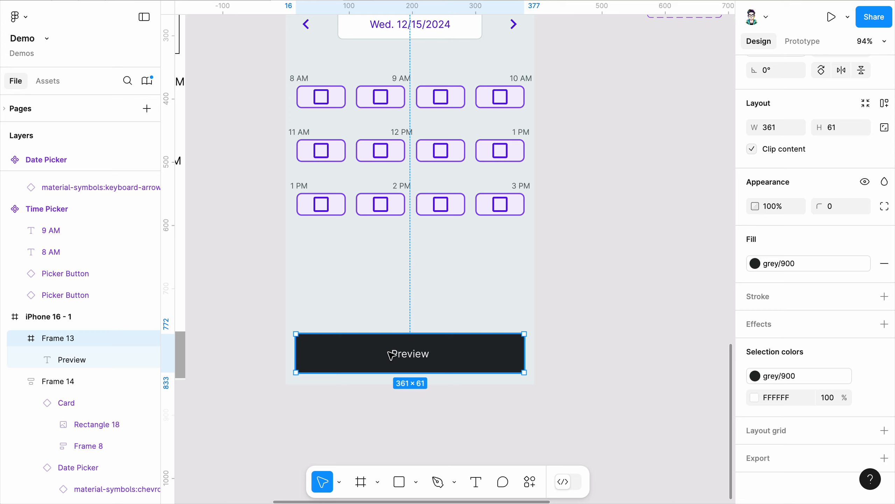
pyautogui.doubleClick(66, 339)
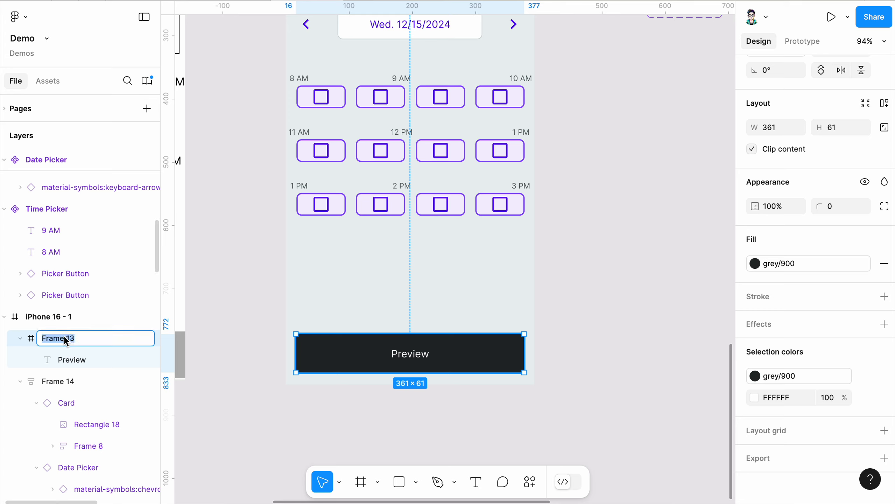
pyautogui.write('btn')
pyautogui.press('Return')
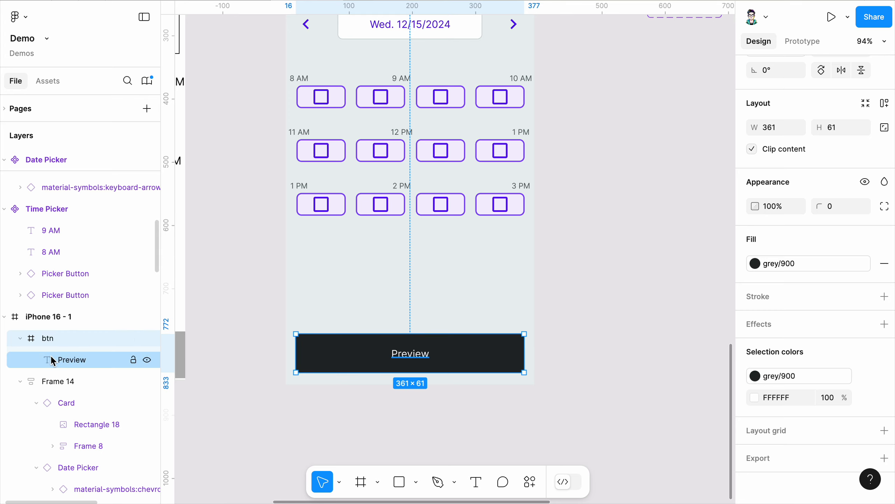
# - Rename the Preview text layer inside the btn frame as label
pyautogui.click(77, 361)
pyautogui.doubleClick(77, 362)
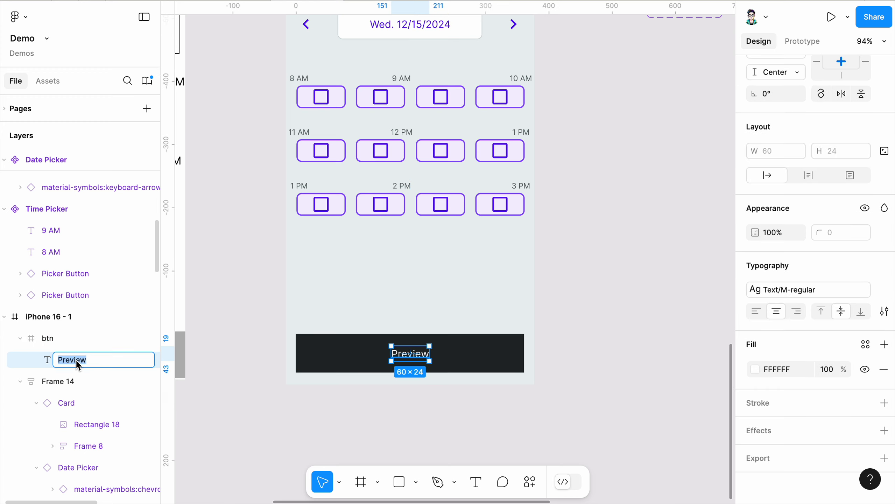
pyautogui.write('label')
pyautogui.press('Return')
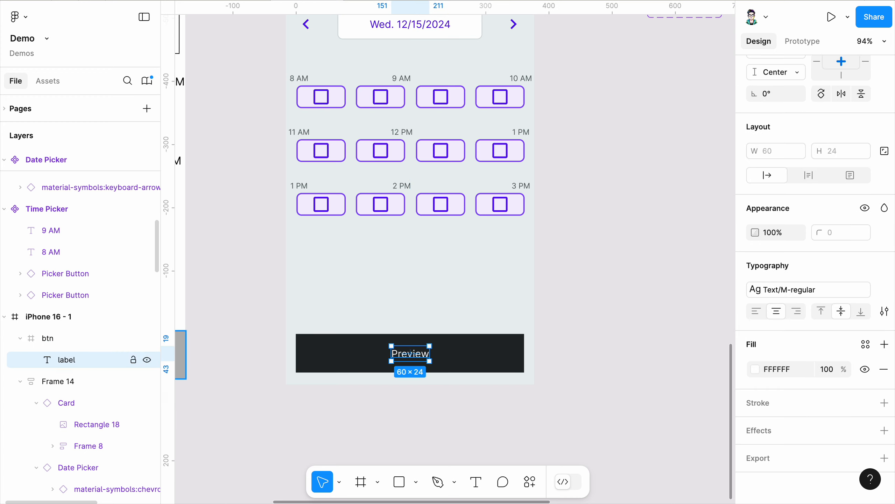
# - Change the Preview button's fill to the primary/700 colour style
pyautogui.click(418, 287)
pyautogui.click(472, 371)
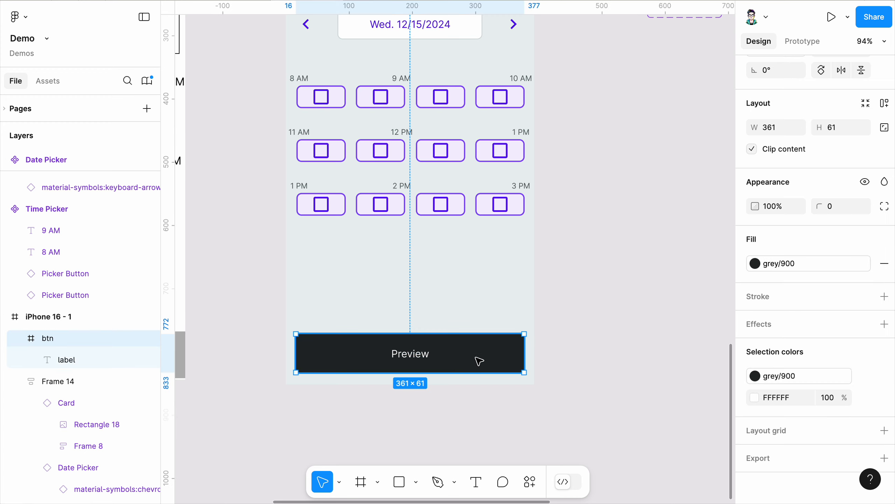
pyautogui.click(755, 264)
pyautogui.scroll(5, 653, 441)
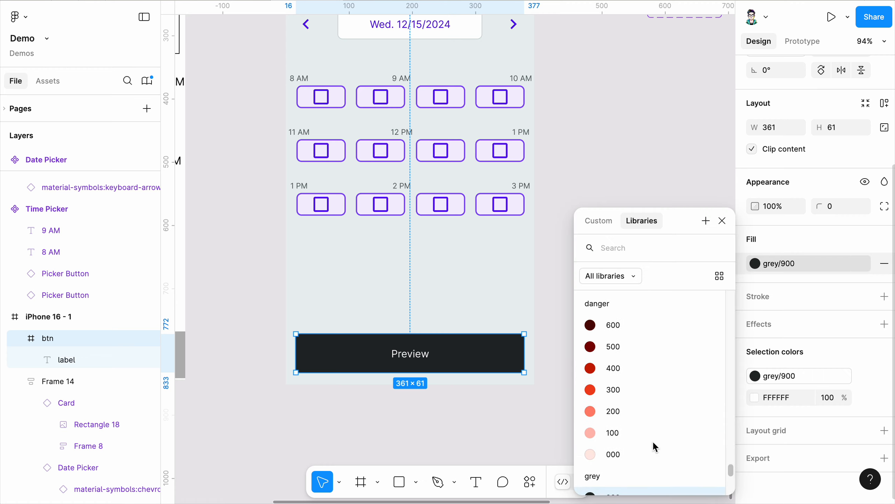
pyautogui.scroll(10, 654, 444)
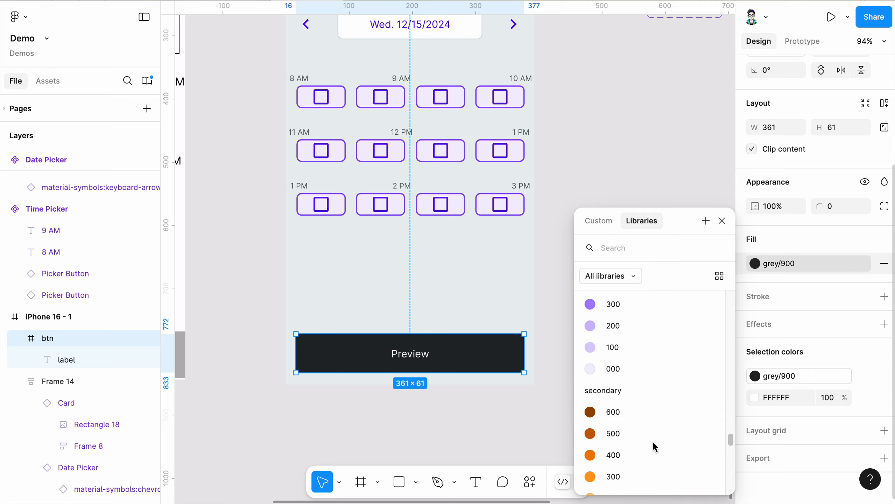
pyautogui.click(628, 314)
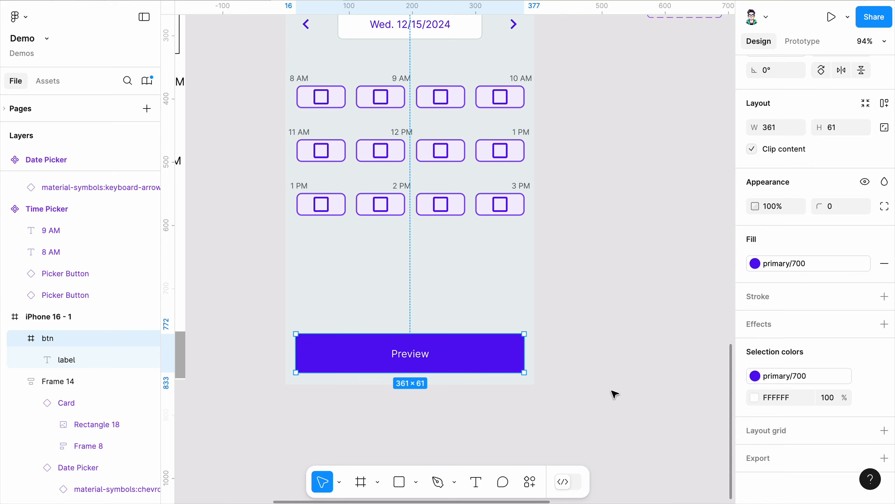
pyautogui.click(564, 397)
# - Round the Preview button's corners with a radius of 10
pyautogui.scroll(-2, 435, 415)
pyautogui.scroll(4, 429, 416)
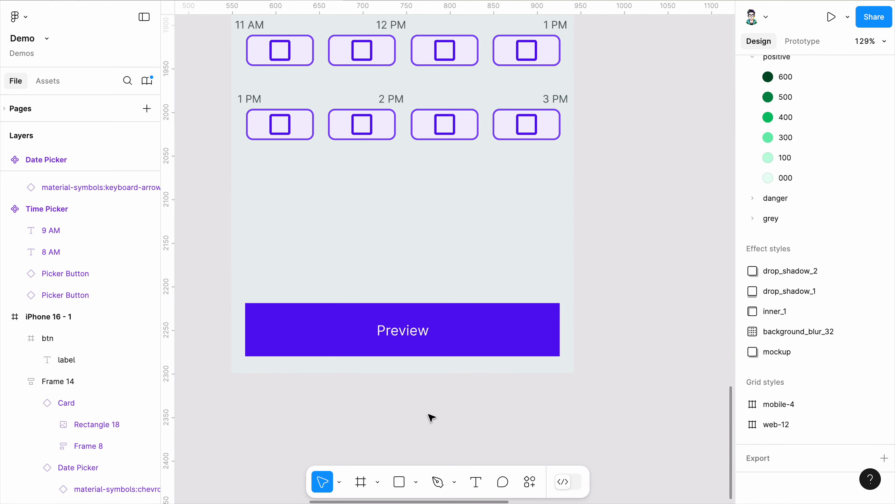
pyautogui.click(302, 339)
pyautogui.scroll(3, 295, 326)
pyautogui.scroll(3, 850, 341)
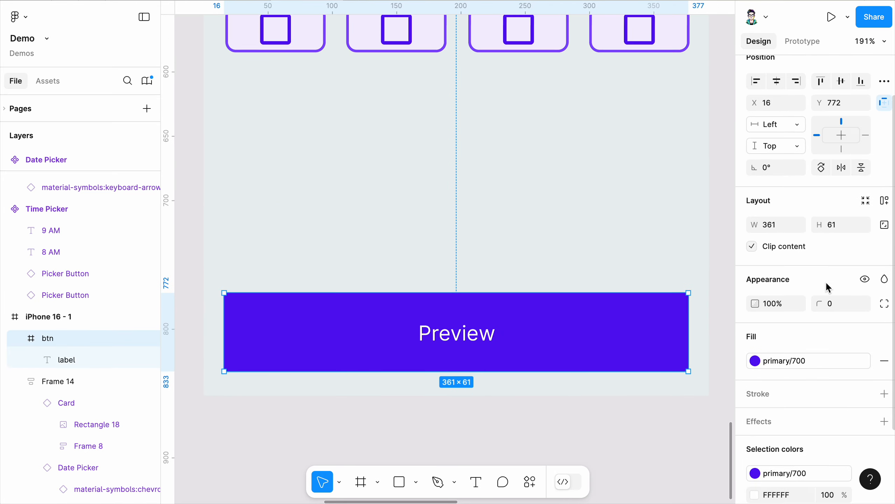
pyautogui.click(841, 304)
pyautogui.write('10')
pyautogui.press('Return')
pyautogui.click(421, 424)
pyautogui.scroll(-8, 422, 424)
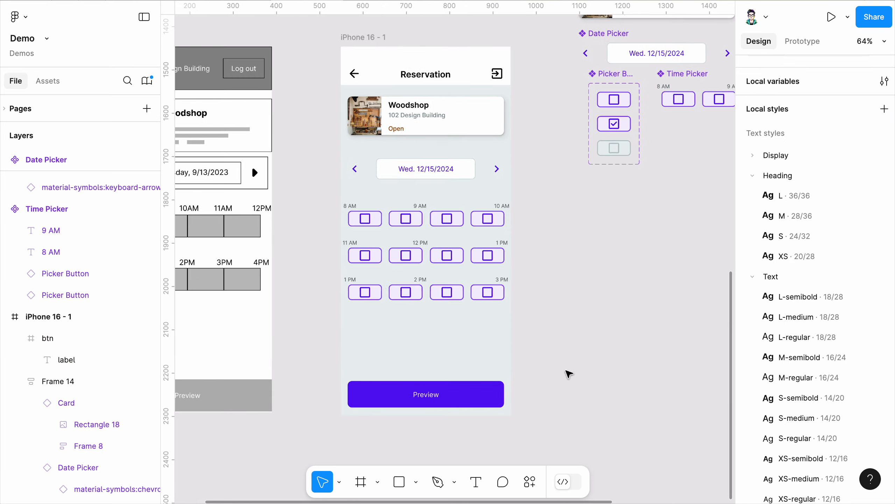
# - Turn the Preview btn frame into a component, placing its main component below the Picker Button set and an instance on the phone screen
pyautogui.scroll(-1, 416, 393)
pyautogui.click(428, 393)
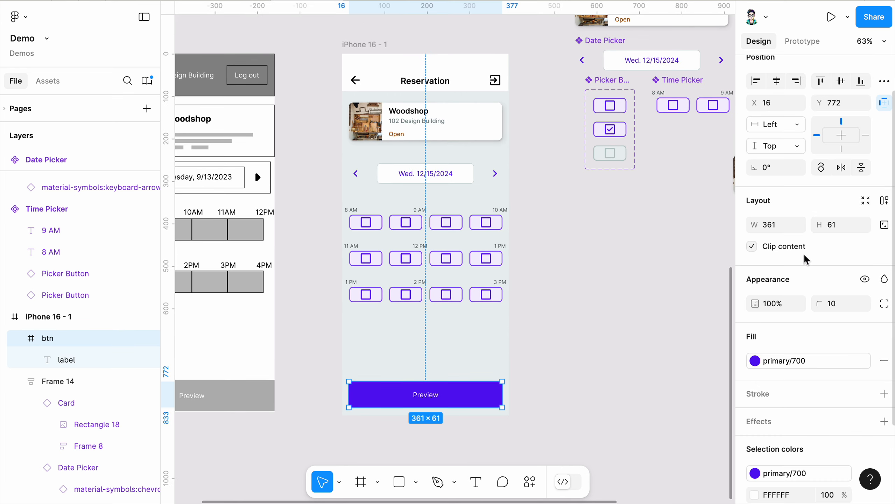
pyautogui.scroll(2, 833, 252)
pyautogui.click(847, 71)
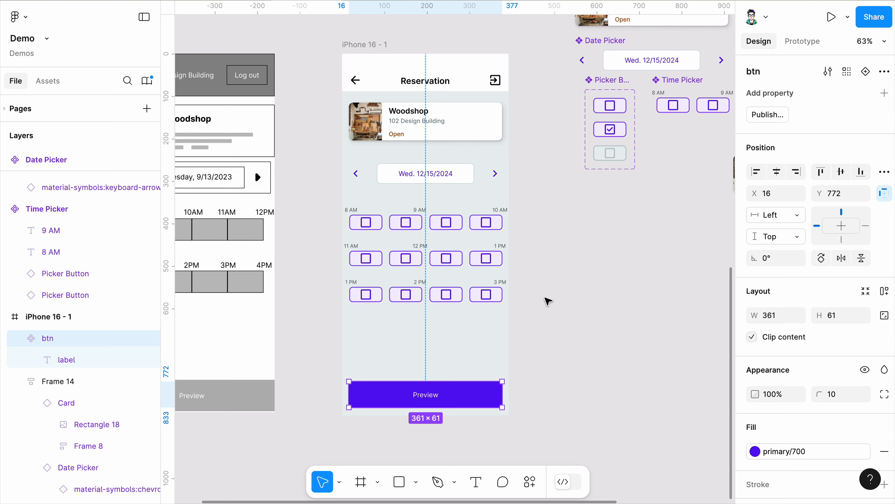
pyautogui.moveTo(402, 399)
pyautogui.mouseDown()
pyautogui.moveTo(622, 265)
pyautogui.moveTo(641, 217)
pyautogui.moveTo(635, 211)
pyautogui.moveTo(536, 374)
pyautogui.moveTo(592, 372)
pyautogui.moveTo(406, 385)
pyautogui.moveTo(399, 399)
pyautogui.mouseUp()
pyautogui.click(499, 336)
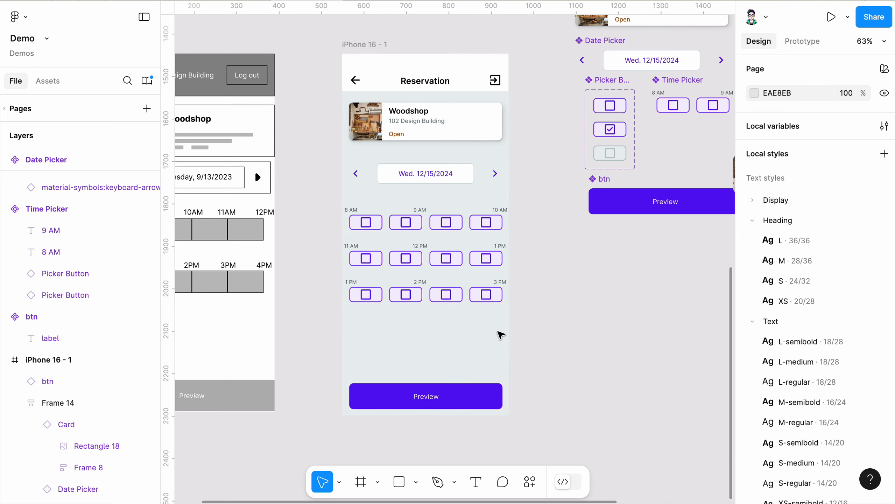
# - Delete the stray Card instance lying beside the main btn component
pyautogui.scroll(-2, 405, 348)
pyautogui.moveTo(550, 361)
pyautogui.mouseDown()
pyautogui.moveTo(580, 348)
pyautogui.moveTo(542, 366)
pyautogui.mouseUp()
pyautogui.scroll(-2, 540, 323)
pyautogui.click(663, 228)
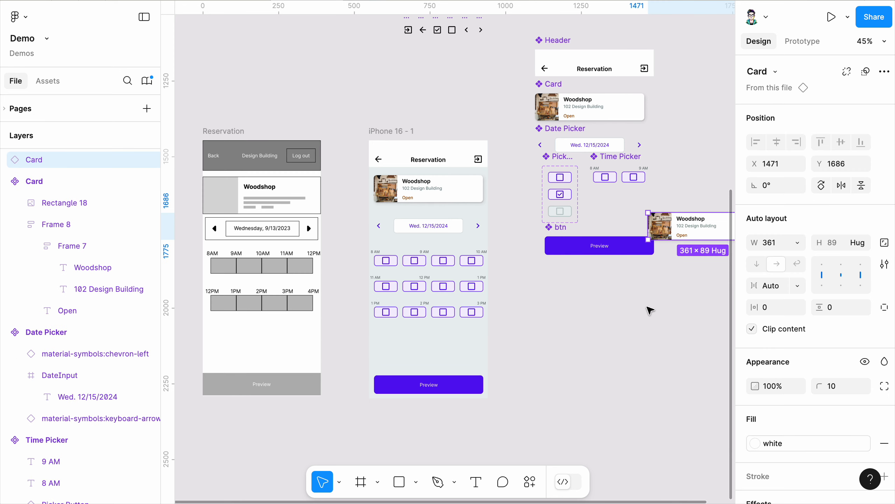
pyautogui.press('Delete')
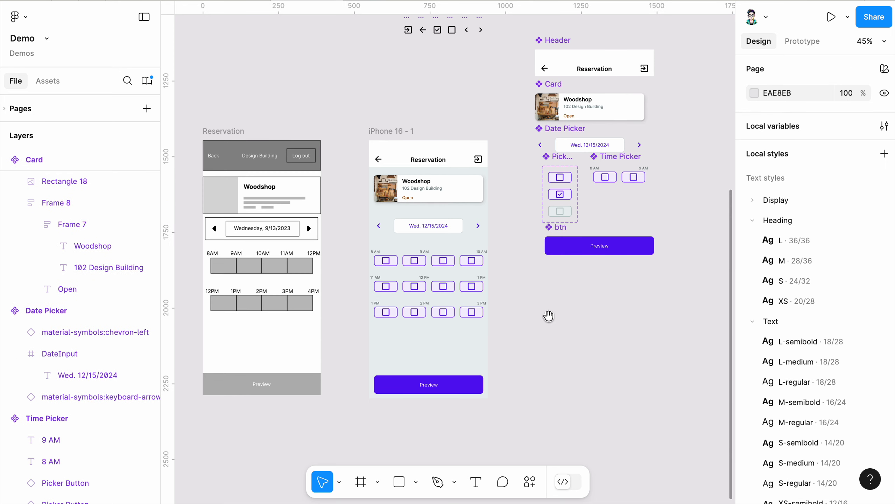
# - Change the iPhone 16 - 1 frame's fill to the grey/000 colour style
pyautogui.moveTo(547, 313); pyautogui.dragTo(580, 331)
pyautogui.scroll(5, 487, 368)
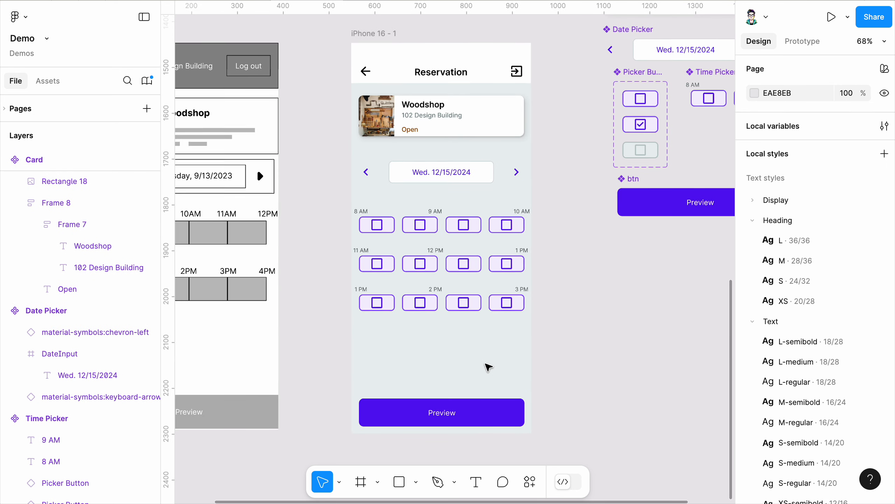
pyautogui.scroll(-1, 441, 384)
pyautogui.moveTo(417, 360); pyautogui.dragTo(401, 383)
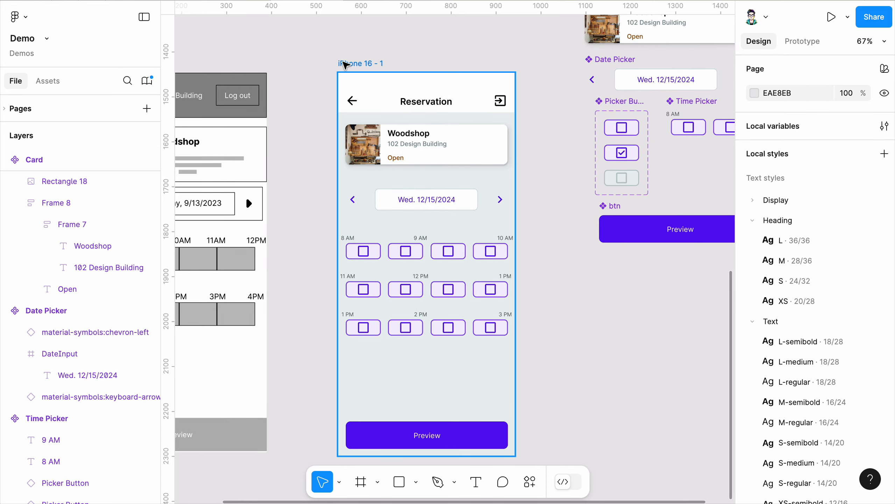
pyautogui.click(346, 65)
pyautogui.scroll(-3, 819, 344)
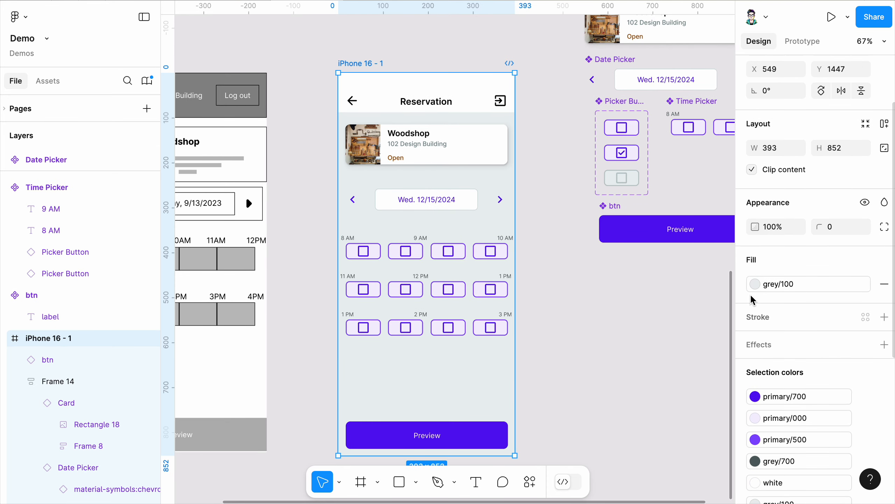
pyautogui.click(754, 284)
pyautogui.scroll(-1, 656, 465)
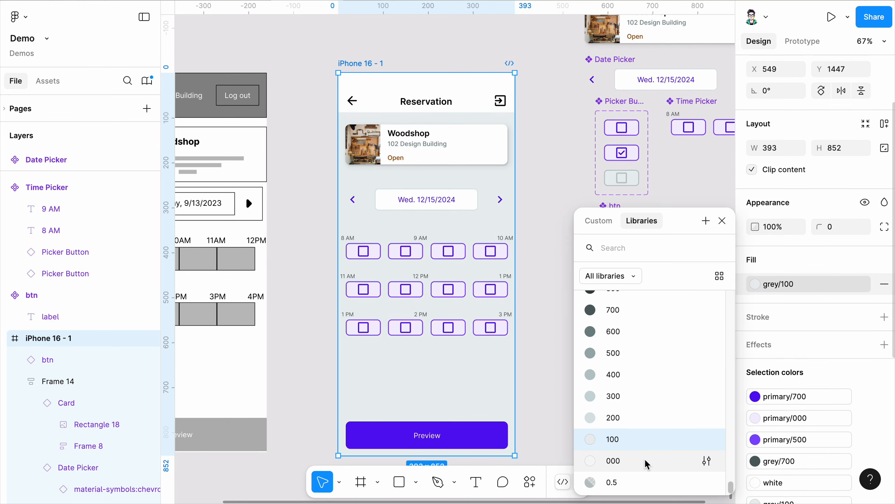
pyautogui.click(651, 464)
pyautogui.click(625, 335)
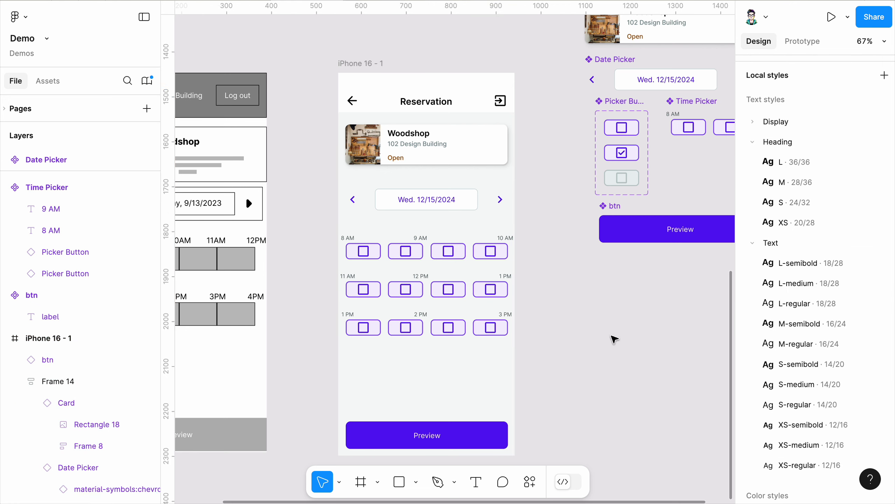
# - Apply the drop_shadow_2 effect style to the main btn component
pyautogui.moveTo(457, 373); pyautogui.dragTo(438, 362)
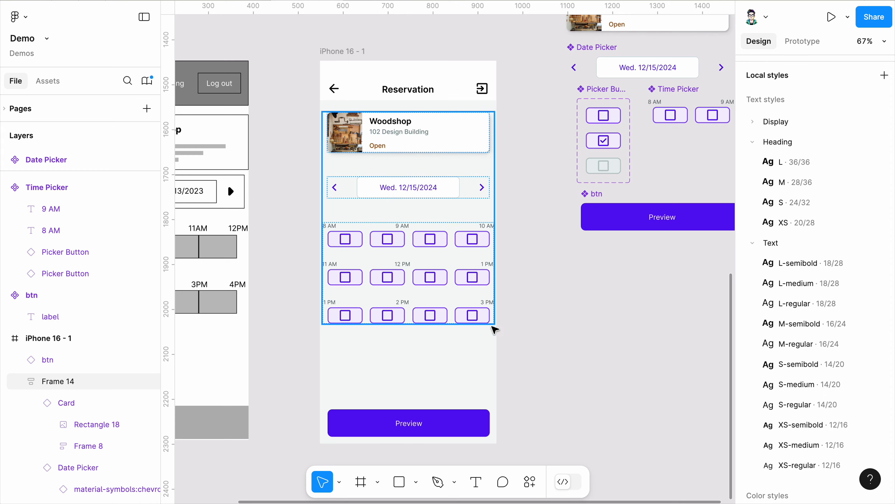
pyautogui.click(441, 416)
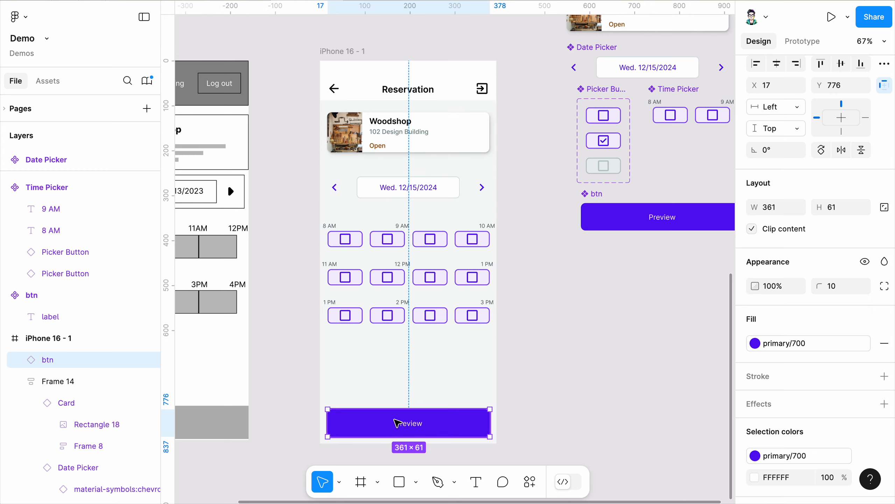
pyautogui.scroll(-2, 797, 372)
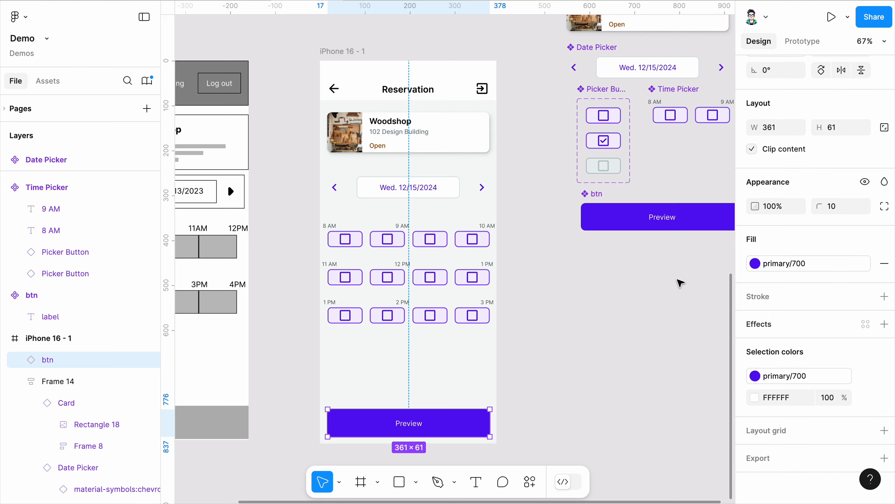
pyautogui.click(661, 213)
pyautogui.moveTo(646, 320); pyautogui.dragTo(573, 321)
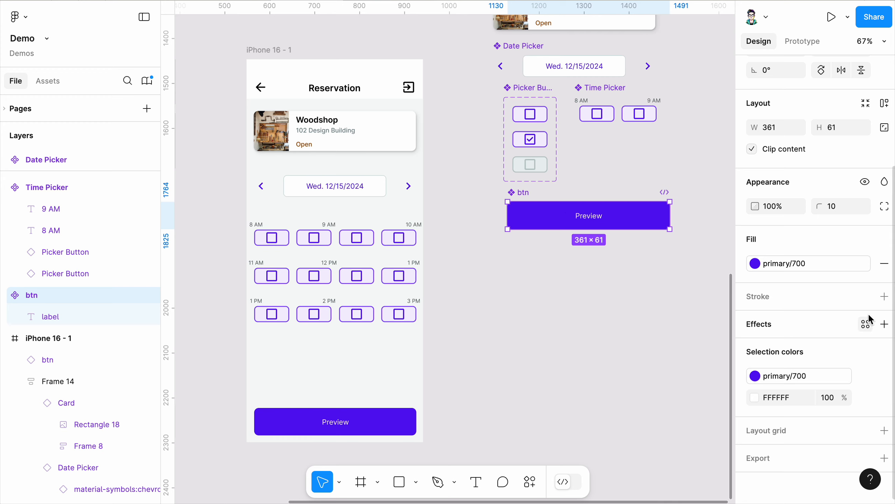
pyautogui.click(865, 326)
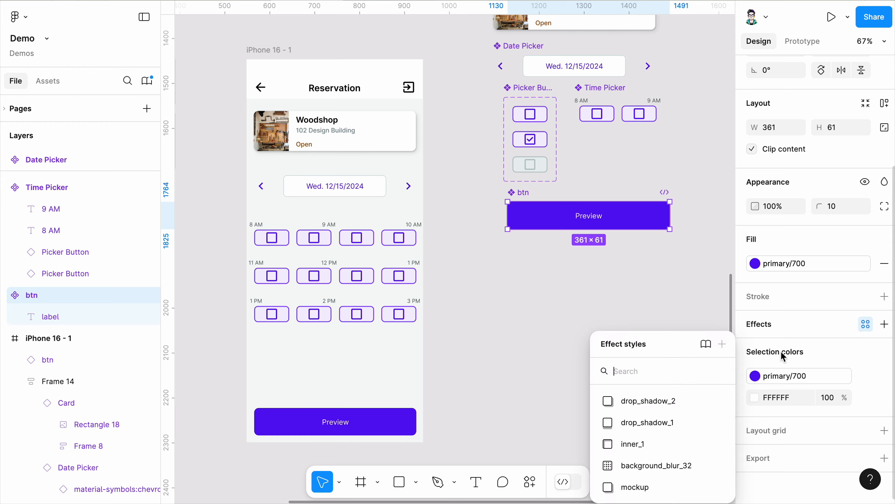
pyautogui.click(657, 410)
pyautogui.click(542, 369)
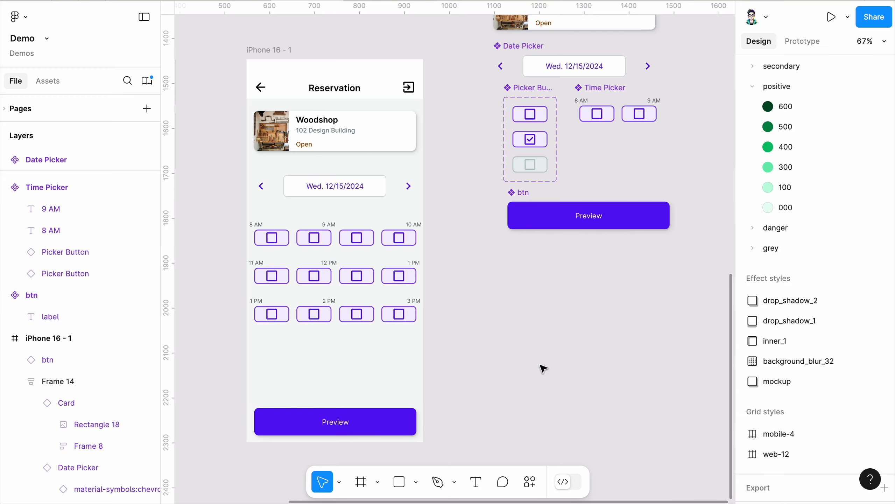
# - Examine the Preview button's shadow and the time picker rows on the iPhone 16 - 1 screen up close
pyautogui.scroll(5, 285, 464)
pyautogui.scroll(5, 483, 451)
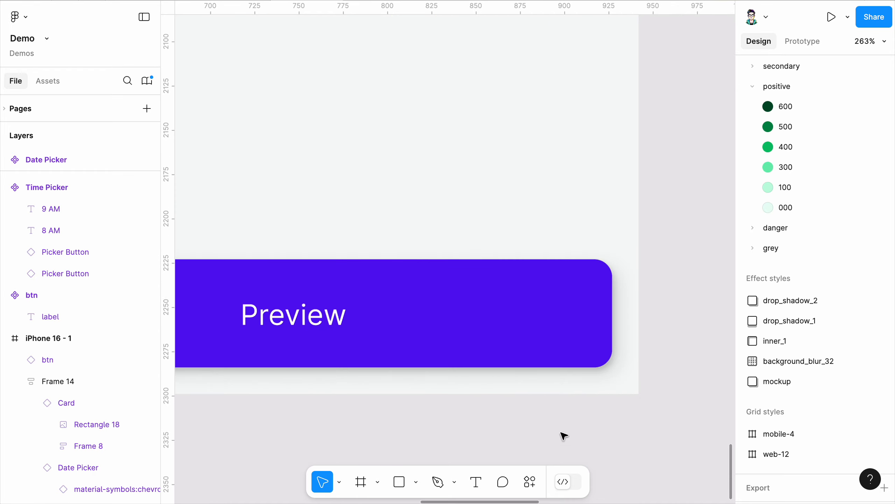
pyautogui.scroll(-6, 664, 394)
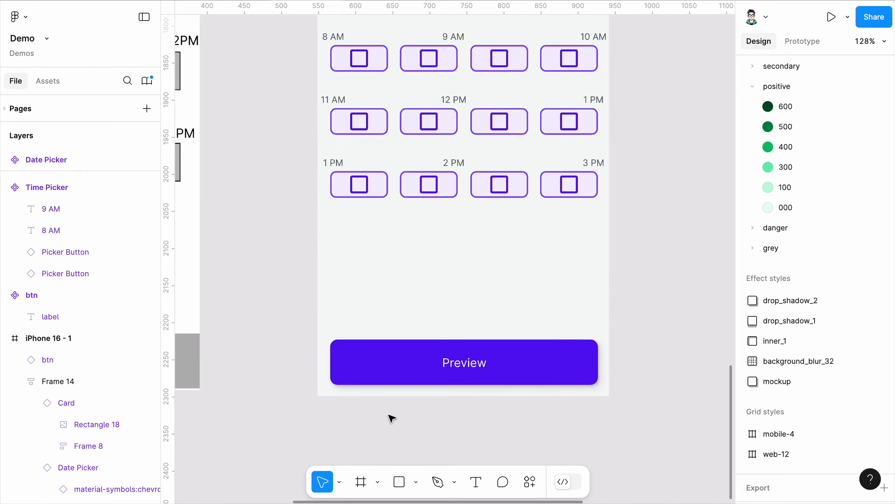
pyautogui.scroll(3, 473, 301)
pyautogui.moveTo(415, 277); pyautogui.dragTo(408, 343)
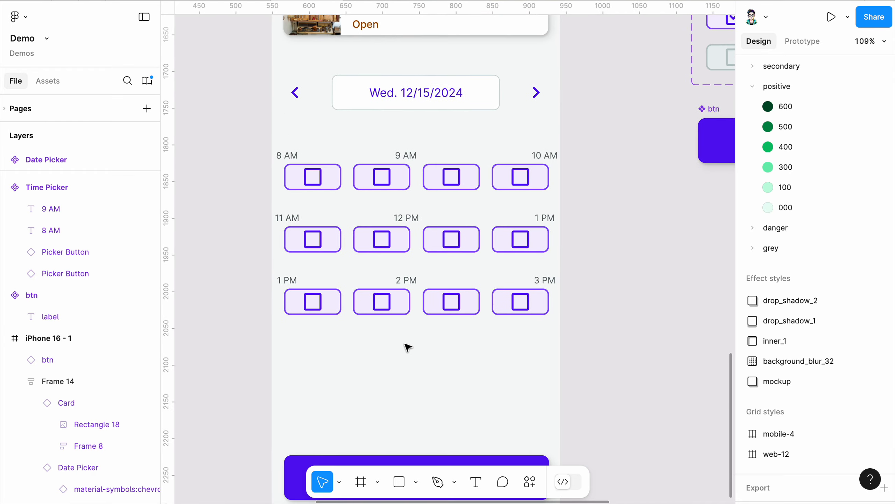
pyautogui.scroll(-2, 408, 344)
pyautogui.click(441, 268)
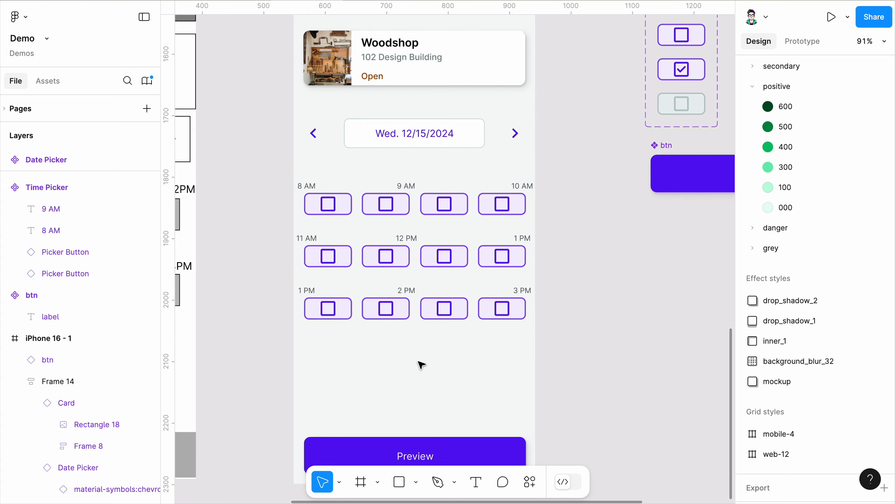
pyautogui.scroll(-4, 380, 373)
pyautogui.scroll(5, 409, 340)
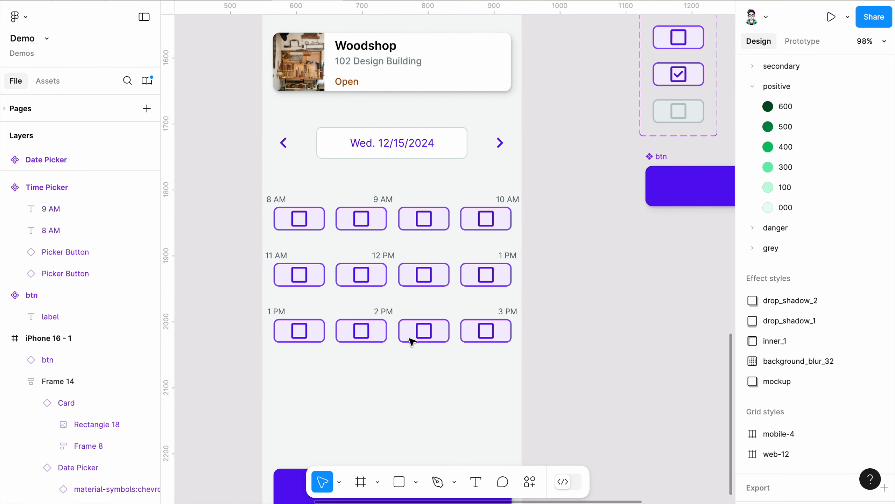
pyautogui.scroll(-3, 411, 341)
pyautogui.scroll(6, 409, 370)
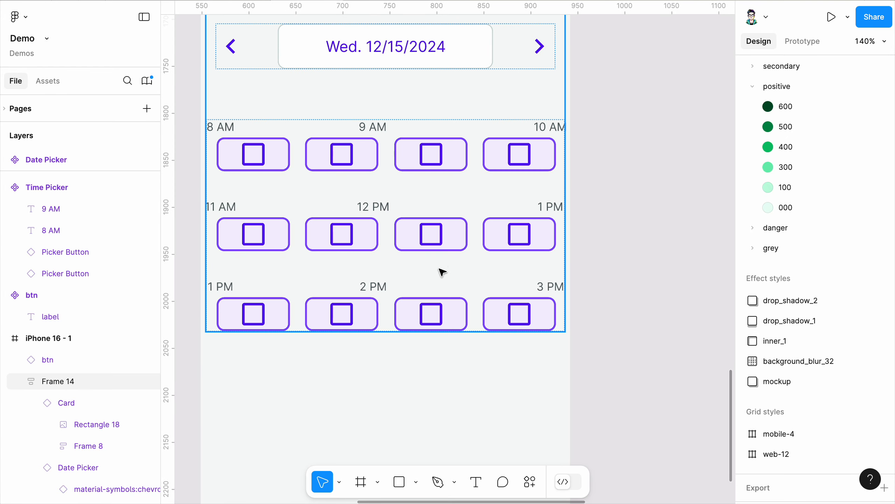
pyautogui.scroll(-1, 376, 383)
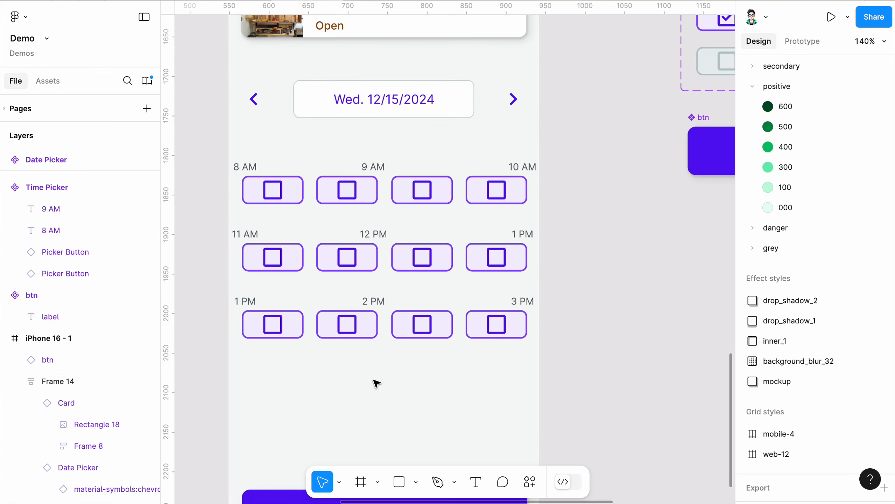
# - Multi-edit the unchecked checkbox icons in the active-default and disabled Picker Button variants, shrinking both to 28 × 28
pyautogui.scroll(-3, 376, 335)
pyautogui.scroll(8, 639, 110)
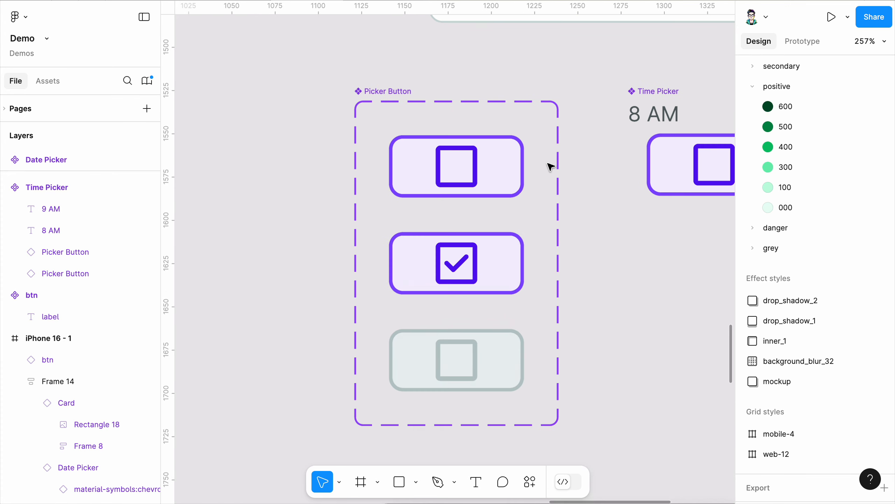
pyautogui.scroll(2, 550, 167)
pyautogui.doubleClick(455, 173)
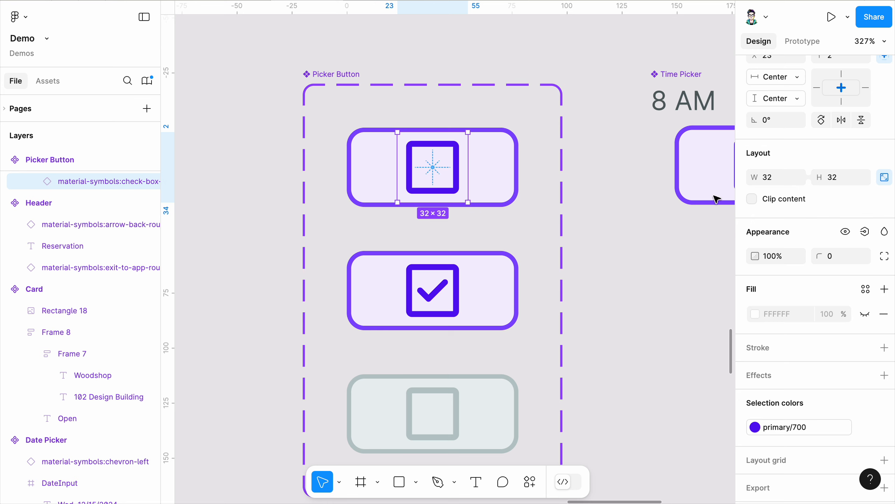
pyautogui.scroll(3, 832, 244)
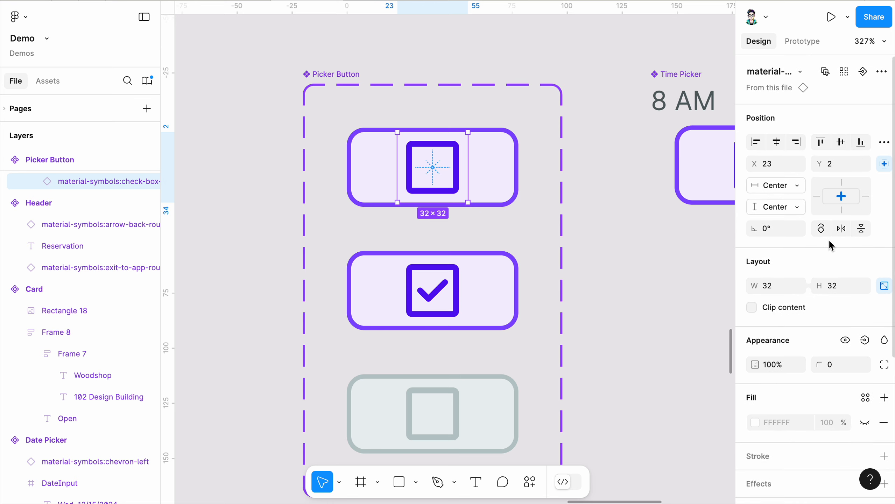
pyautogui.click(826, 74)
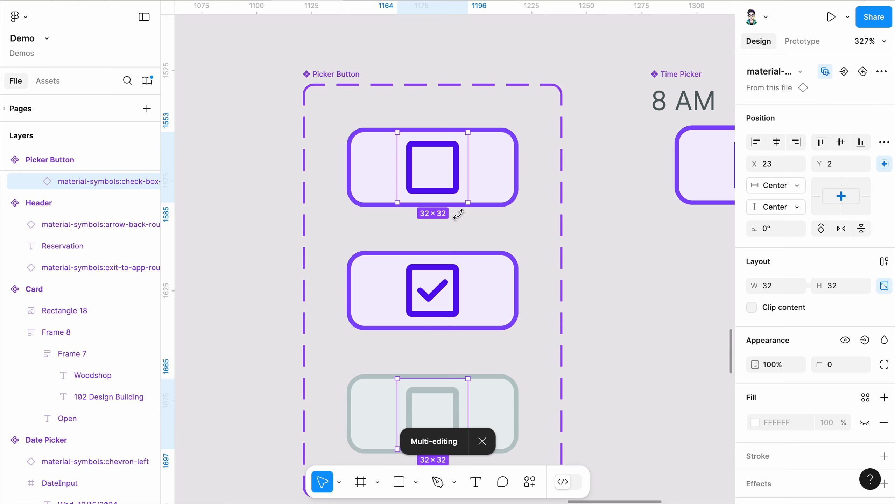
pyautogui.moveTo(468, 202); pyautogui.dragTo(441, 182)
pyautogui.hotkey('ctrl', 'z')
pyautogui.hotkey('ctrl', 'z')
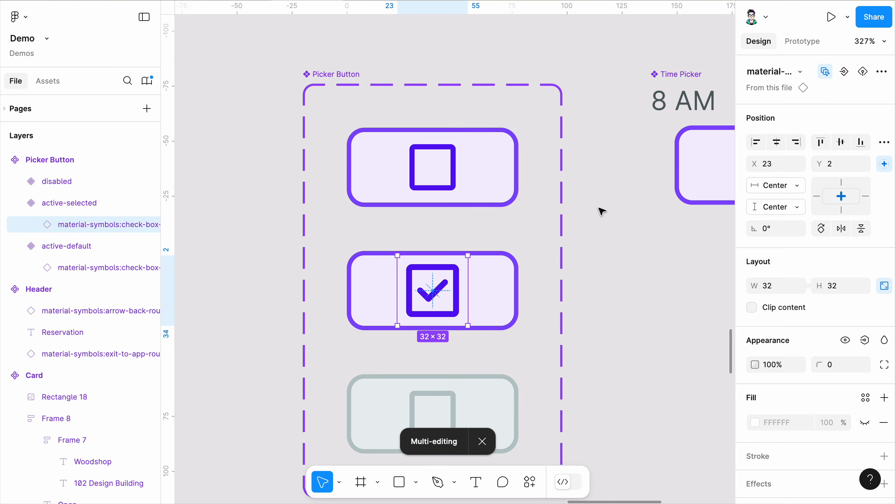
# - Resize the checked icon in the active-selected variant to 28 × 28, keeping it centred in the button
pyautogui.moveTo(398, 255); pyautogui.dragTo(406, 264)
pyautogui.moveTo(445, 303); pyautogui.dragTo(441, 299)
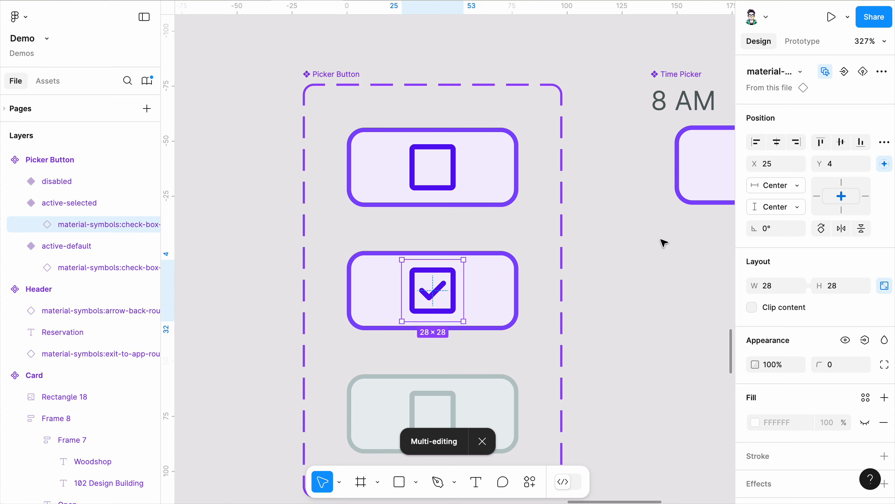
# - Compare the checkbox icon sizes and button sizes across the three Picker Button variants
pyautogui.click(454, 173)
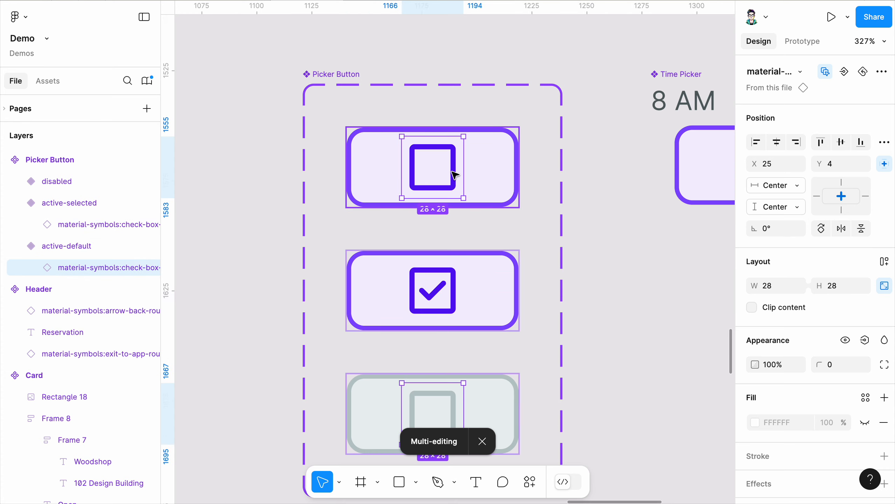
pyautogui.scroll(-3, 525, 172)
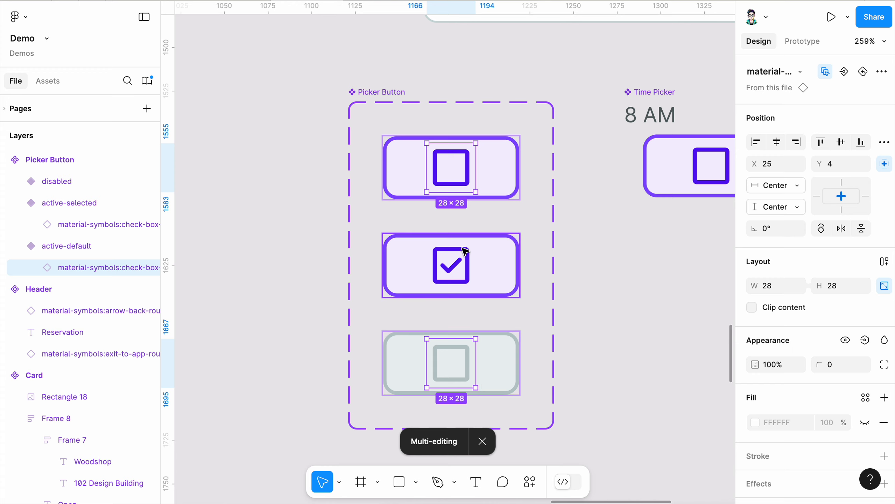
pyautogui.click(459, 270)
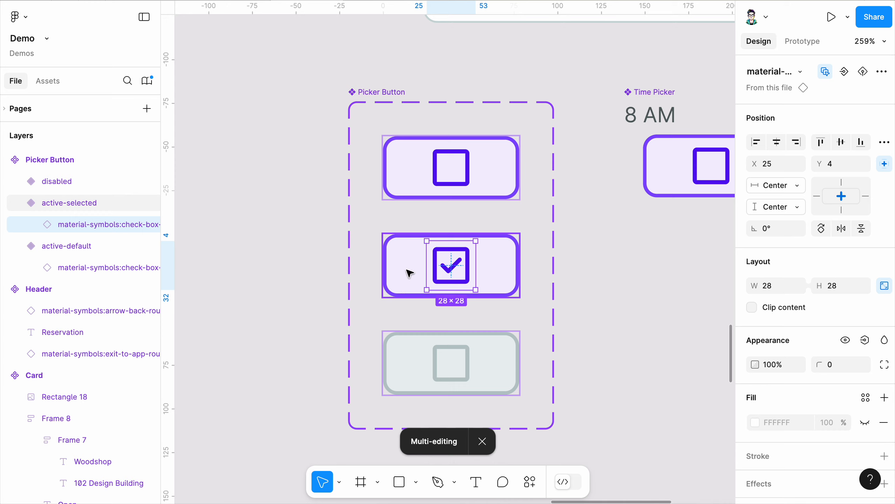
pyautogui.doubleClick(468, 173)
pyautogui.click(637, 250)
pyautogui.click(508, 184)
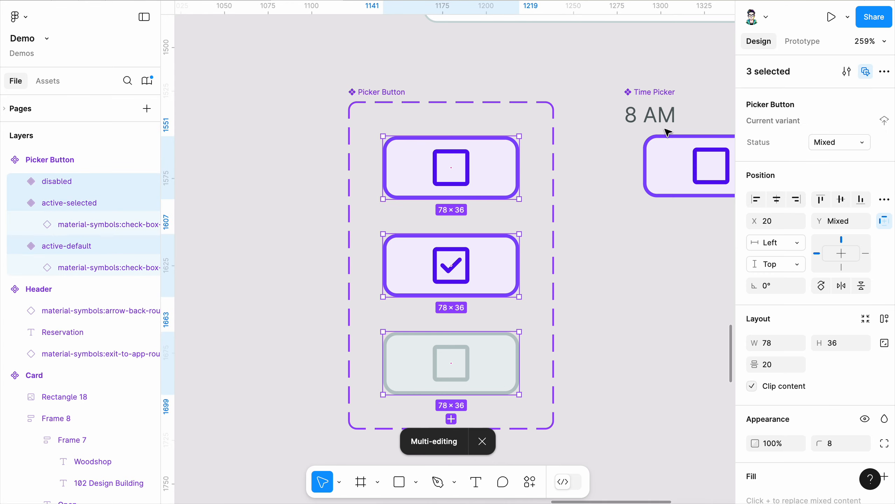
pyautogui.click(671, 288)
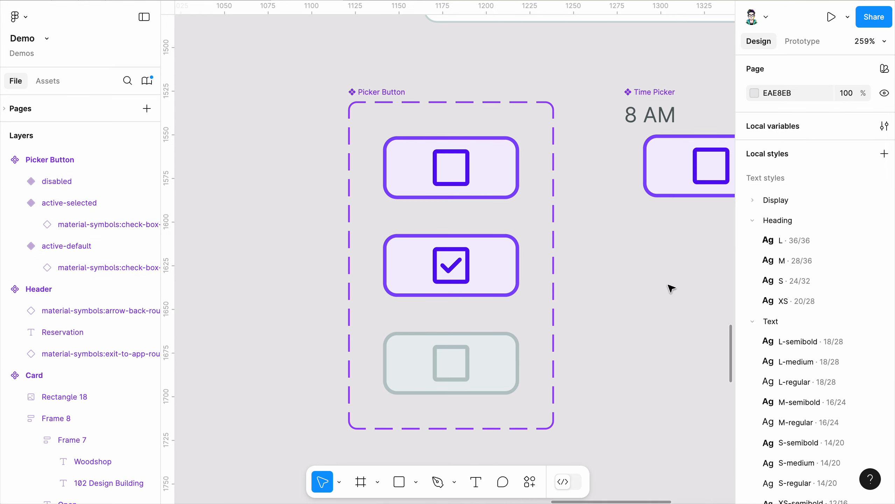
pyautogui.scroll(-5, 541, 229)
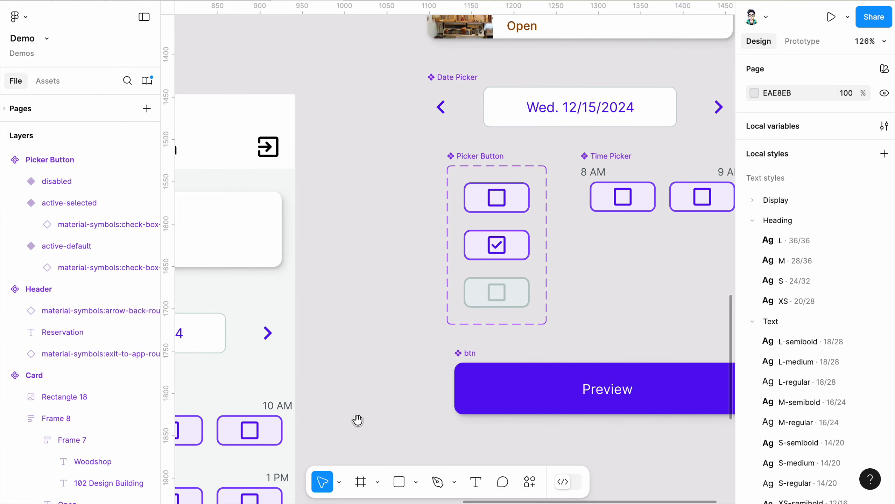
# - Examine the iPhone 16 - 1 screen against the wireframe, then inspect its date input's stroke and the surrounding spacing up close
pyautogui.moveTo(357, 419); pyautogui.dragTo(612, 268)
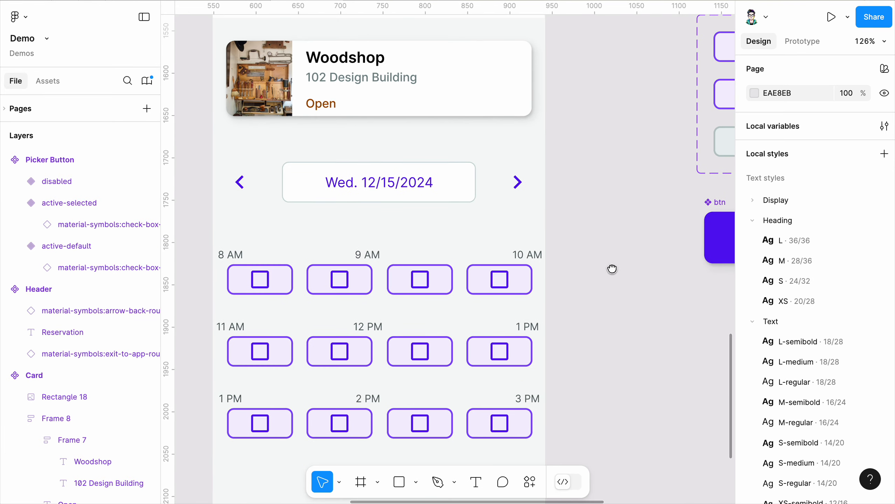
pyautogui.scroll(-3, 657, 168)
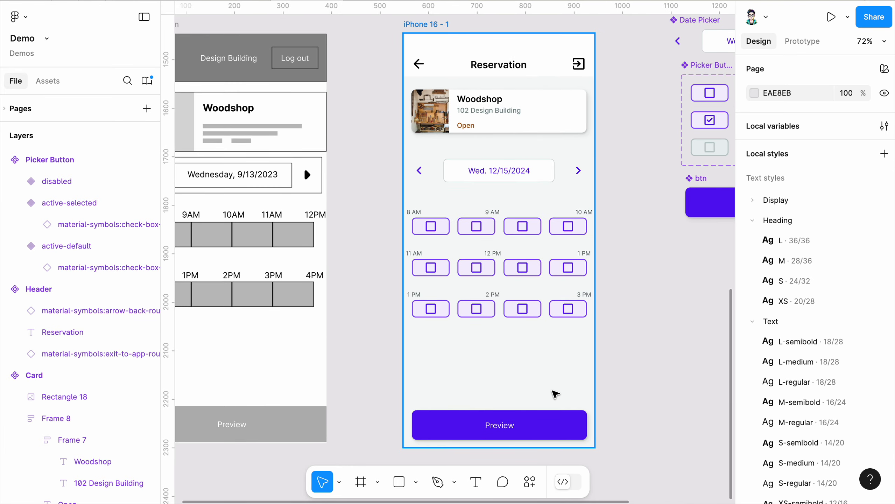
pyautogui.scroll(1, 630, 333)
pyautogui.moveTo(489, 368); pyautogui.dragTo(488, 379)
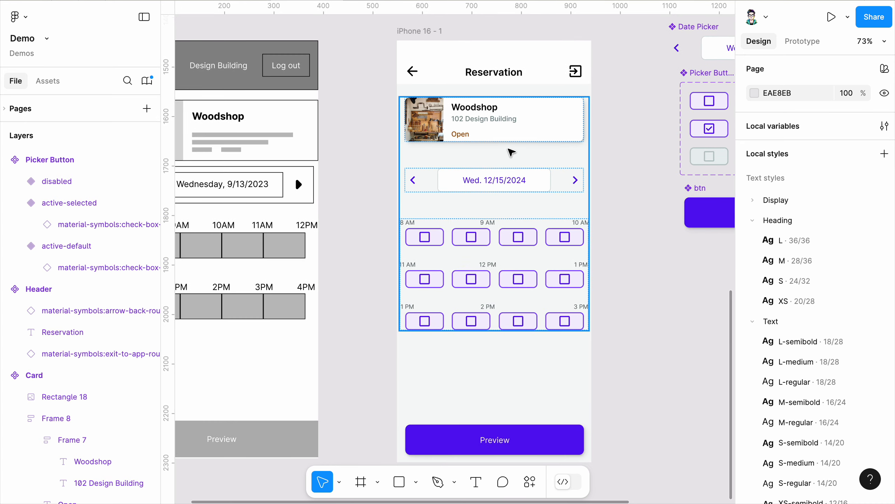
pyautogui.scroll(5, 522, 163)
pyautogui.click(556, 202)
pyautogui.doubleClick(556, 203)
pyautogui.doubleClick(536, 210)
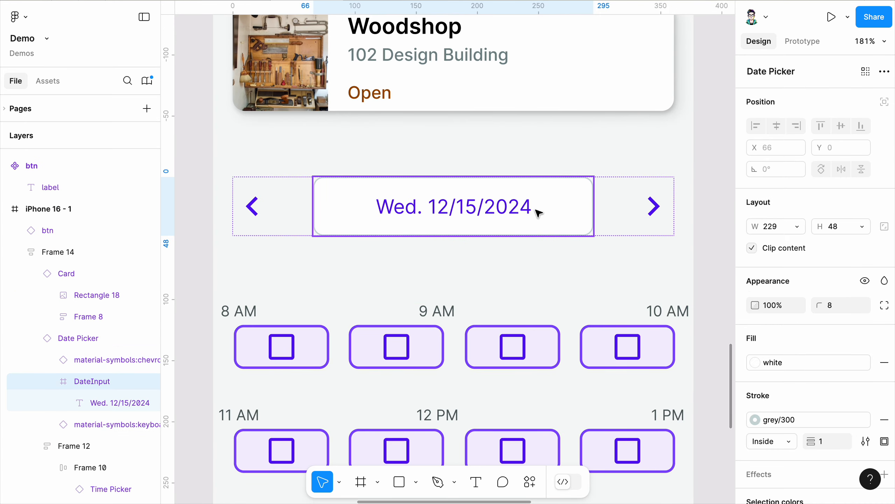
pyautogui.click(293, 286)
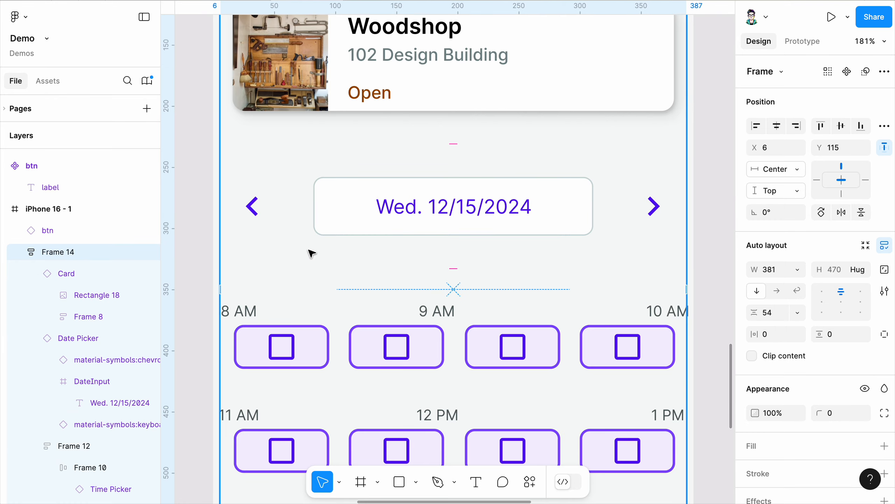
pyautogui.scroll(-5, 277, 284)
pyautogui.scroll(5, 277, 283)
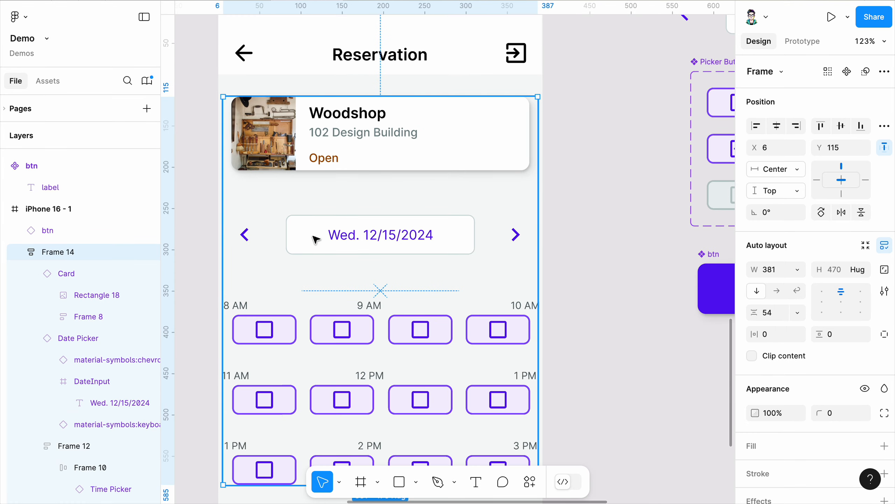
# - Change the stroke colour of the date input inside the iPhone 16 - 1 screen's Date Picker to grey/400
pyautogui.click(316, 240)
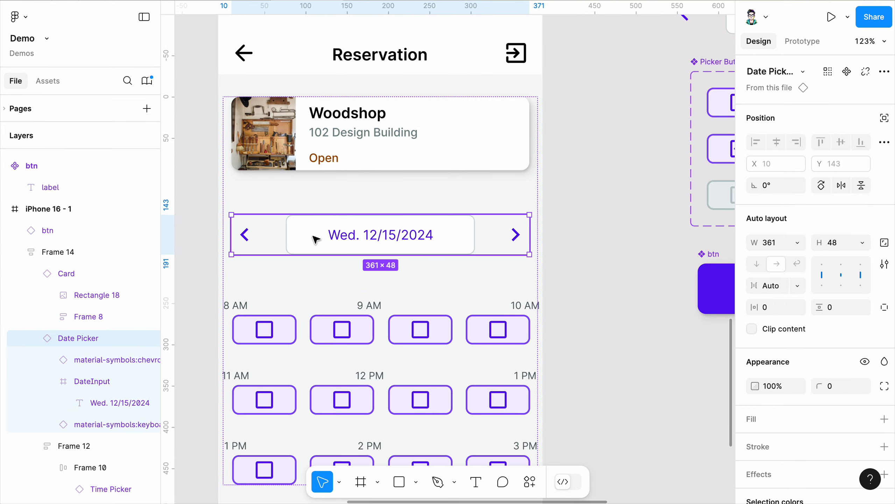
pyautogui.click(316, 239)
pyautogui.scroll(-3, 864, 351)
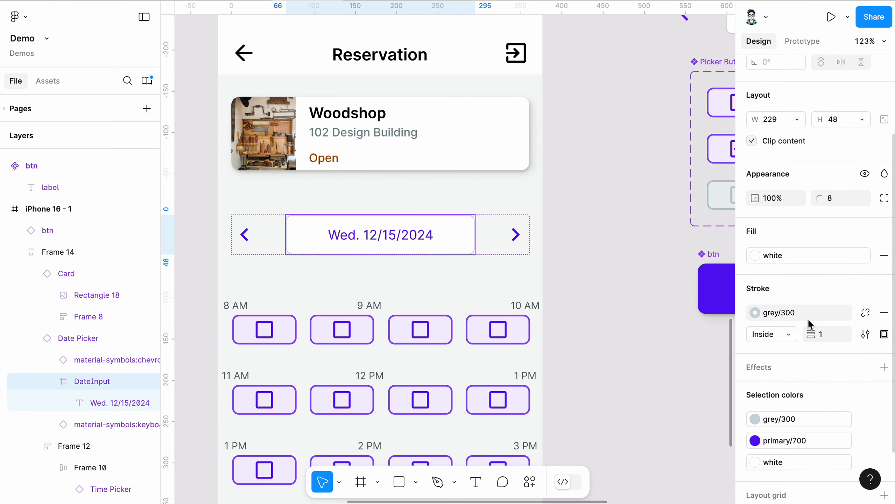
pyautogui.click(808, 318)
pyautogui.click(652, 389)
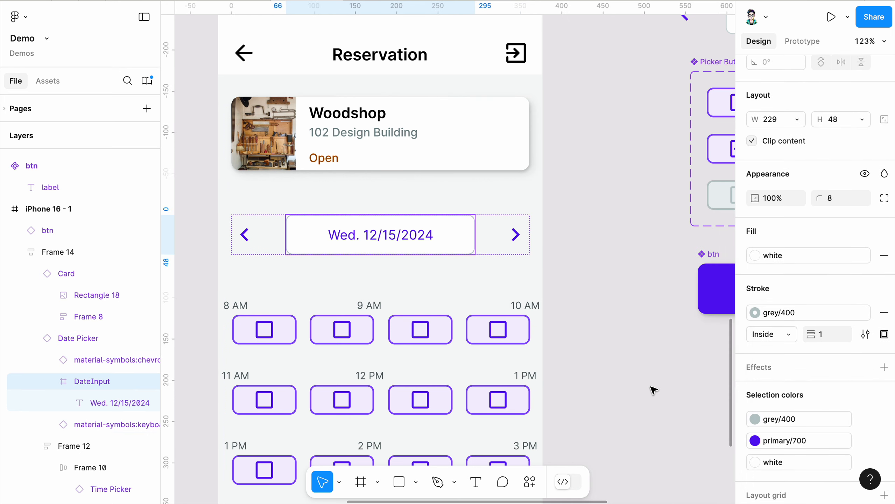
pyautogui.click(629, 286)
# - Review the full Reservation screen beside the wireframe and look through the file's local text and colour styles
pyautogui.scroll(-2, 621, 248)
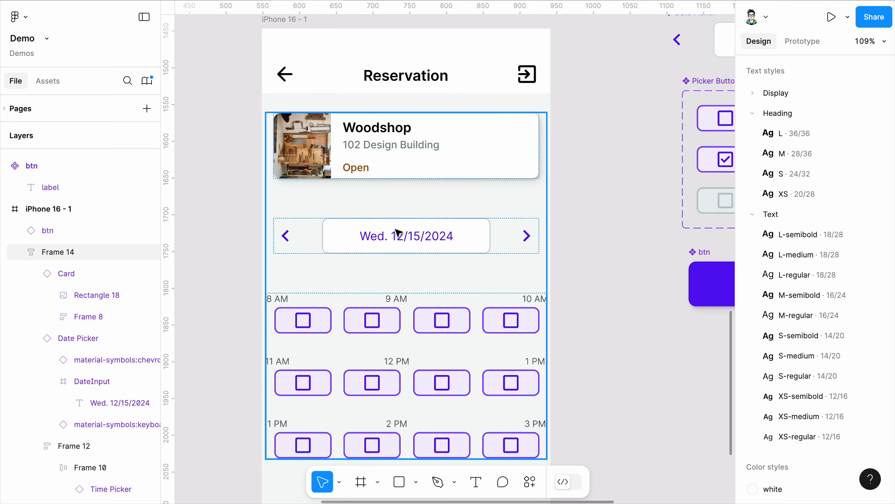
pyautogui.scroll(-1, 602, 204)
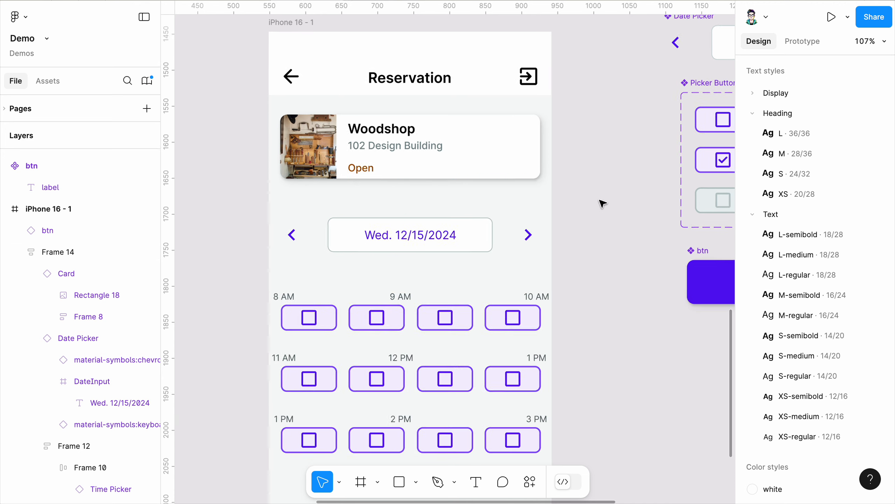
pyautogui.scroll(-5, 602, 204)
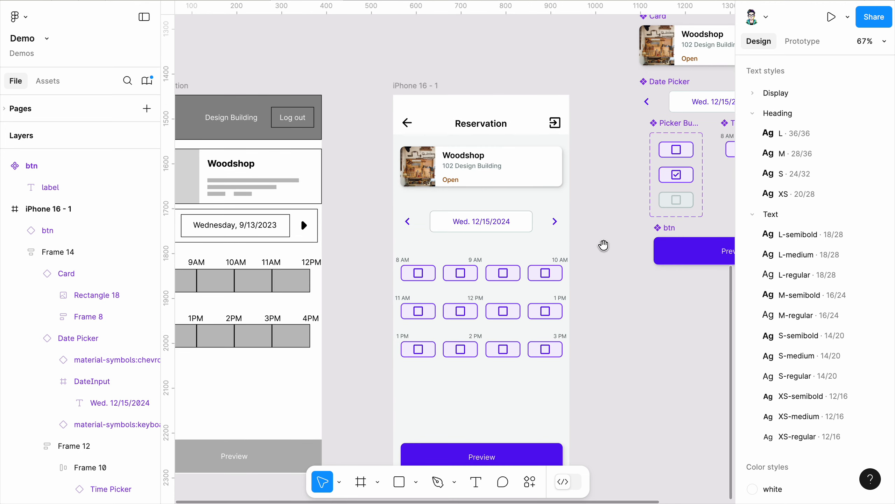
pyautogui.scroll(-2, 602, 246)
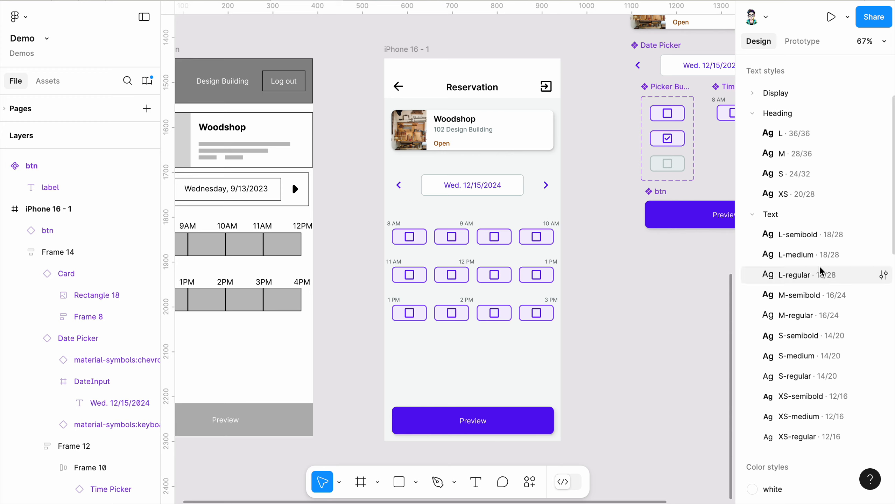
pyautogui.scroll(-15, 818, 264)
pyautogui.scroll(10, 819, 265)
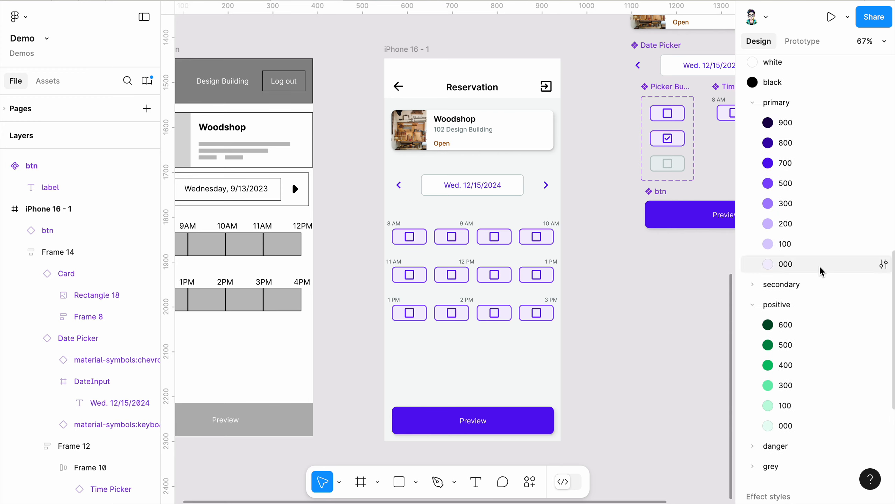
pyautogui.scroll(5, 811, 261)
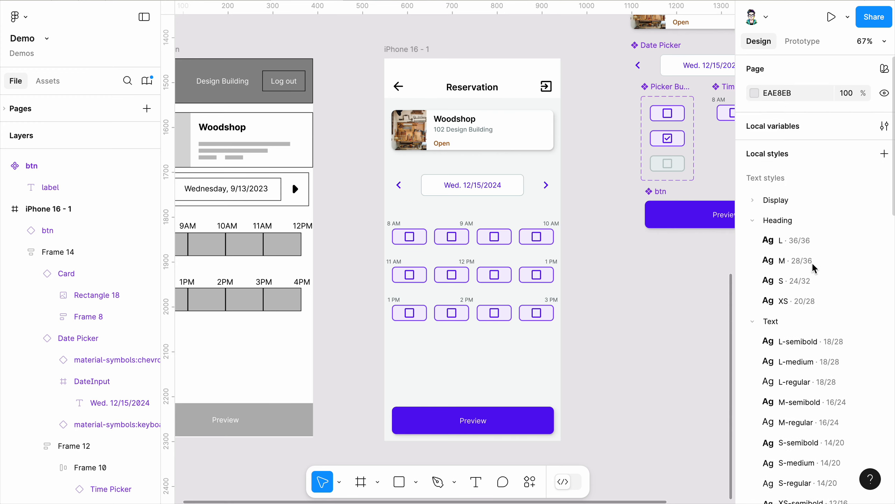
pyautogui.scroll(-3, 811, 262)
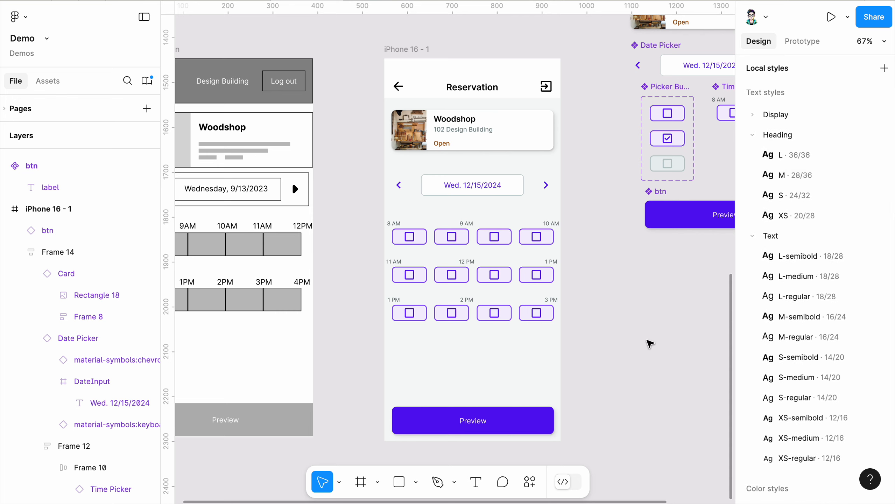
# - Compare the main components, from Header to btn, with their instances on the iPhone 16 - 1 screen
pyautogui.moveTo(631, 299); pyautogui.dragTo(519, 400)
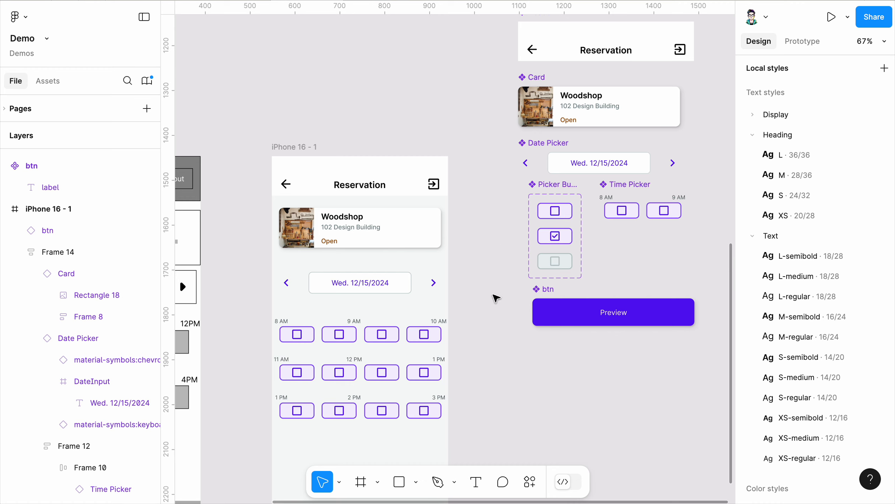
pyautogui.scroll(-5, 490, 311)
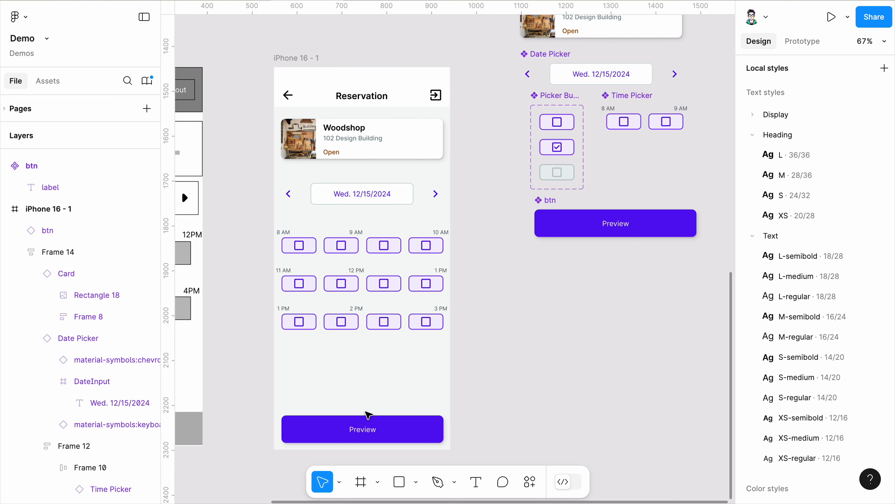
pyautogui.scroll(4, 481, 328)
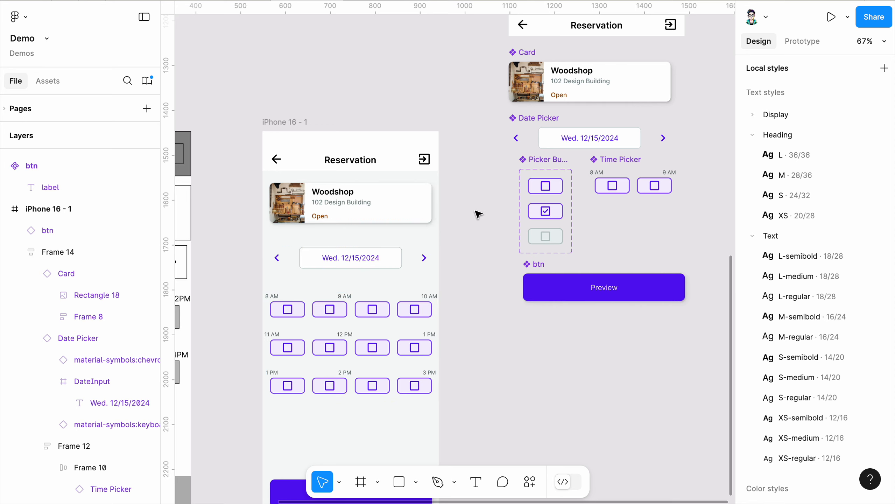
pyautogui.scroll(-3, 473, 201)
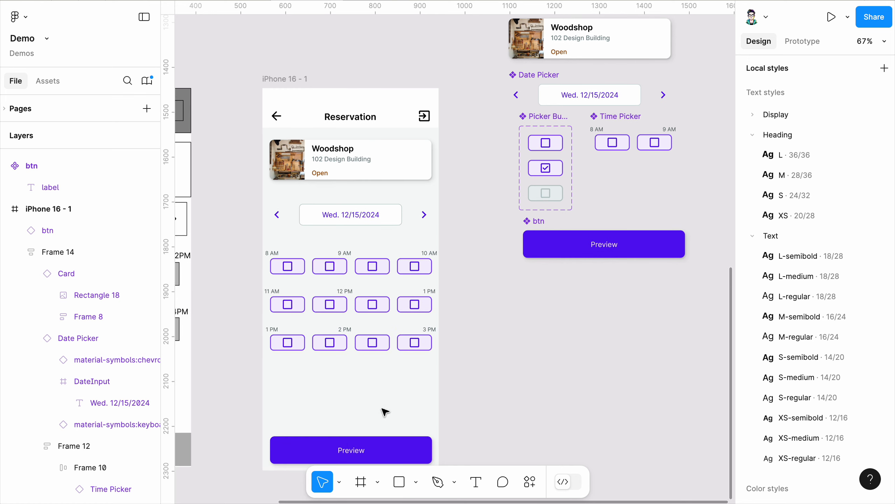
pyautogui.scroll(-1, 357, 397)
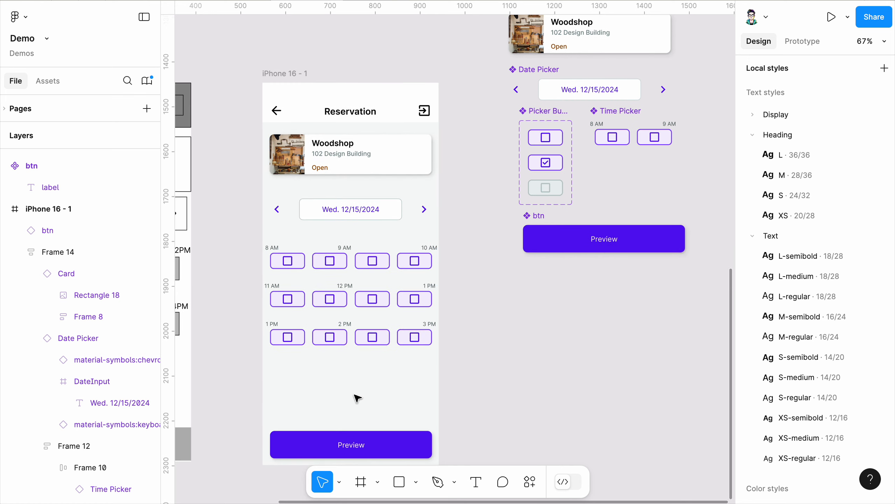
pyautogui.scroll(-2, 355, 390)
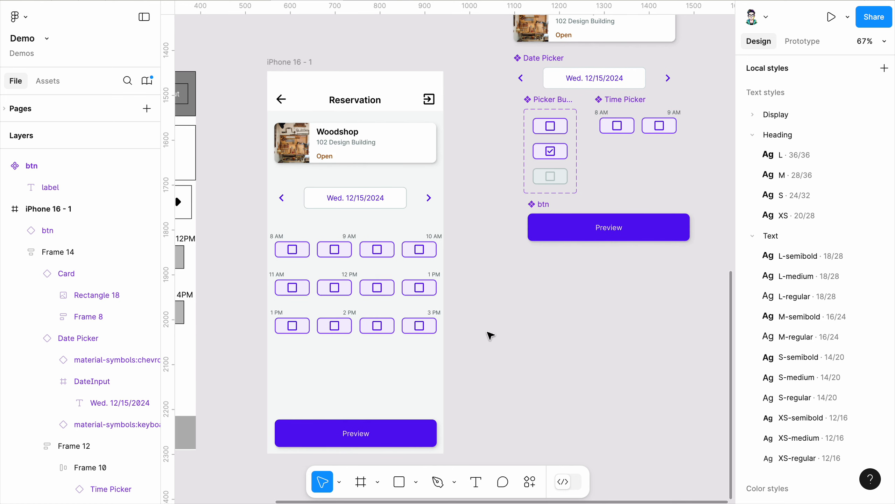
# - Replace the text in the main btn component with the generic placeholder "Label"
pyautogui.moveTo(533, 320); pyautogui.dragTo(483, 343)
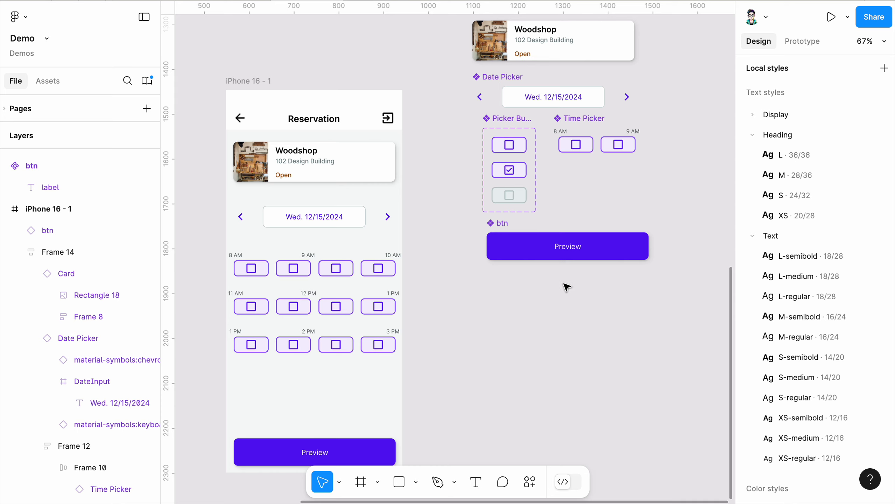
pyautogui.click(570, 247)
pyautogui.doubleClick(577, 246)
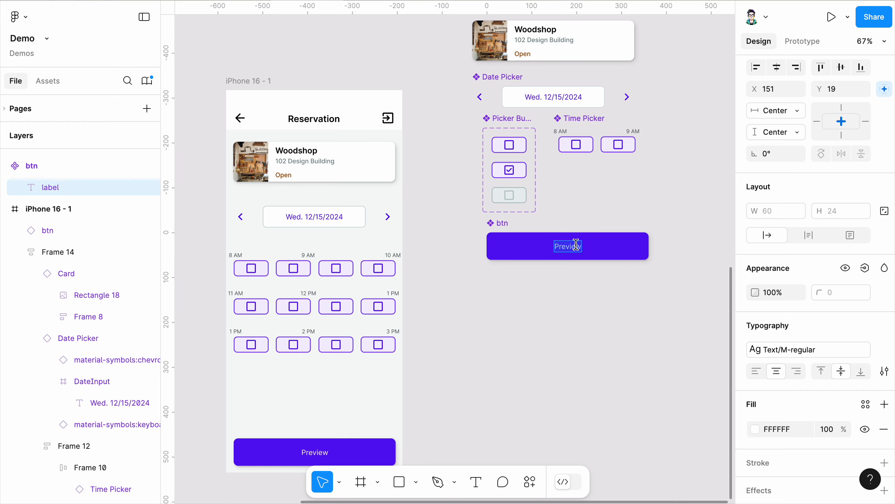
pyautogui.write('Label')
pyautogui.press('Escape')
pyautogui.press('Escape')
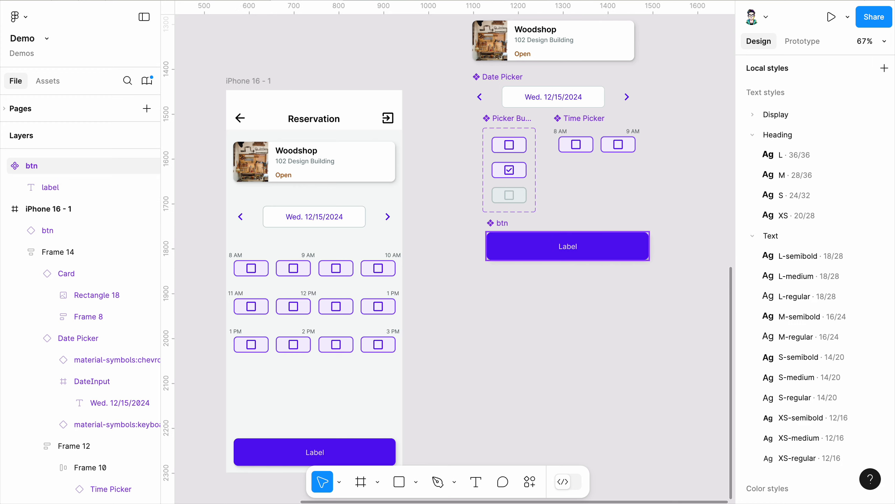
pyautogui.scroll(-2, 532, 362)
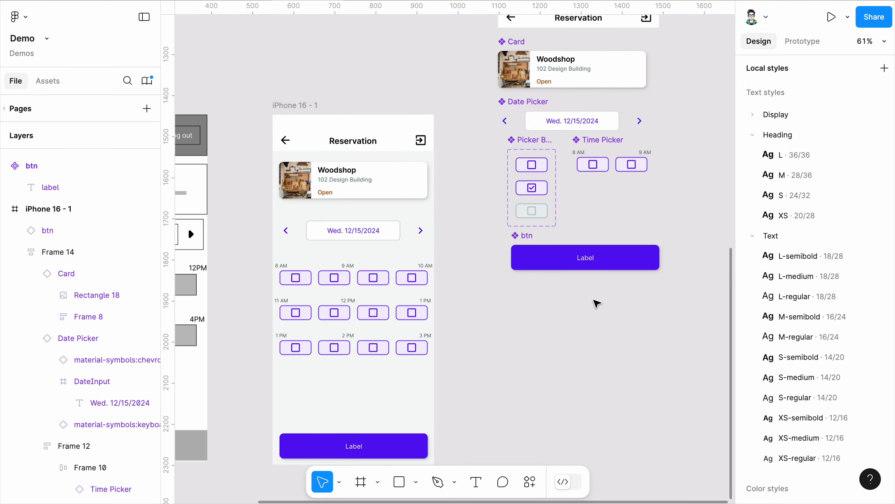
pyautogui.scroll(-2, 596, 304)
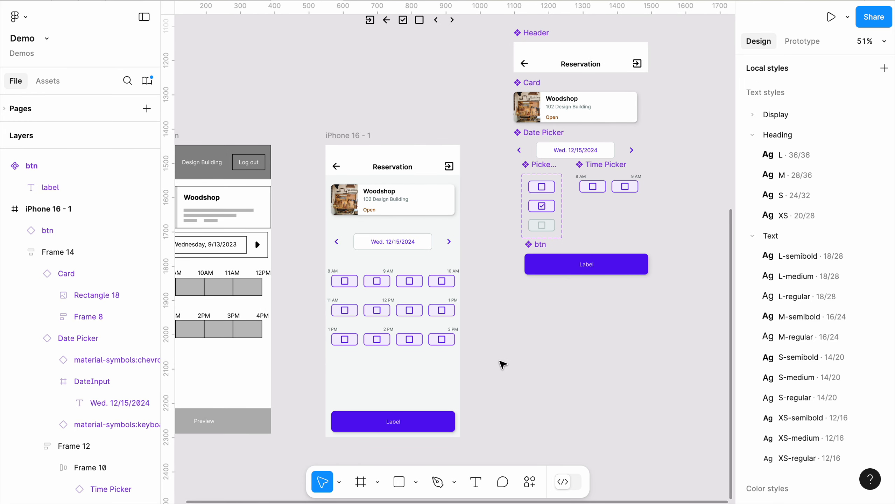